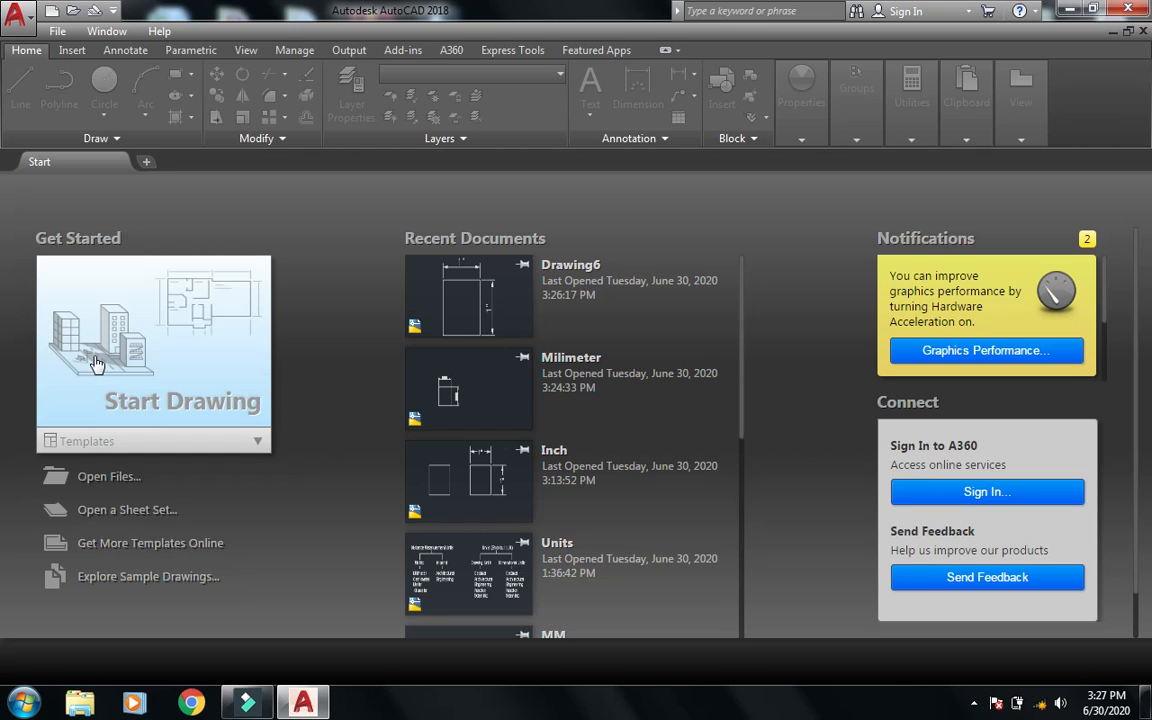
- Start a new drawing and set its units to decimal length, 0.00 precision and a millimeters insertion scale
{"action": "left_click", "coordinate": [148, 352]}
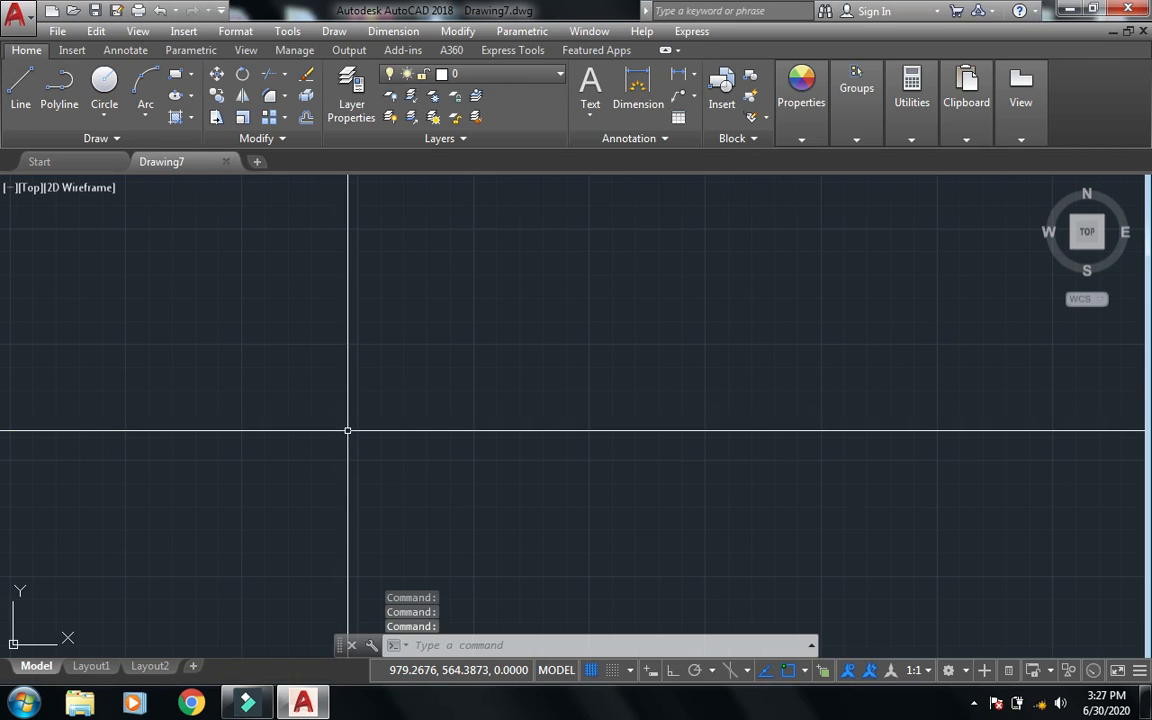
{"action": "type", "text": "un"}
{"action": "key", "text": "Return"}
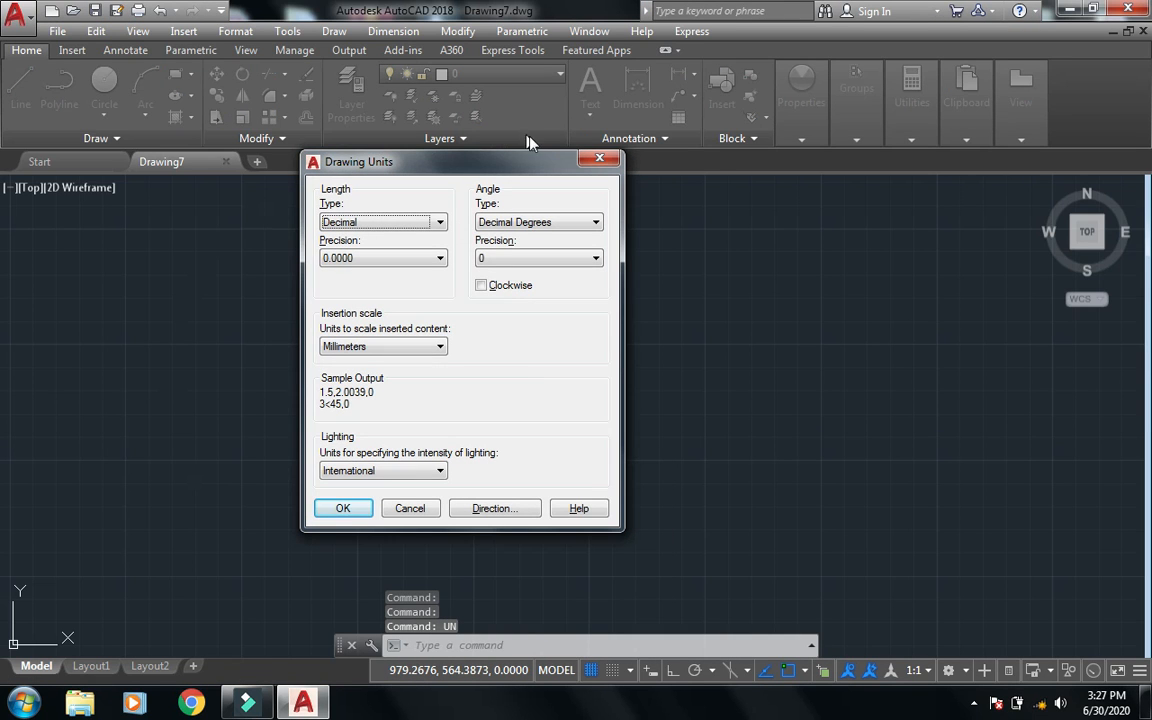
{"action": "left_click_drag", "start_coordinate": [478, 160], "coordinate": [575, 216]}
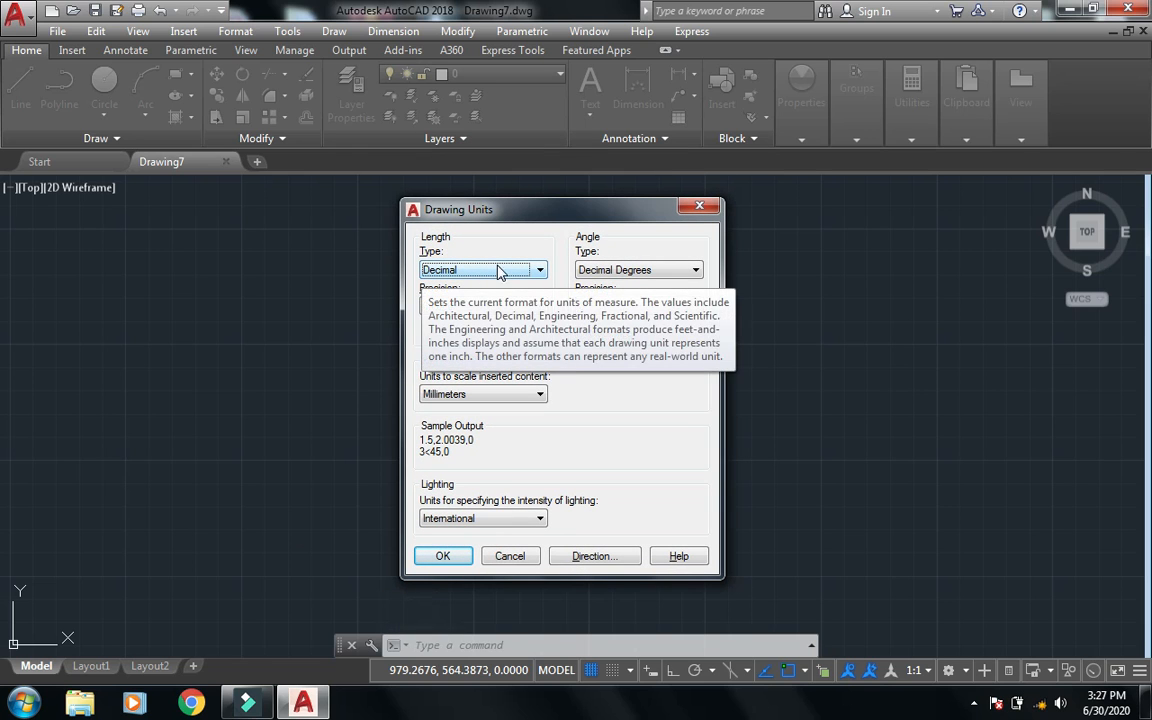
{"action": "left_click", "coordinate": [421, 309]}
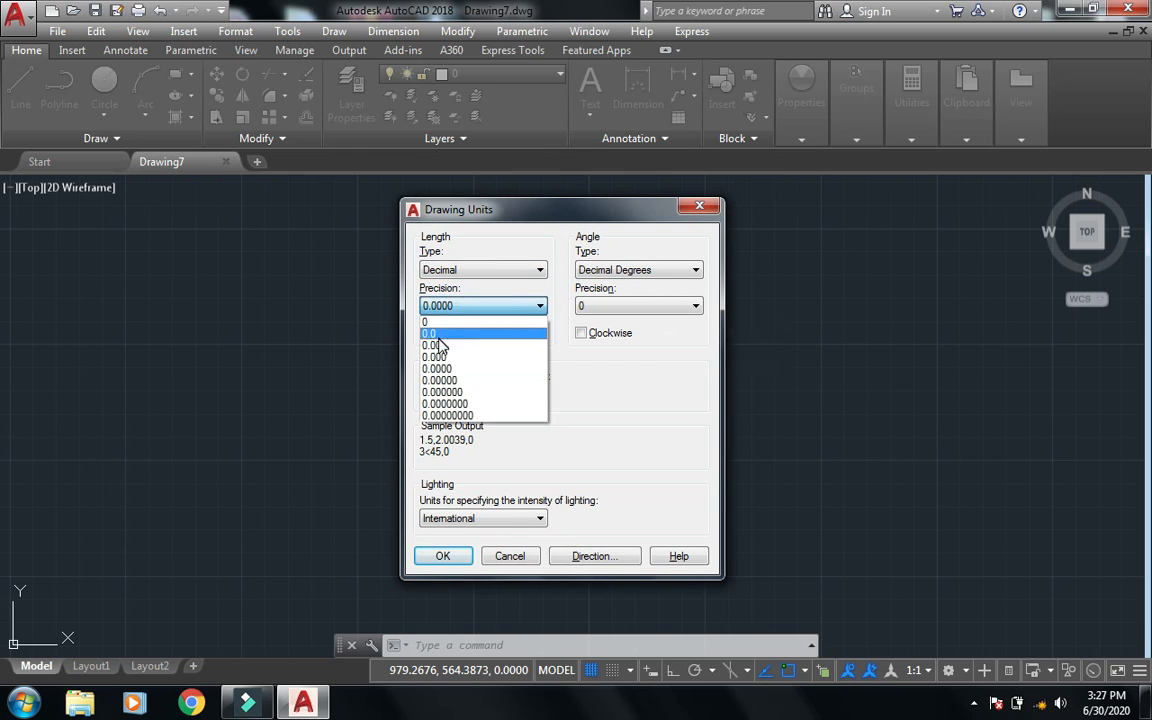
{"action": "left_click", "coordinate": [437, 347]}
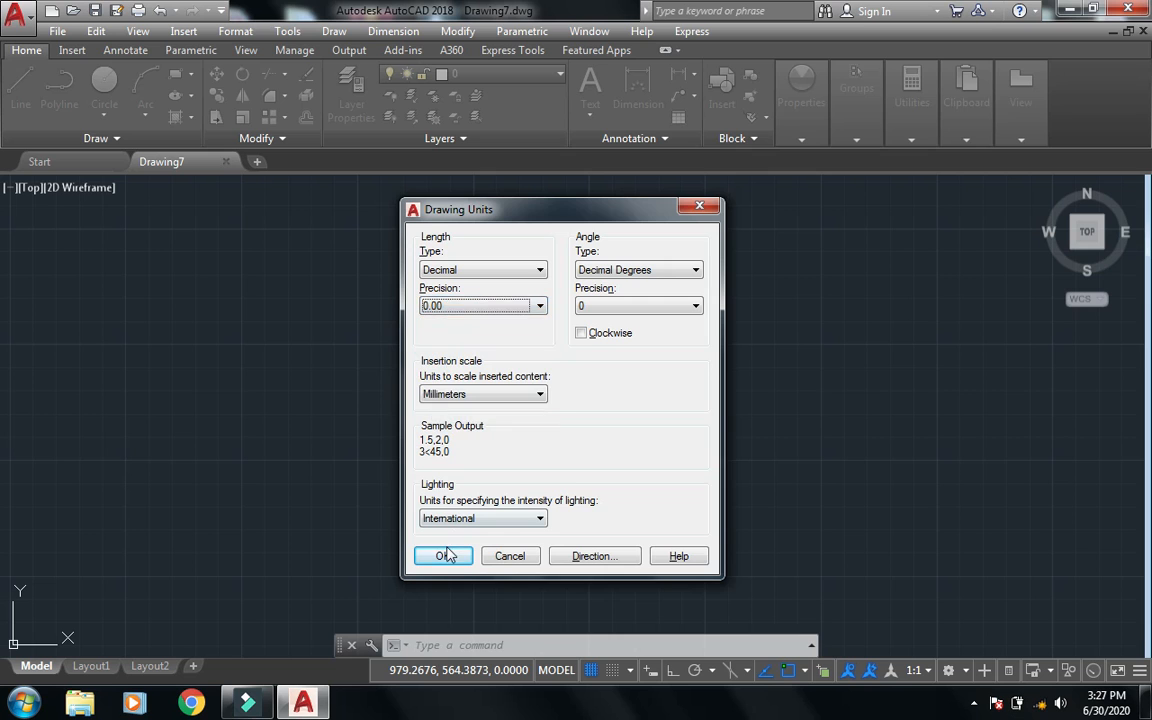
{"action": "left_click", "coordinate": [449, 396]}
{"action": "left_click", "coordinate": [453, 469]}
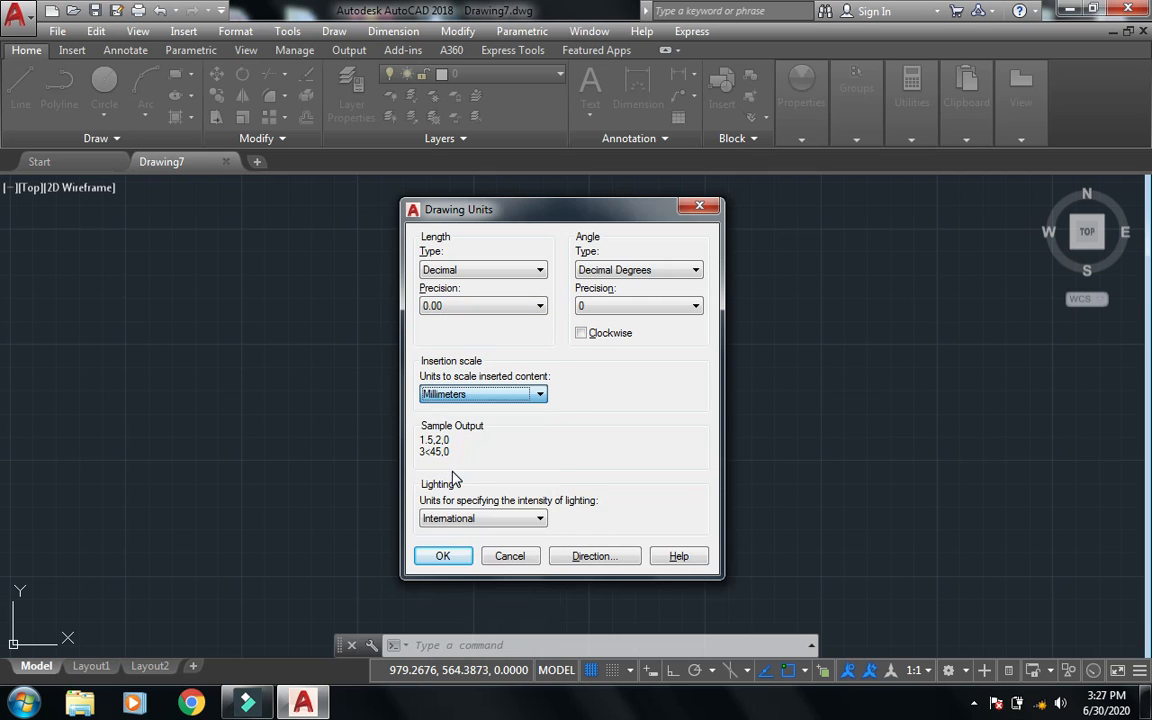
{"action": "left_click", "coordinate": [445, 560]}
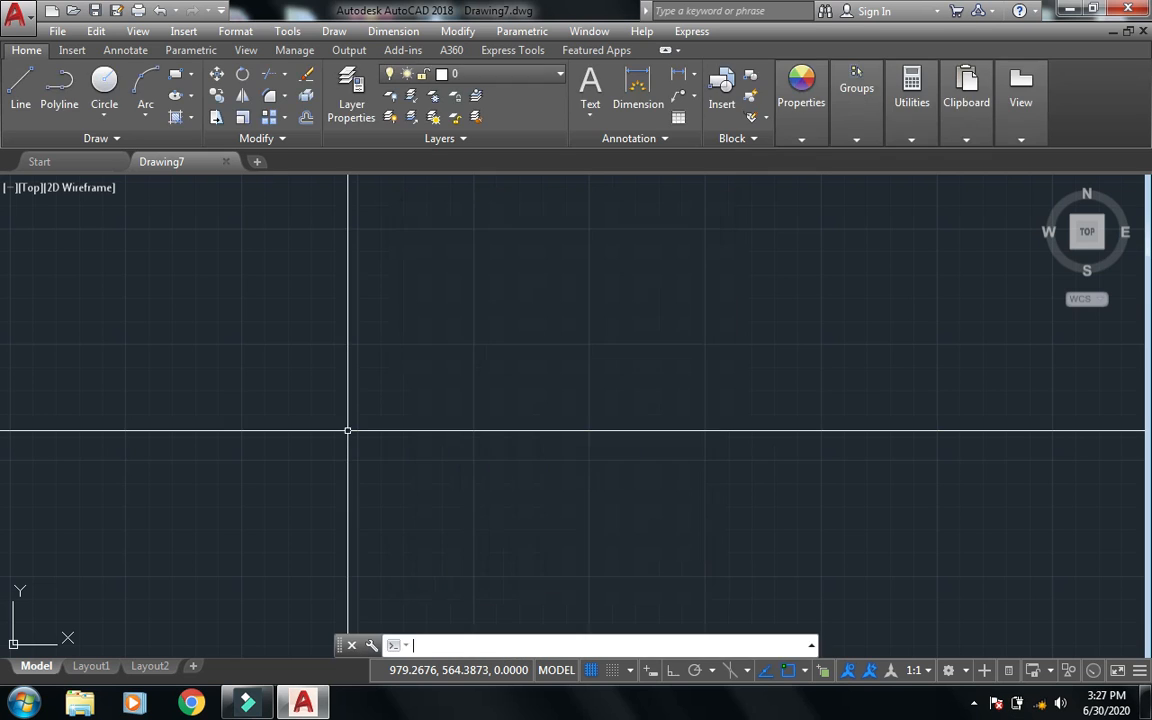
- Draw a 25.4 by 25.4 mm rectangle from a freely picked corner in the lower part of the drawing area
{"action": "middle_click_drag", "start_coordinate": [127, 564], "coordinate": [175, 530]}
{"action": "type", "text": "rec"}
{"action": "key", "text": "Return"}
{"action": "left_click", "coordinate": [58, 609]}
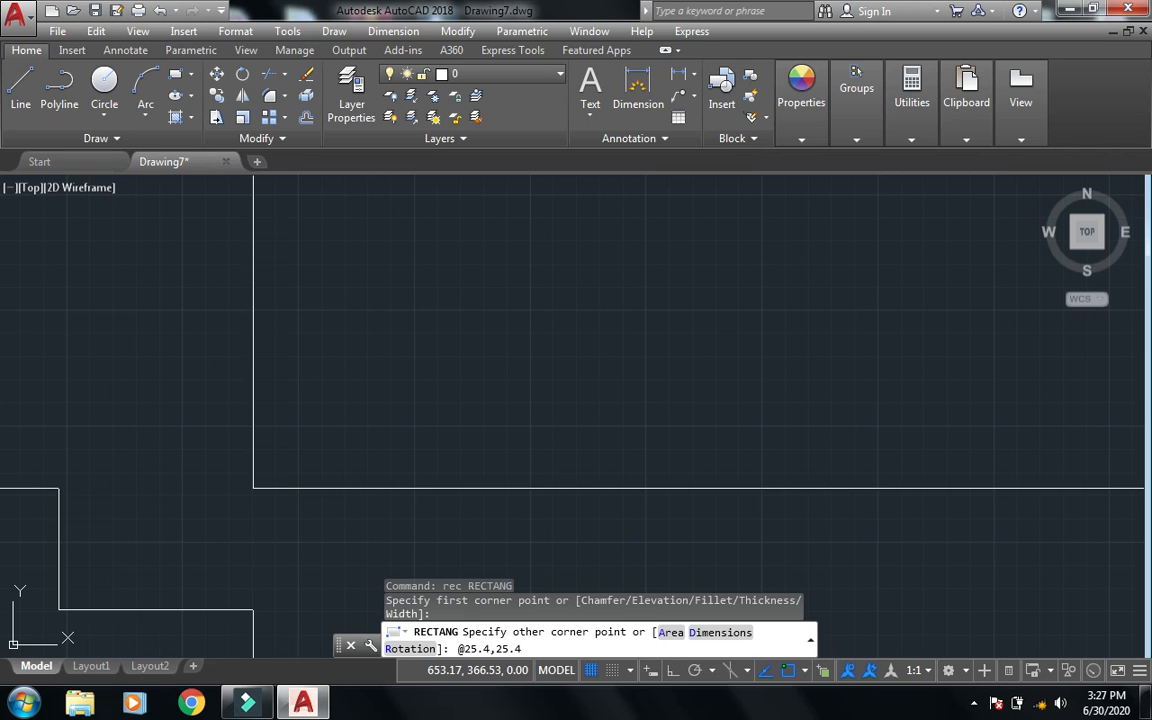
{"action": "key", "text": "Return"}
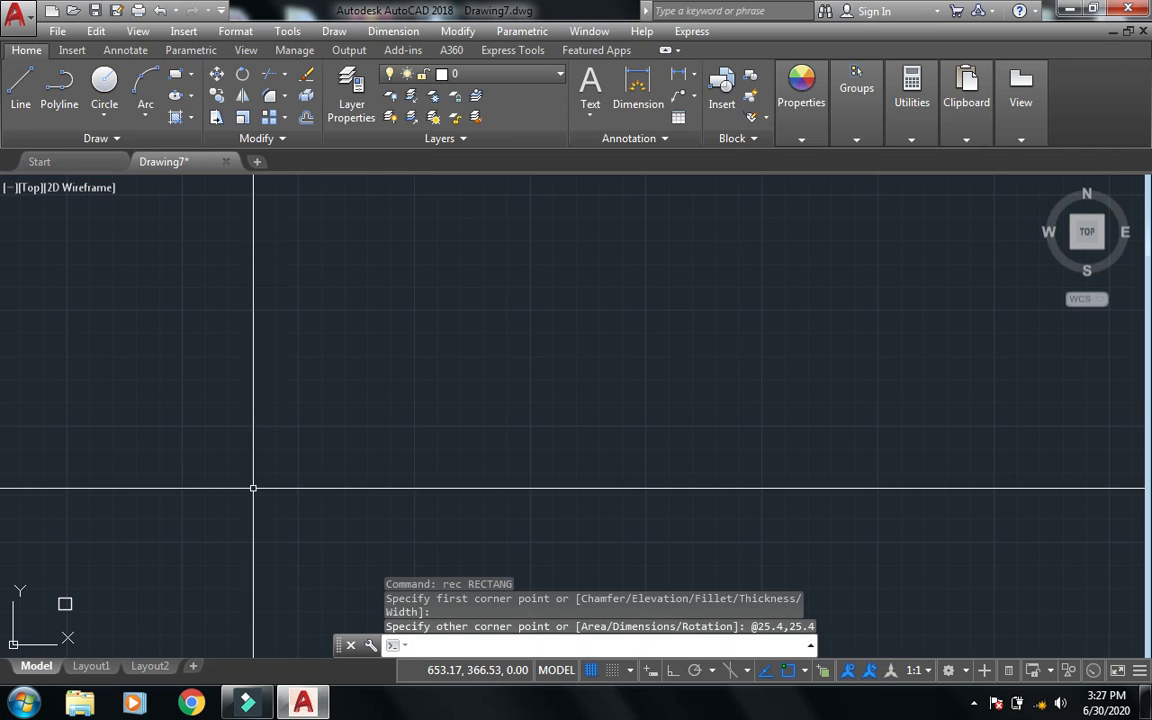
- Check the primary units settings of the ISO-25 dimension style
{"action": "type", "text": "z"}
{"action": "key", "text": "Return"}
{"action": "type", "text": "e"}
{"action": "key", "text": "Return"}
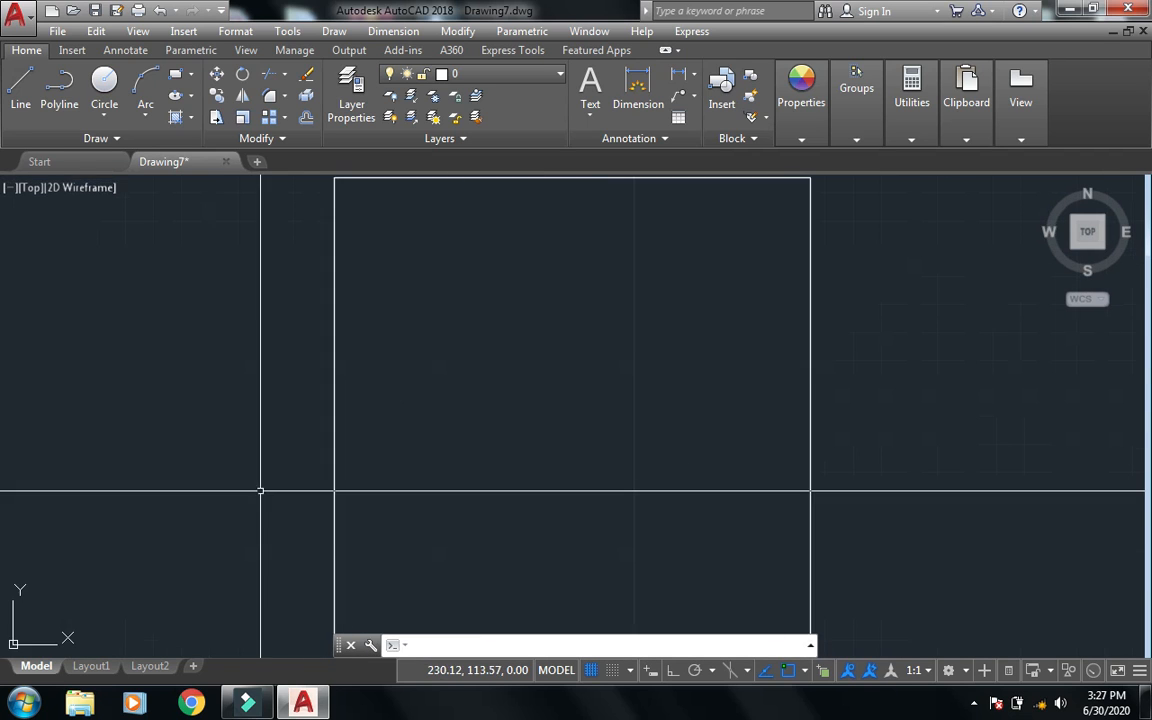
{"action": "scroll", "coordinate": [305, 420], "scroll_direction": "down", "scroll_amount": 2}
{"action": "type", "text": "d"}
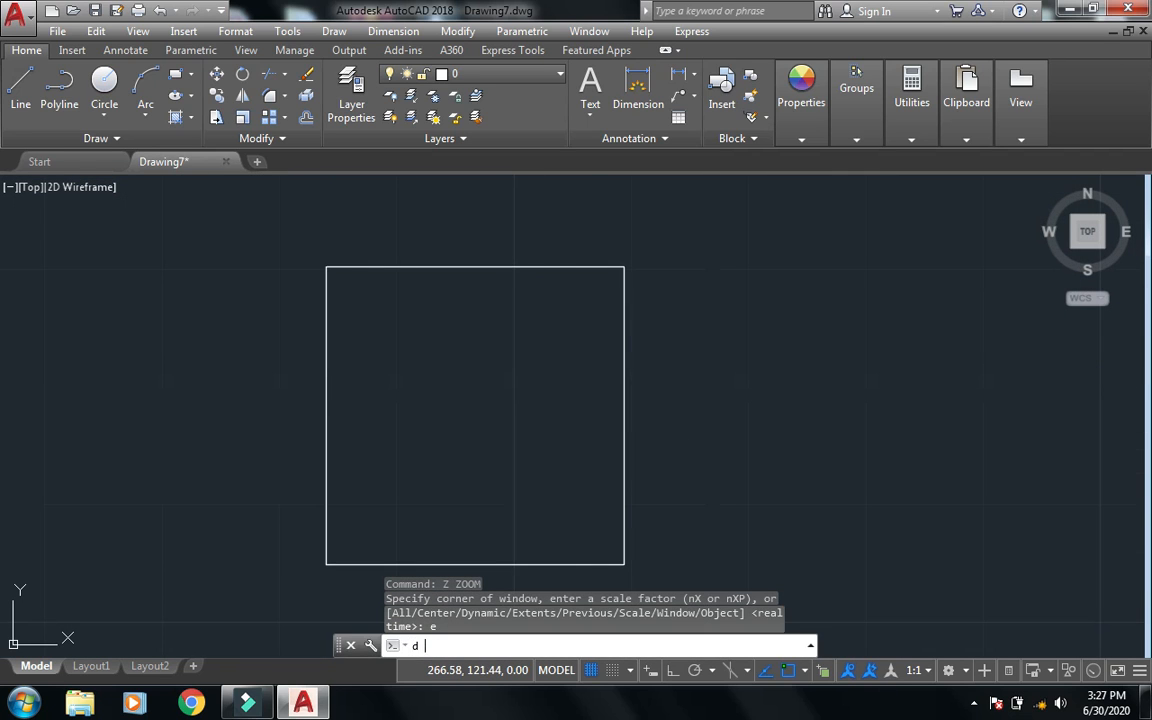
{"action": "key", "text": "Return"}
{"action": "left_click", "coordinate": [765, 310]}
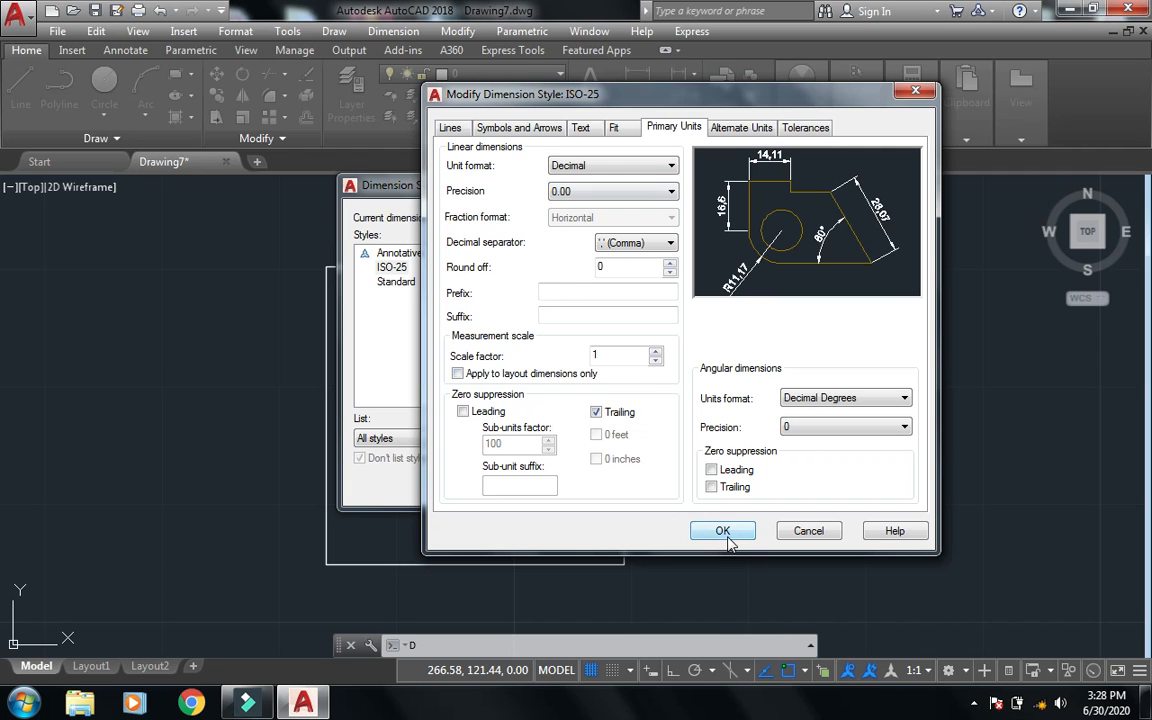
{"action": "left_click", "coordinate": [726, 533]}
{"action": "left_click", "coordinate": [687, 483]}
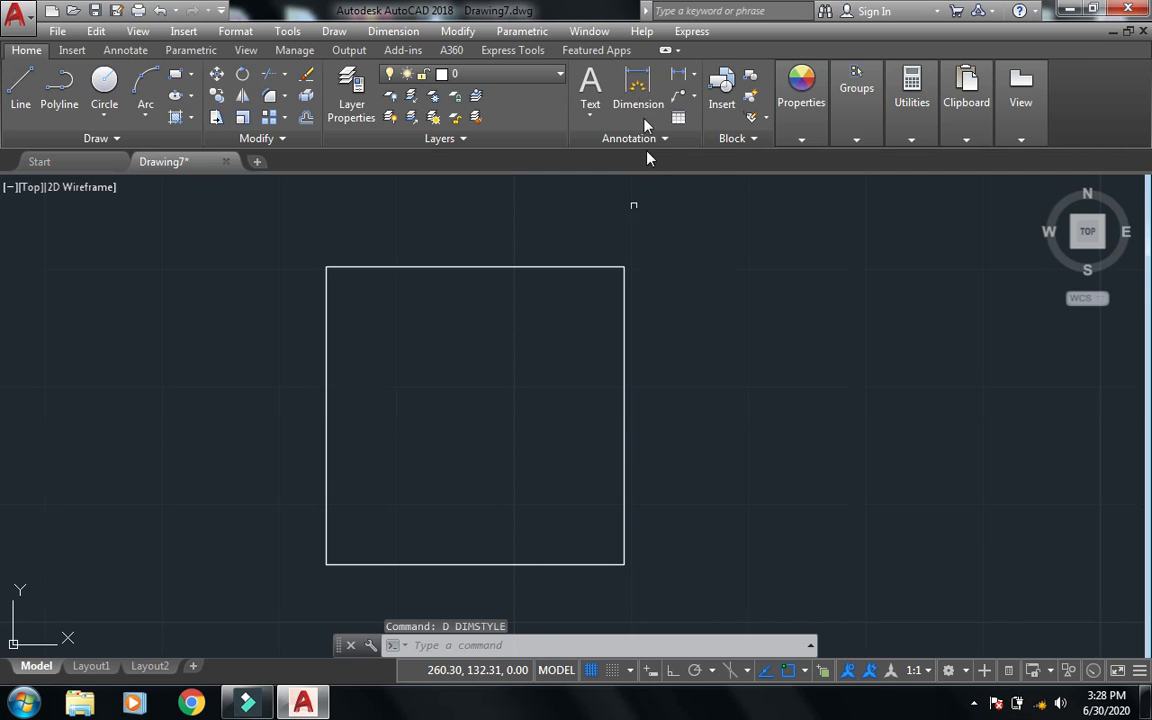
- Add a horizontal linear dimension above the square's upper edge
{"action": "left_click", "coordinate": [679, 74]}
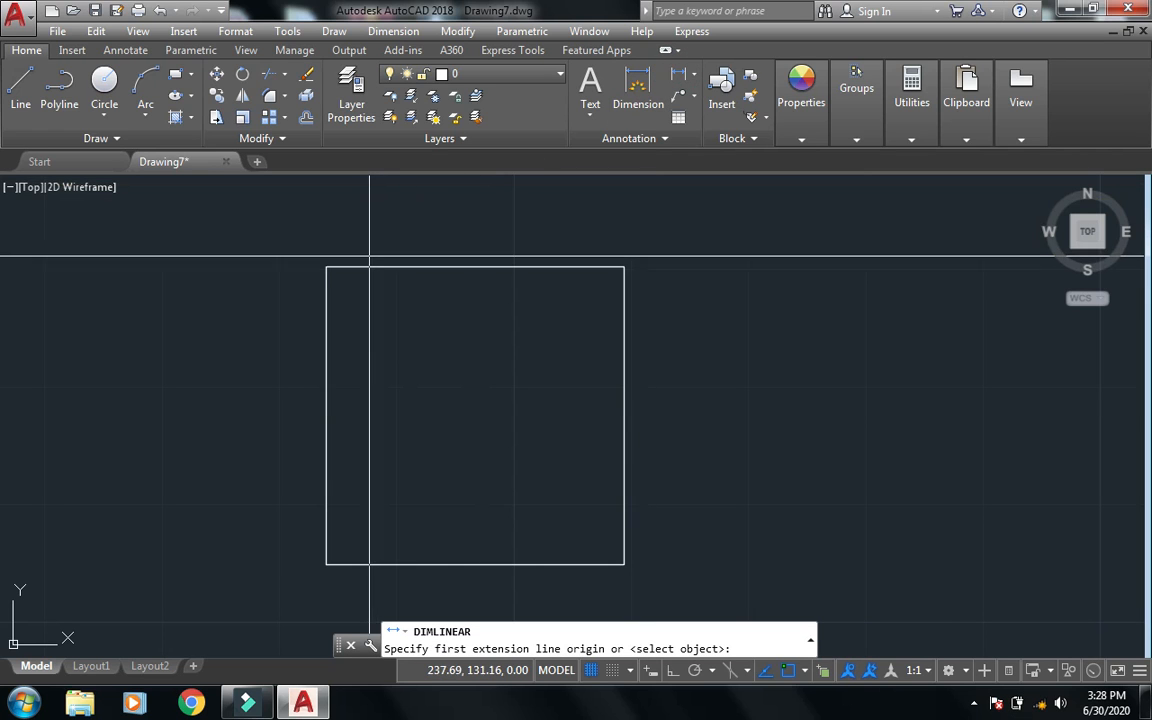
{"action": "left_click", "coordinate": [326, 266]}
{"action": "left_click", "coordinate": [620, 266]}
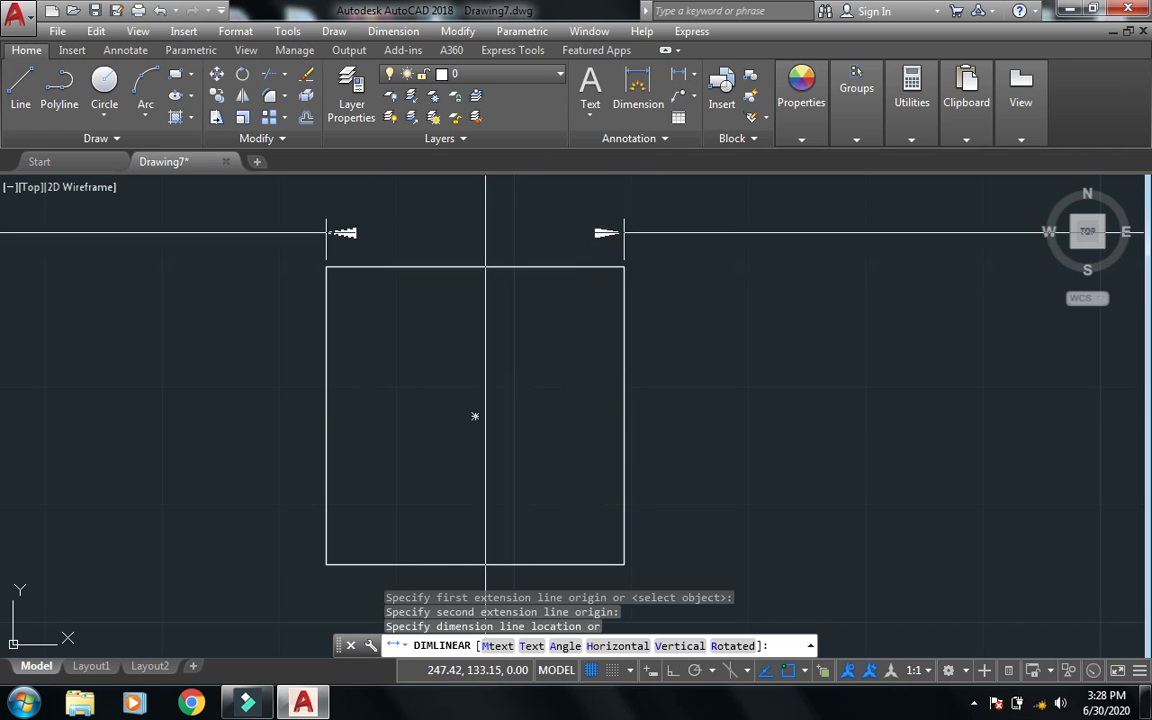
{"action": "left_click", "coordinate": [488, 219]}
- Add a vertical linear dimension beside the square's right edge and end the dimension command
{"action": "key", "text": "Return"}
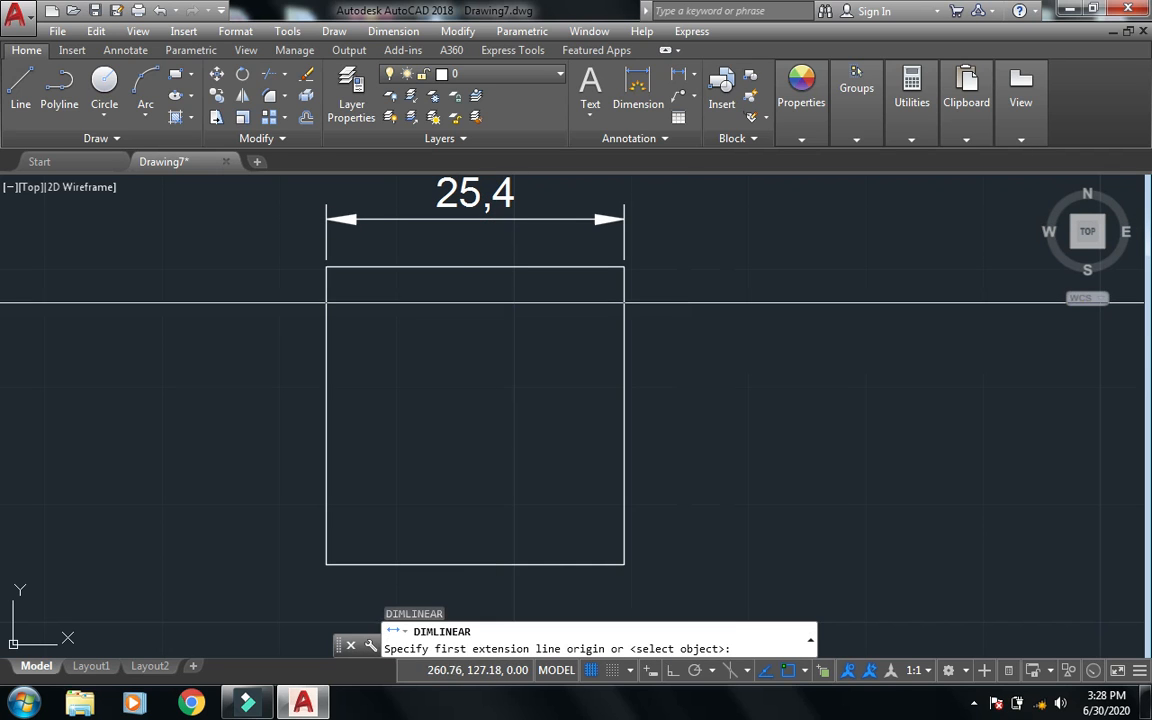
{"action": "left_click", "coordinate": [624, 268]}
{"action": "left_click", "coordinate": [631, 527]}
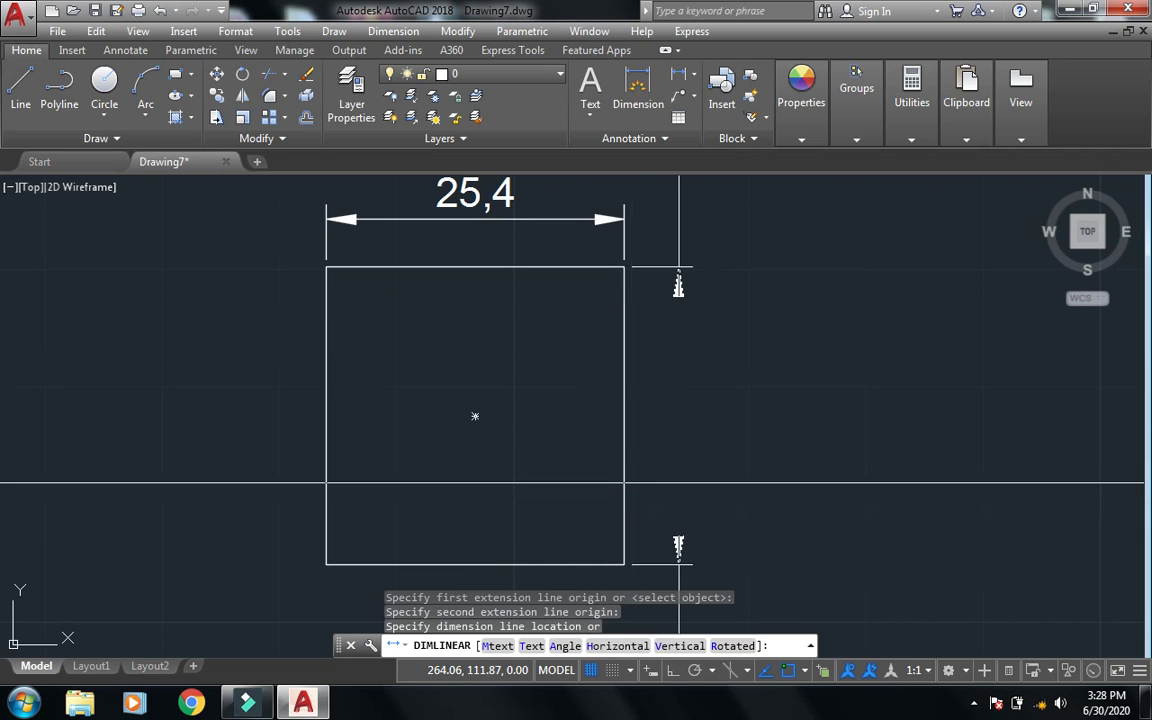
{"action": "left_click", "coordinate": [690, 471]}
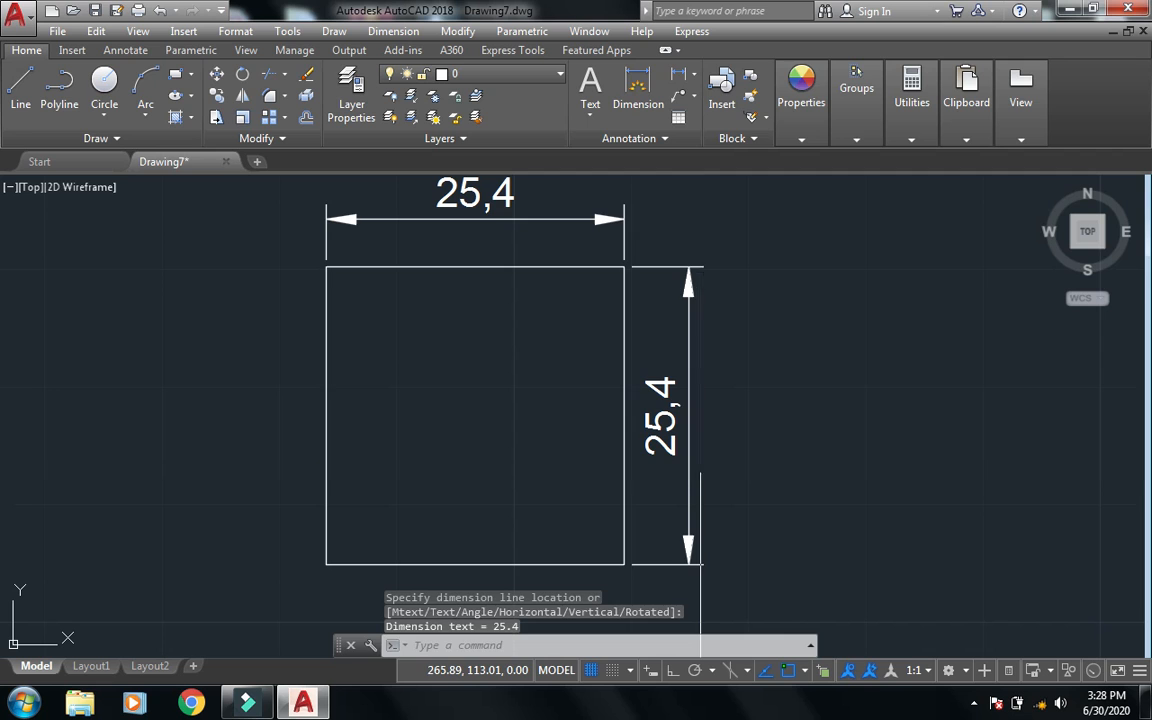
{"action": "key", "text": "Return"}
{"action": "middle_click_drag", "start_coordinate": [868, 427], "coordinate": [843, 441]}
{"action": "key", "text": "Escape"}
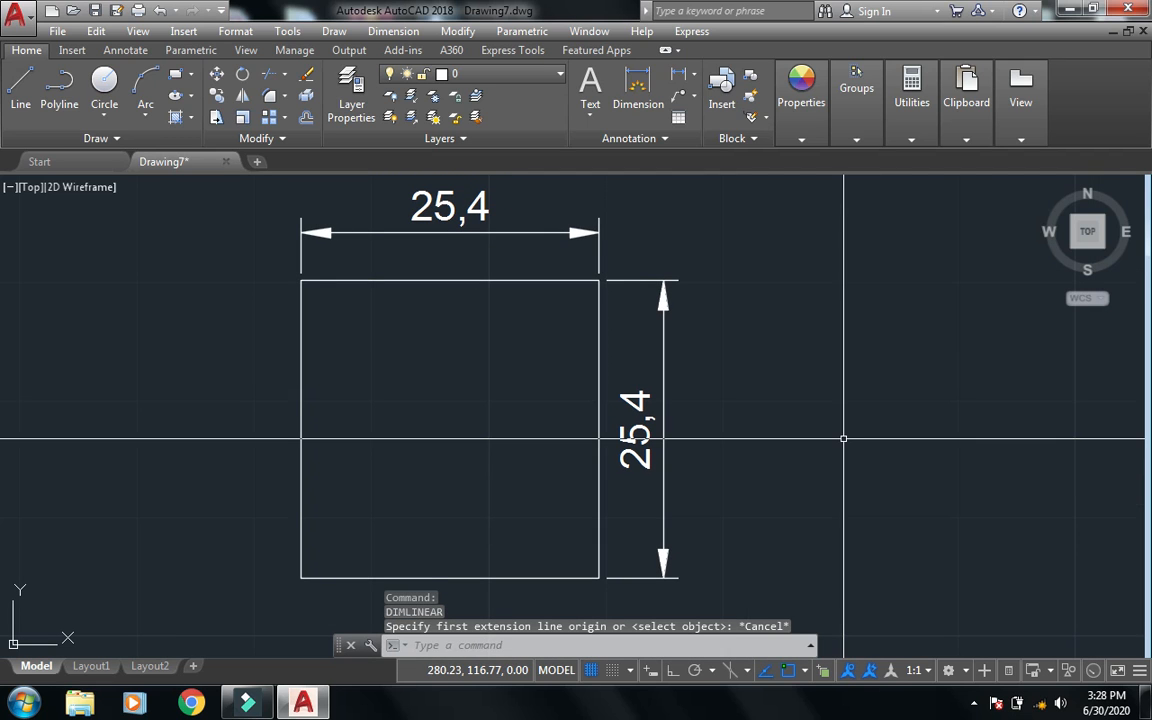
- Save the drawing to the Desktop under the name milimeter
{"action": "key", "text": "ctrl+s"}
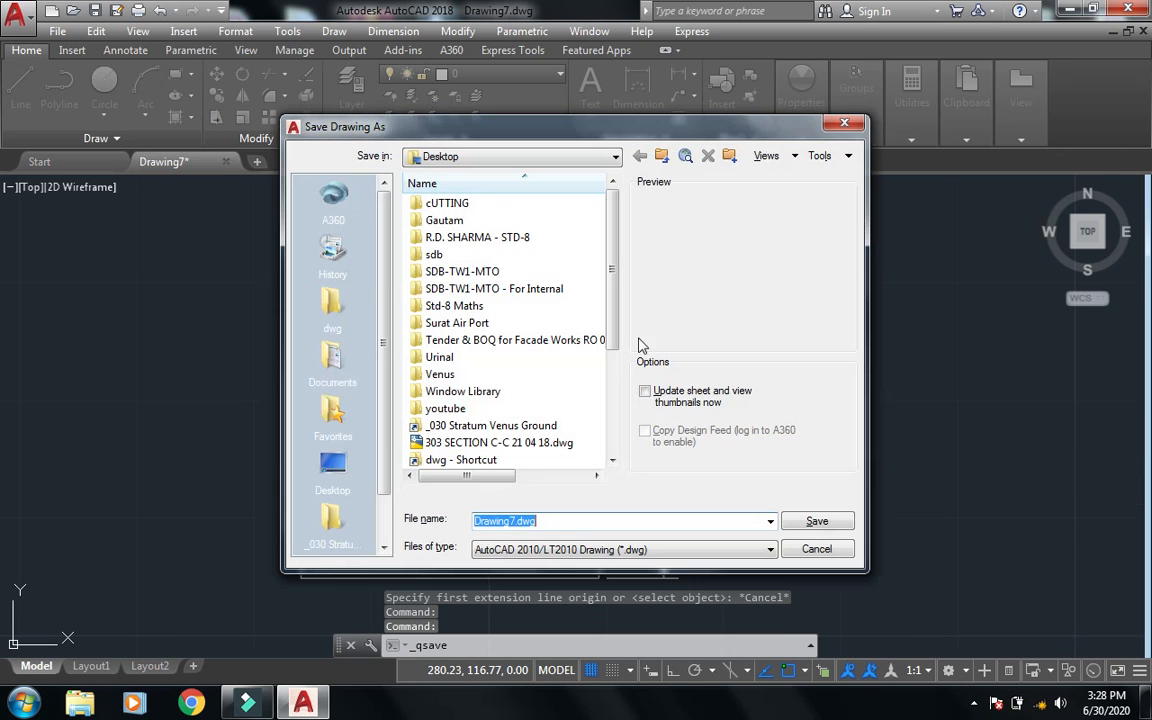
{"action": "left_click", "coordinate": [341, 458]}
{"action": "left_click", "coordinate": [579, 522]}
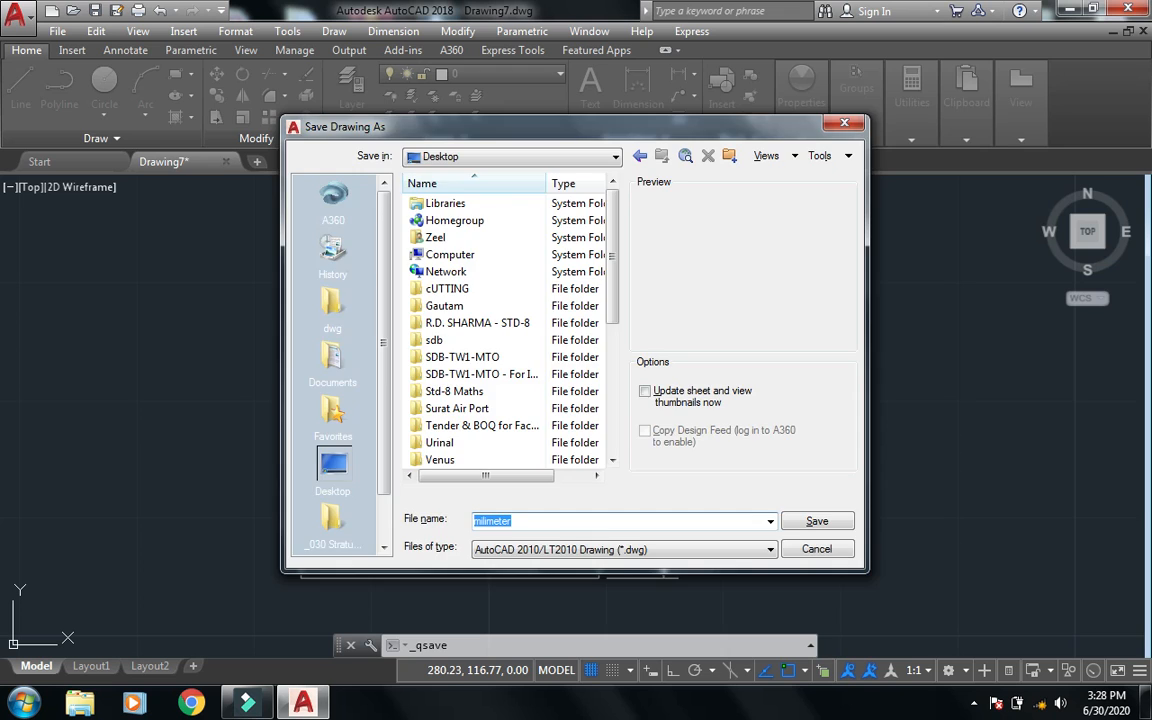
{"action": "key", "text": "Return"}
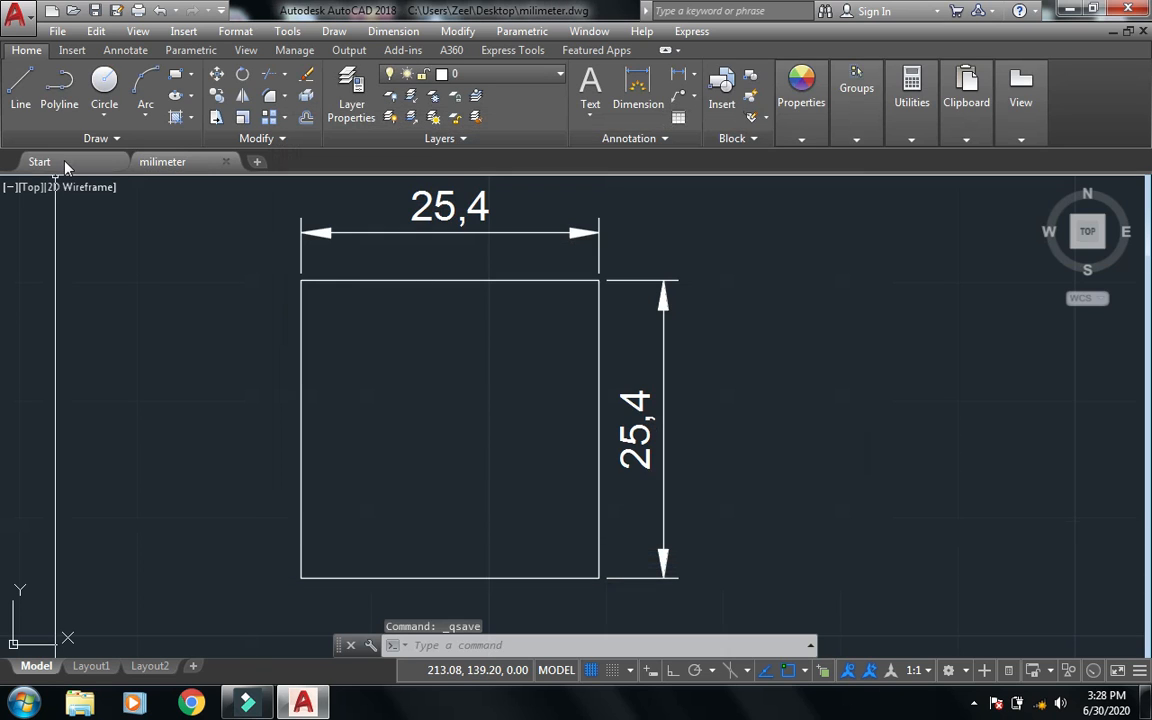
- Start another new drawing and set its units to engineering length, 0'-0" precision and an inches insertion scale
{"action": "left_click", "coordinate": [65, 165]}
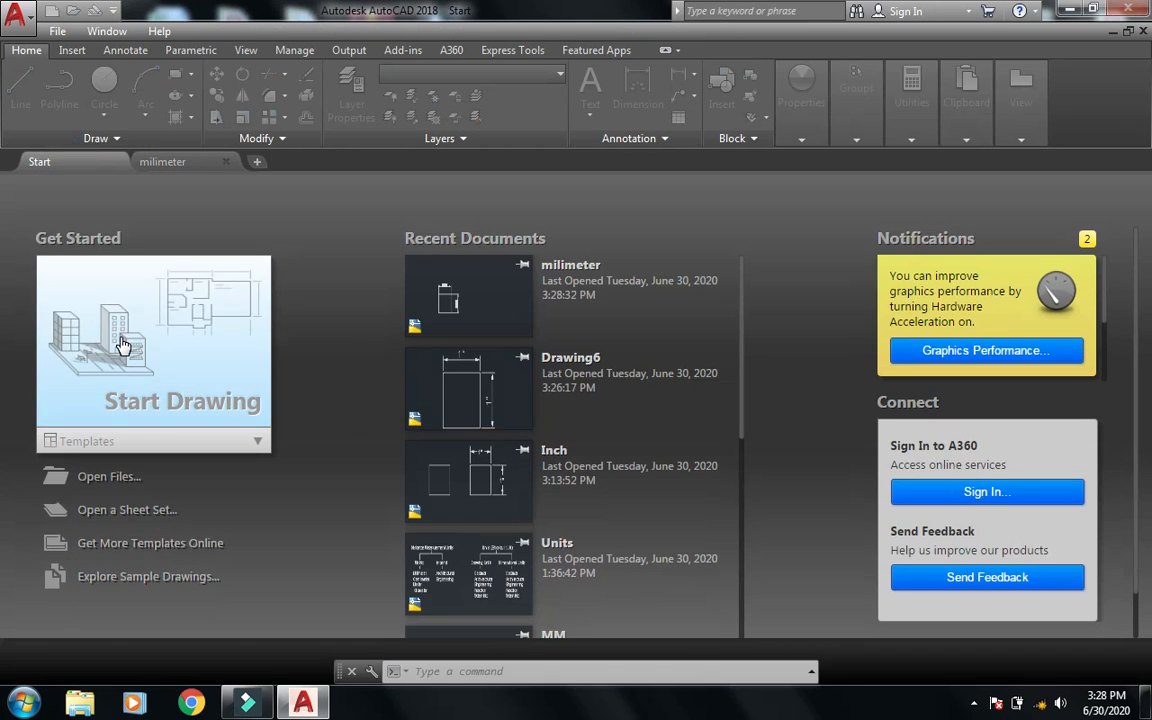
{"action": "left_click", "coordinate": [120, 345]}
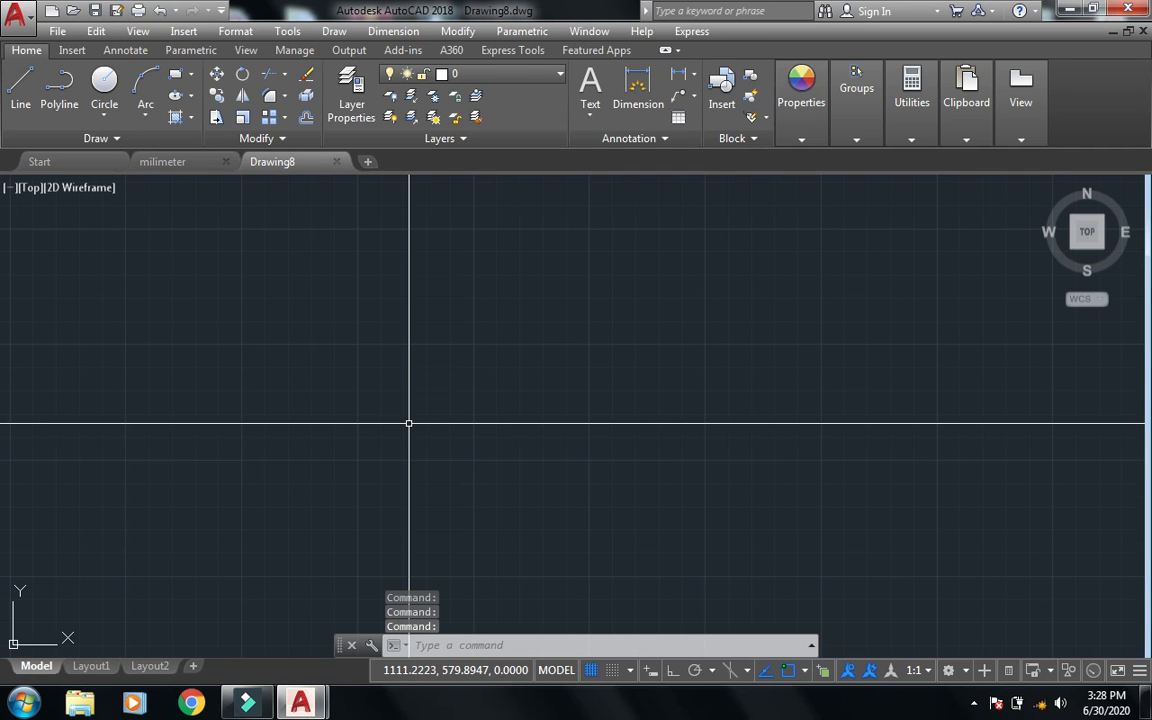
{"action": "type", "text": "units"}
{"action": "key", "text": "Return"}
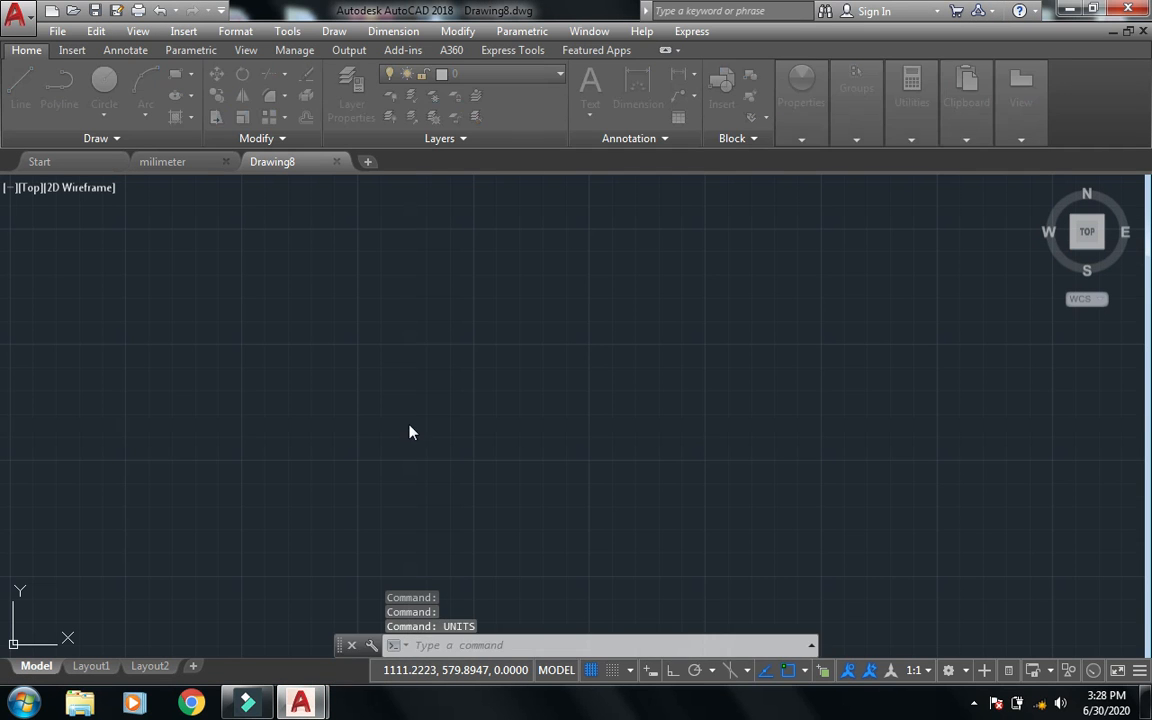
{"action": "left_click", "coordinate": [489, 268]}
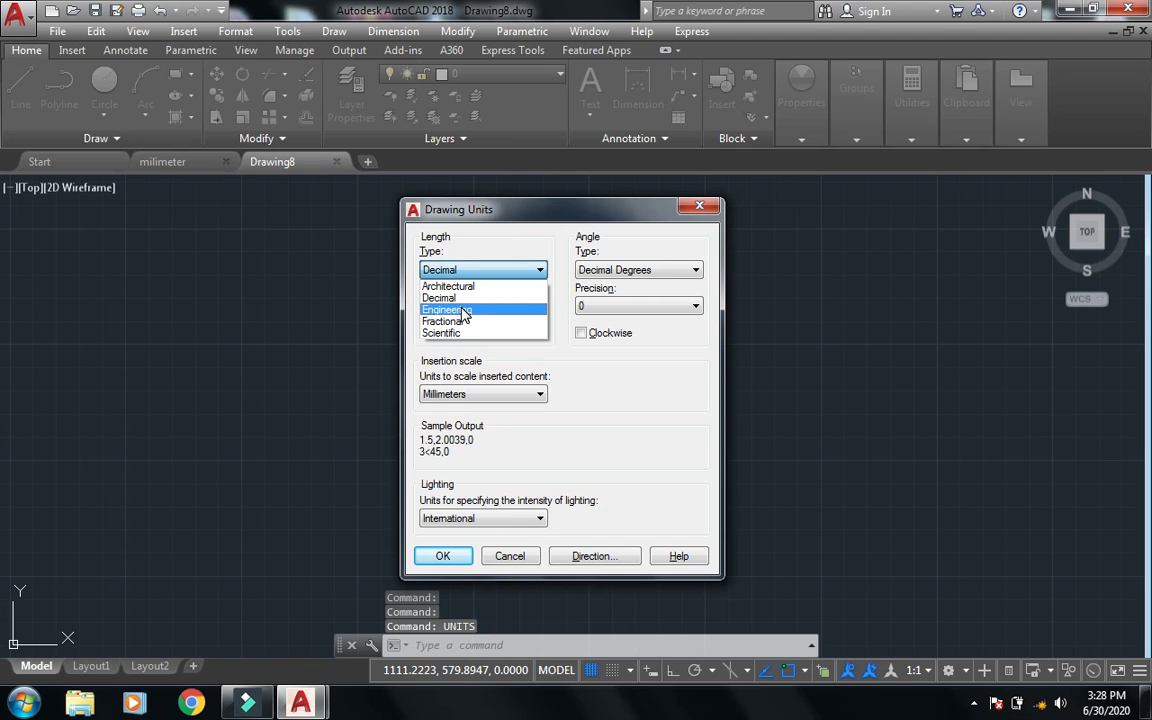
{"action": "left_click", "coordinate": [470, 320]}
{"action": "left_click", "coordinate": [478, 309]}
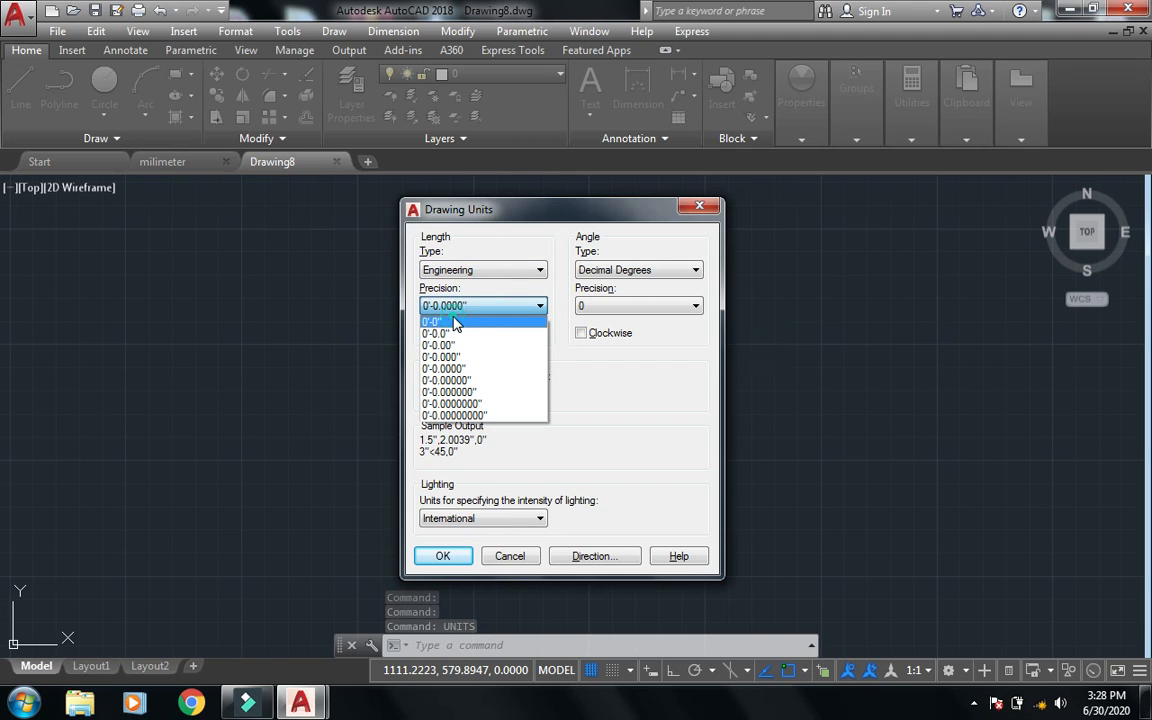
{"action": "left_click", "coordinate": [455, 322]}
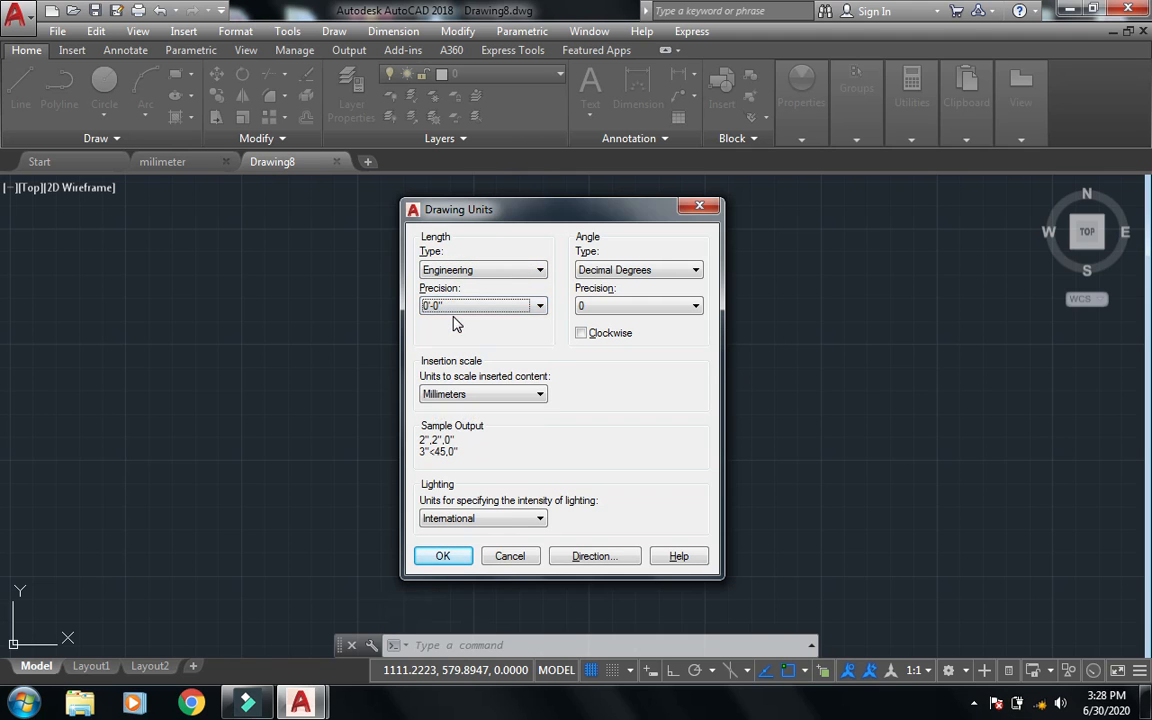
{"action": "left_click", "coordinate": [478, 394]}
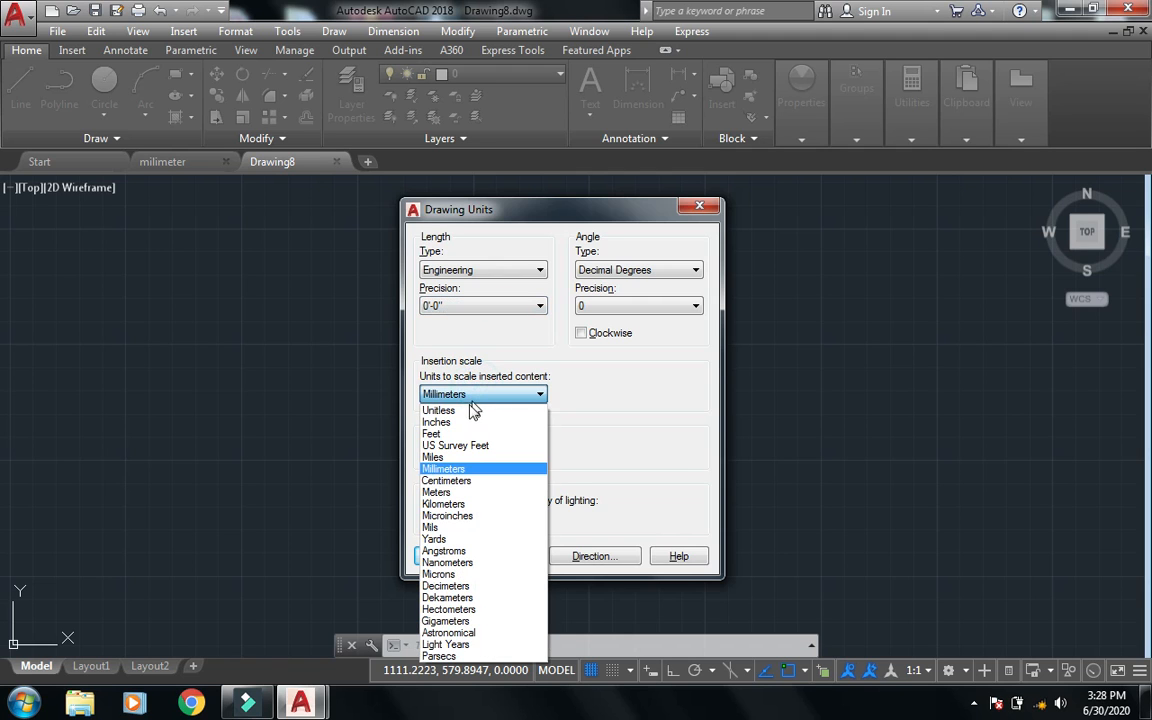
{"action": "left_click", "coordinate": [462, 424]}
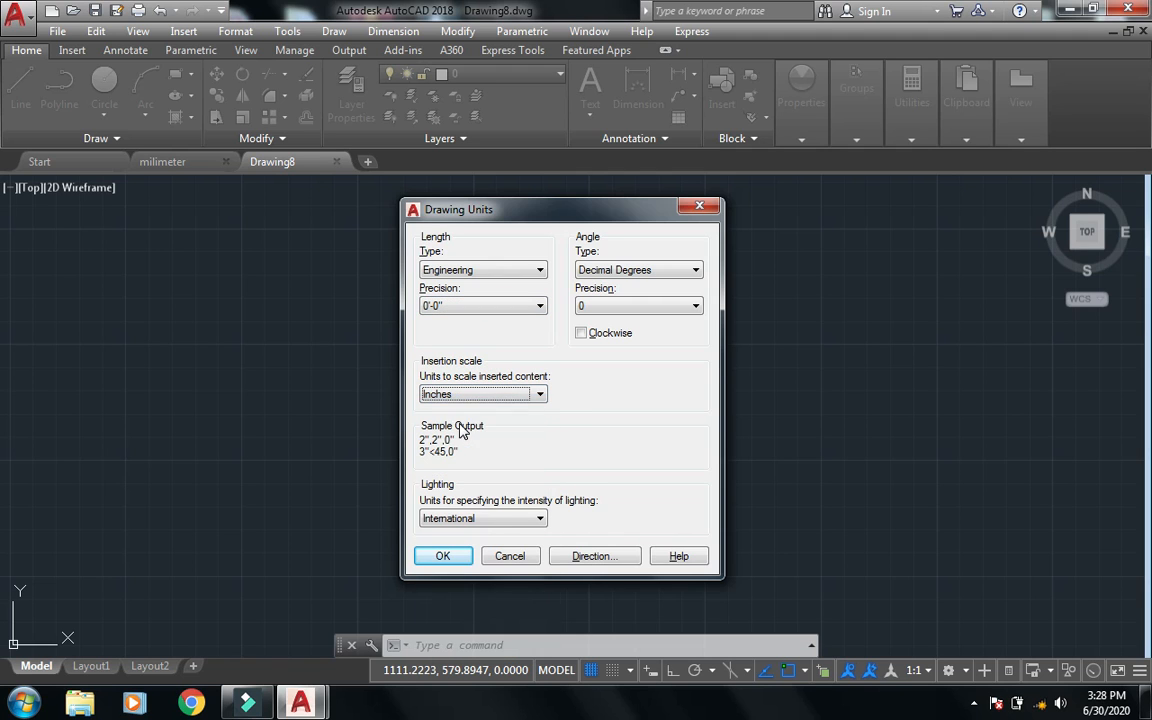
{"action": "left_click", "coordinate": [446, 558]}
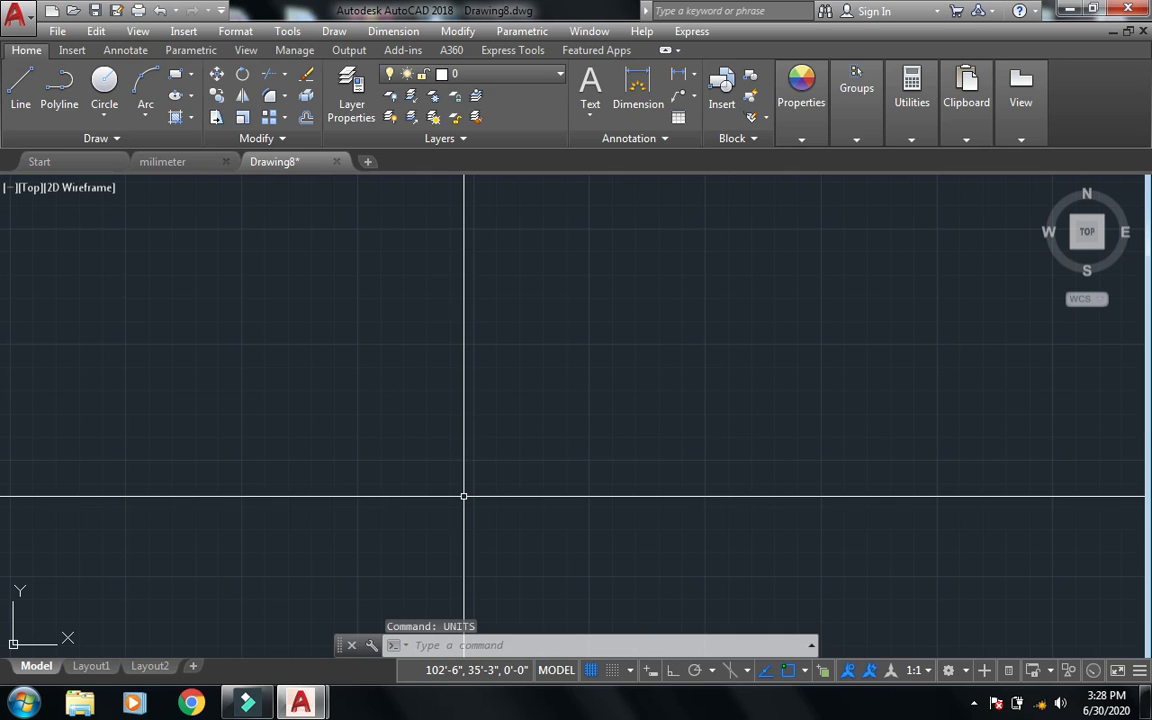
- Draw a 1 by 1 inch rectangle from a freely picked corner near the lower part of the drawing area
{"action": "type", "text": "REc"}
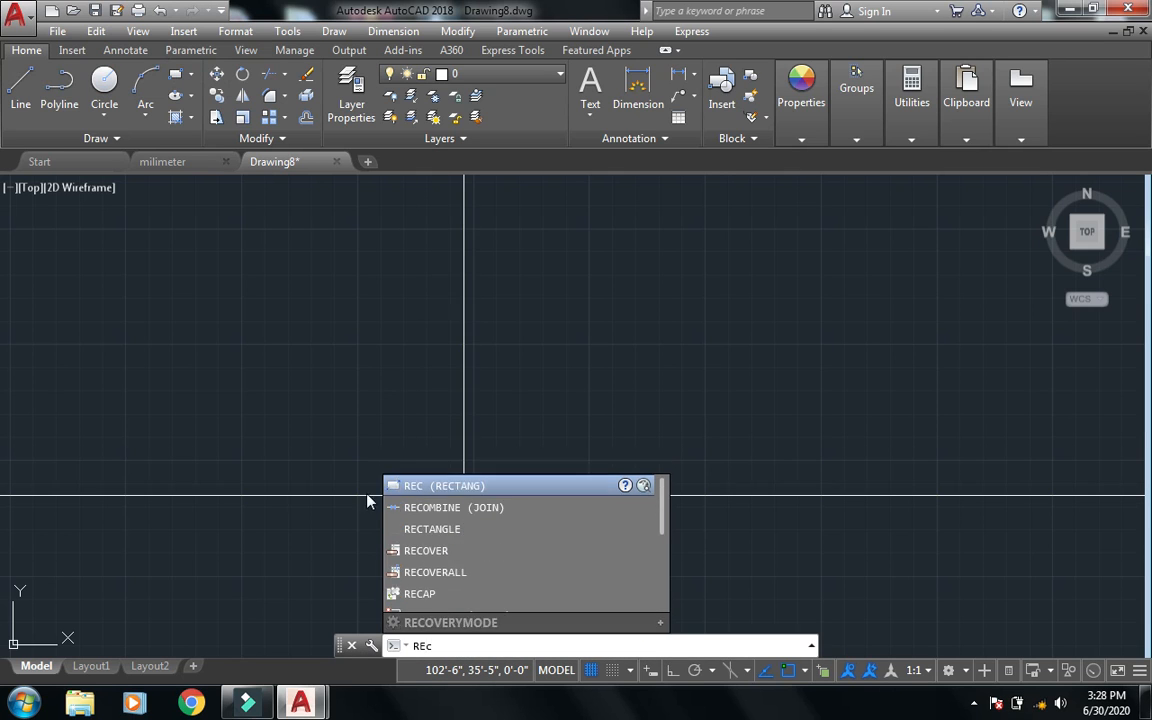
{"action": "key", "text": "Return"}
{"action": "left_click", "coordinate": [281, 638]}
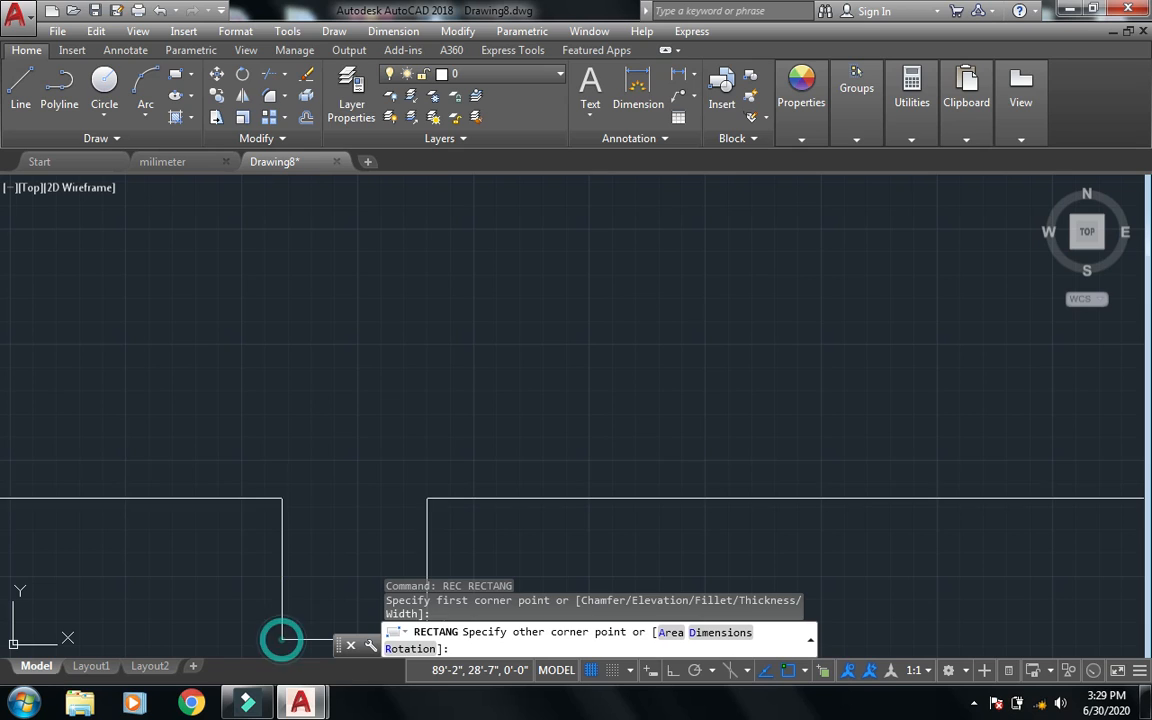
{"action": "key", "text": "F8"}
{"action": "type", "text": "@1,1"}
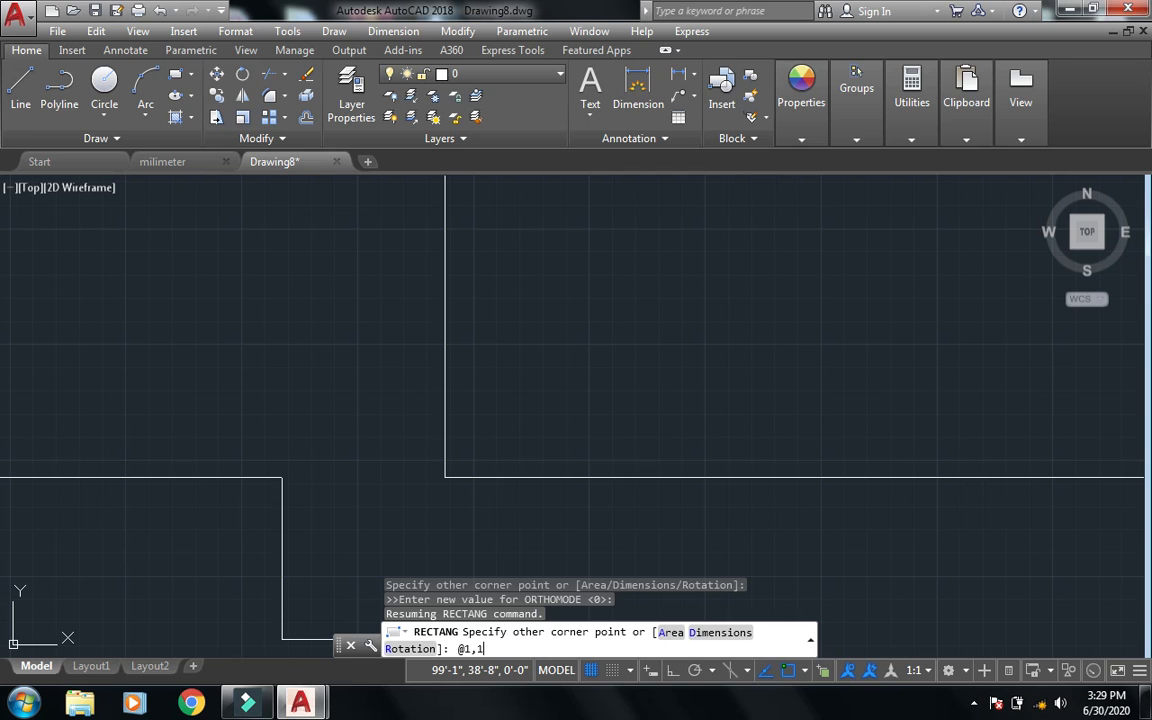
{"action": "key", "text": "Return"}
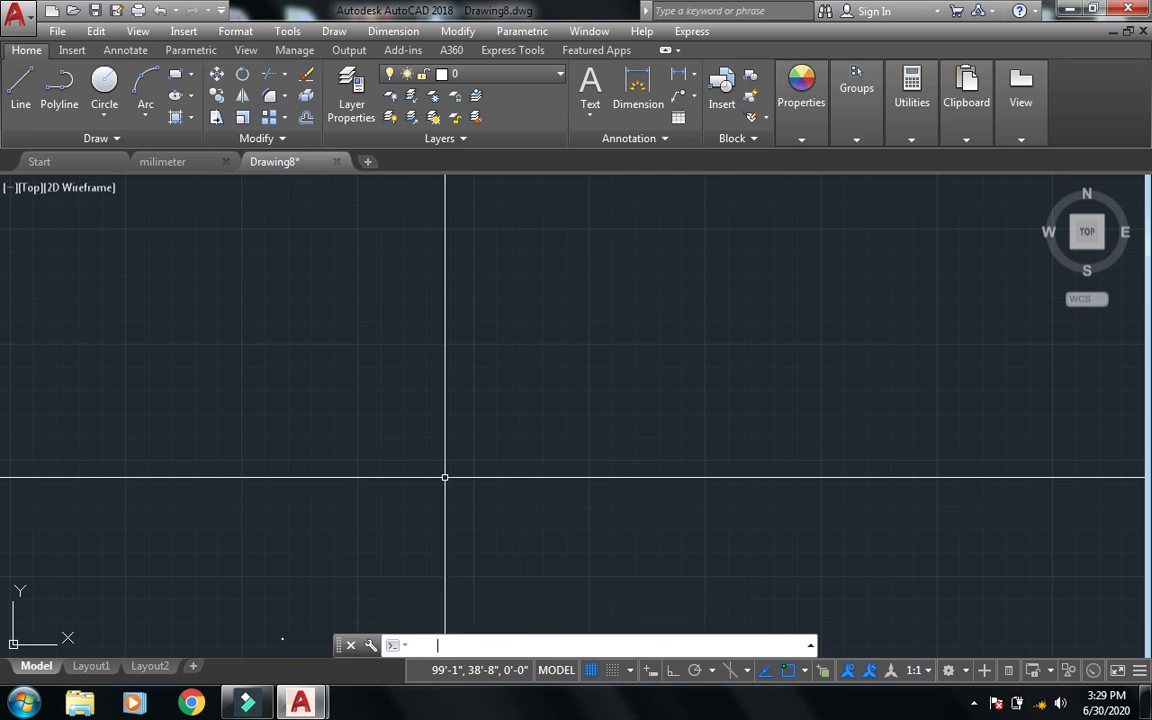
- Set the ISO-25 dimension style's linear primary units to engineering format with 0'-0" precision
{"action": "middle_click_drag", "start_coordinate": [273, 602], "coordinate": [309, 456]}
{"action": "scroll", "coordinate": [314, 525], "scroll_direction": "up", "scroll_amount": 15}
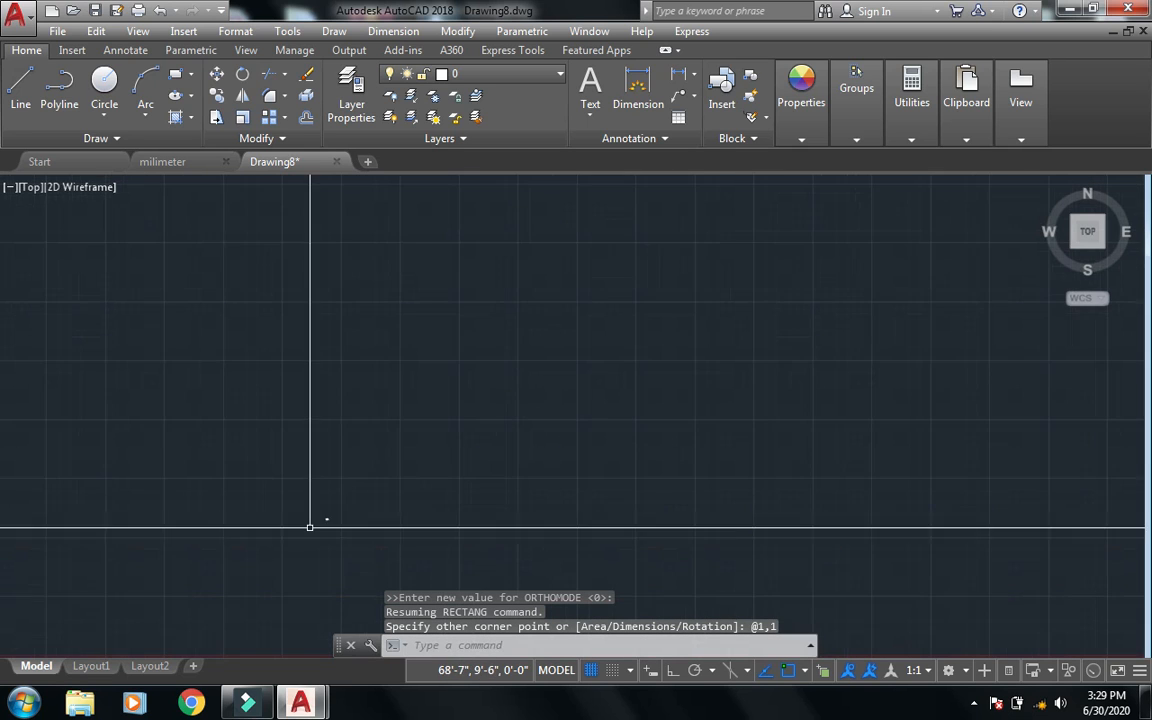
{"action": "middle_click_drag", "start_coordinate": [607, 340], "coordinate": [576, 465]}
{"action": "scroll", "coordinate": [576, 465], "scroll_direction": "up", "scroll_amount": 2}
{"action": "scroll", "coordinate": [576, 465], "scroll_direction": "down", "scroll_amount": 2}
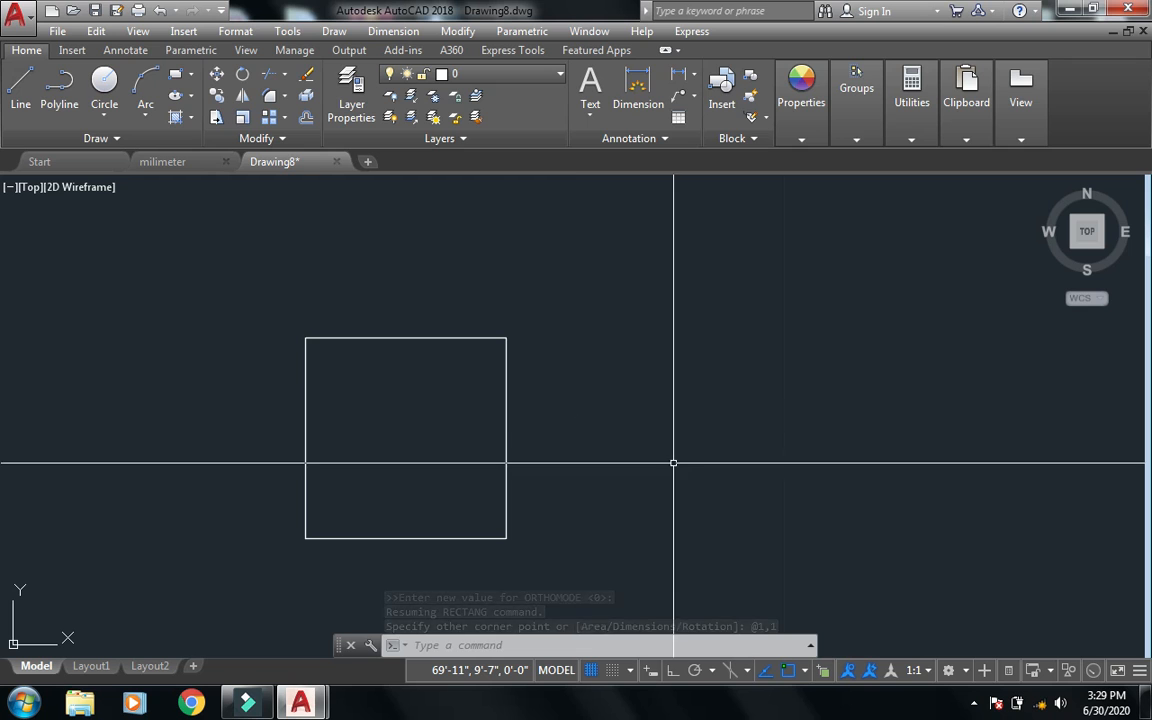
{"action": "type", "text": "d"}
{"action": "key", "text": "Return"}
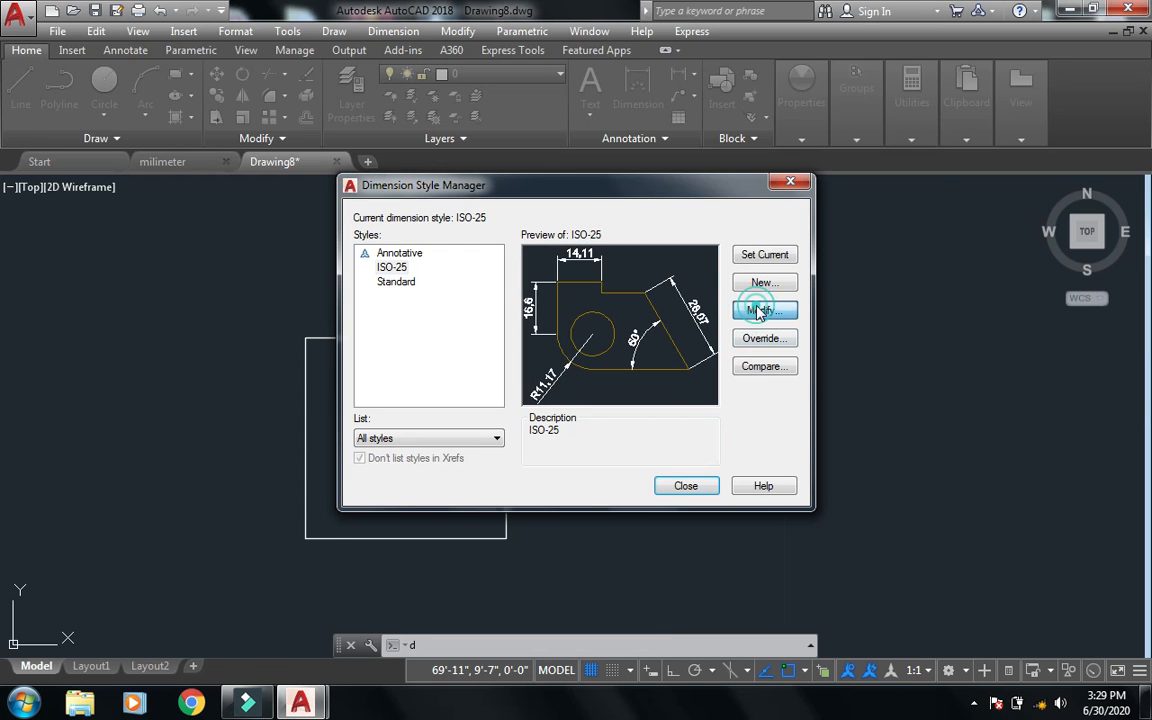
{"action": "left_click", "coordinate": [760, 311]}
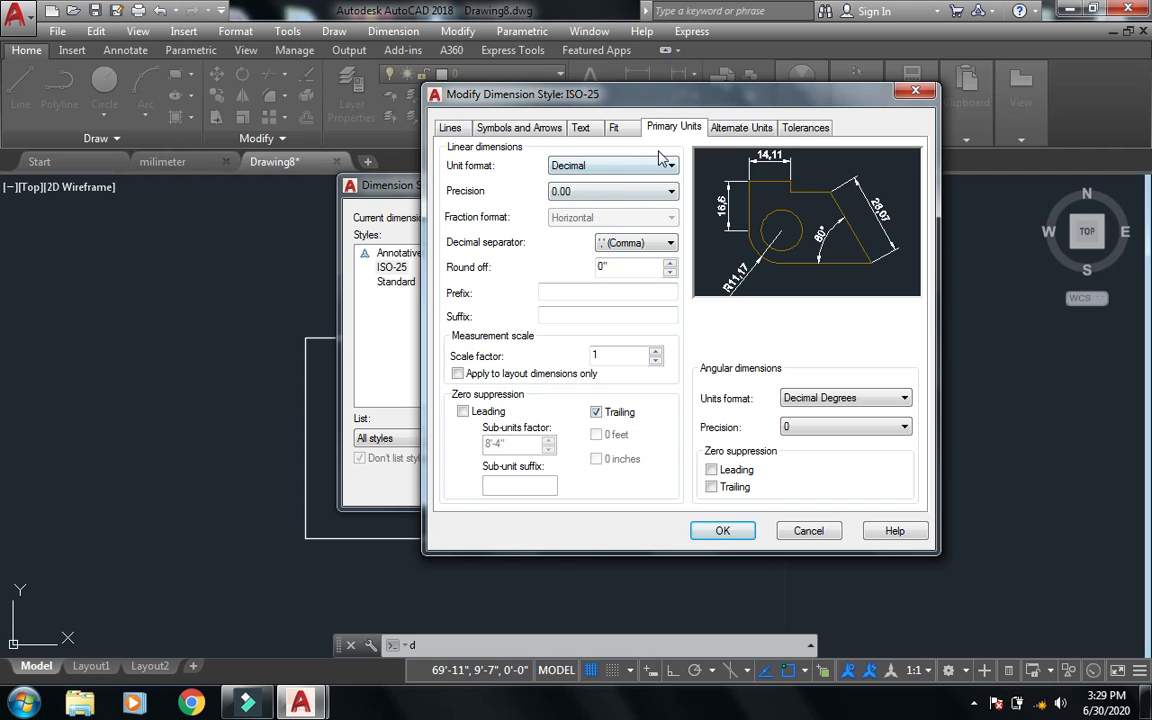
{"action": "left_click", "coordinate": [619, 170]}
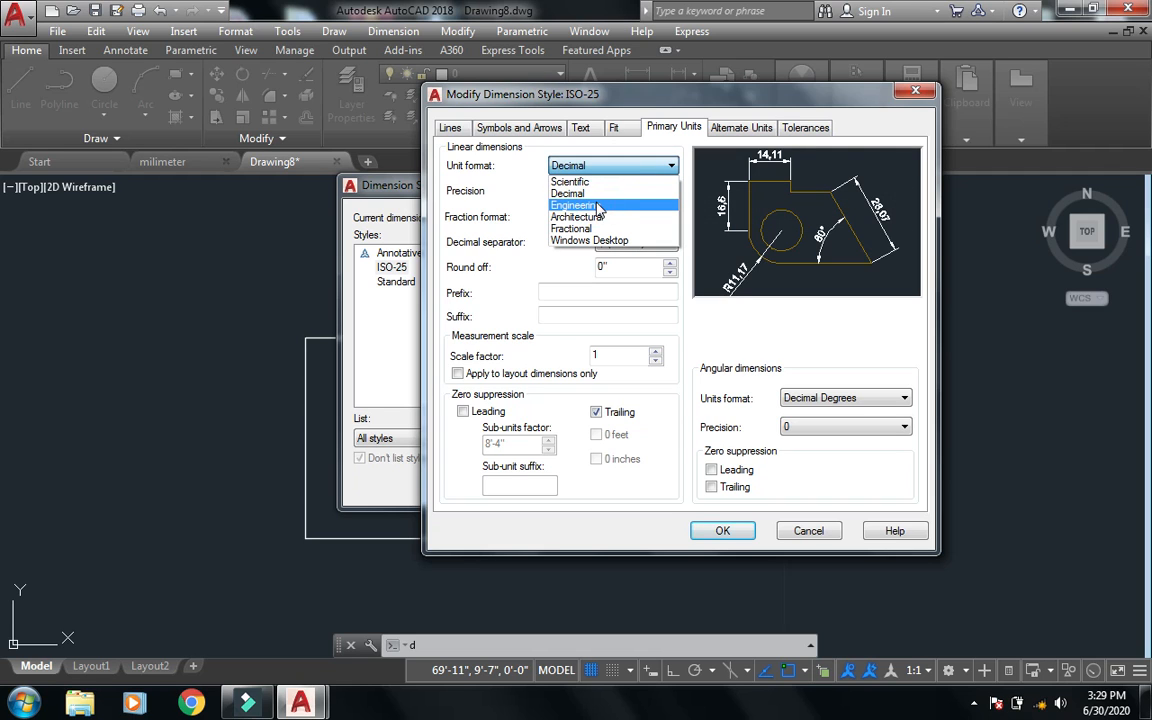
{"action": "left_click", "coordinate": [598, 206]}
{"action": "left_click", "coordinate": [600, 191]}
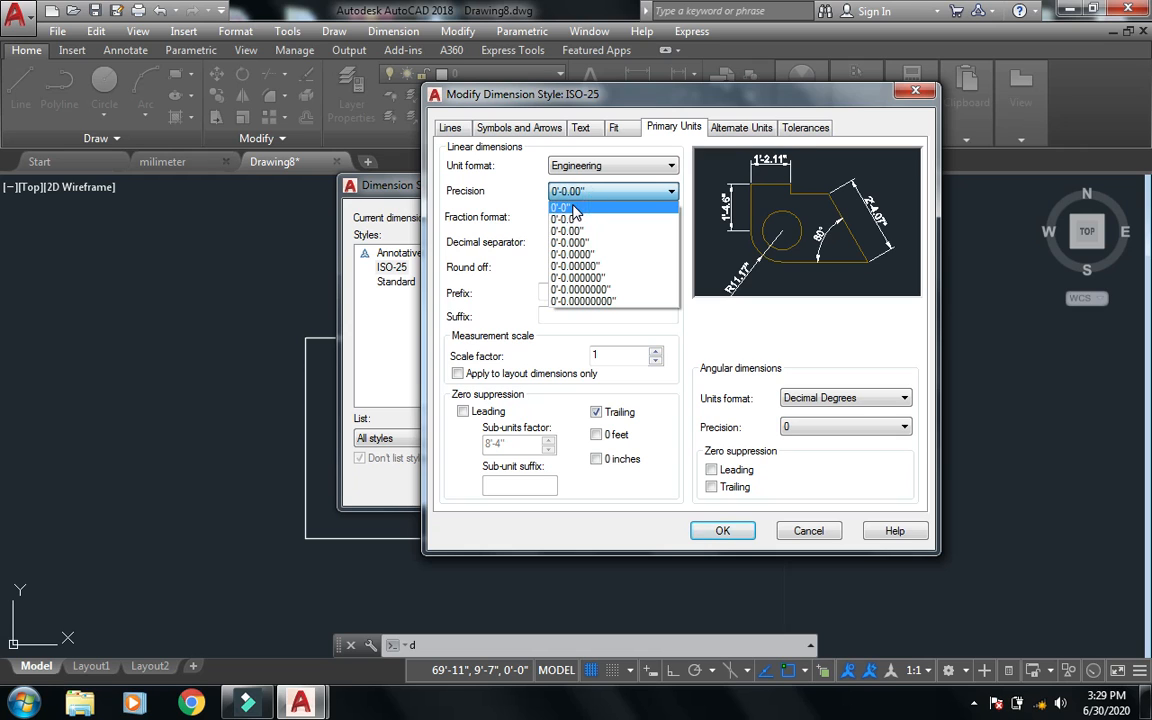
{"action": "left_click", "coordinate": [574, 208]}
- Turn on zero suppression for 0 feet and 0 inches in the ISO-25 dimension style and apply the changes
{"action": "left_click", "coordinate": [597, 459]}
{"action": "left_click", "coordinate": [597, 435]}
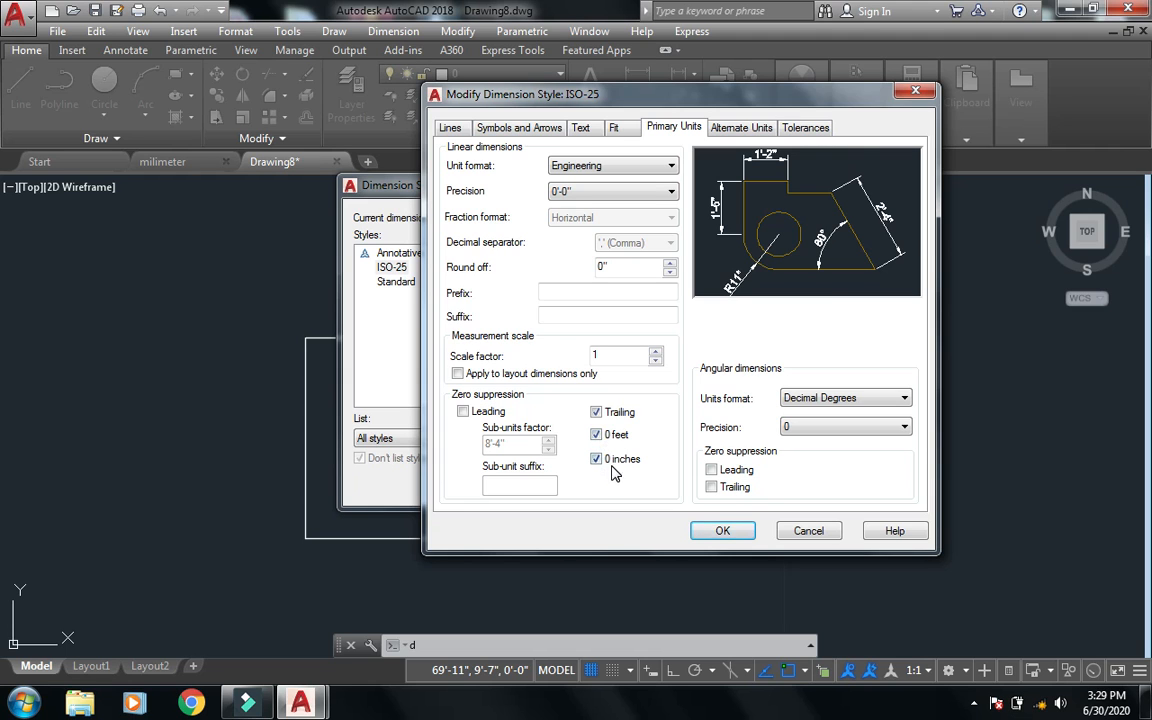
{"action": "left_click", "coordinate": [723, 531]}
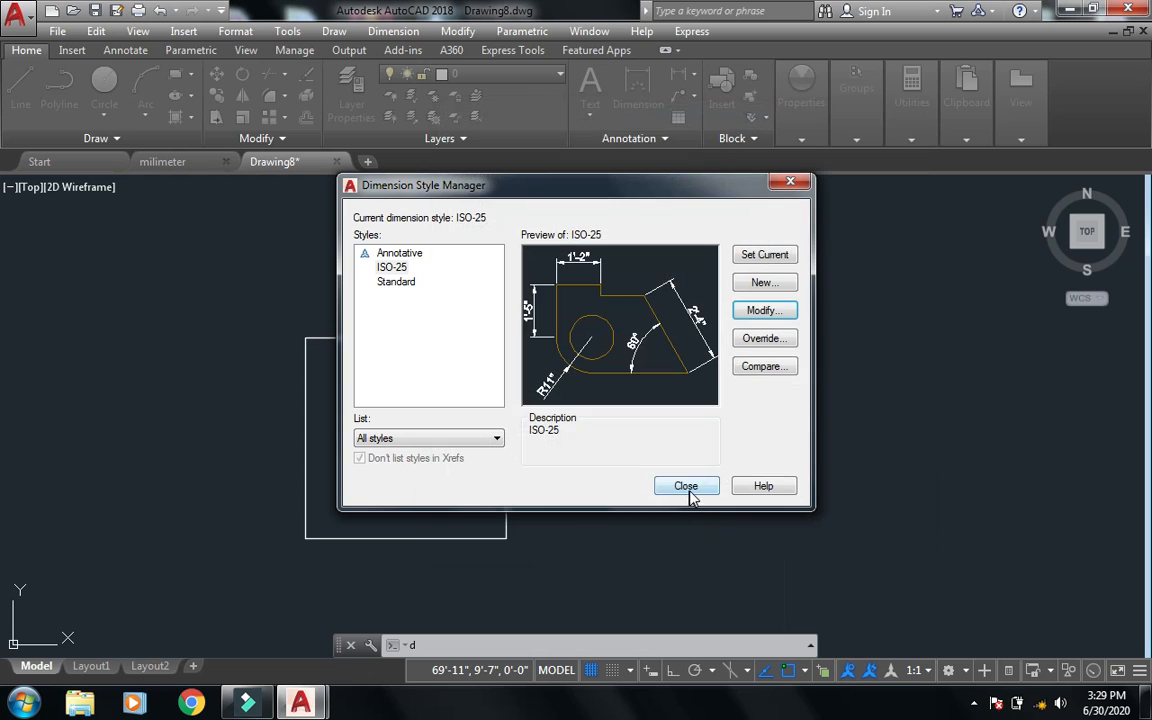
{"action": "left_click", "coordinate": [690, 488]}
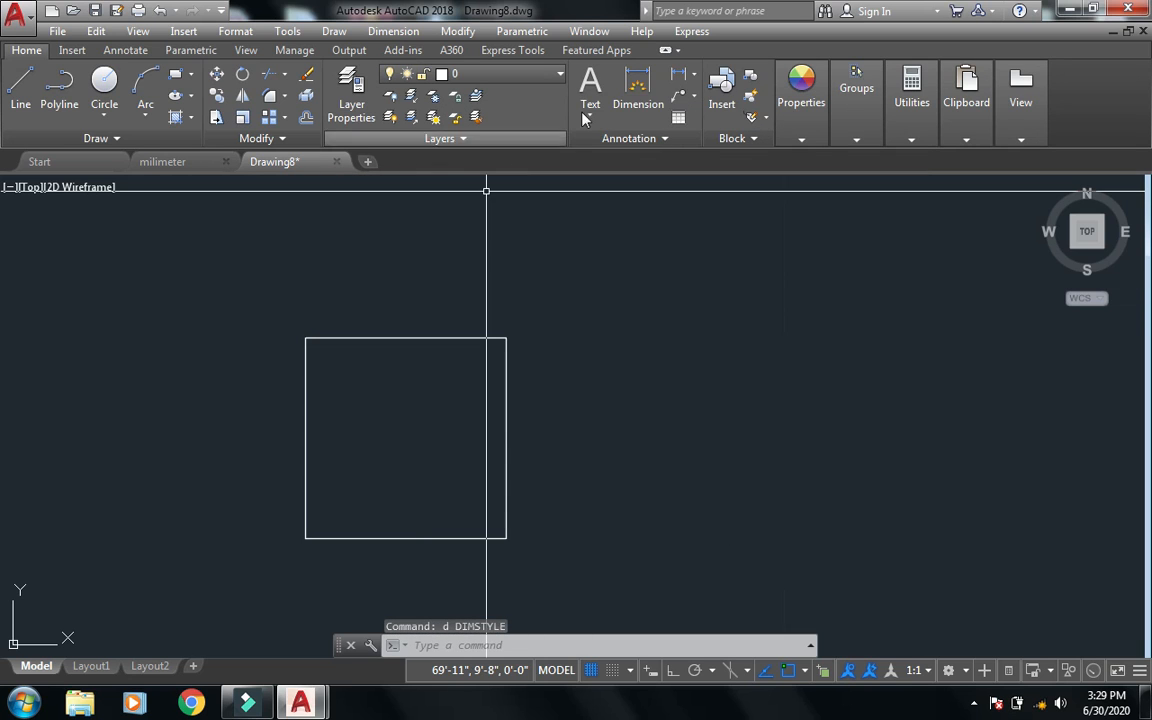
- Add a horizontal linear dimension above the square's upper edge
{"action": "left_click", "coordinate": [679, 76]}
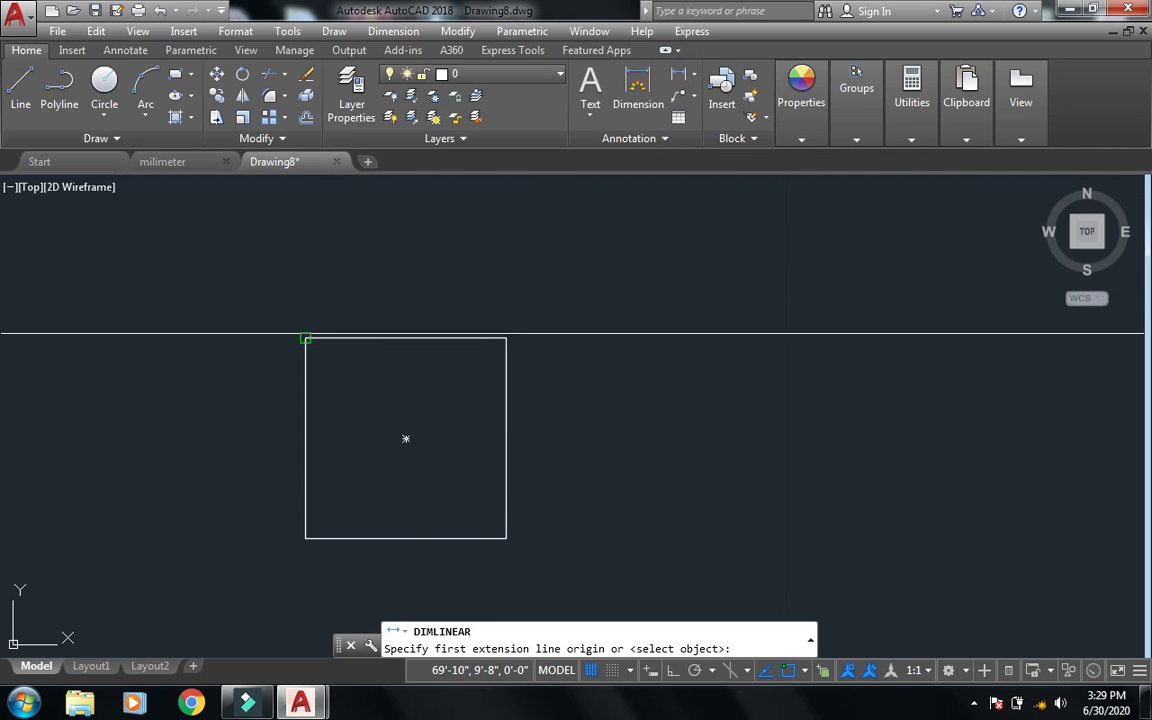
{"action": "left_click", "coordinate": [335, 333]}
{"action": "left_click", "coordinate": [506, 336]}
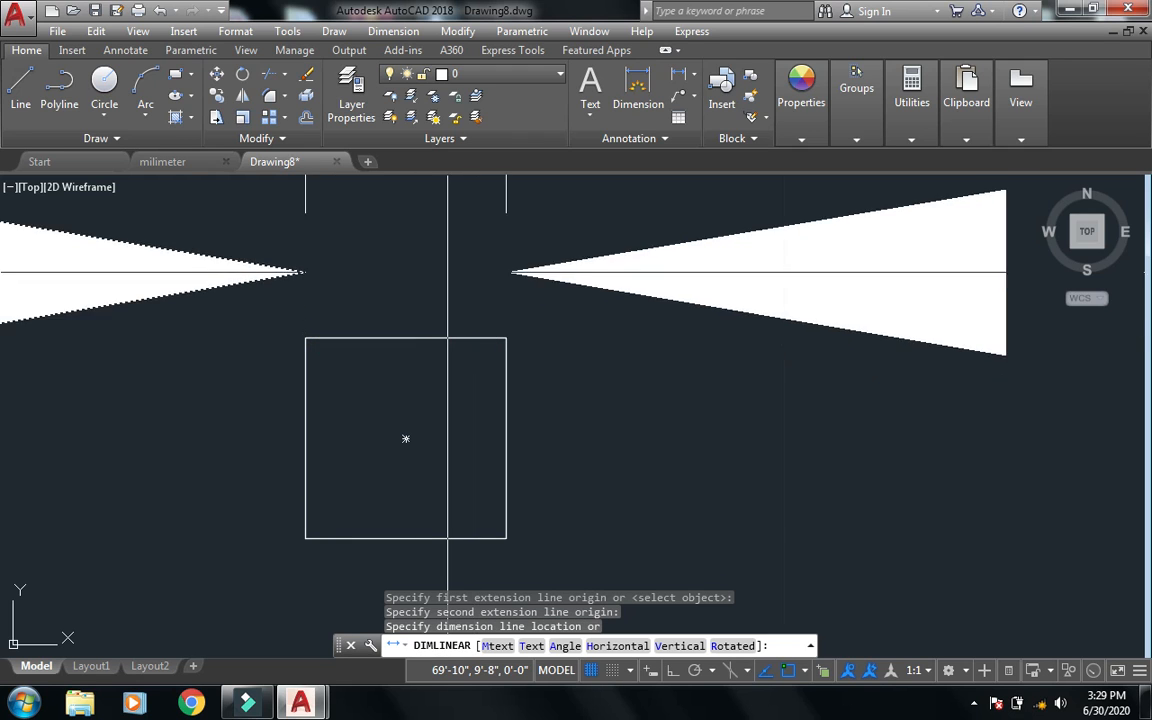
{"action": "left_click", "coordinate": [443, 205]}
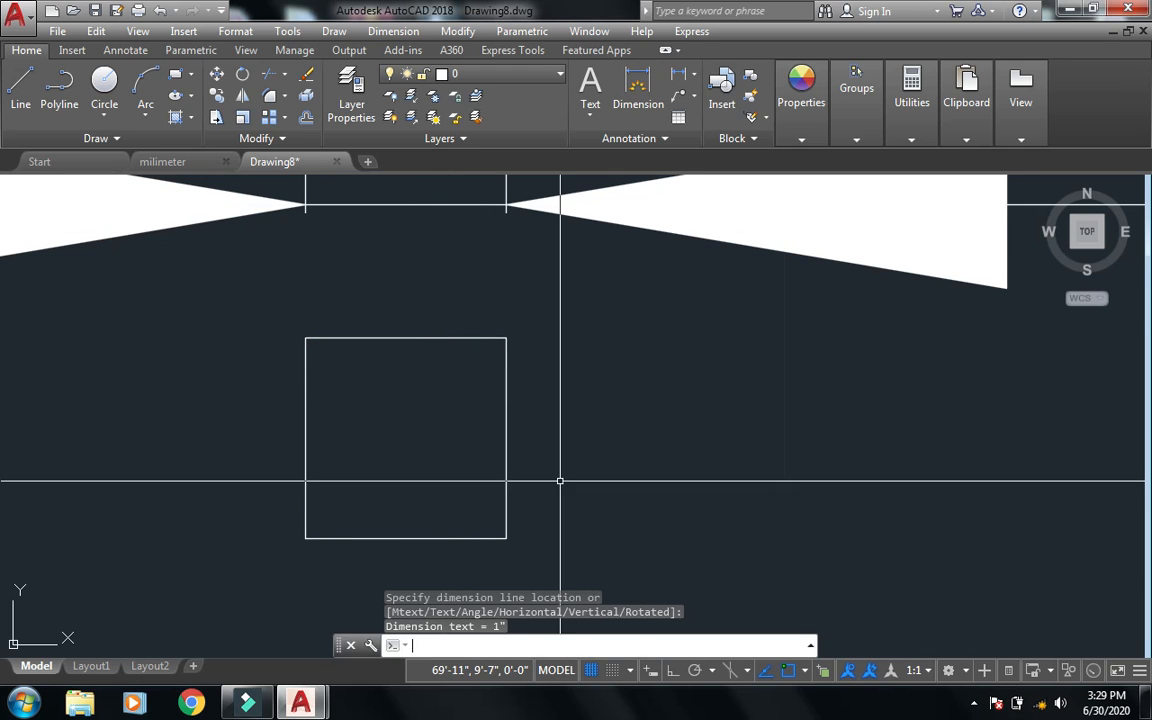
- Add a vertical linear dimension beside the inch square's right edge
{"action": "key", "text": "Return"}
{"action": "left_click", "coordinate": [506, 538]}
{"action": "left_click", "coordinate": [506, 337]}
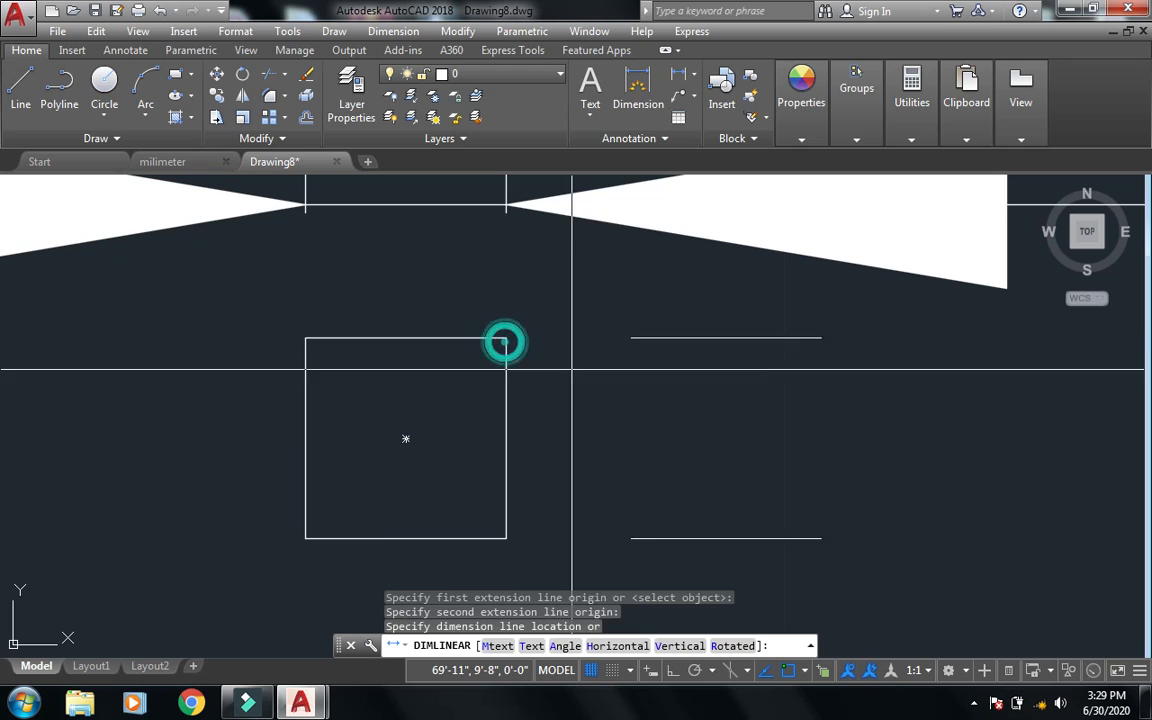
{"action": "left_click", "coordinate": [665, 370]}
- Set the ISO-25 dimension style's overall scale for dimension features to .05 and apply it
{"action": "scroll", "coordinate": [663, 368], "scroll_direction": "down", "scroll_amount": 4}
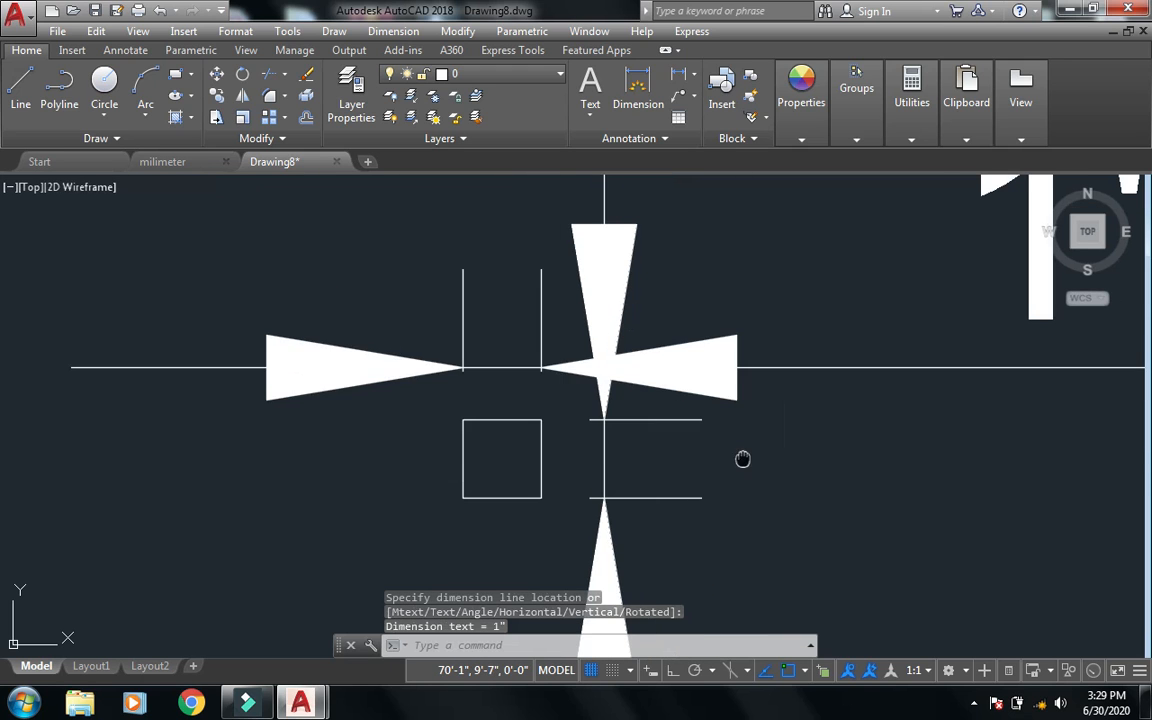
{"action": "type", "text": "d"}
{"action": "key", "text": "Return"}
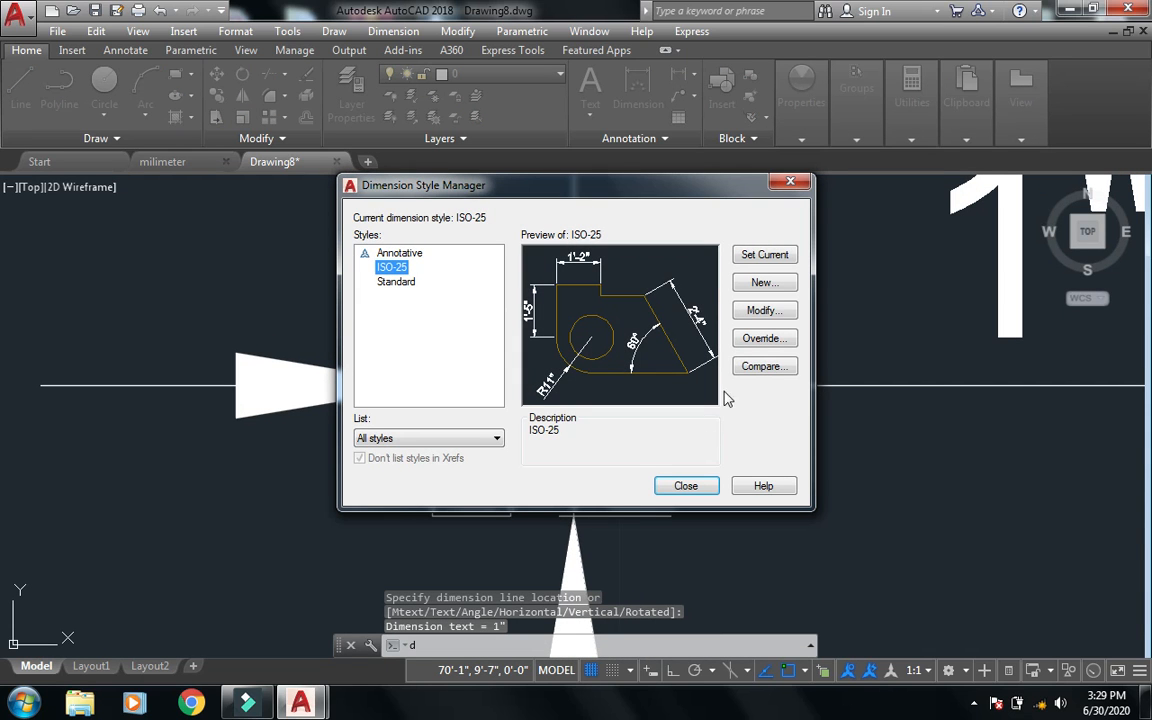
{"action": "left_click", "coordinate": [765, 312]}
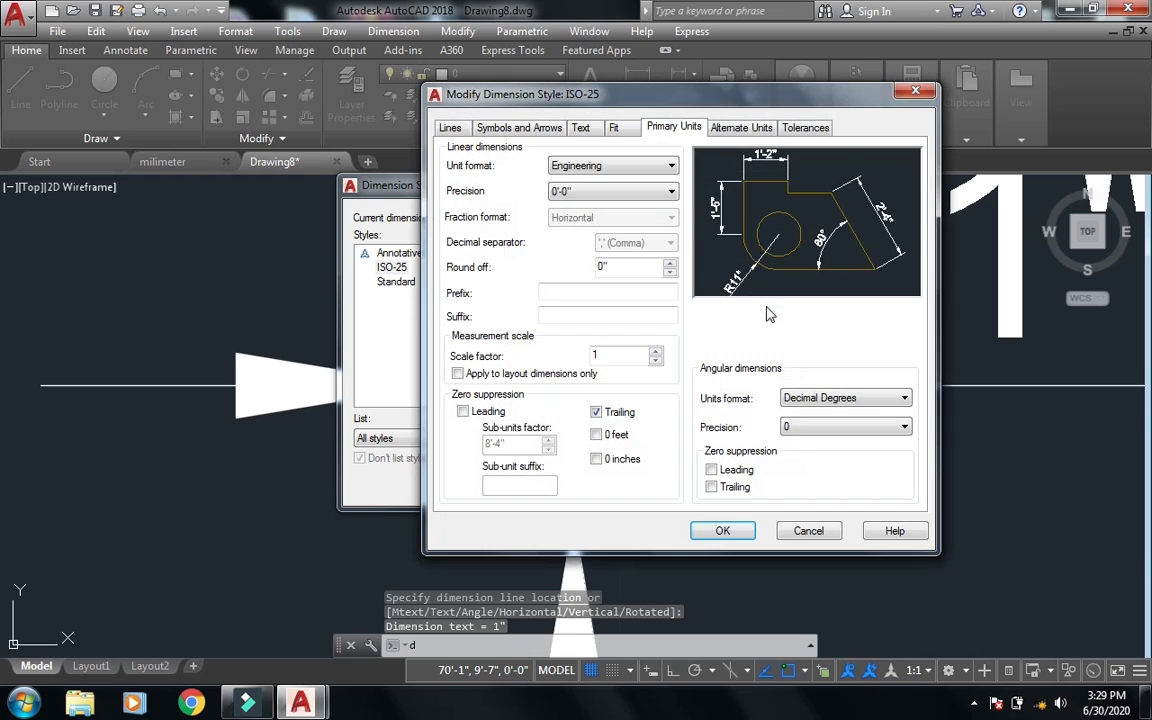
{"action": "left_click", "coordinate": [626, 127]}
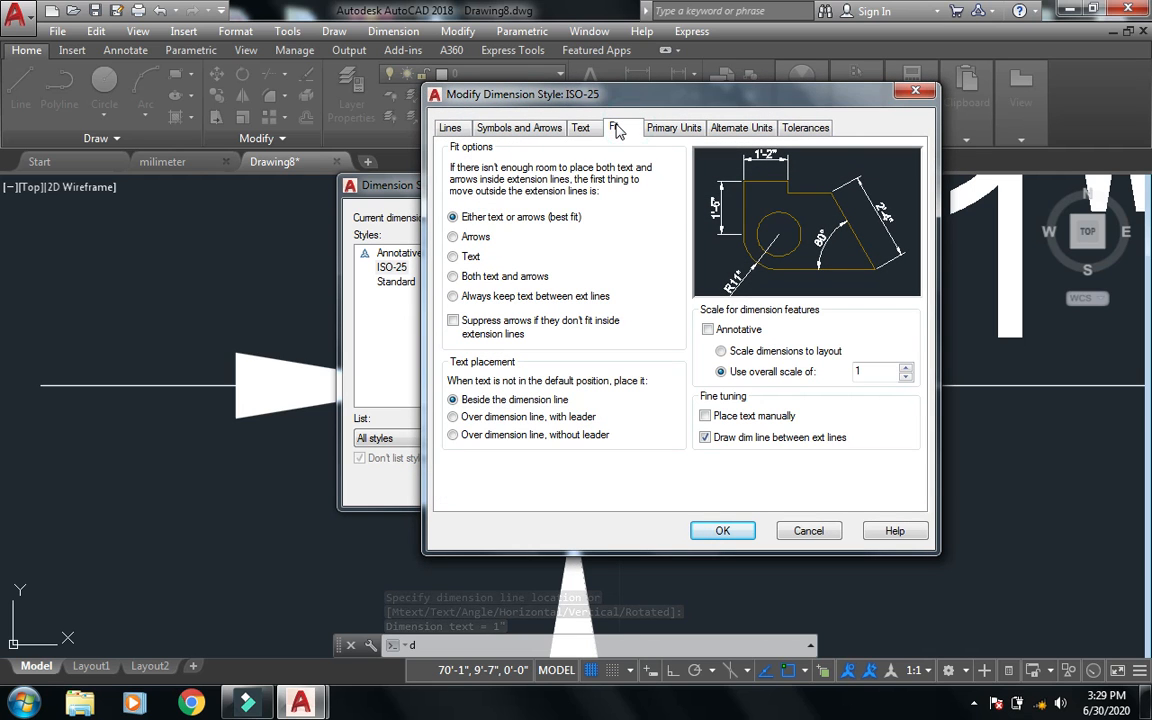
{"action": "double_click", "coordinate": [864, 372]}
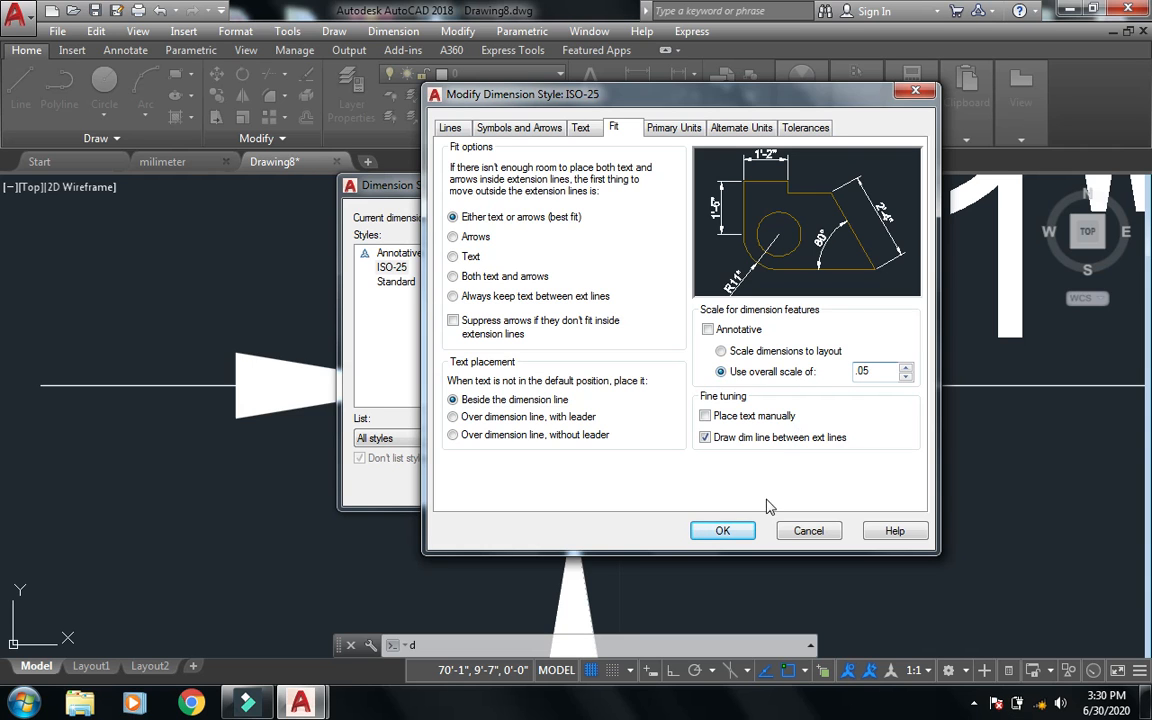
{"action": "left_click", "coordinate": [724, 531]}
{"action": "left_click", "coordinate": [686, 486]}
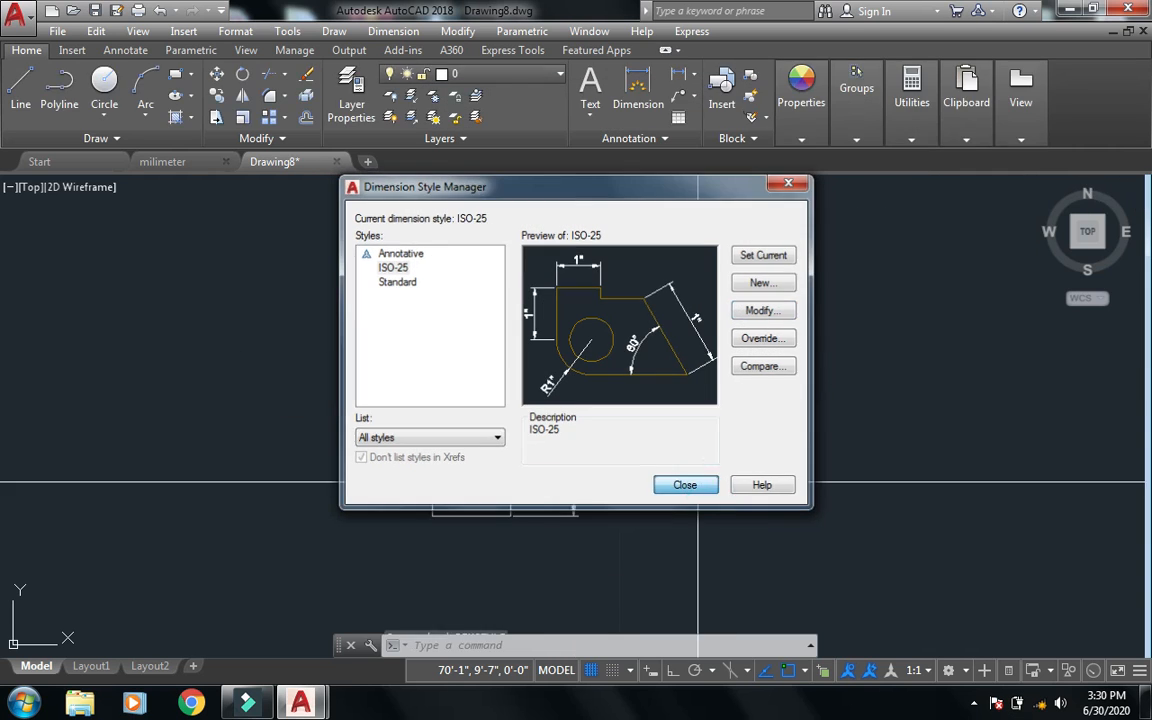
- Stretch the horizontal dimension line down so it sits closer to the square's upper edge
{"action": "scroll", "coordinate": [437, 432], "scroll_direction": "up", "scroll_amount": 2}
{"action": "scroll", "coordinate": [555, 355], "scroll_direction": "up", "scroll_amount": 1}
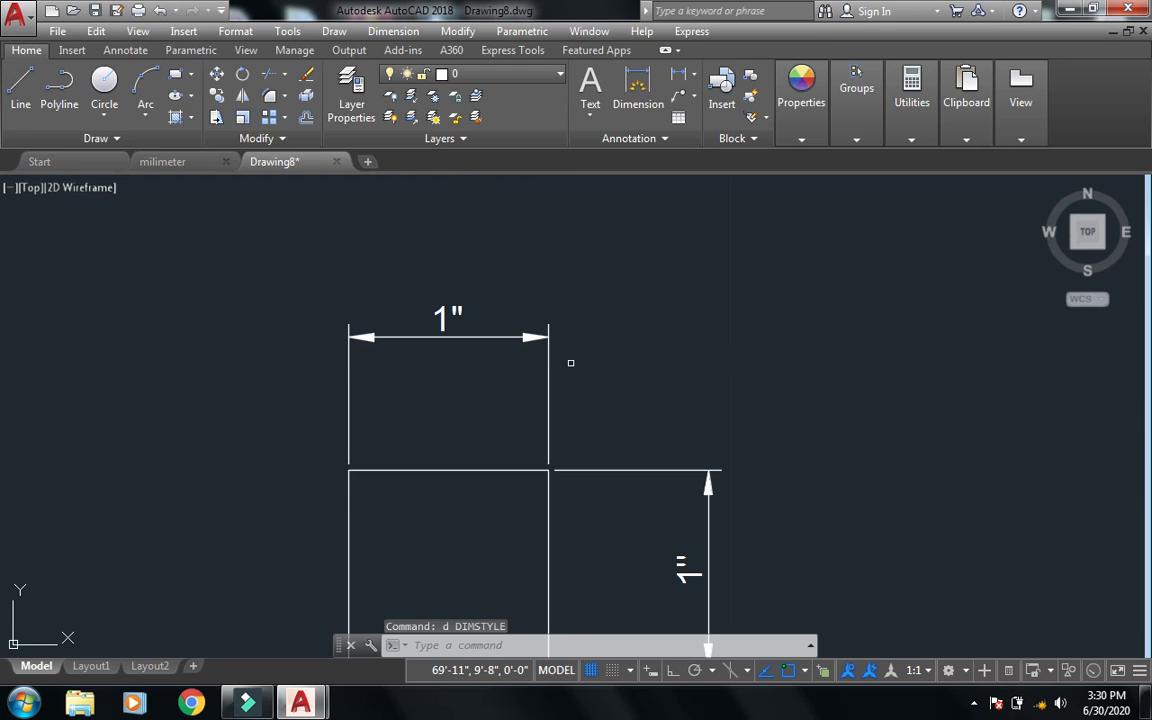
{"action": "type", "text": "s"}
{"action": "key", "text": "Return"}
{"action": "left_click", "coordinate": [609, 365]}
{"action": "left_click", "coordinate": [476, 273]}
{"action": "key", "text": "Return"}
{"action": "left_click", "coordinate": [712, 287]}
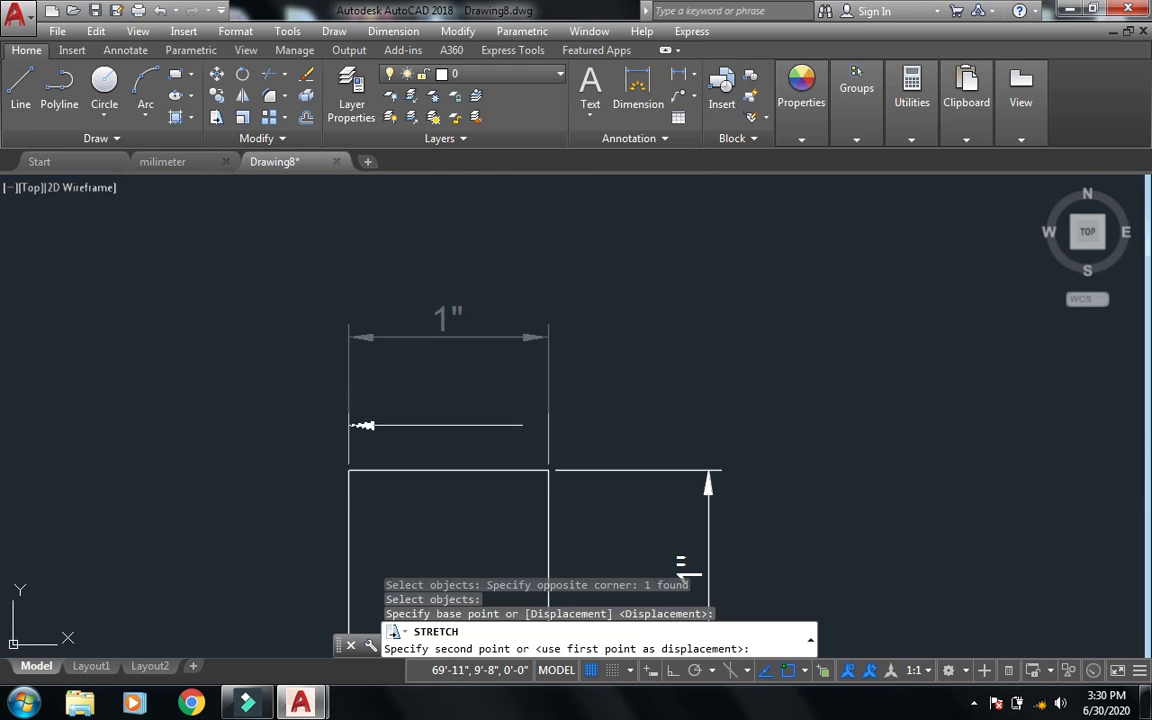
{"action": "left_click", "coordinate": [676, 378]}
- Stretch the vertical dimension line inward so it sits closer to the square's right edge
{"action": "key", "text": "Return"}
{"action": "left_click", "coordinate": [759, 512]}
{"action": "left_click", "coordinate": [666, 379]}
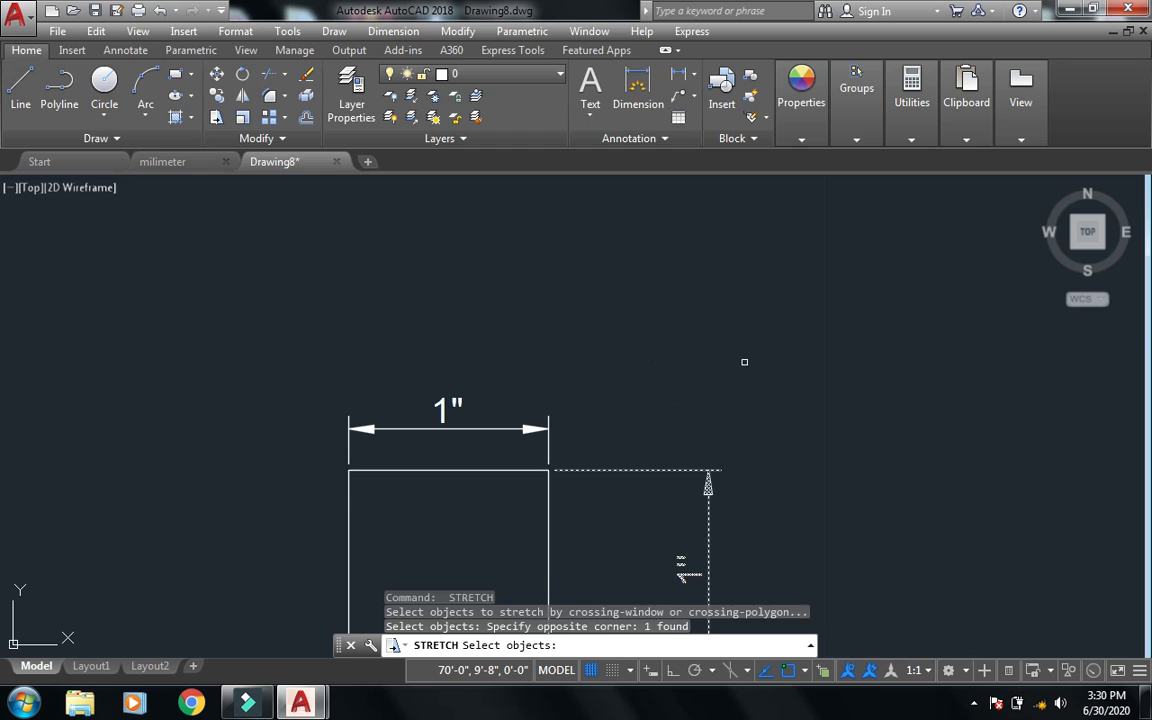
{"action": "key", "text": "Return"}
{"action": "left_click", "coordinate": [797, 350]}
{"action": "left_click", "coordinate": [700, 357]}
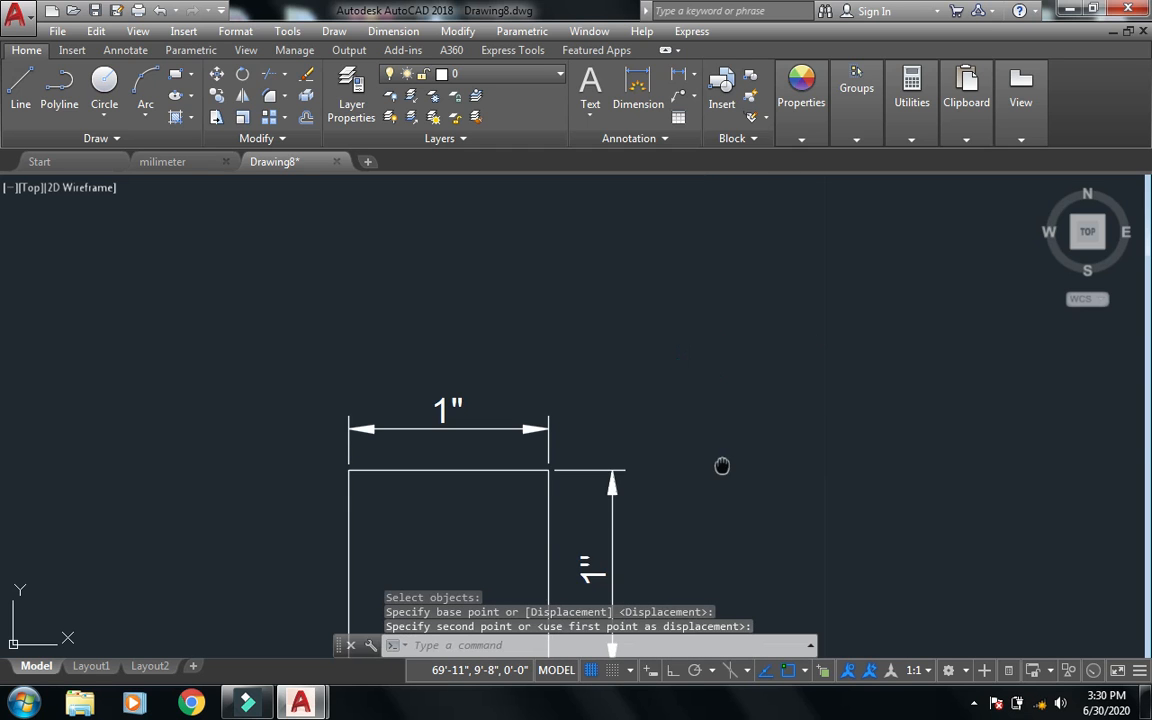
- Save the drawing to the Desktop under the name Inch
{"action": "middle_click_drag", "start_coordinate": [722, 467], "coordinate": [773, 321]}
{"action": "type", "text": "z"}
{"action": "key", "text": "Return"}
{"action": "left_click", "coordinate": [265, 224]}
{"action": "left_click", "coordinate": [797, 579]}
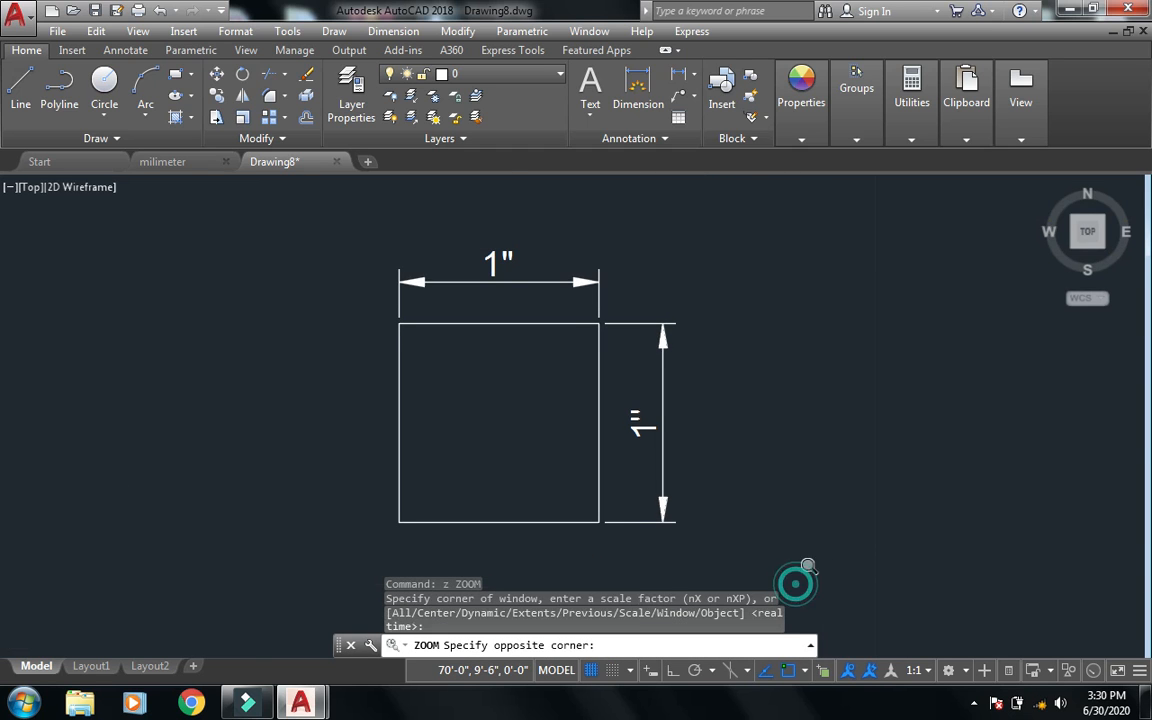
{"action": "key", "text": "Escape"}
{"action": "key", "text": "ctrl+s"}
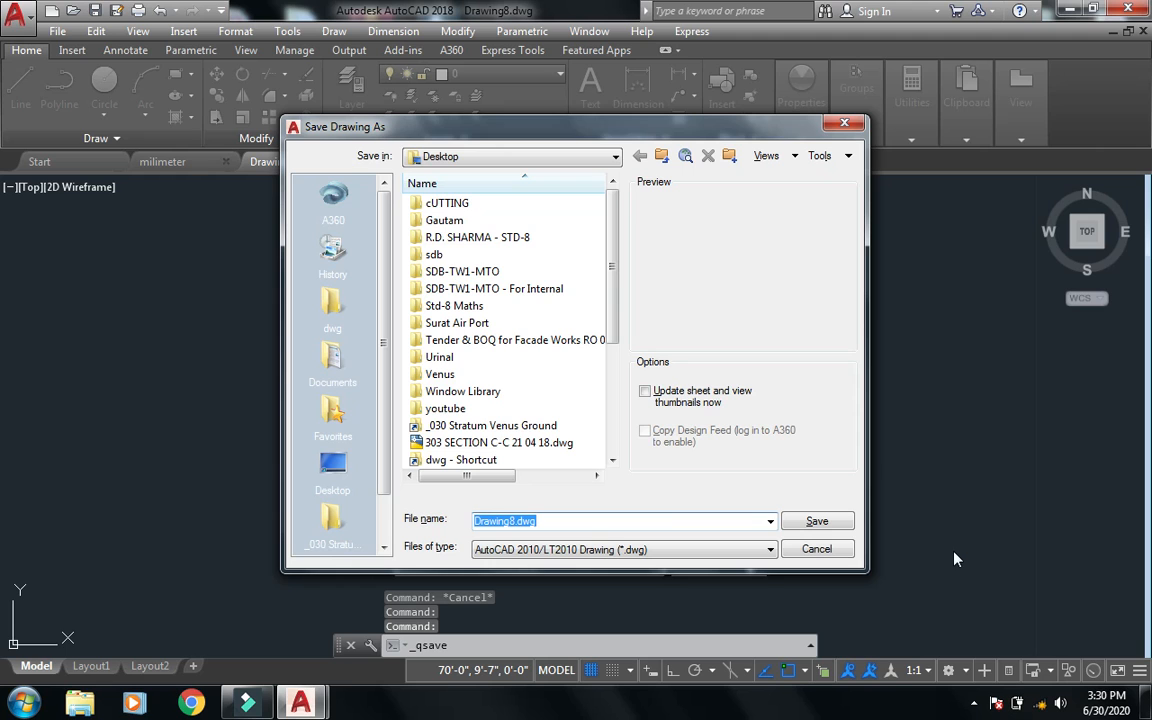
{"action": "type", "text": "Inch"}
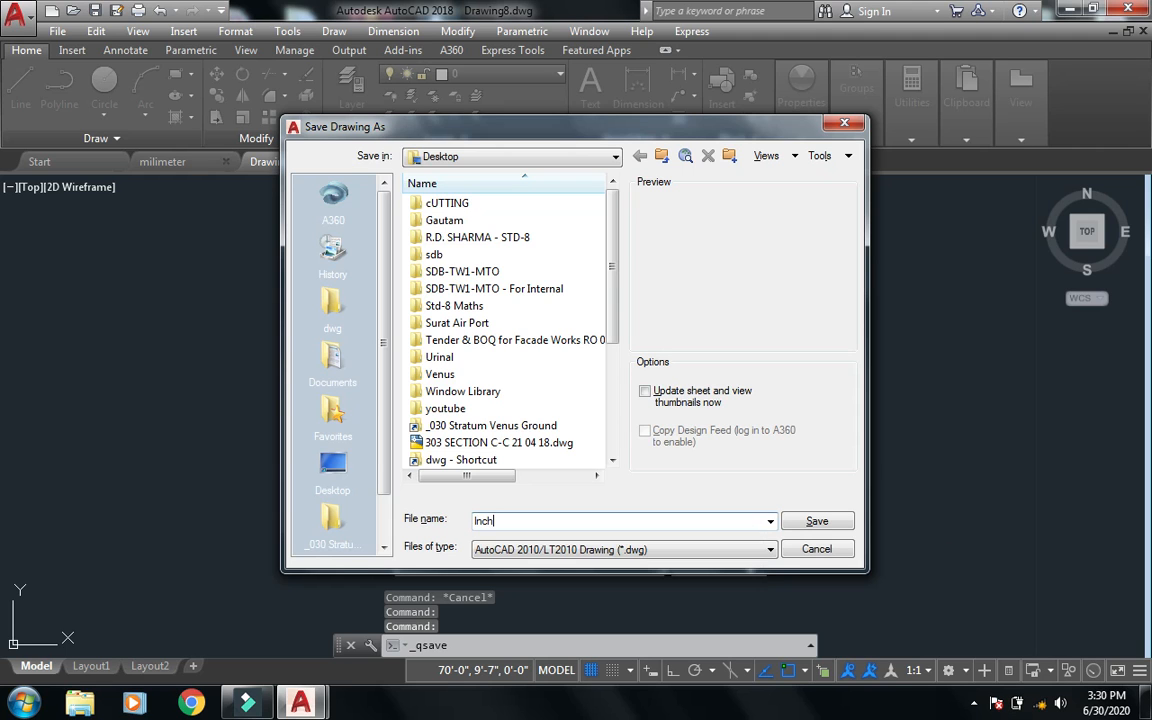
{"action": "key", "text": "Return"}
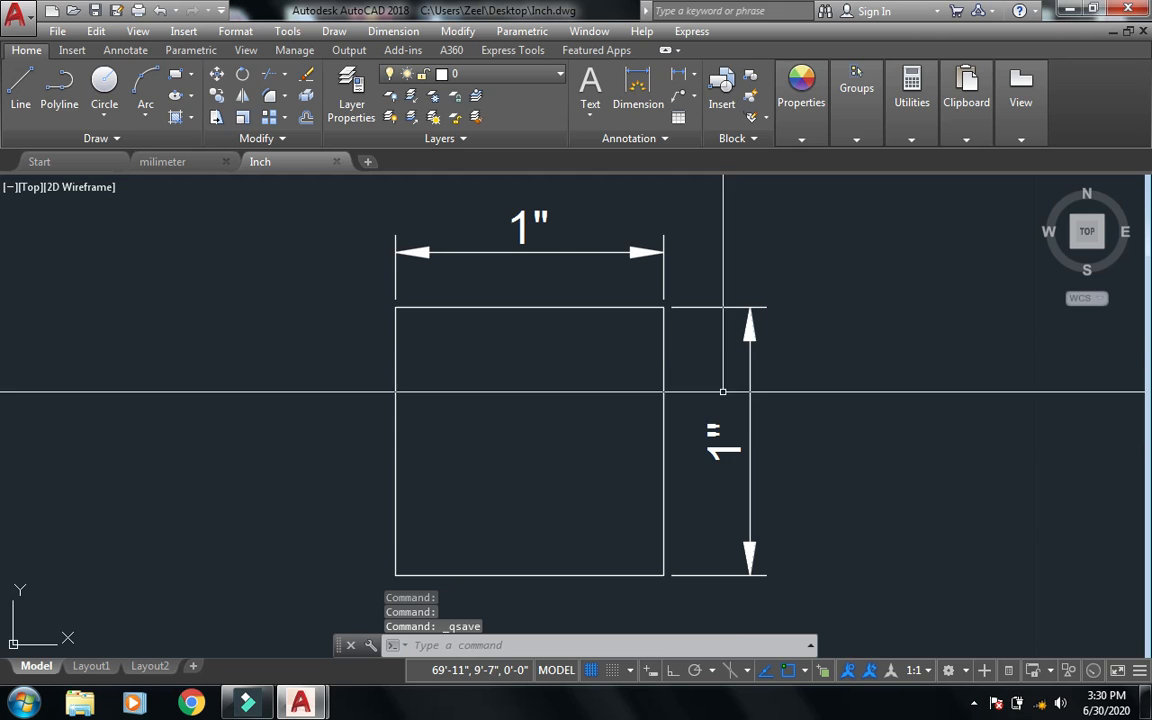
- Switch to the milimeter drawing and review its length type, precision and insertion scale in the drawing units settings
{"action": "left_click", "coordinate": [168, 163]}
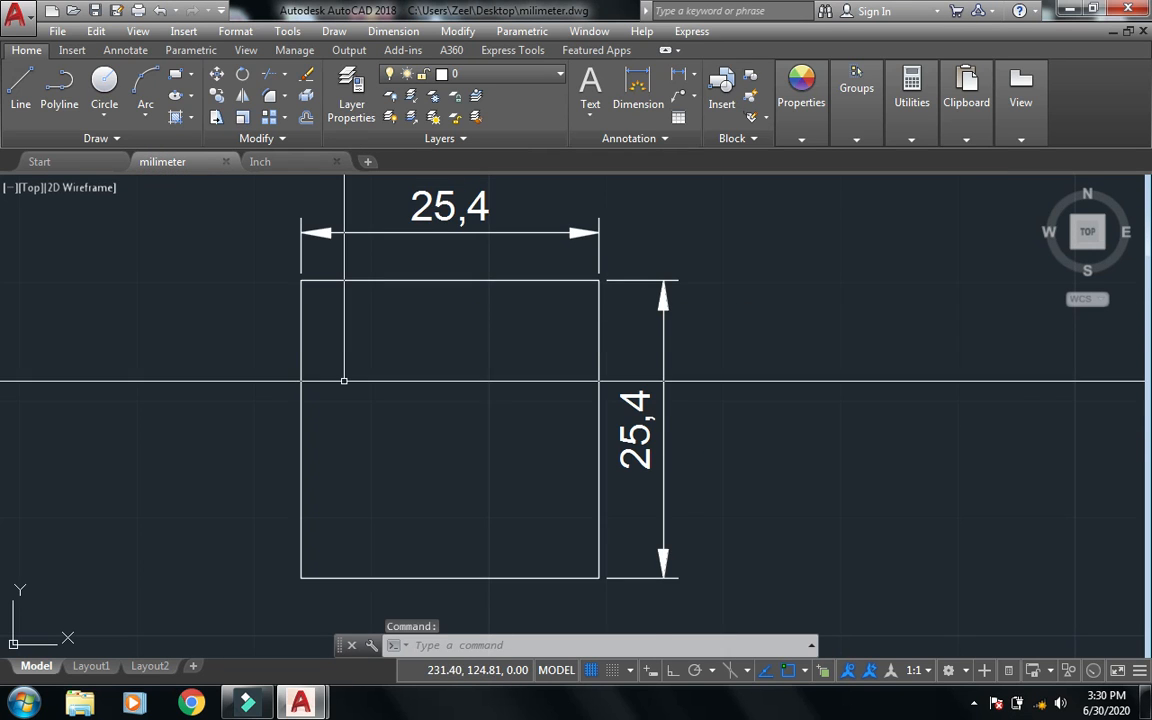
{"action": "scroll", "coordinate": [425, 400], "scroll_direction": "down", "scroll_amount": 2}
{"action": "middle_click_drag", "start_coordinate": [596, 478], "coordinate": [522, 496]}
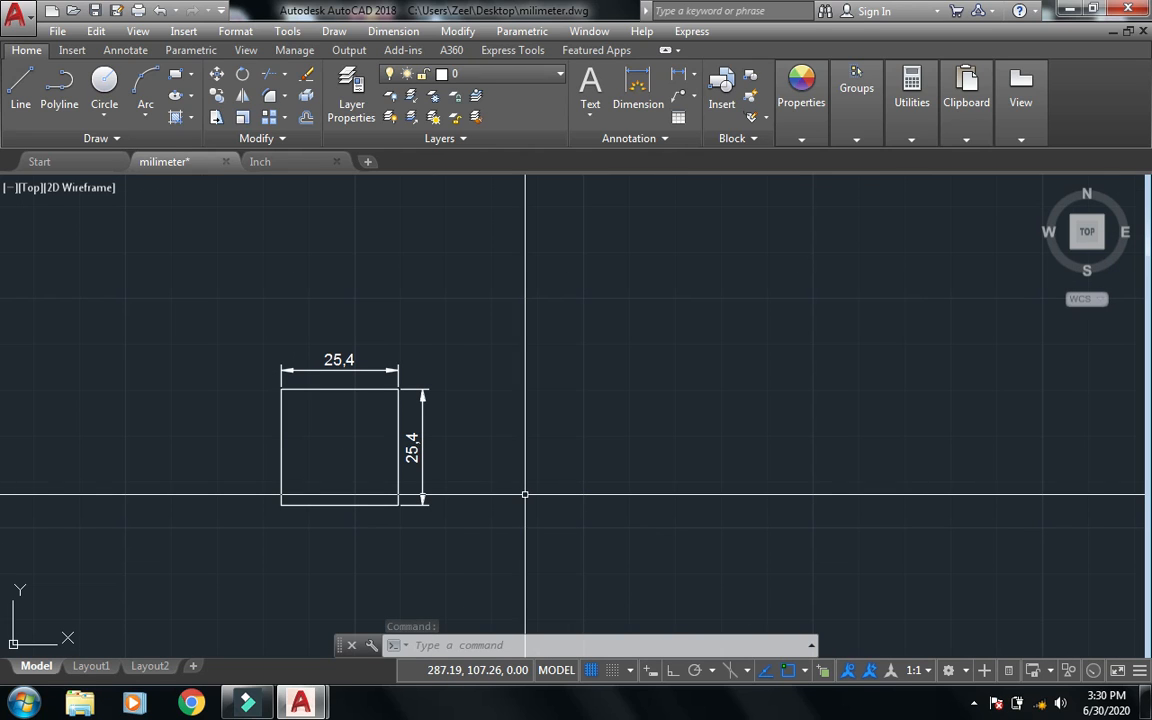
{"action": "type", "text": "un"}
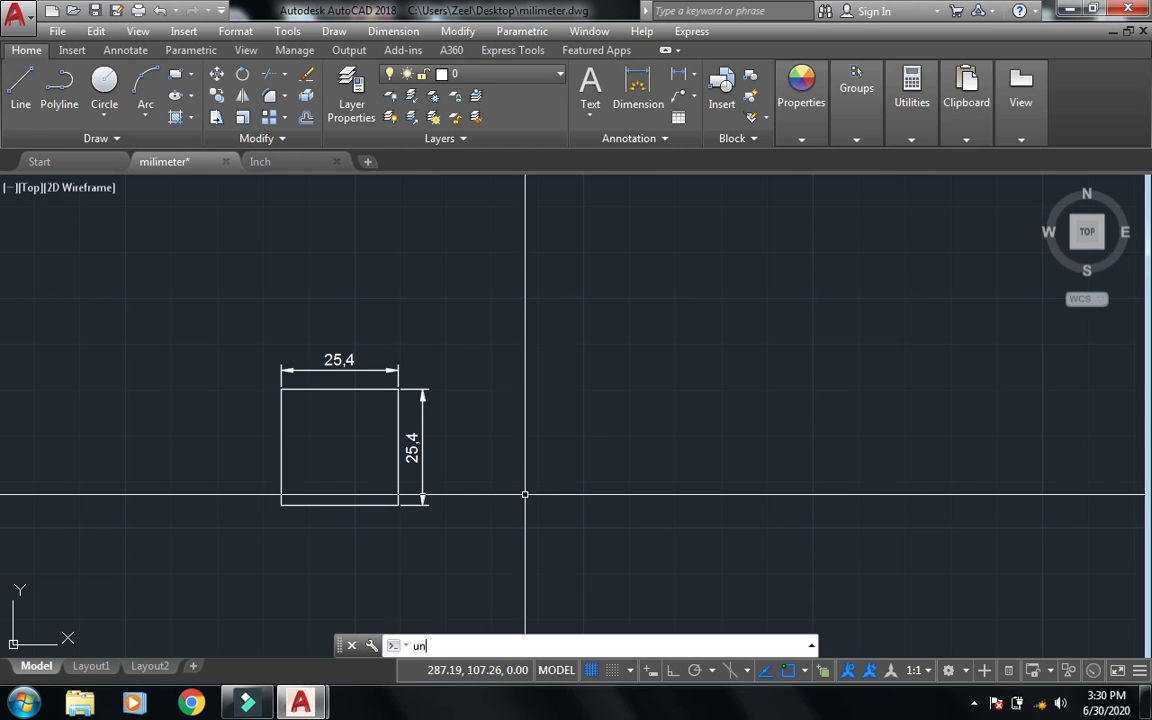
{"action": "key", "text": "Return"}
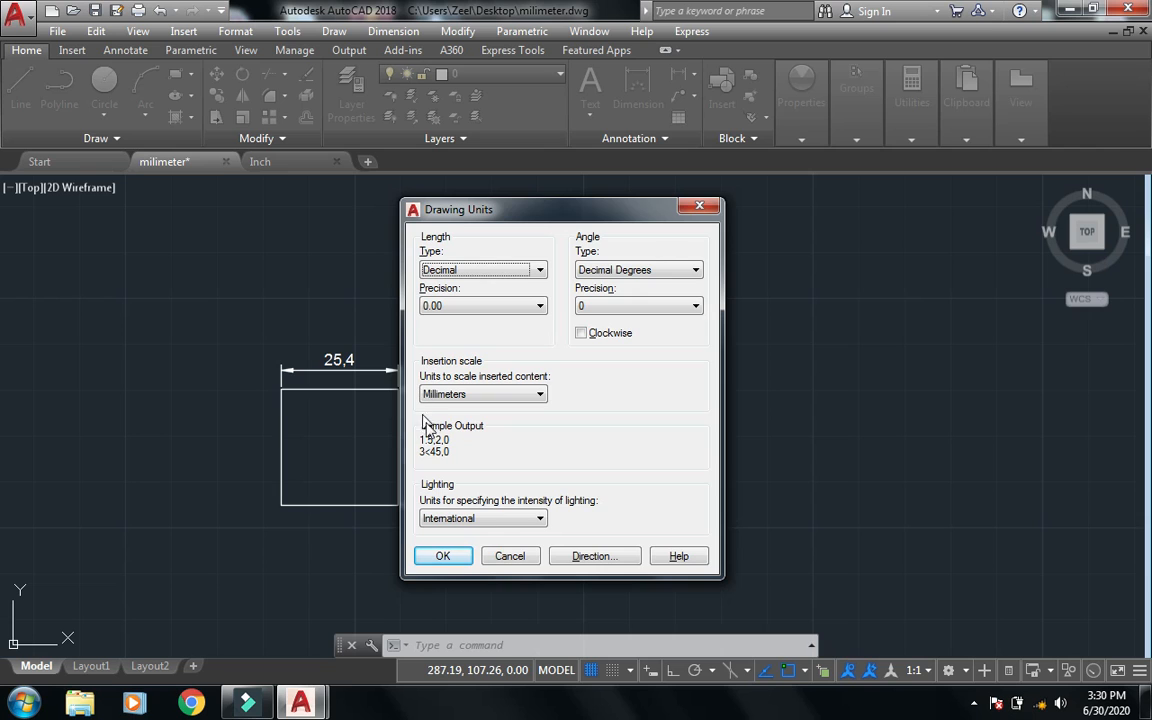
{"action": "left_click", "coordinate": [460, 558]}
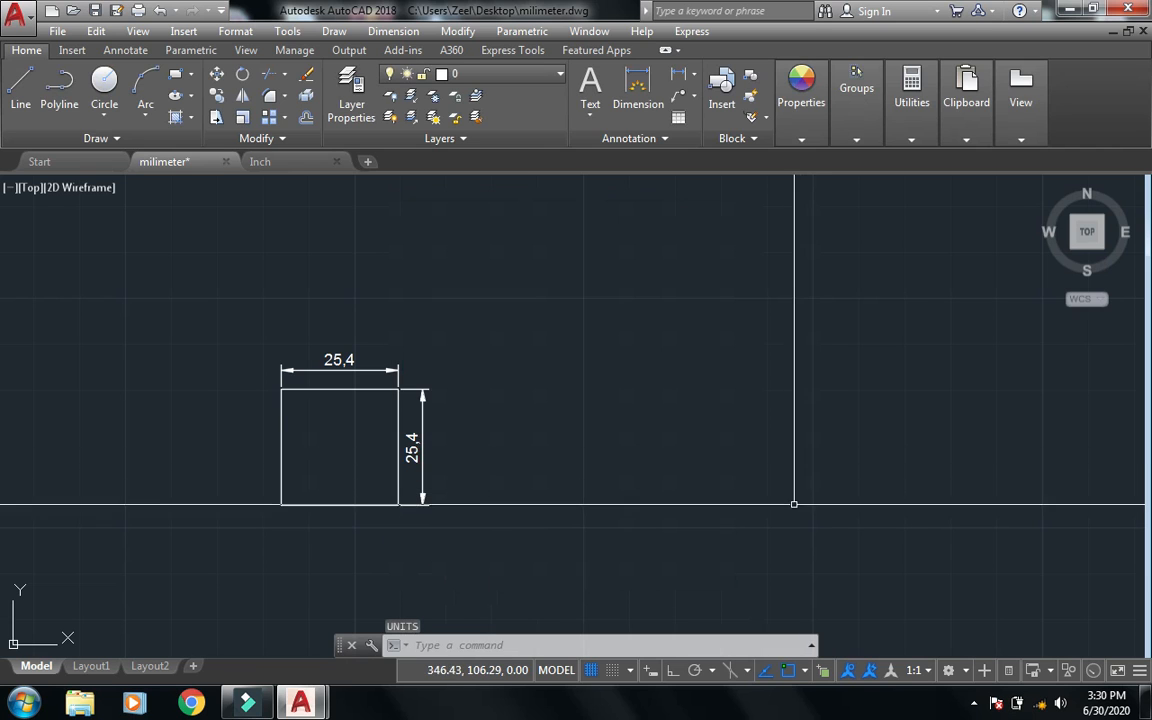
- Insert Inch.dwg from the Desktop into the milimeter drawing at origin 0,0,0 with uniform scale 1, rotation 0 and Explode enabled
{"action": "middle_click_drag", "start_coordinate": [798, 512], "coordinate": [782, 504]}
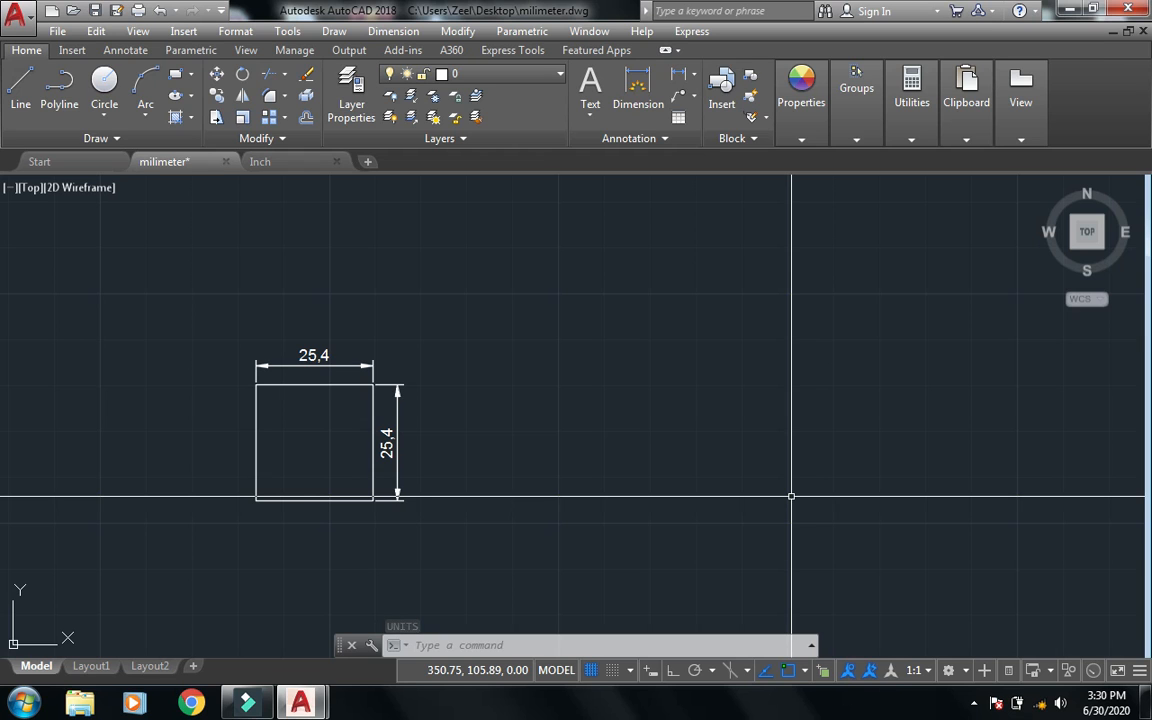
{"action": "type", "text": "I"}
{"action": "key", "text": "Return"}
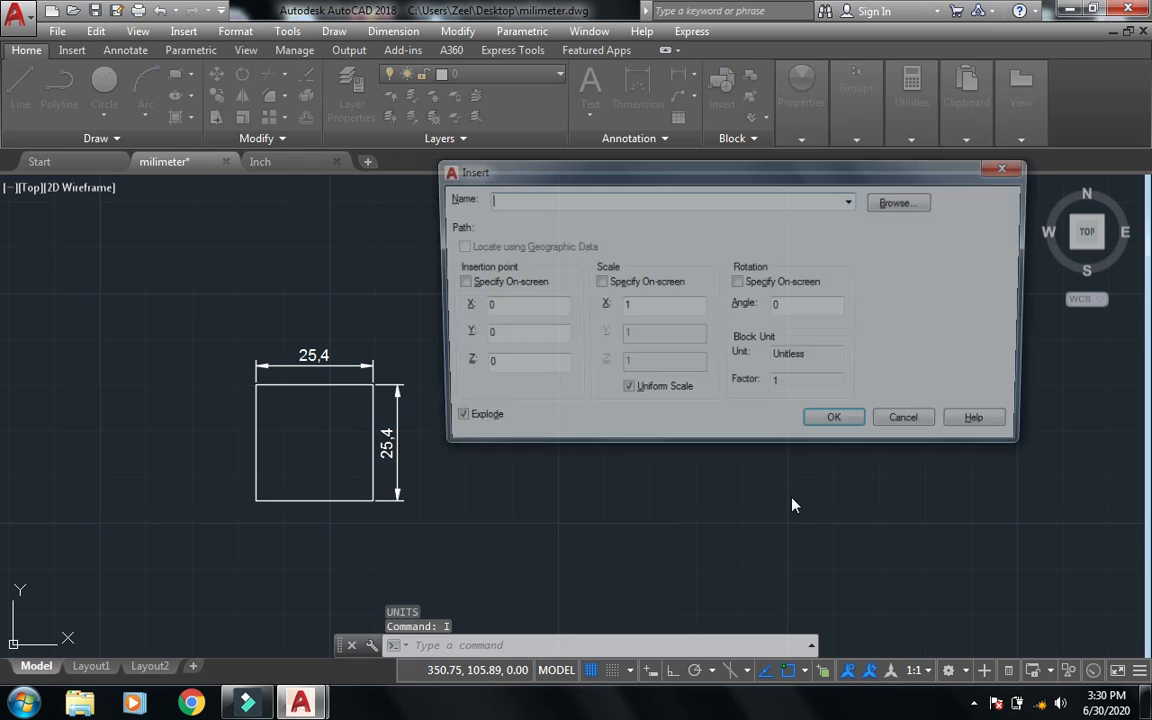
{"action": "left_click", "coordinate": [904, 202]}
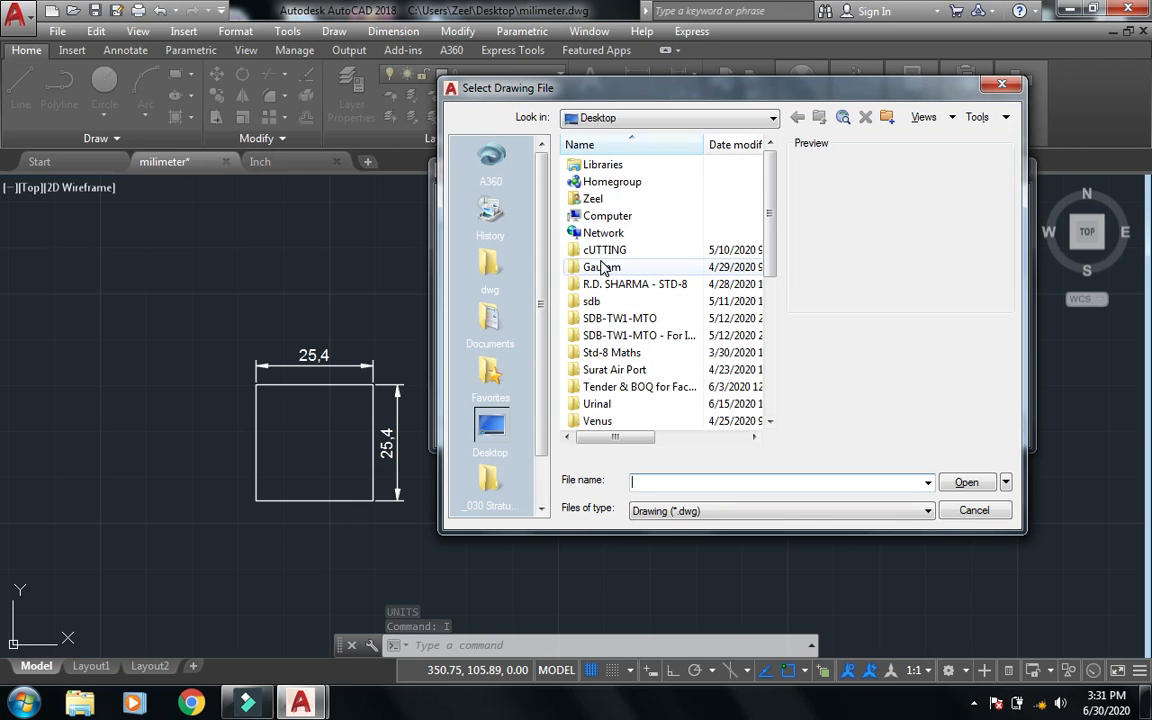
{"action": "scroll", "coordinate": [603, 268], "scroll_direction": "down", "scroll_amount": 5}
{"action": "left_click", "coordinate": [604, 250]}
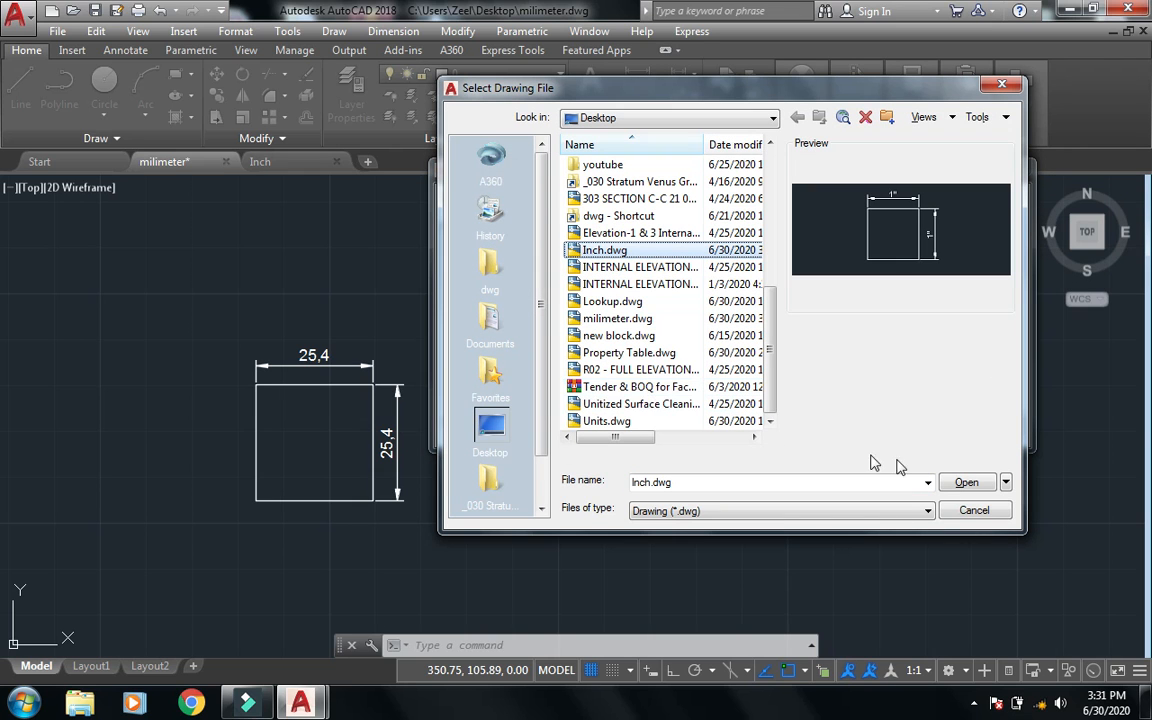
{"action": "left_click", "coordinate": [970, 484]}
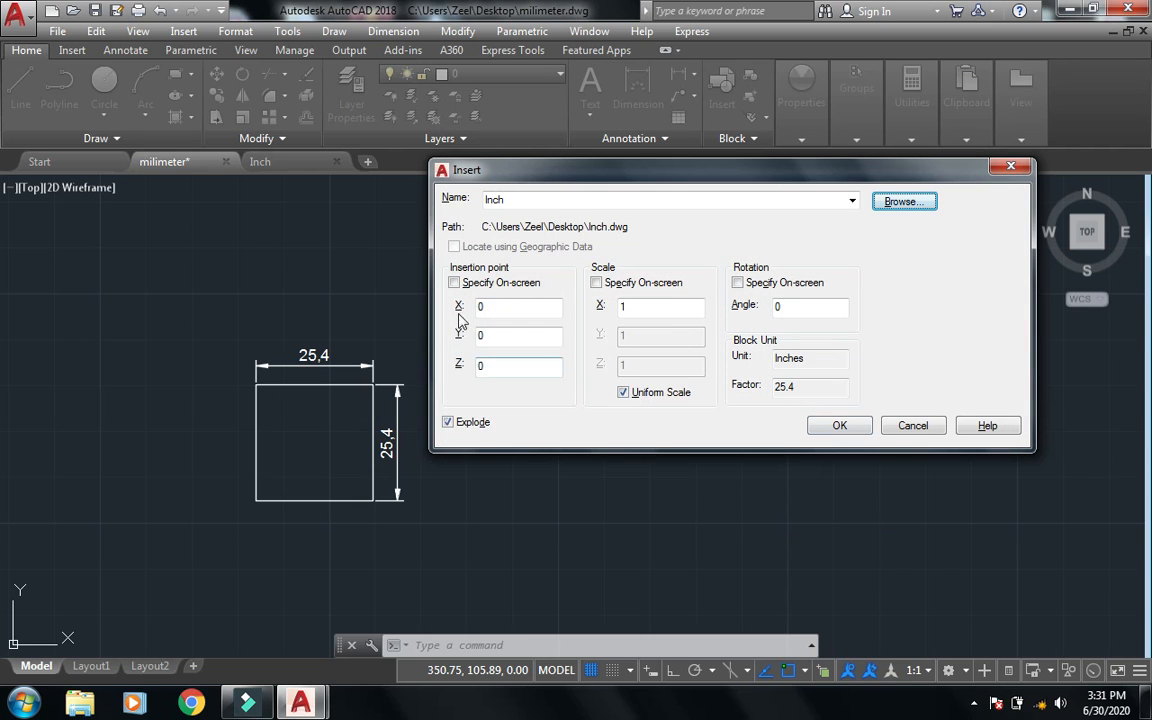
{"action": "left_click", "coordinate": [834, 425]}
- Compare the dimensions of the original square near the origin with those of the distant square inserted from the Inch drawing
{"action": "type", "text": "z"}
{"action": "key", "text": "Return"}
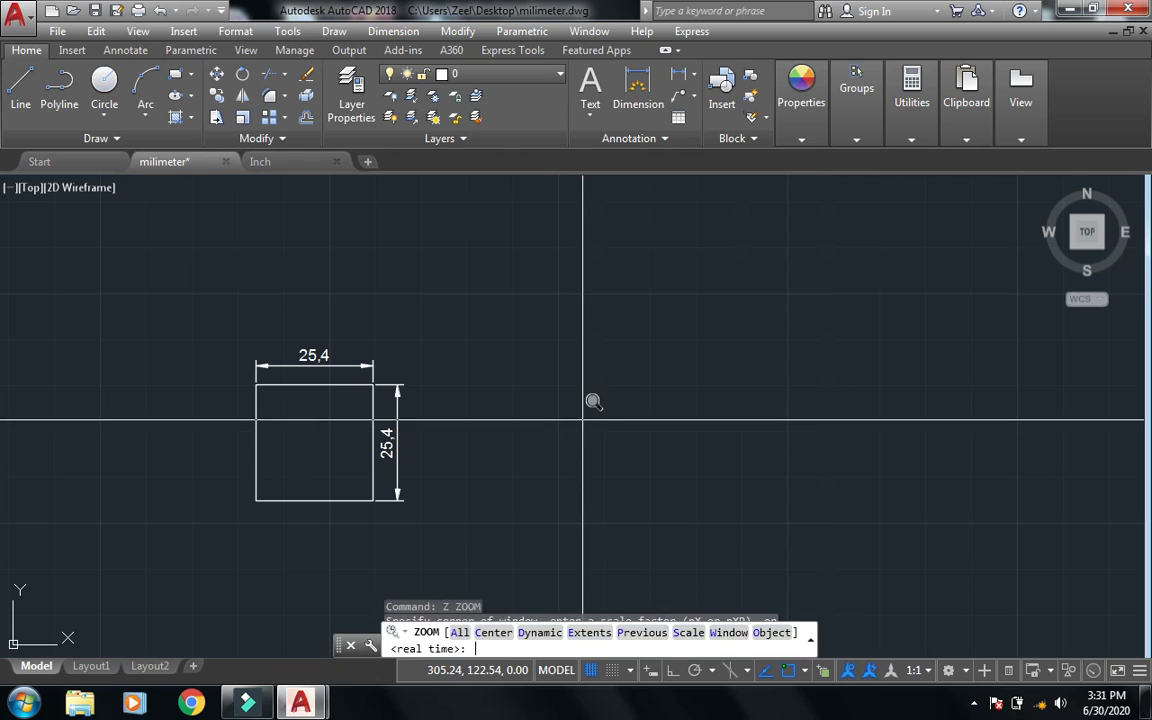
{"action": "type", "text": "e"}
{"action": "key", "text": "Return"}
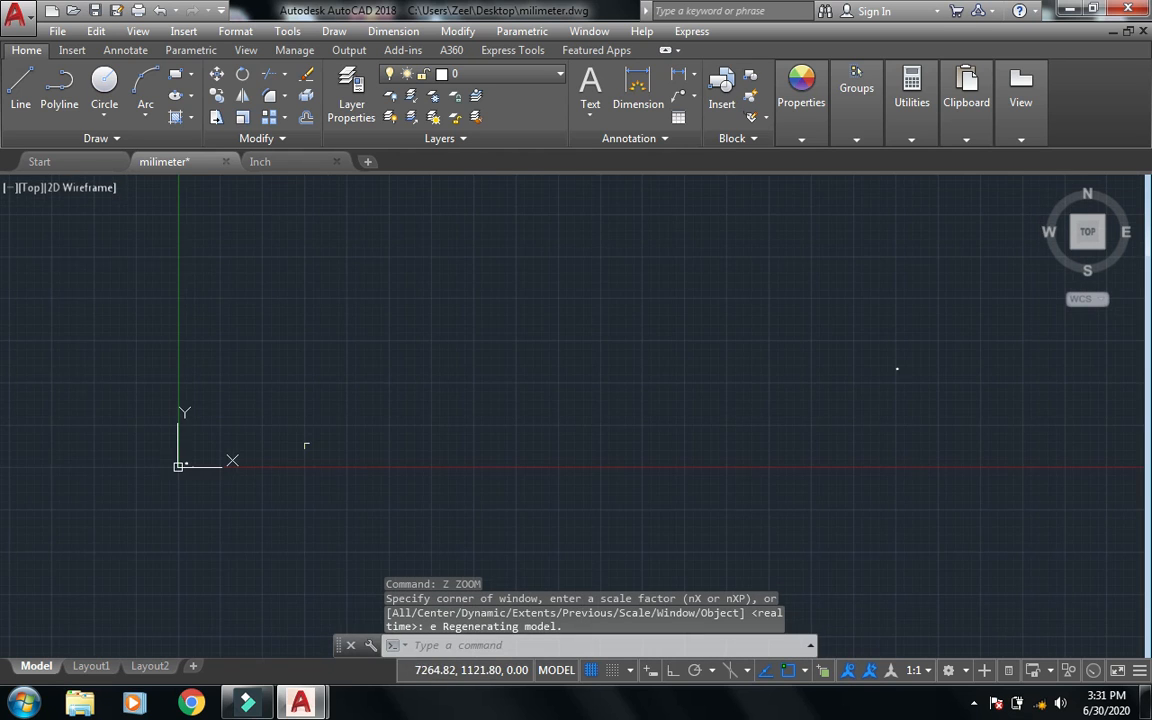
{"action": "scroll", "coordinate": [213, 483], "scroll_direction": "up", "scroll_amount": 5}
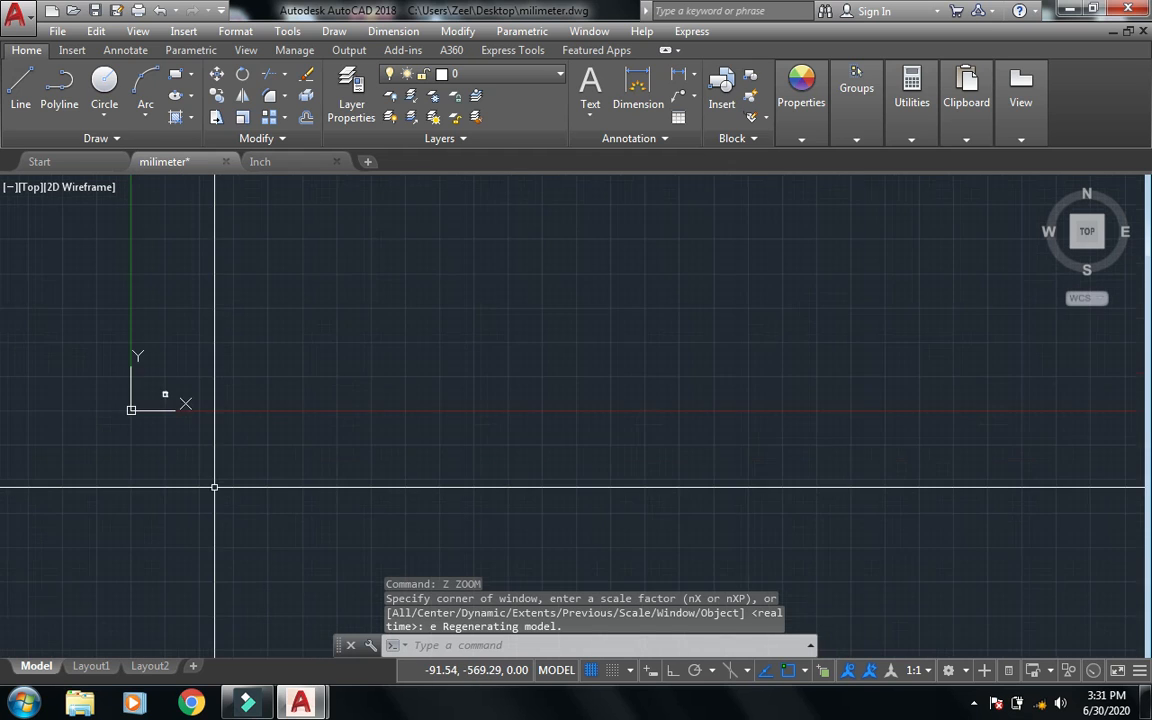
{"action": "scroll", "coordinate": [148, 375], "scroll_direction": "up", "scroll_amount": 3}
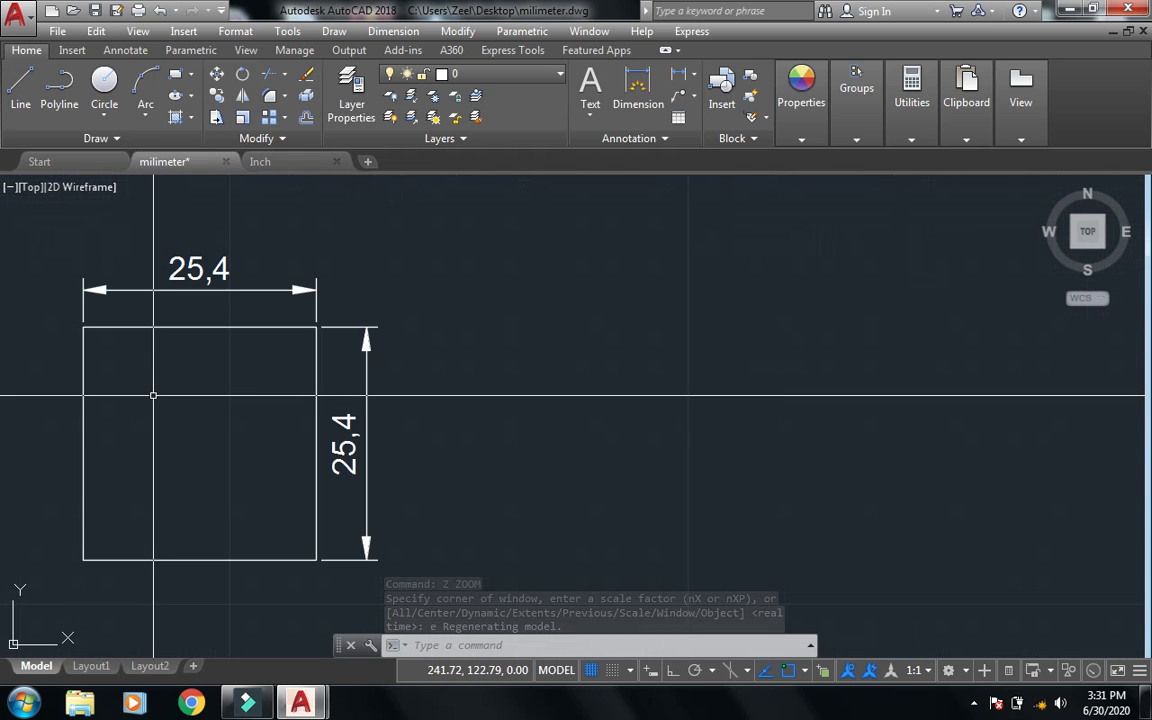
{"action": "scroll", "coordinate": [141, 405], "scroll_direction": "down", "scroll_amount": 4}
{"action": "scroll", "coordinate": [136, 453], "scroll_direction": "down", "scroll_amount": 7}
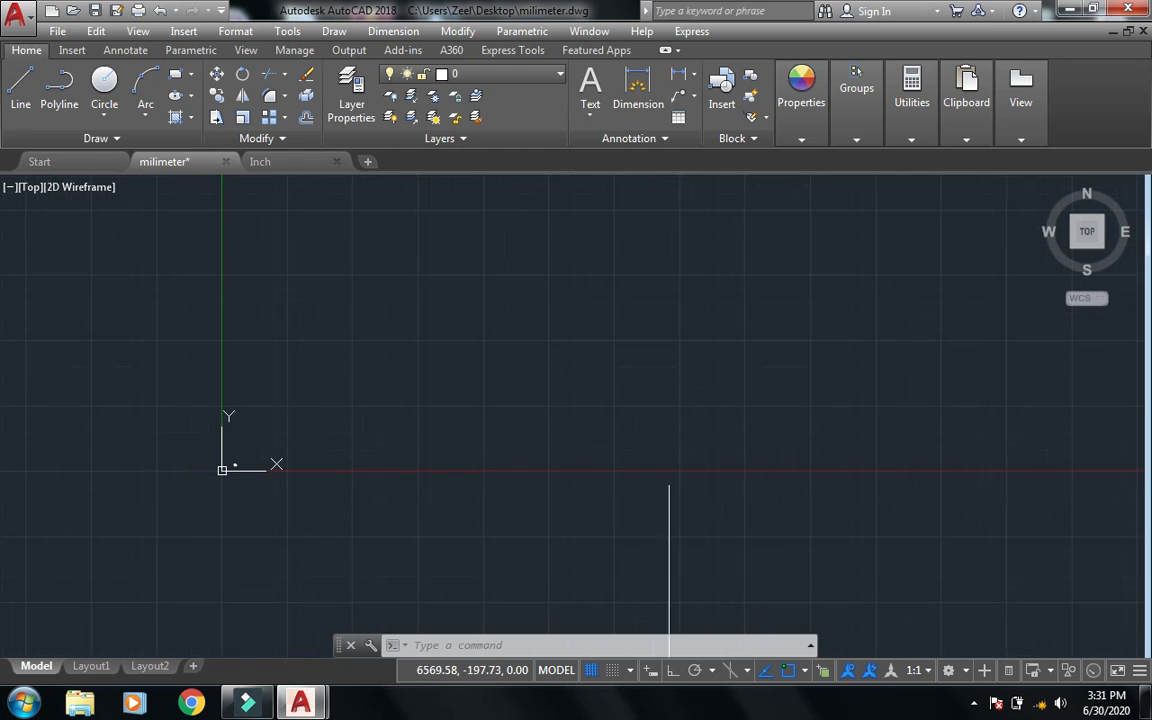
{"action": "scroll", "coordinate": [557, 528], "scroll_direction": "down", "scroll_amount": 1}
{"action": "scroll", "coordinate": [941, 391], "scroll_direction": "up", "scroll_amount": 6}
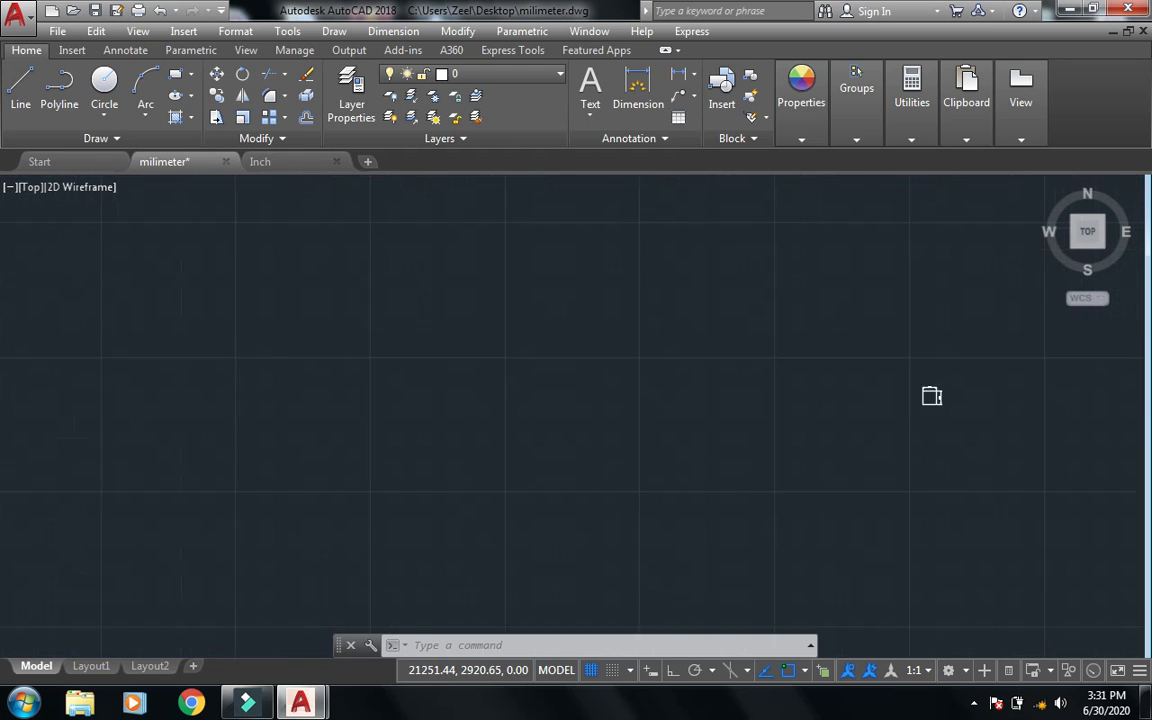
{"action": "scroll", "coordinate": [965, 400], "scroll_direction": "up", "scroll_amount": 2}
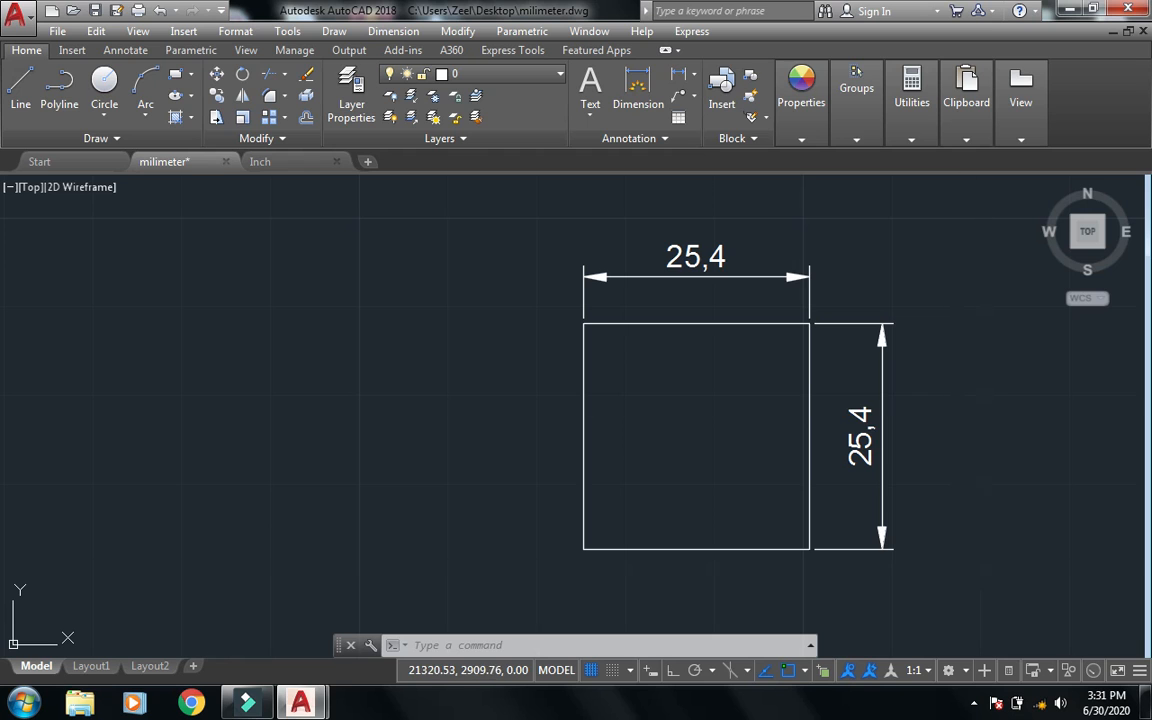
{"action": "left_click", "coordinate": [986, 576]}
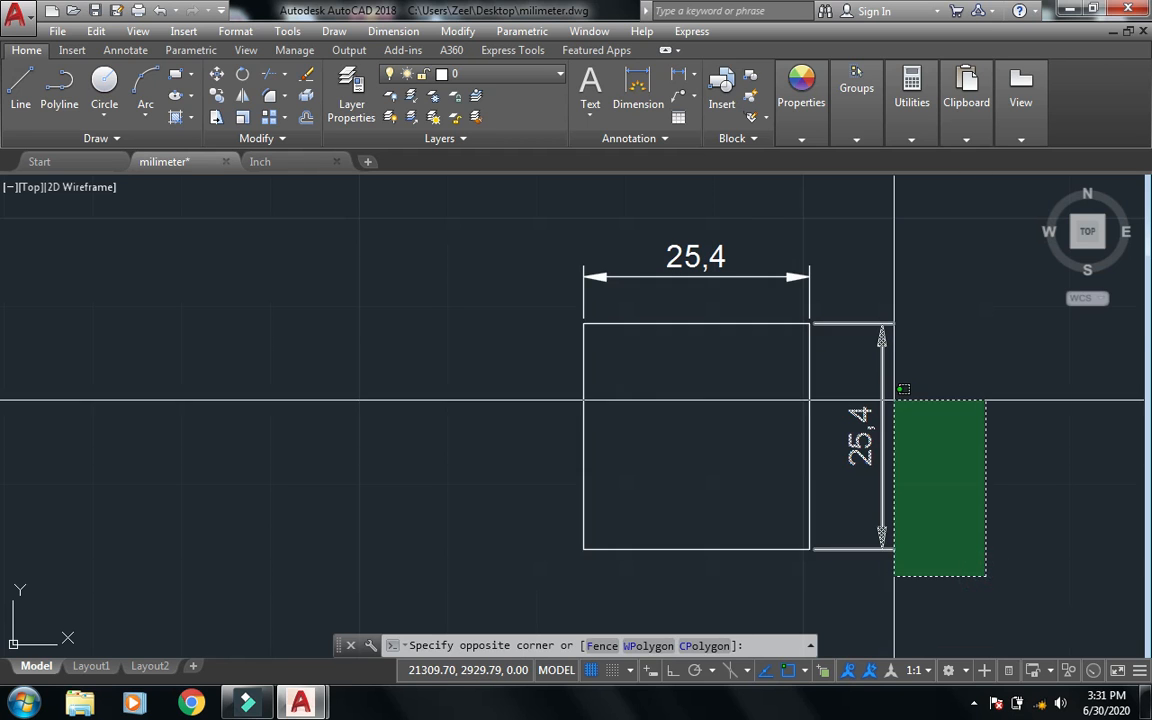
{"action": "key", "text": "Escape"}
{"action": "key", "text": "Escape"}
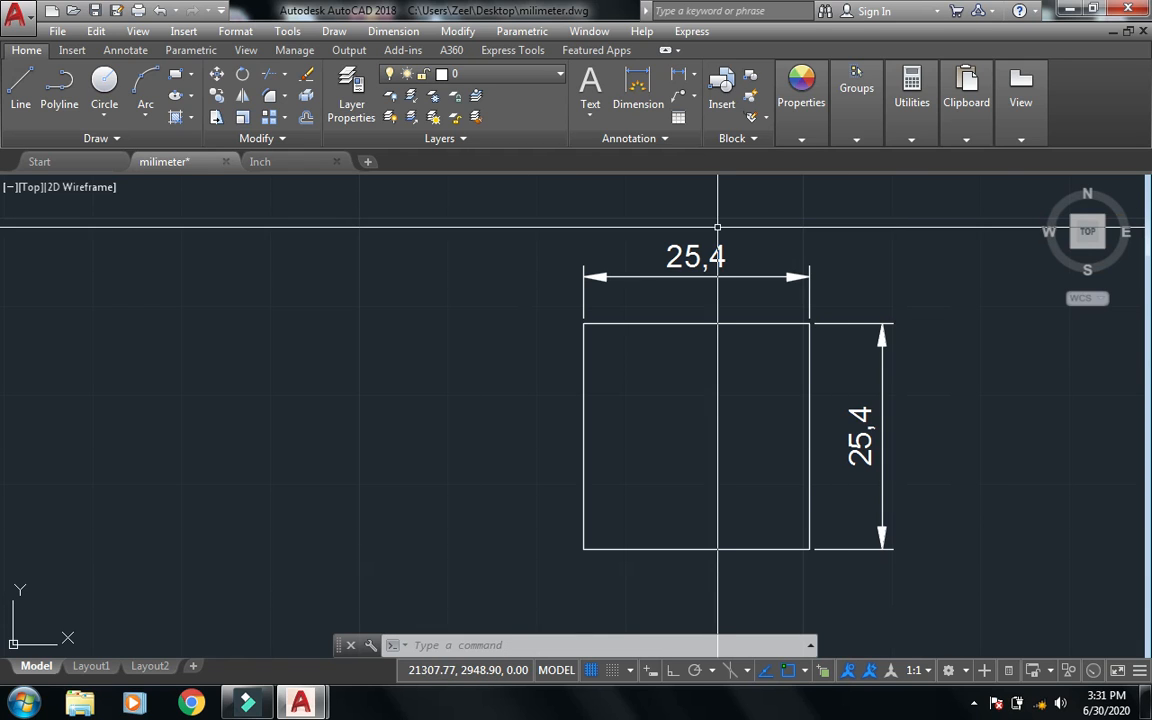
- Erase the distant inserted square and its two dimensions from the milimeter drawing
{"action": "type", "text": "z"}
{"action": "key", "text": "Return"}
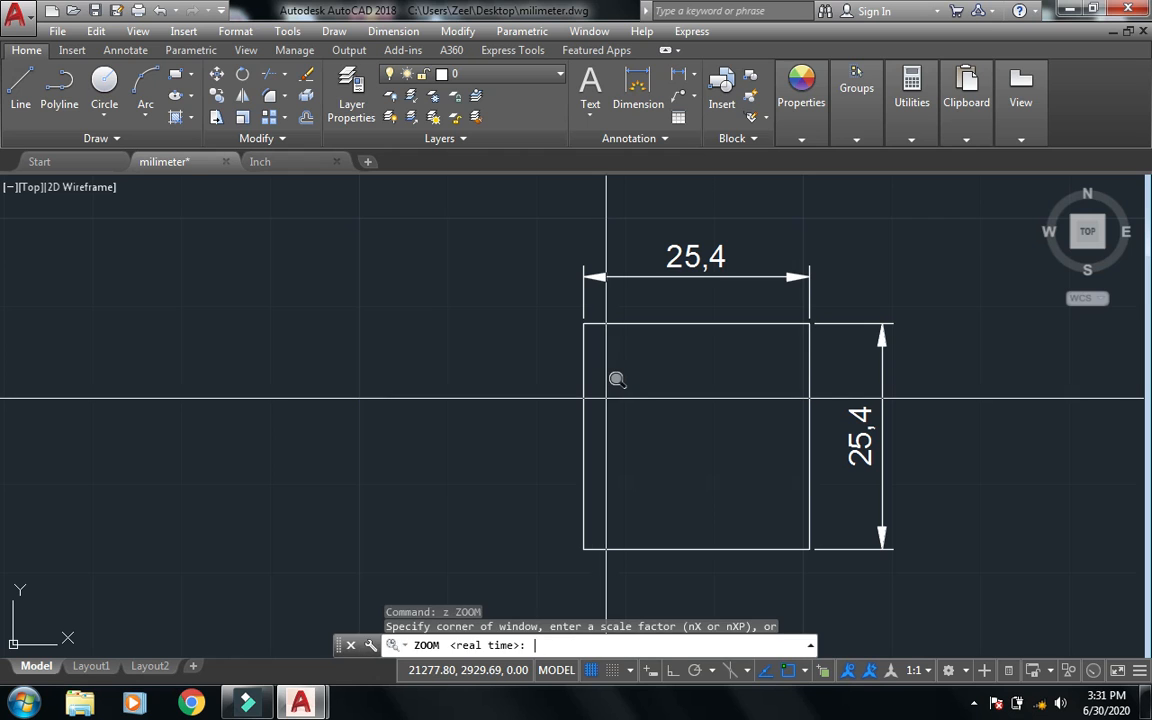
{"action": "type", "text": "e"}
{"action": "key", "text": "Return"}
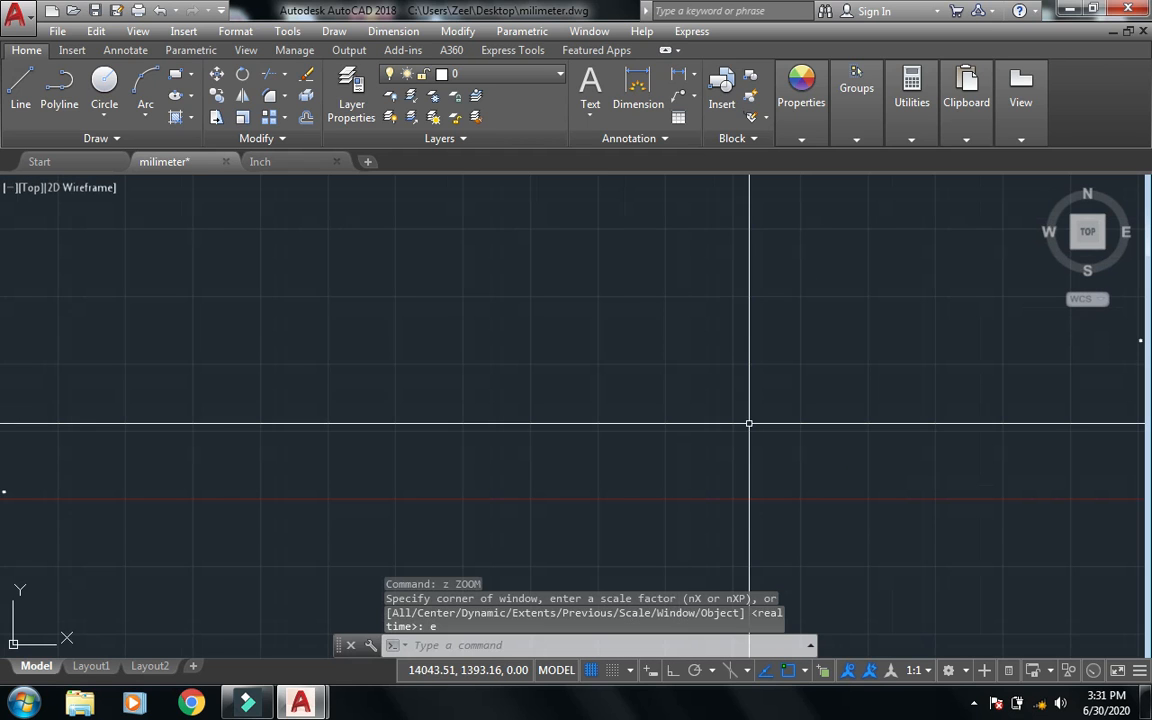
{"action": "scroll", "coordinate": [708, 371], "scroll_direction": "down", "scroll_amount": 2}
{"action": "left_click", "coordinate": [880, 272]}
{"action": "left_click", "coordinate": [1109, 462]}
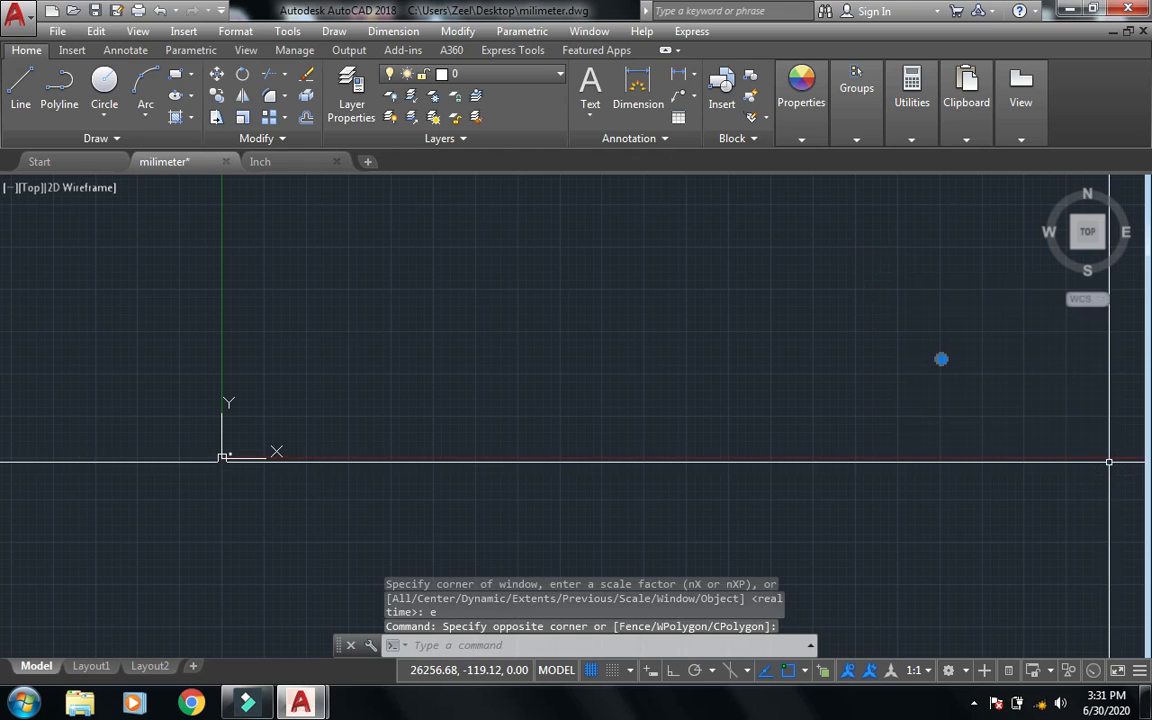
{"action": "key", "text": "Delete"}
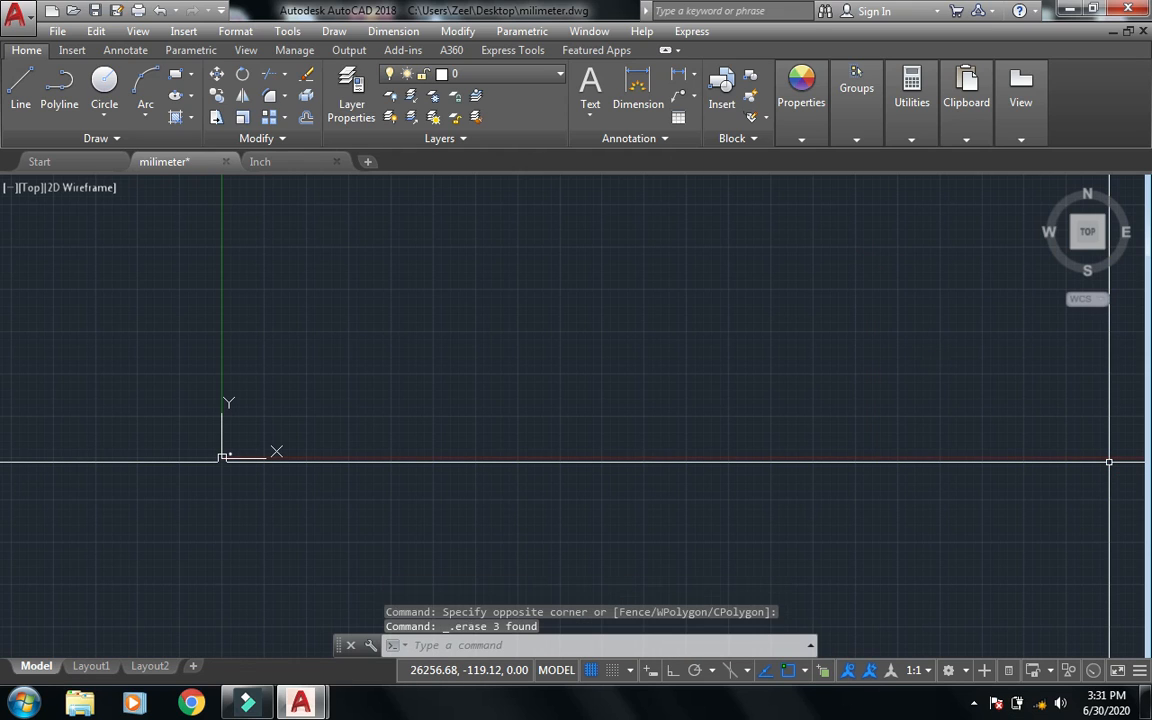
{"action": "key", "text": "Escape"}
{"action": "key", "text": "Escape"}
{"action": "type", "text": "z"}
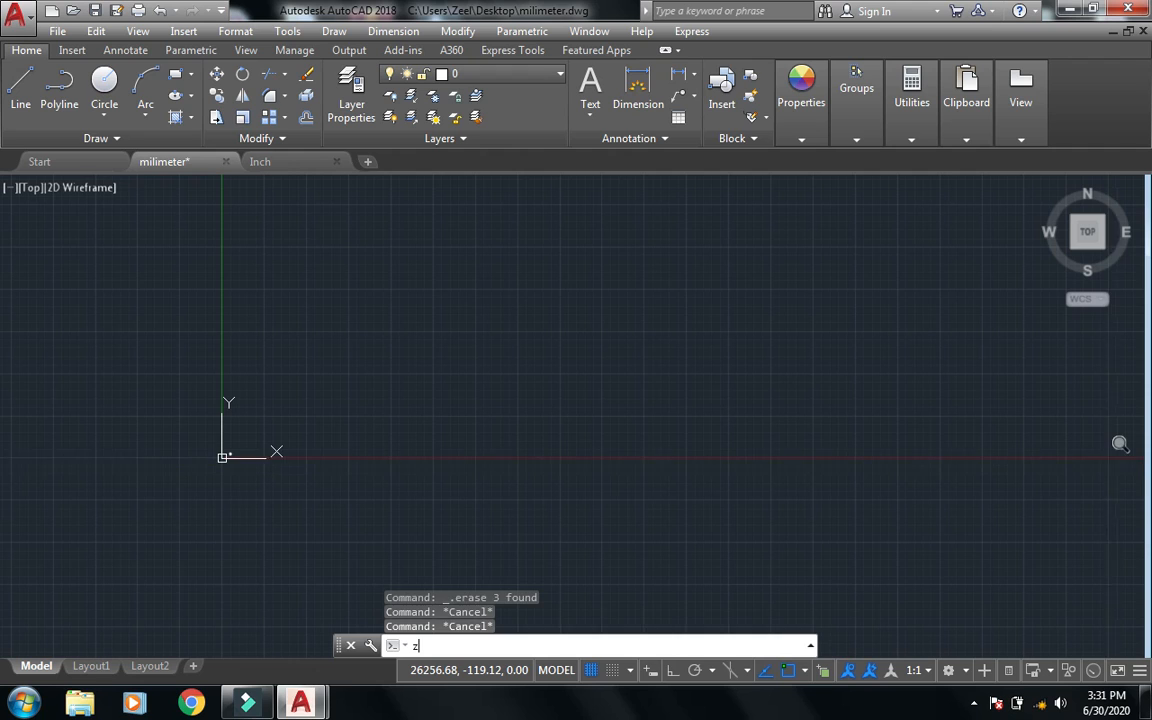
{"action": "key", "text": "Return"}
{"action": "type", "text": "e"}
{"action": "key", "text": "Return"}
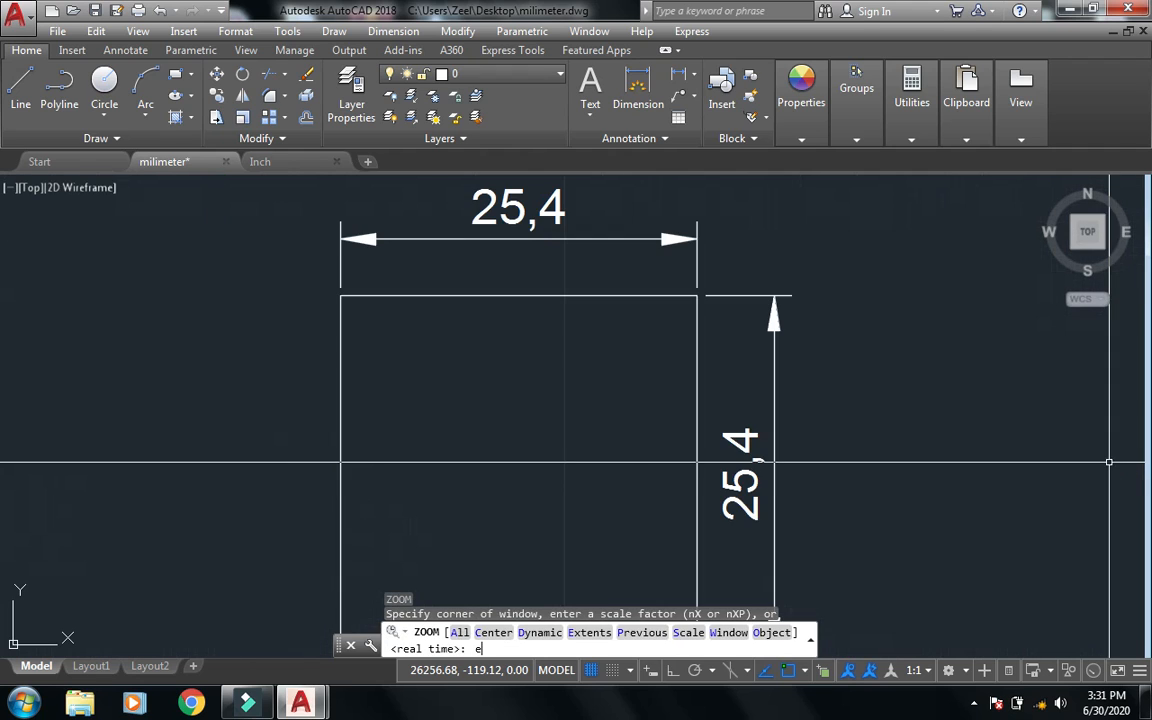
{"action": "key", "text": "Escape"}
{"action": "key", "text": "Escape"}
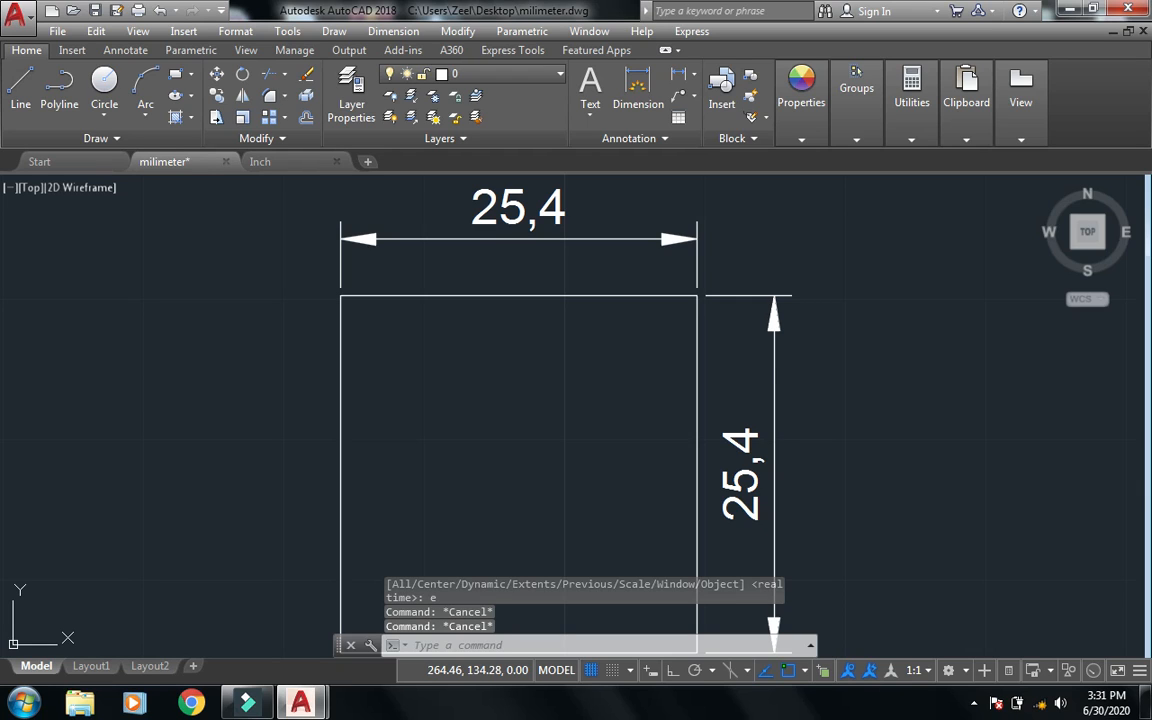
- Save the milimeter drawing and switch to the Inch drawing
{"action": "key", "text": "ctrl+s"}
{"action": "left_click", "coordinate": [262, 162]}
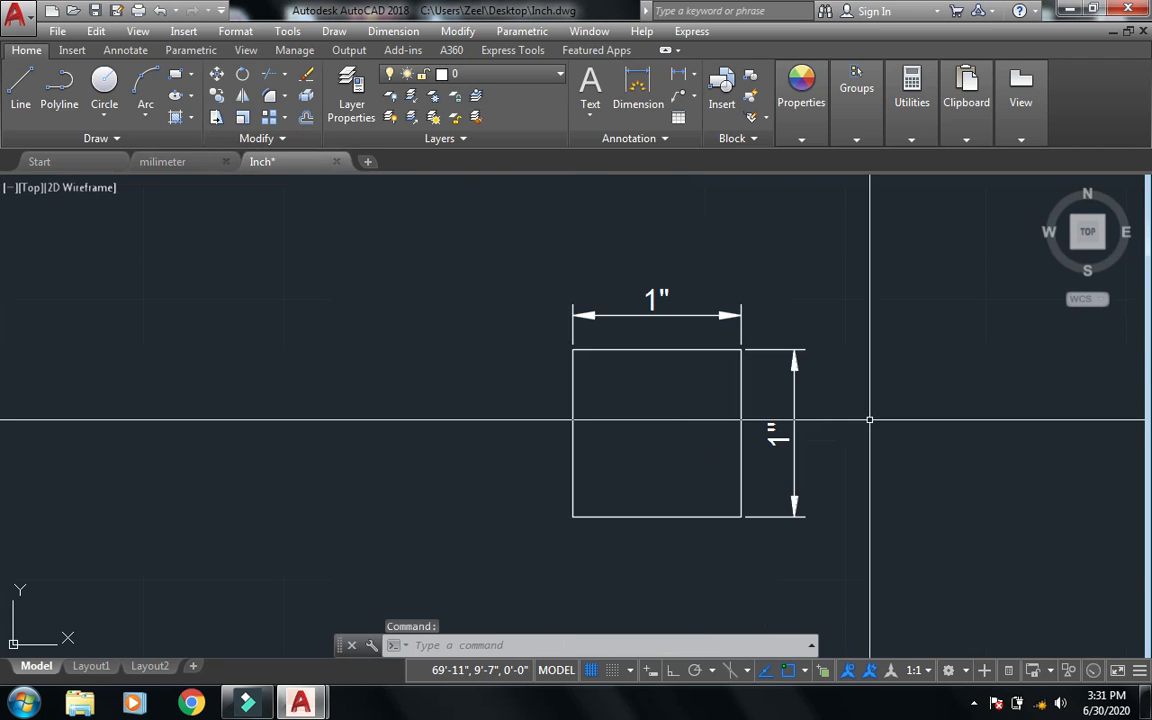
- Insert milimeter.dwg from the Desktop into the Inch drawing, exploded at scale 1, with its insertion point specified on-screen beside the square
{"action": "scroll", "coordinate": [869, 420], "scroll_direction": "down", "scroll_amount": 1}
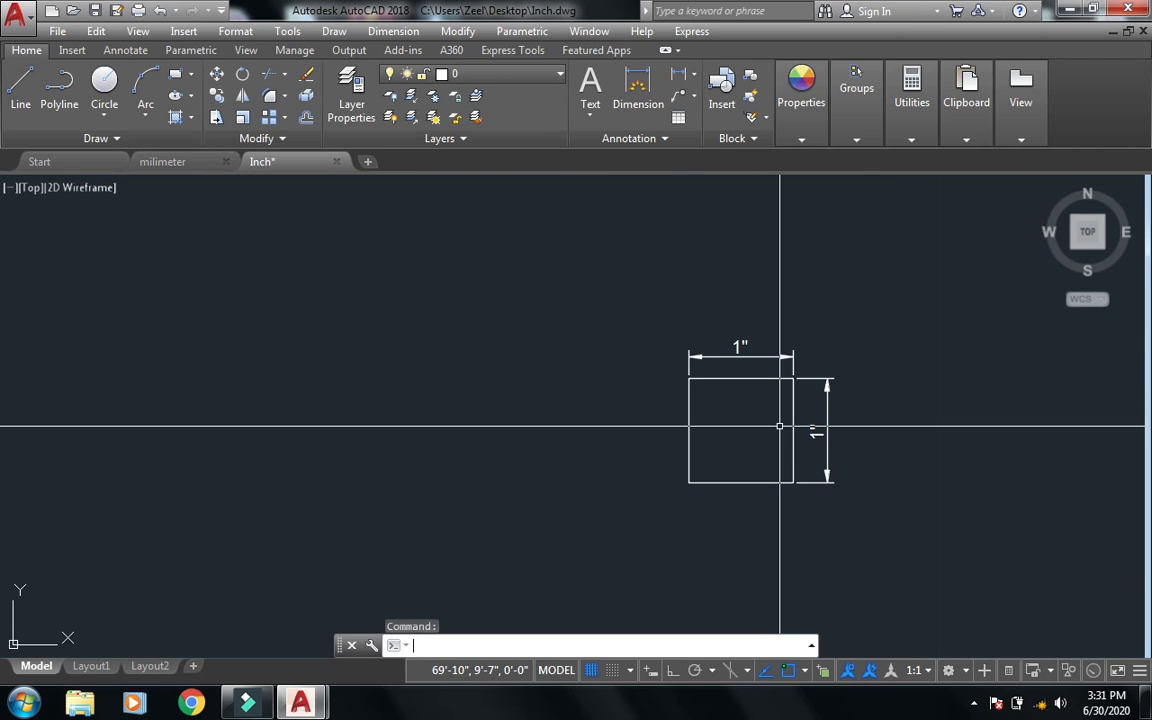
{"action": "key", "text": "Return"}
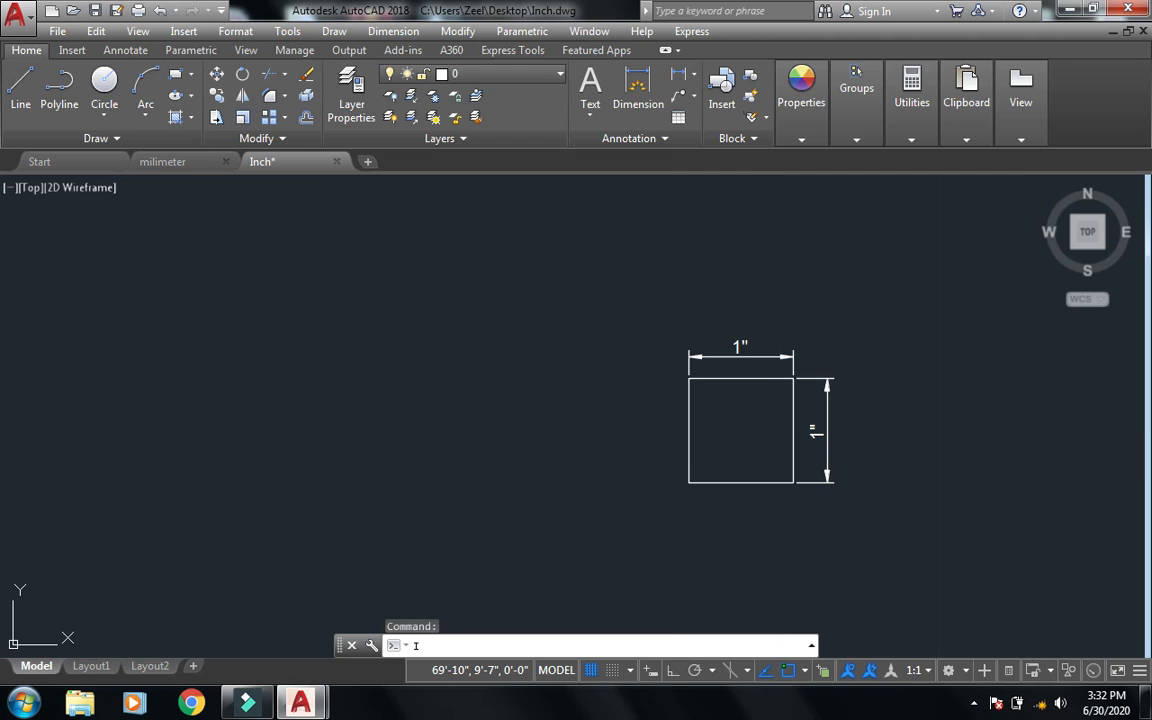
{"action": "left_click", "coordinate": [916, 203]}
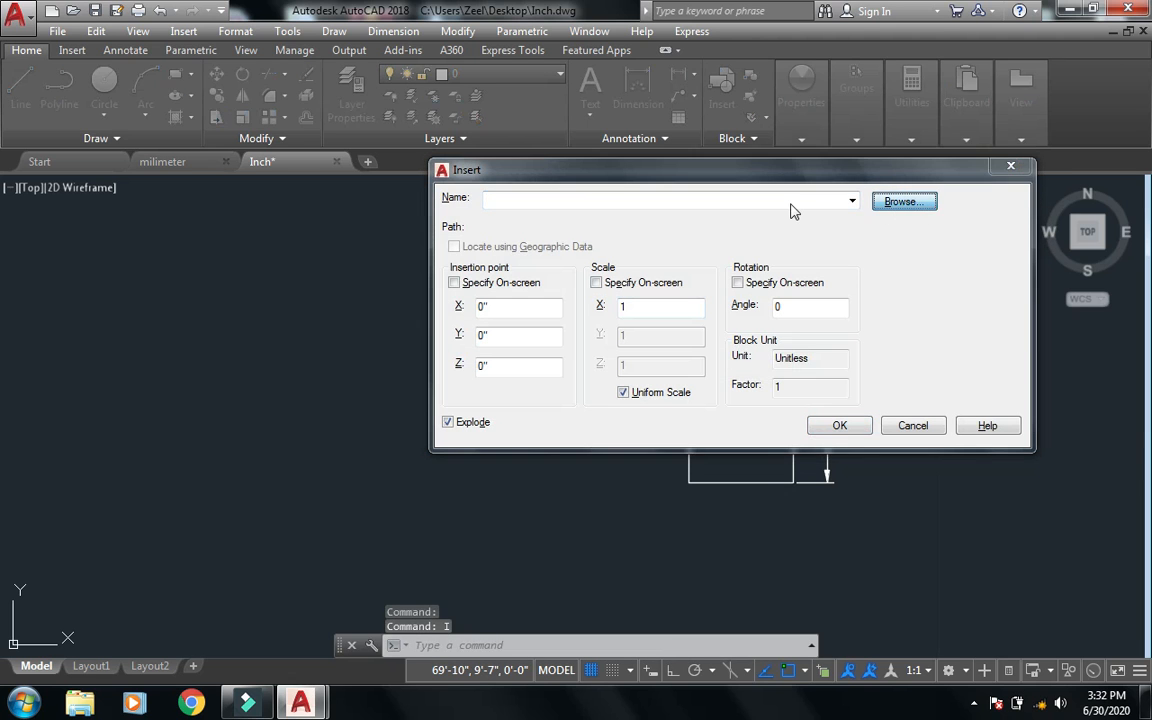
{"action": "left_click_drag", "start_coordinate": [770, 216], "coordinate": [779, 385]}
{"action": "left_click", "coordinate": [612, 303]}
{"action": "left_click", "coordinate": [614, 318]}
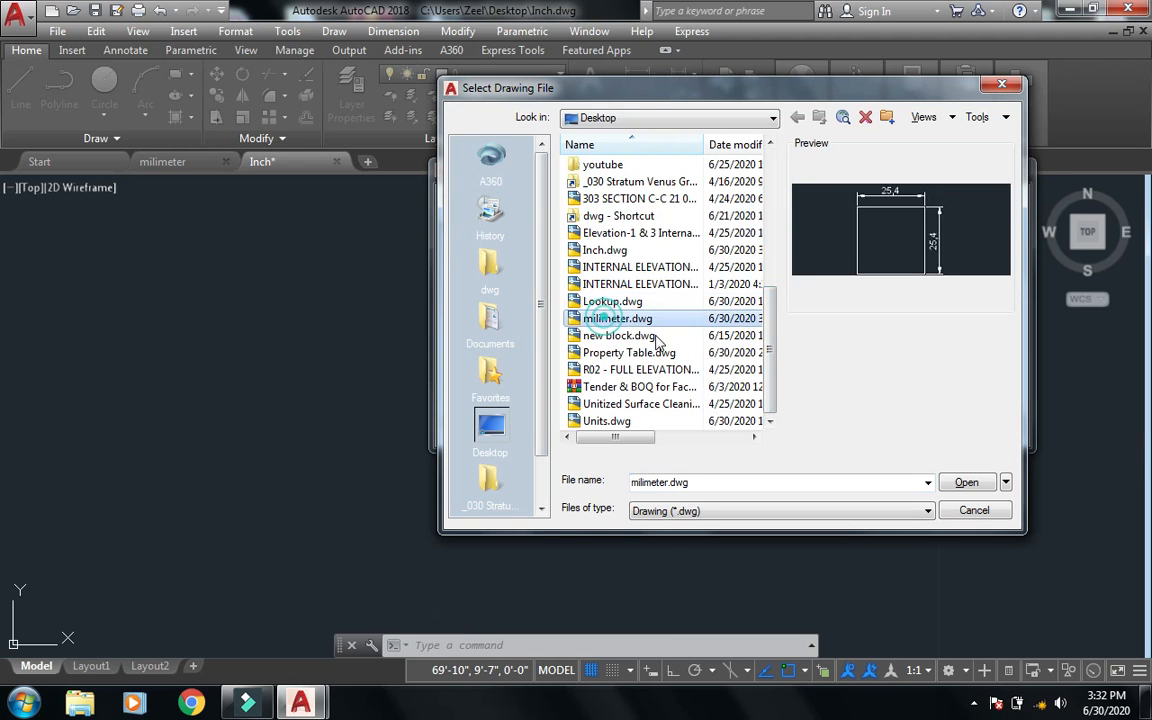
{"action": "left_click", "coordinate": [967, 484]}
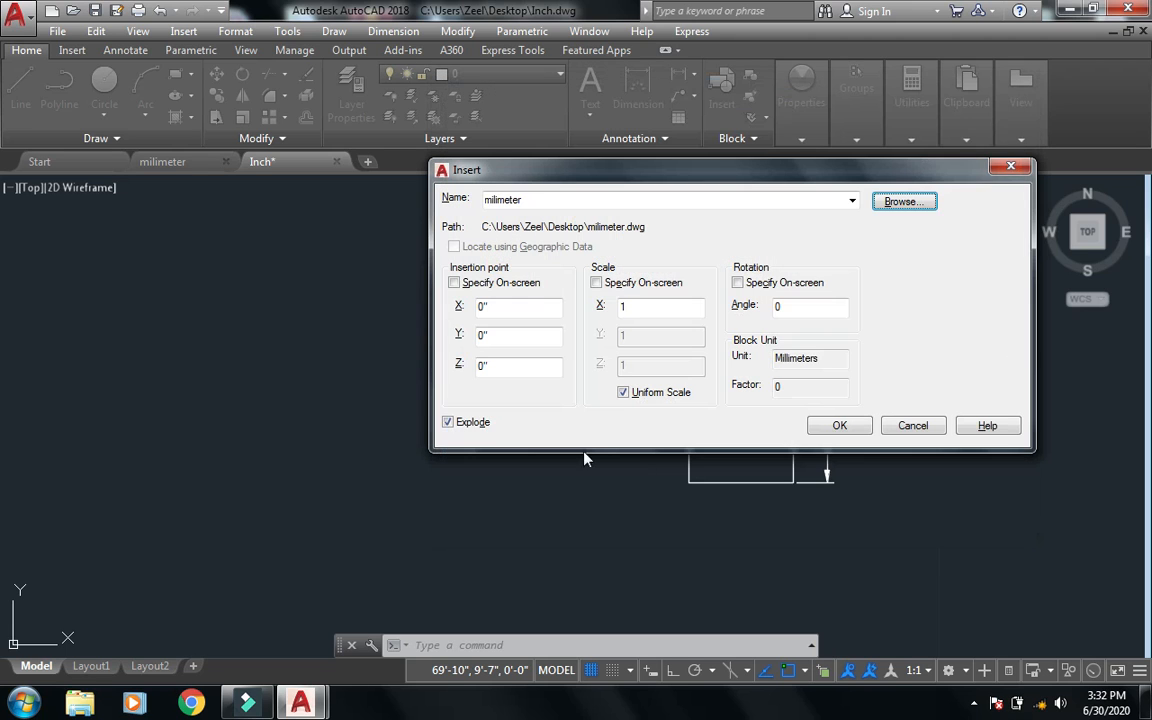
{"action": "left_click", "coordinate": [455, 282]}
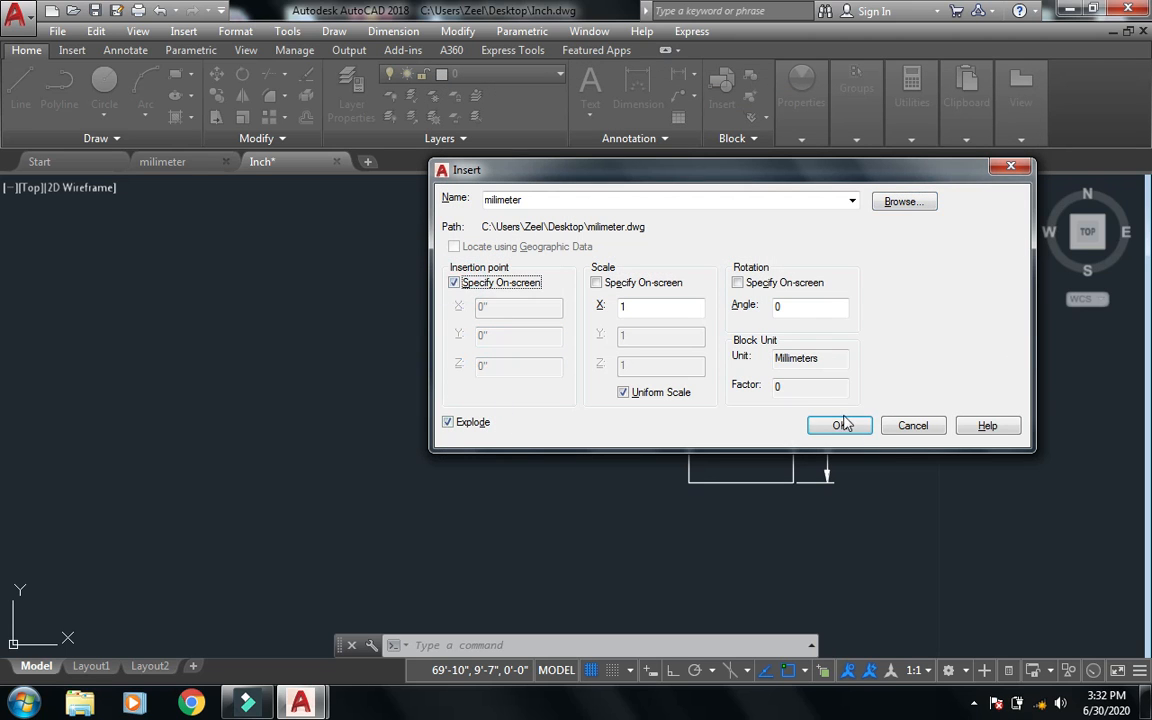
{"action": "left_click", "coordinate": [845, 426]}
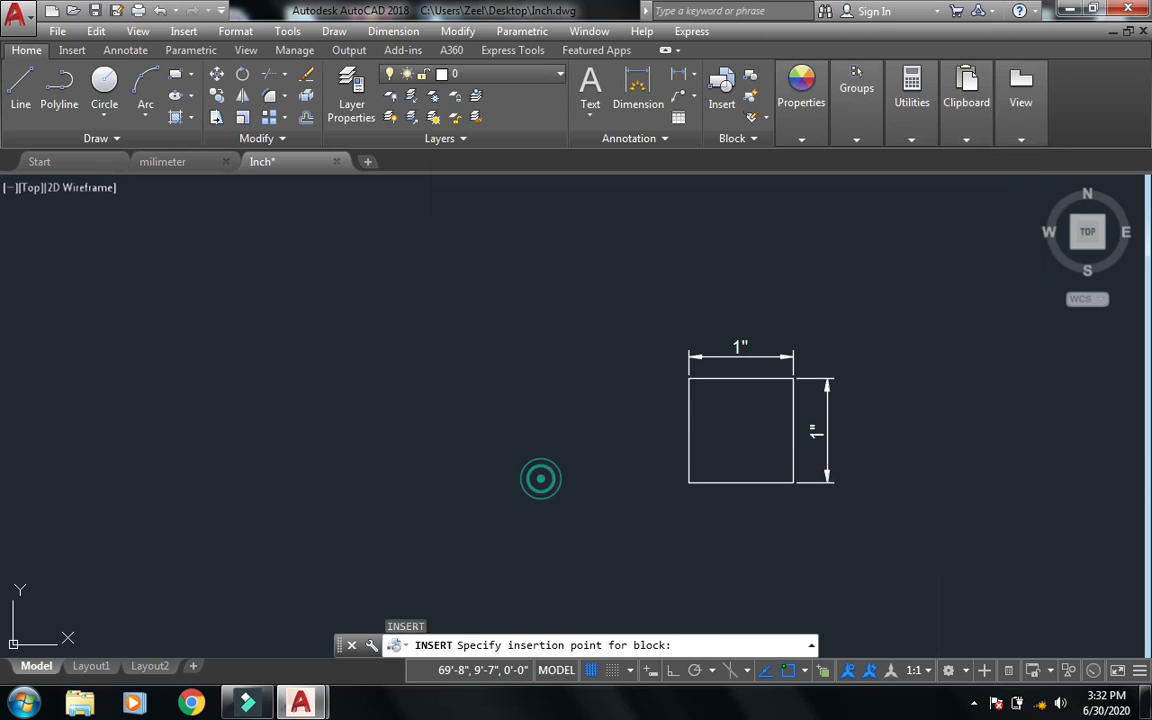
{"action": "key", "text": "Escape"}
- Erase the square inserted from milimeter.dwg, up and to the right of the original, together with its two dimensions
{"action": "type", "text": "z"}
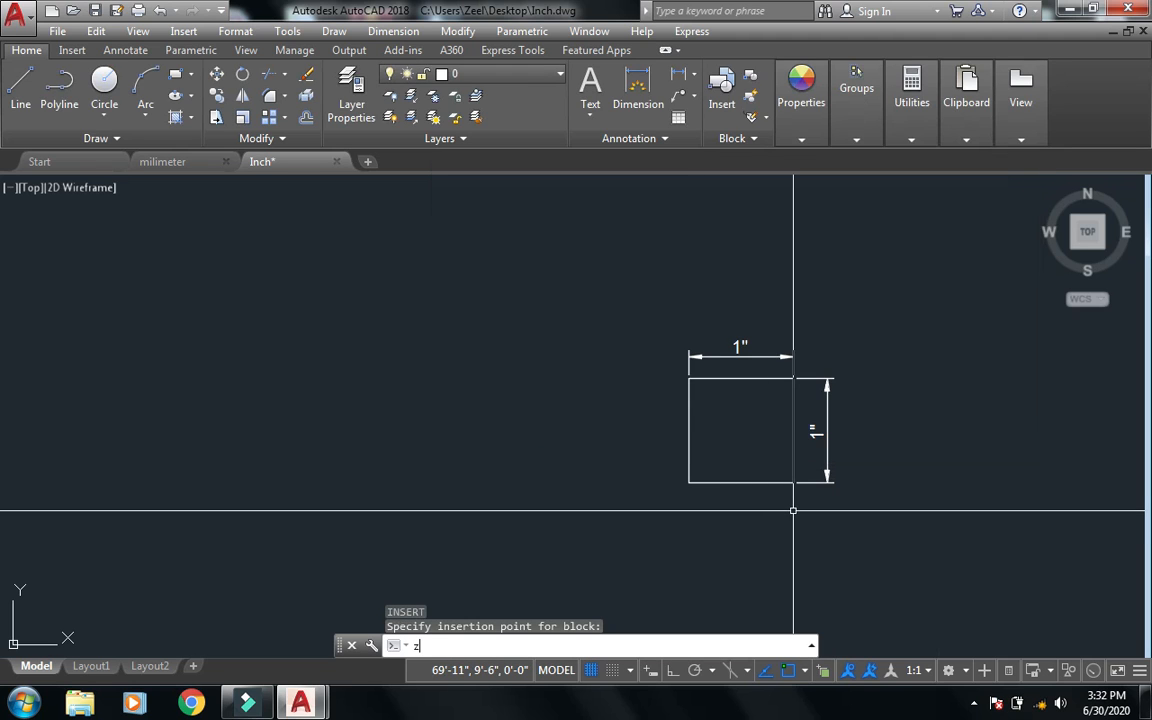
{"action": "key", "text": "Return"}
{"action": "type", "text": "e"}
{"action": "key", "text": "Return"}
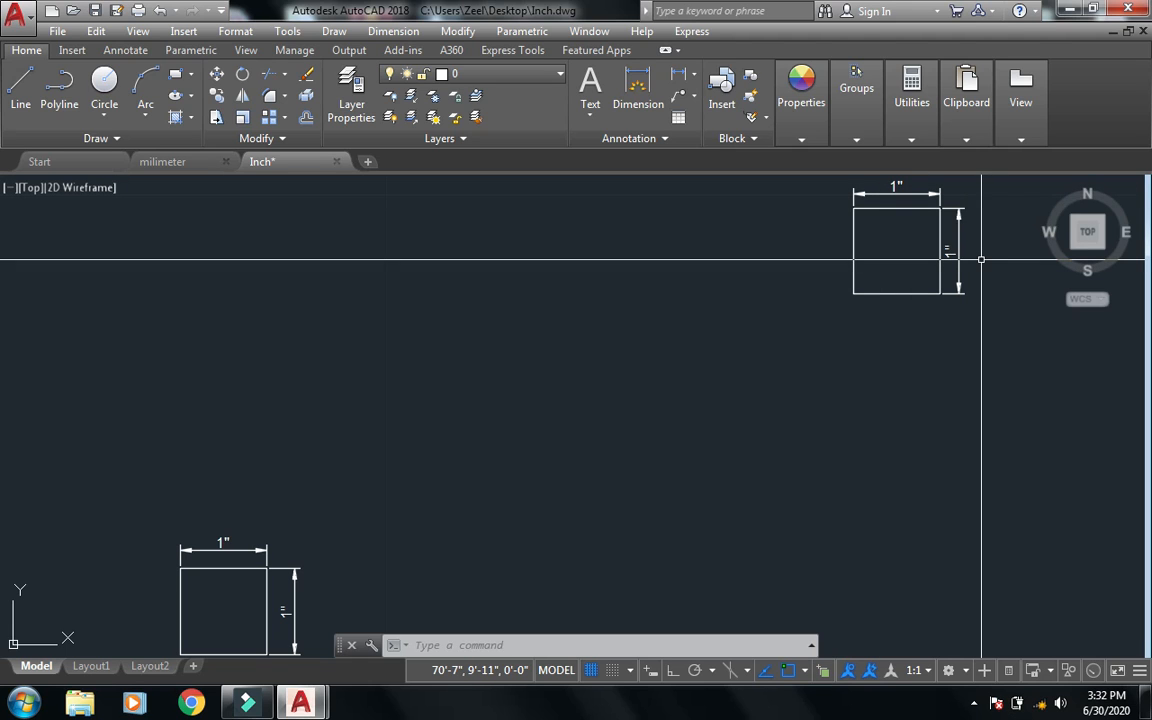
{"action": "left_click", "coordinate": [982, 187]}
{"action": "left_click", "coordinate": [735, 352]}
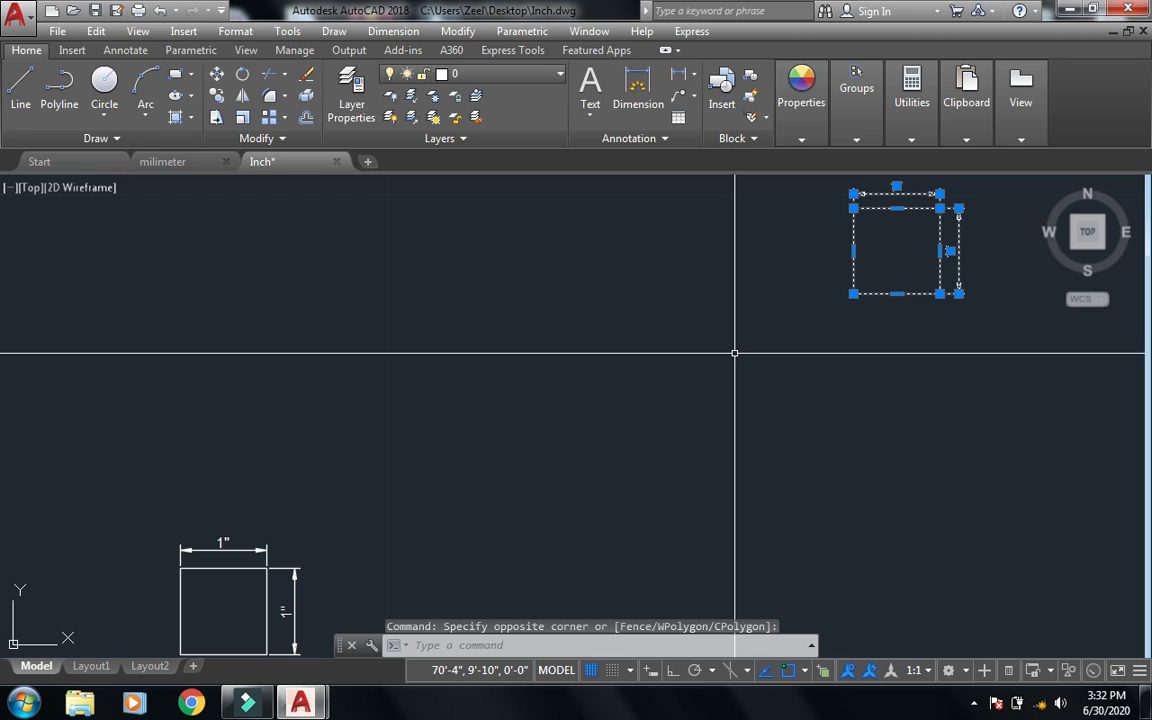
{"action": "key", "text": "Delete"}
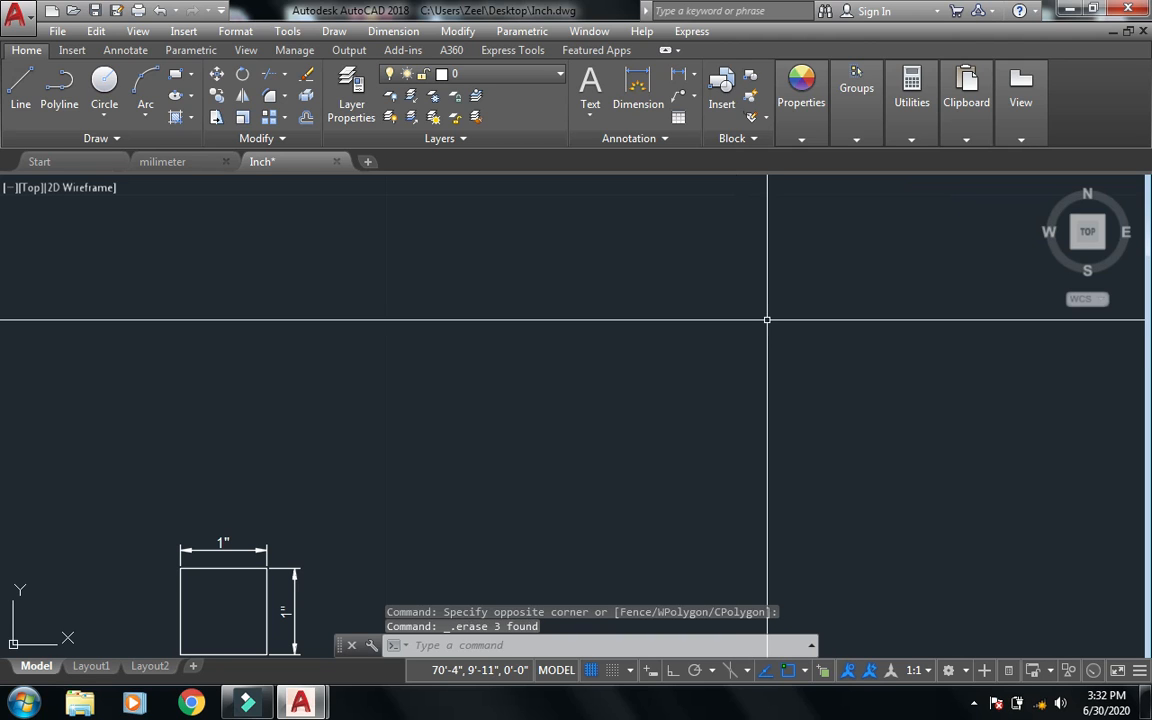
{"action": "type", "text": "z"}
{"action": "key", "text": "Return"}
{"action": "type", "text": "e"}
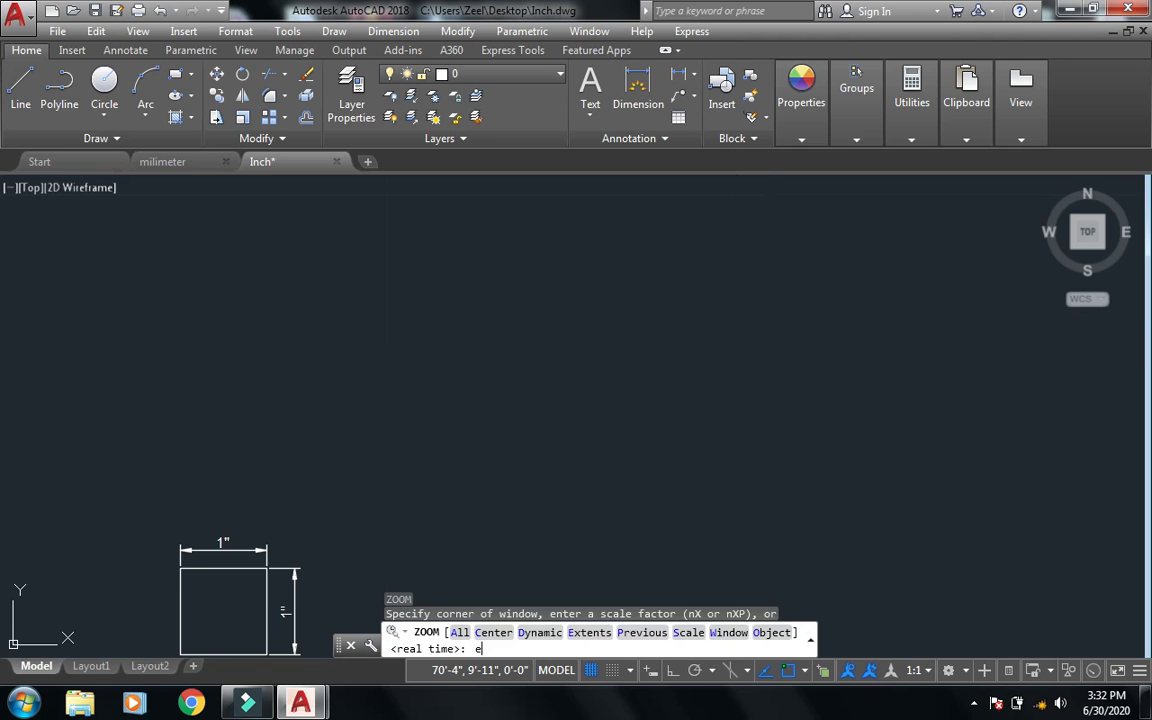
{"action": "key", "text": "Return"}
{"action": "key", "text": "Escape"}
{"action": "key", "text": "Escape"}
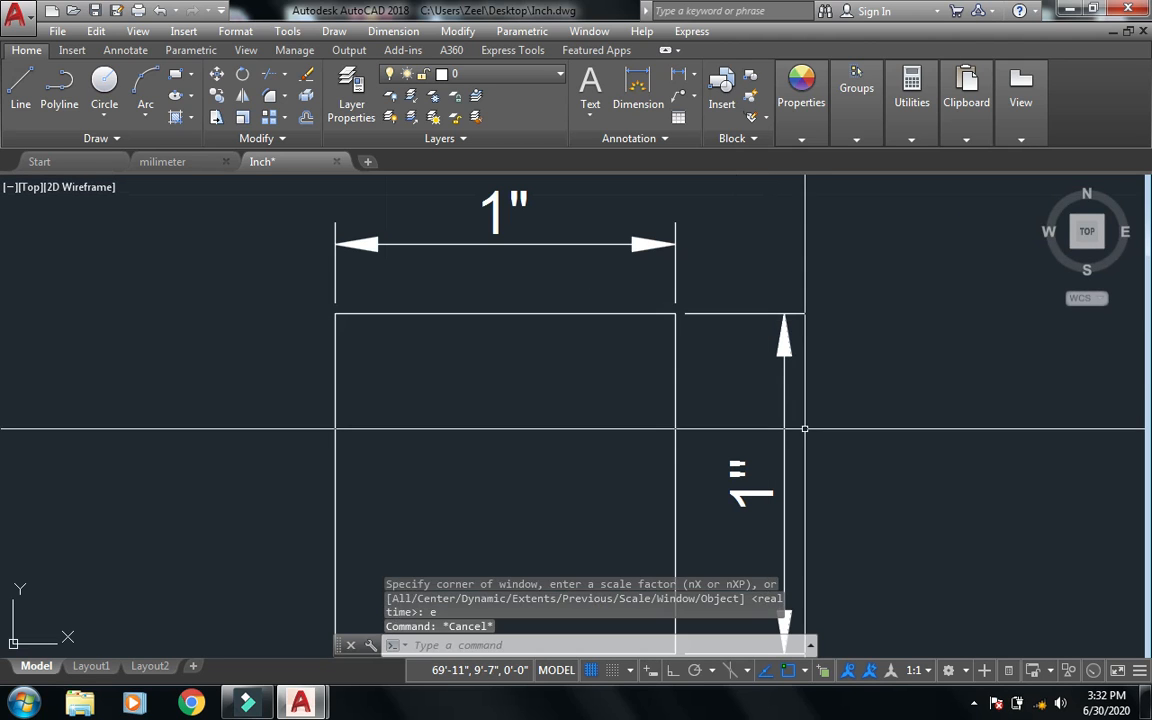
- Create a new blank drawing from the Start page
{"action": "scroll", "coordinate": [908, 335], "scroll_direction": "down", "scroll_amount": 3}
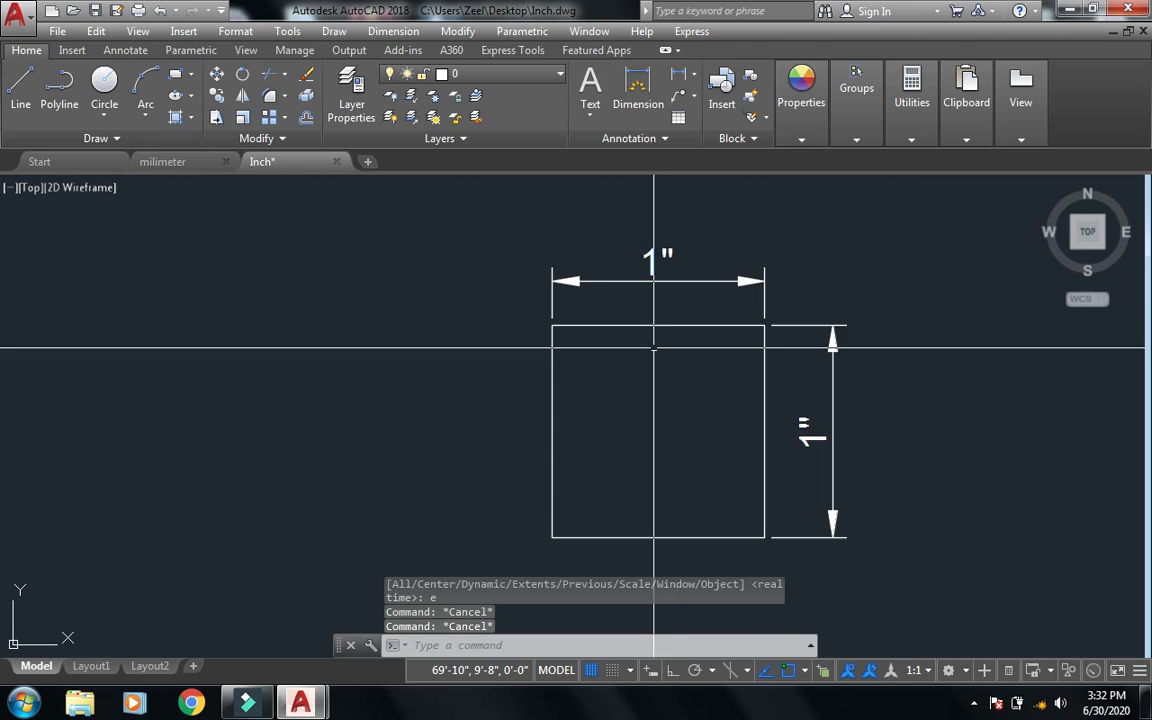
{"action": "middle_click_drag", "start_coordinate": [582, 362], "coordinate": [371, 368]}
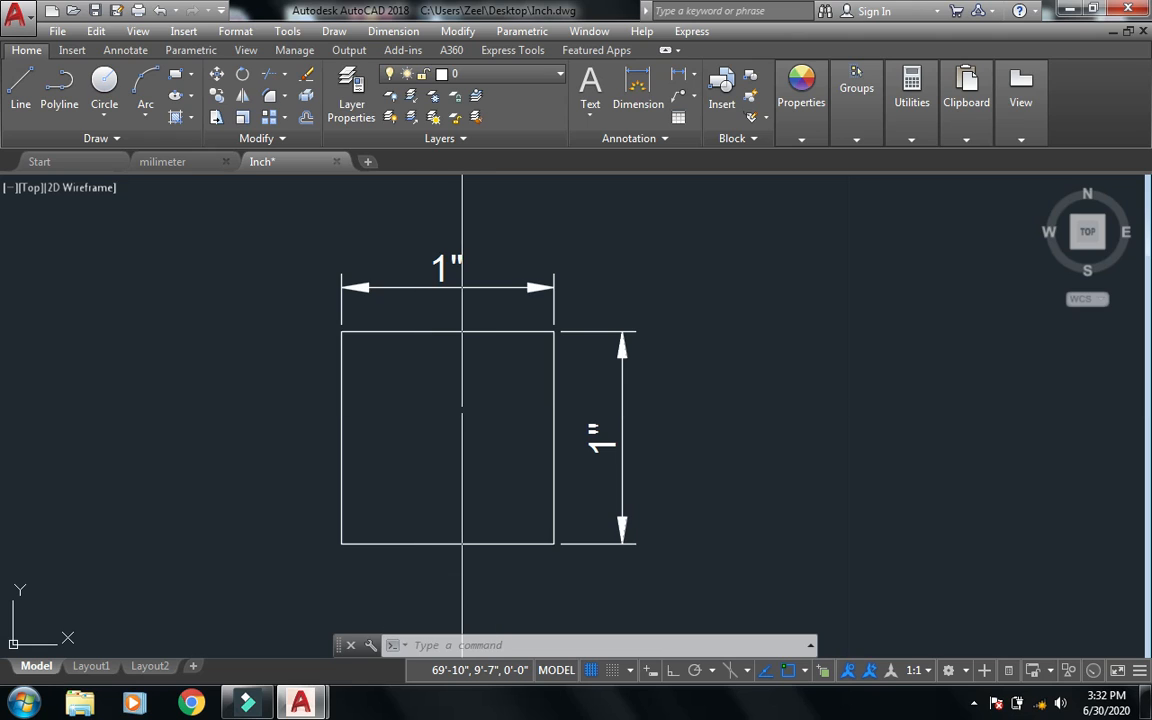
{"action": "left_click", "coordinate": [44, 160]}
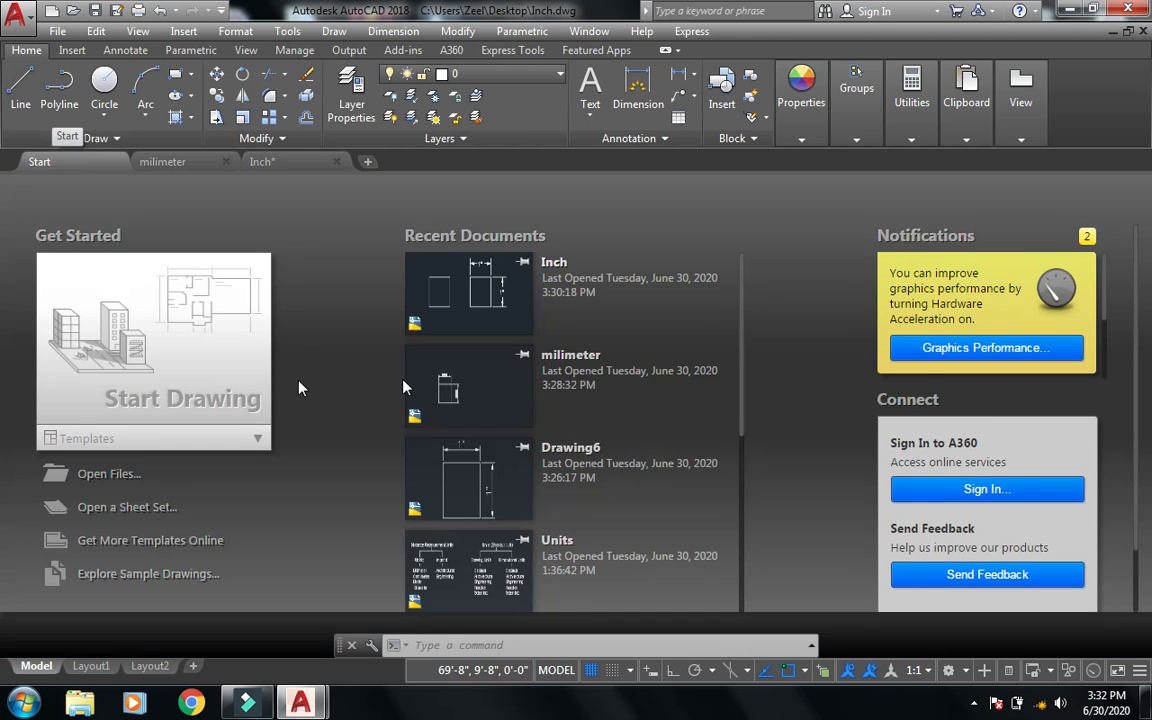
{"action": "left_click", "coordinate": [506, 468]}
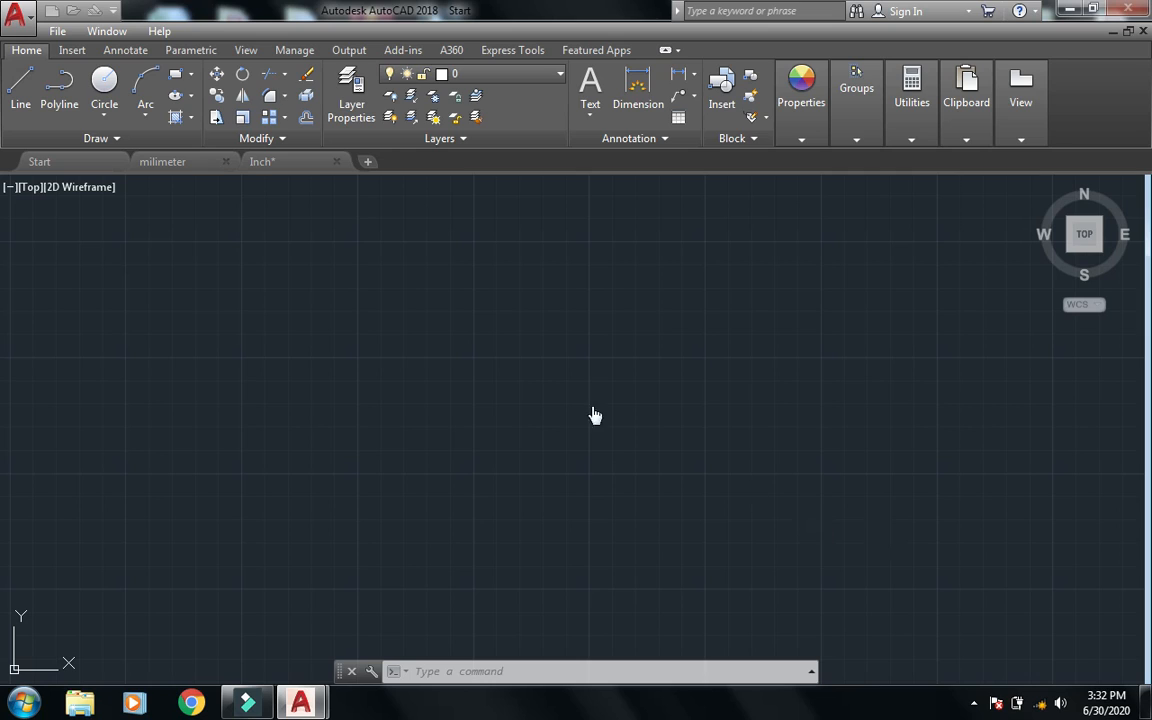
{"action": "left_click", "coordinate": [525, 431]}
{"action": "left_click", "coordinate": [496, 479]}
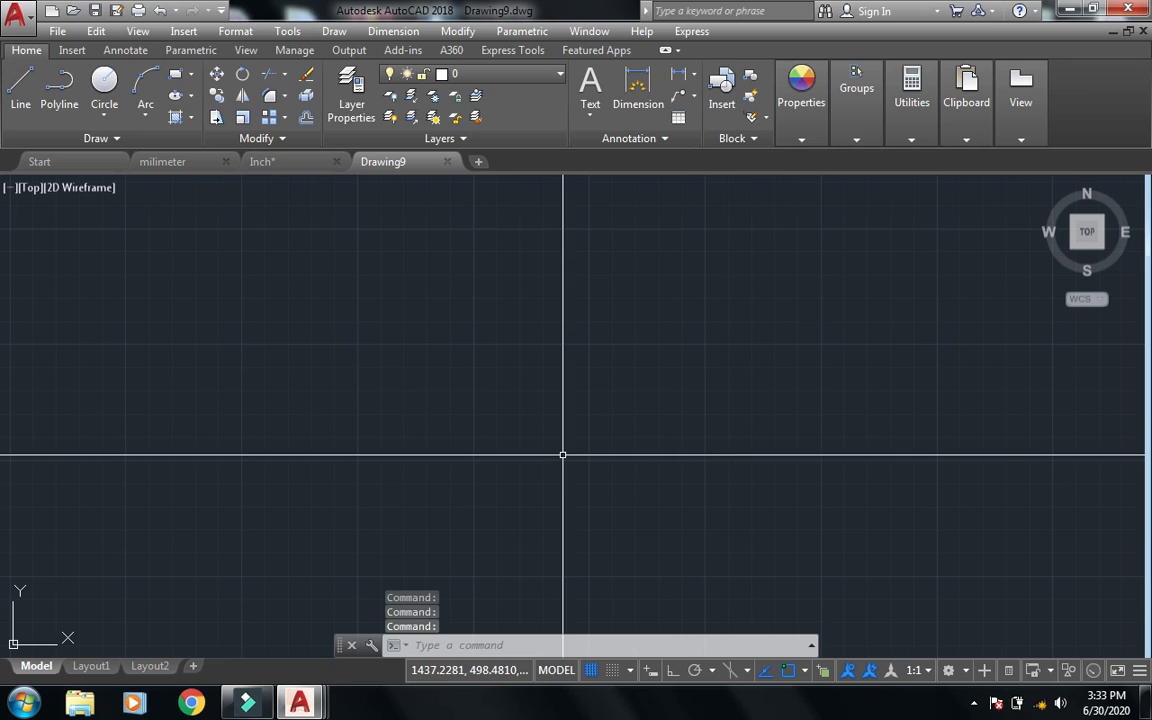
- Check the new drawing's length type and insertion scale units, accepting the existing settings
{"action": "type", "text": "un"}
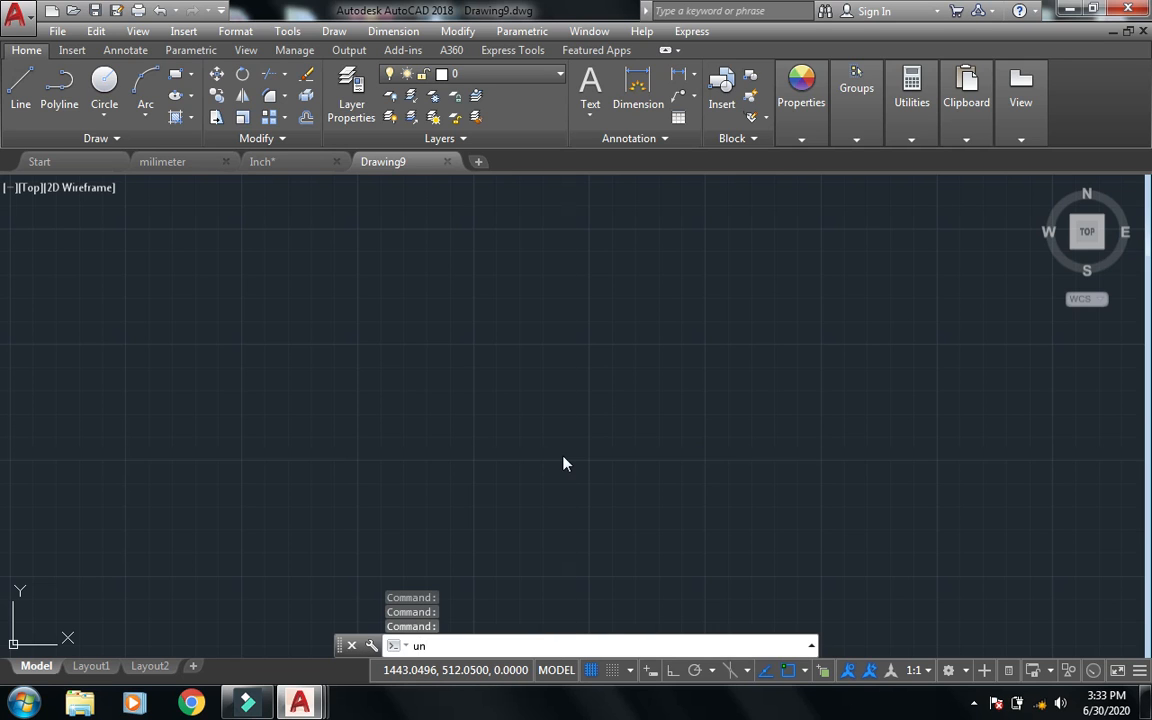
{"action": "key", "text": "Return"}
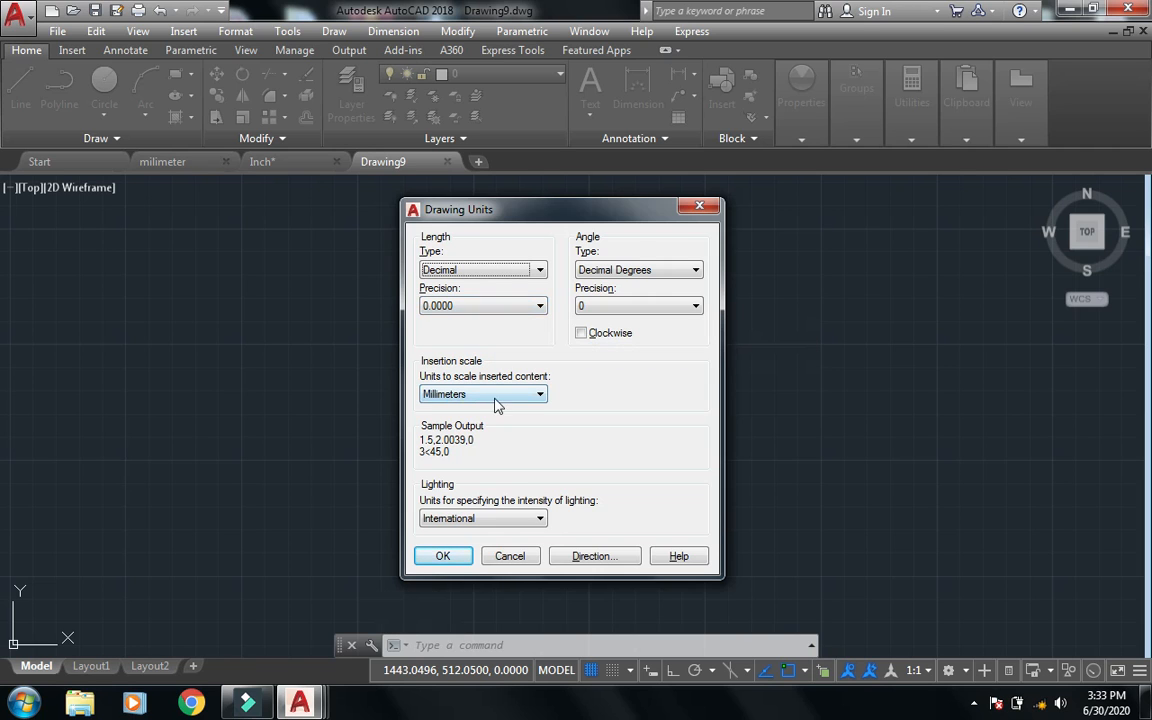
{"action": "left_click", "coordinate": [447, 556]}
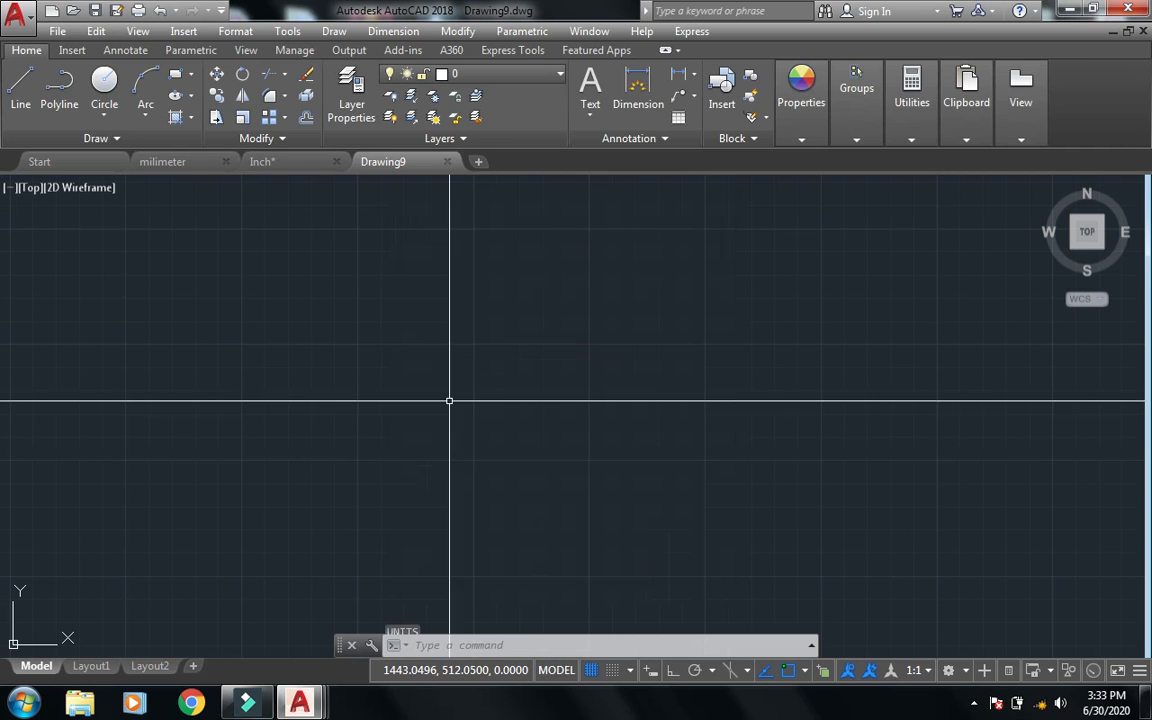
- Insert Inch.dwg from the Desktop into the new drawing, exploded at scale 1, with its insertion point specified on-screen
{"action": "type", "text": "i"}
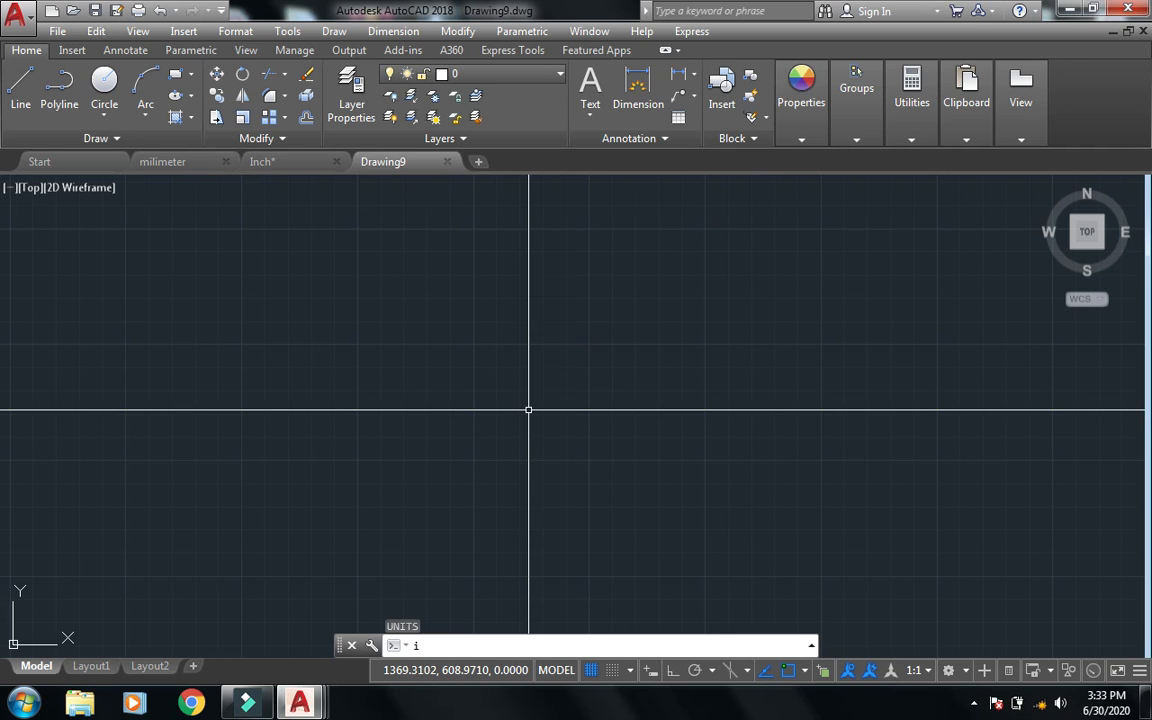
{"action": "key", "text": "Return"}
{"action": "left_click", "coordinate": [900, 199]}
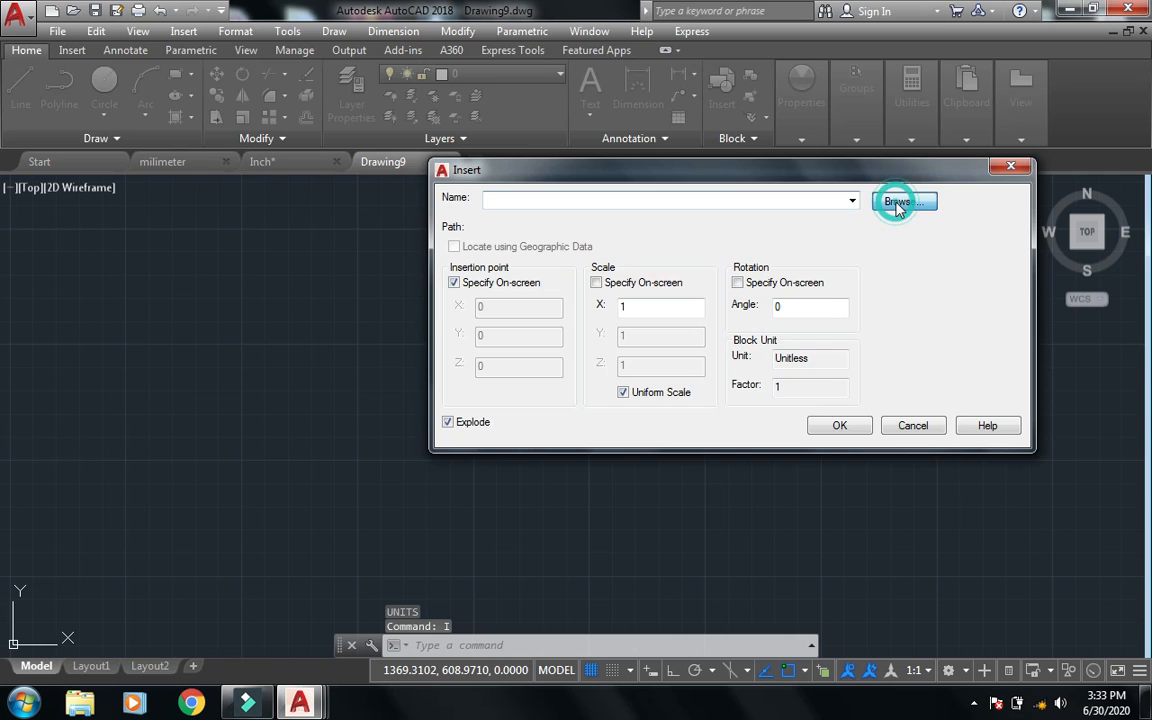
{"action": "scroll", "coordinate": [617, 286], "scroll_direction": "down", "scroll_amount": 6}
{"action": "left_click", "coordinate": [617, 284]}
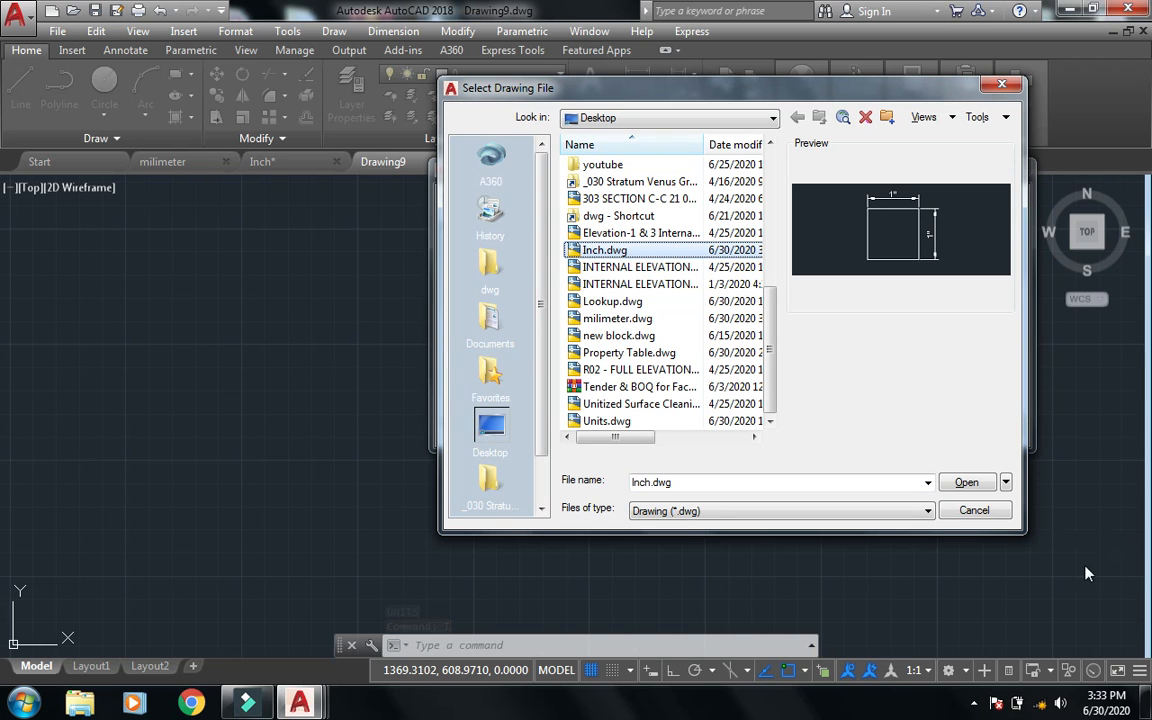
{"action": "left_click", "coordinate": [966, 482]}
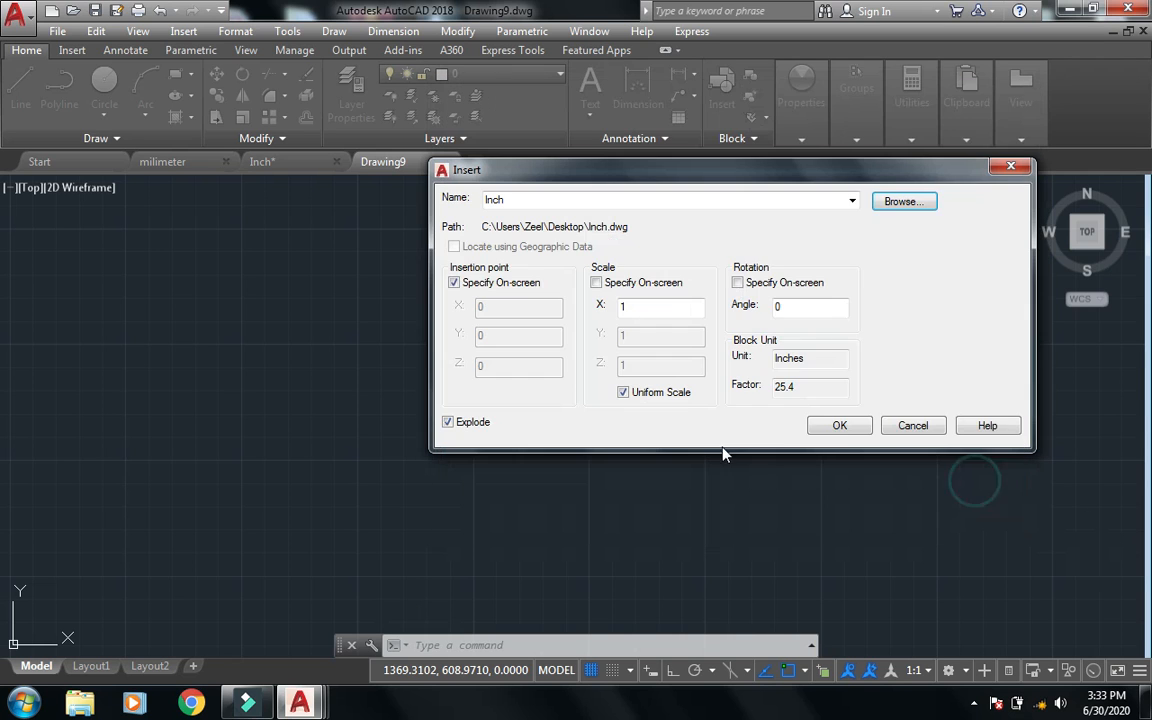
{"action": "left_click", "coordinate": [840, 426]}
{"action": "type", "text": "z"}
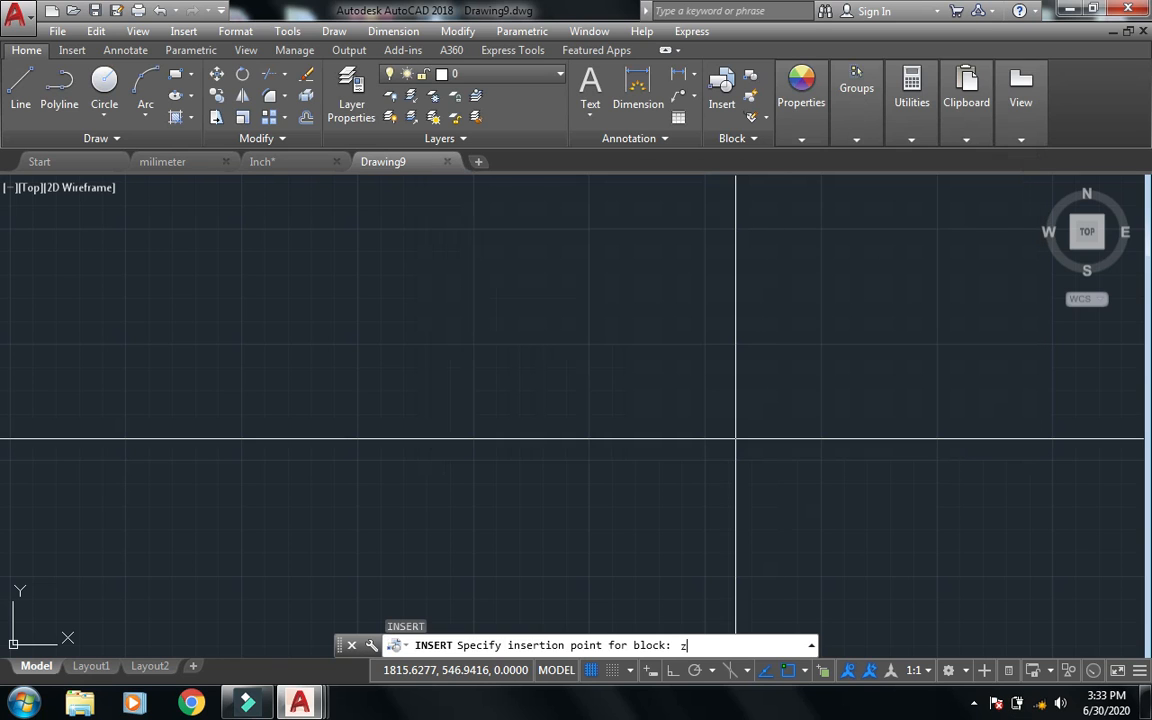
{"action": "key", "text": "Return"}
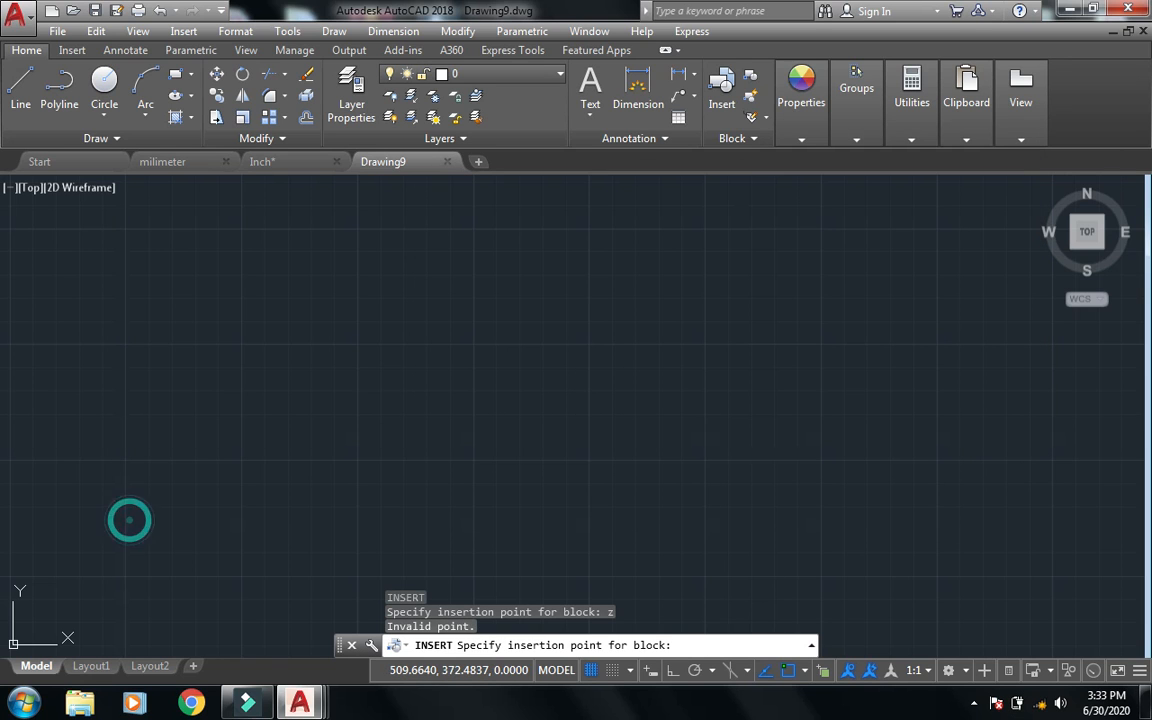
{"action": "key", "text": "Escape"}
{"action": "type", "text": "z"}
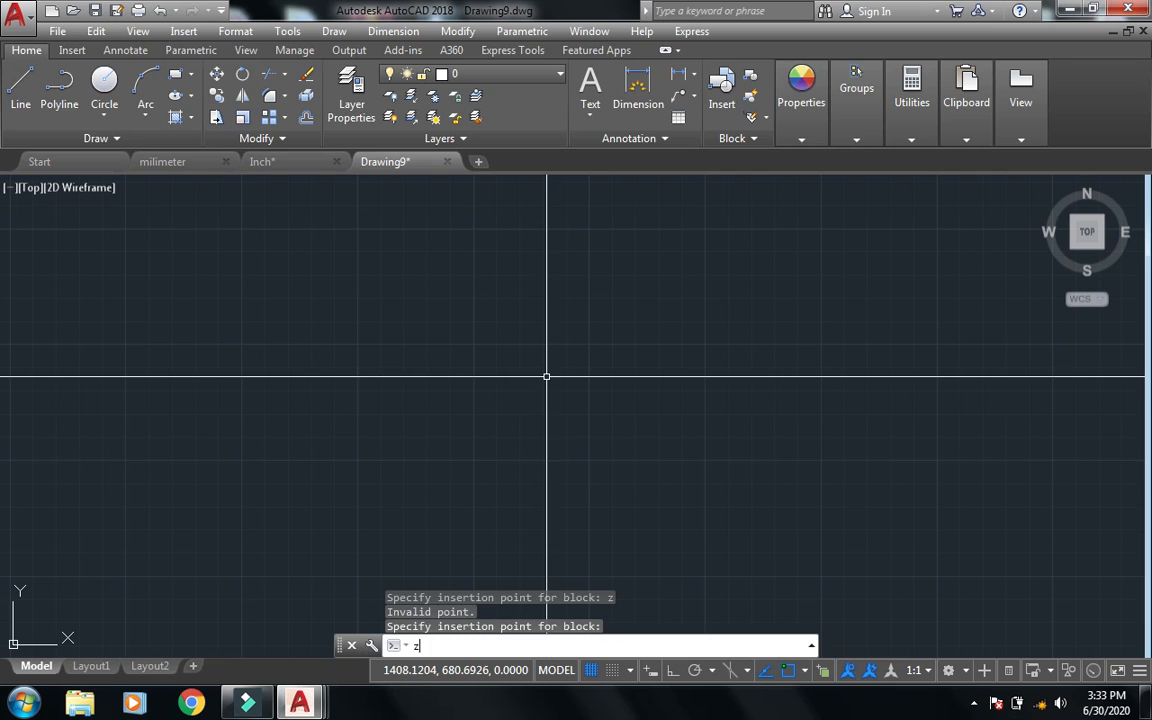
{"action": "key", "text": "Return"}
{"action": "type", "text": "e"}
{"action": "key", "text": "Return"}
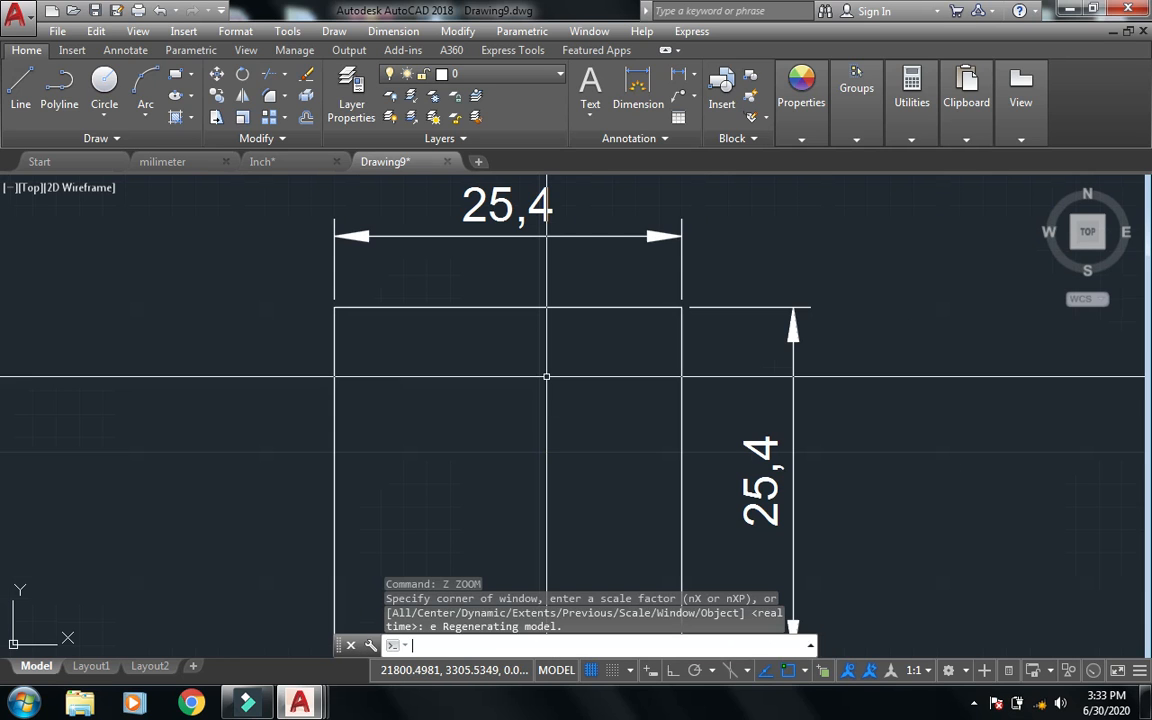
{"action": "key", "text": "Escape"}
{"action": "key", "text": "Escape"}
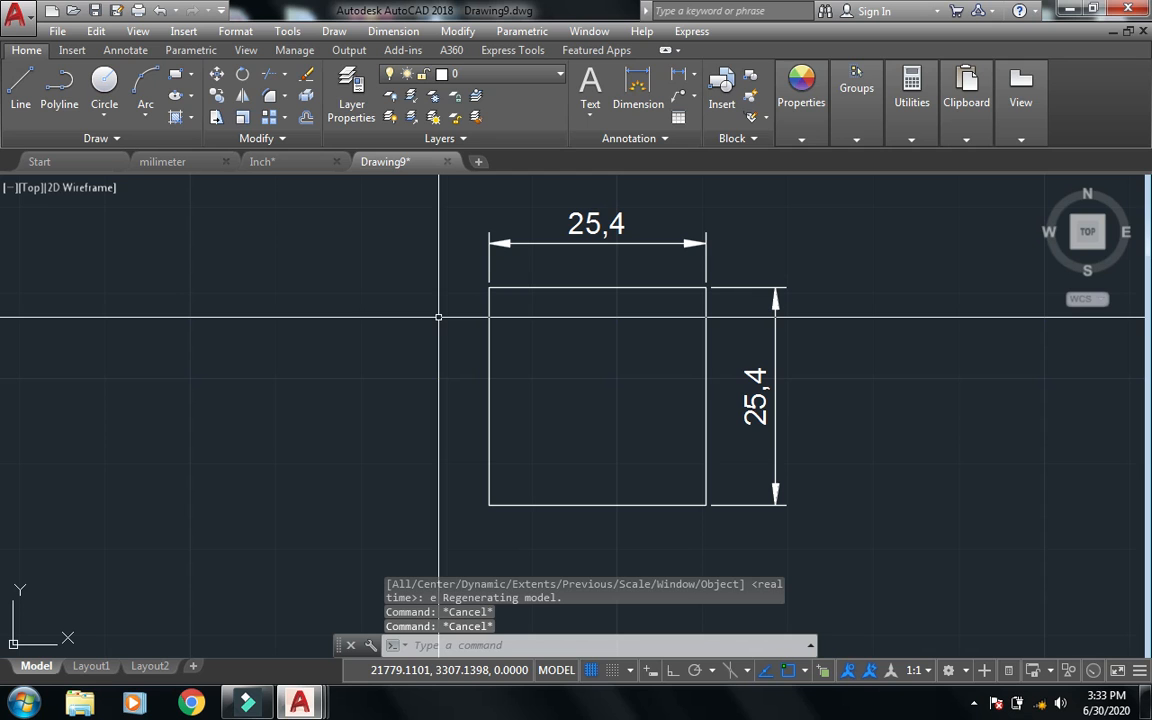
{"action": "key", "text": "ctrl+s"}
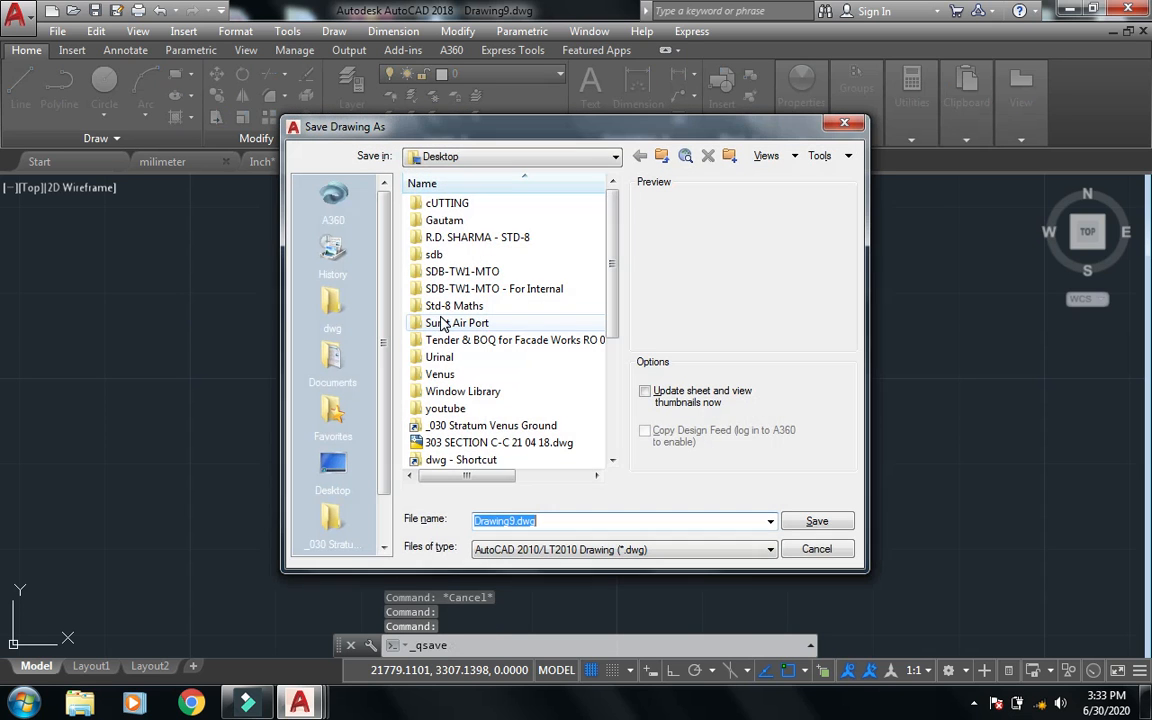
{"action": "left_click", "coordinate": [601, 525]}
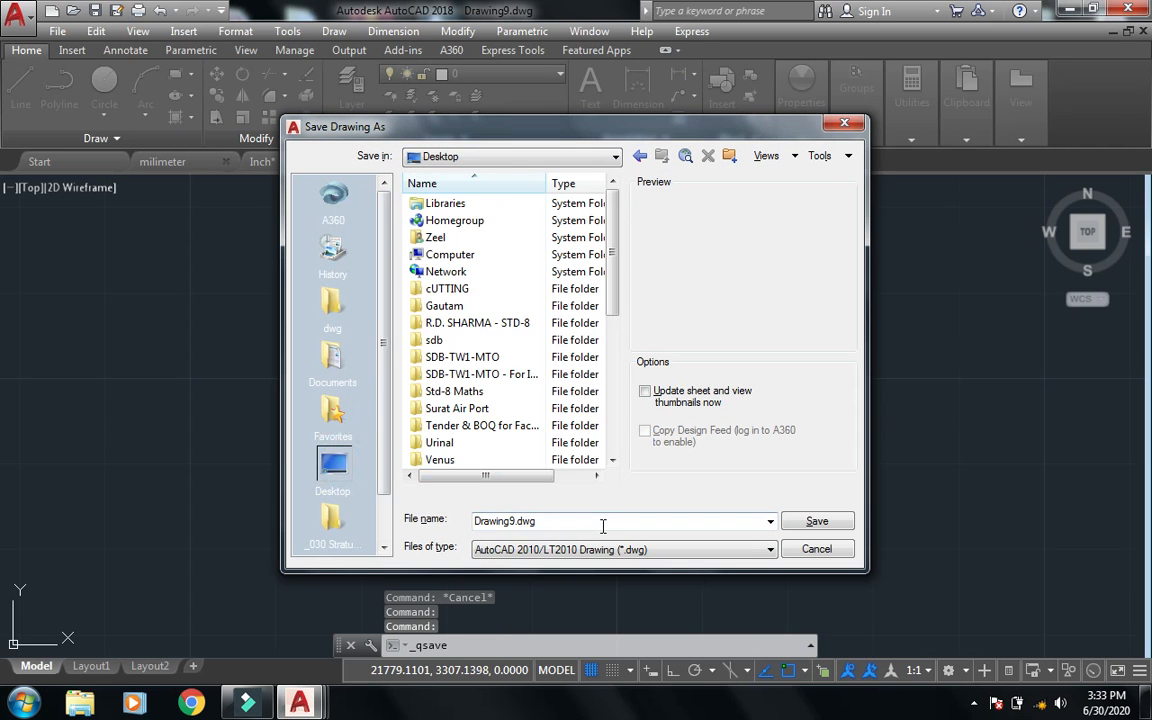
{"action": "double_click", "coordinate": [603, 525]}
{"action": "key", "text": "Escape"}
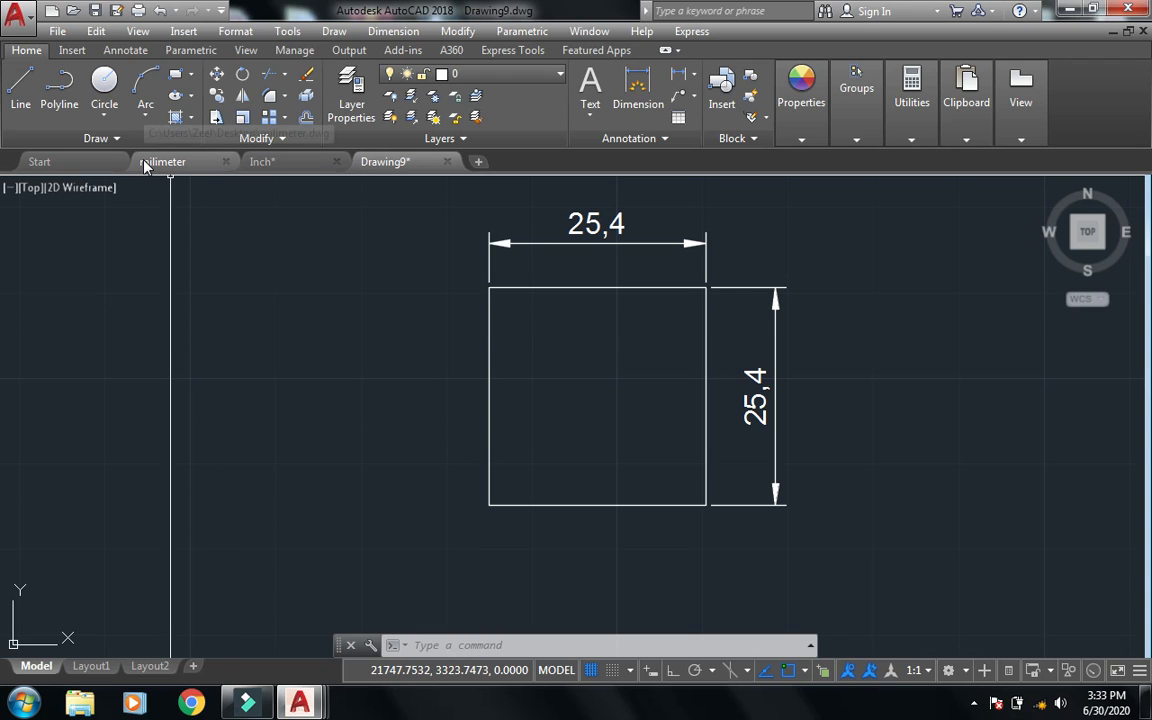
- Switch to the milimeter drawing and bring its whole dimensioned square into view
{"action": "mouse_move", "coordinate": [145, 165]}
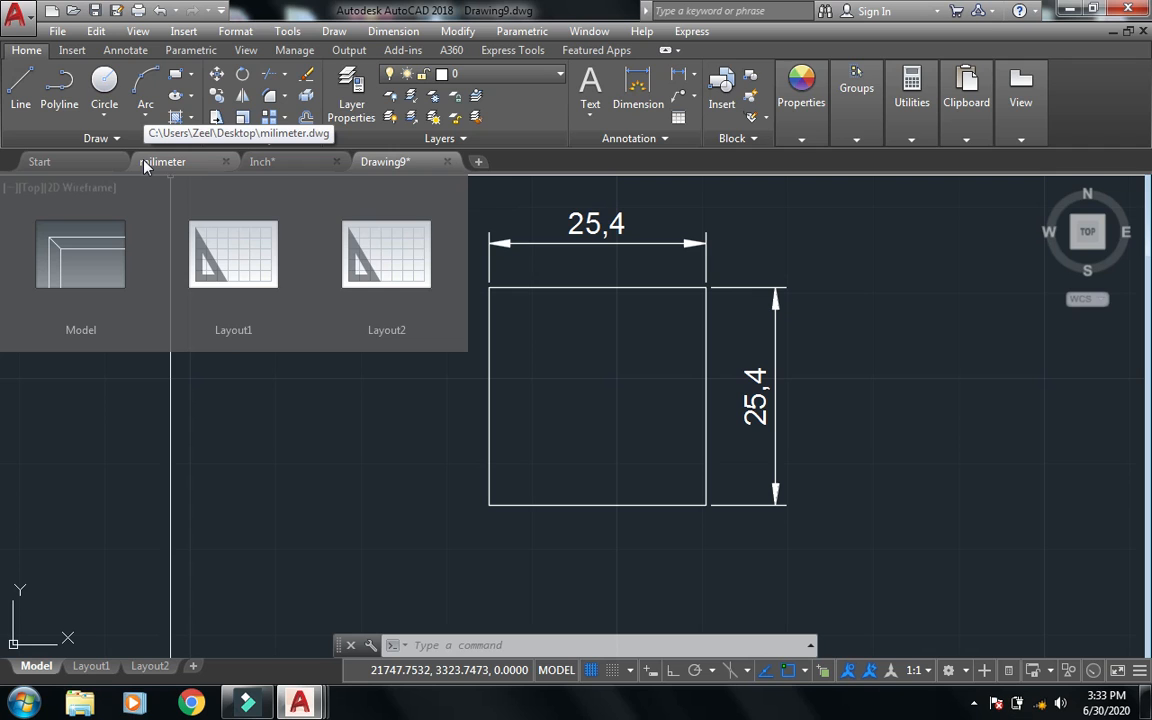
{"action": "left_click", "coordinate": [145, 165]}
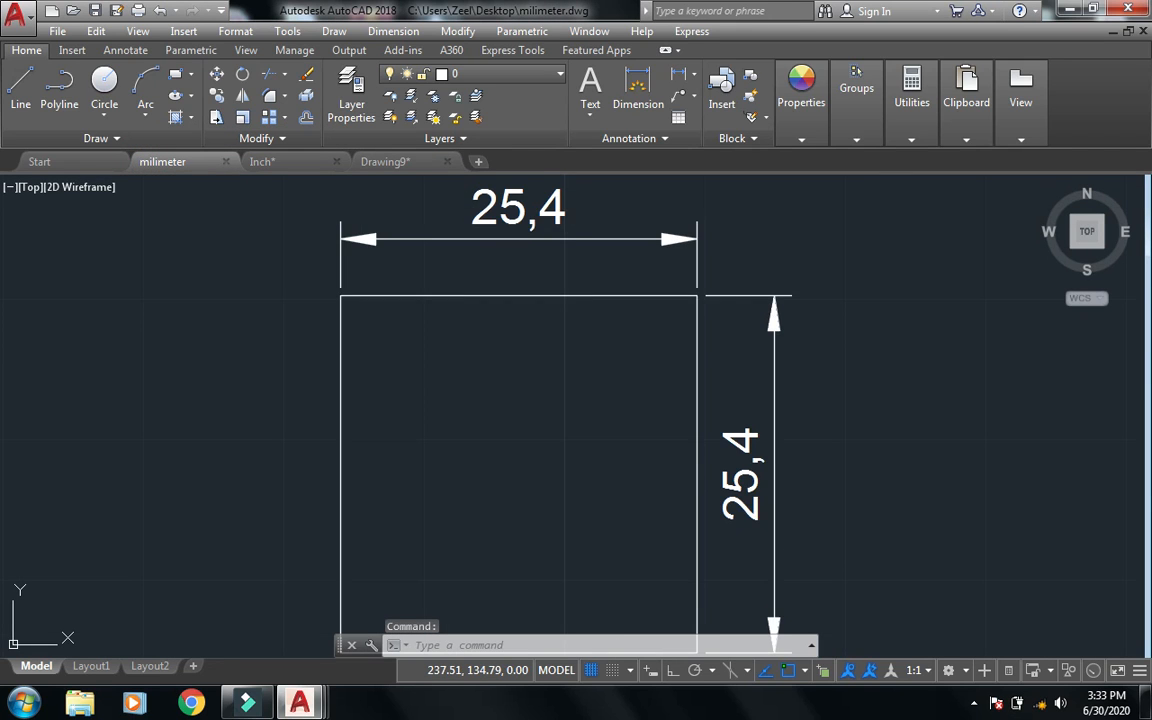
{"action": "scroll", "coordinate": [297, 289], "scroll_direction": "down", "scroll_amount": 2}
{"action": "middle_click_drag", "start_coordinate": [649, 368], "coordinate": [593, 394]}
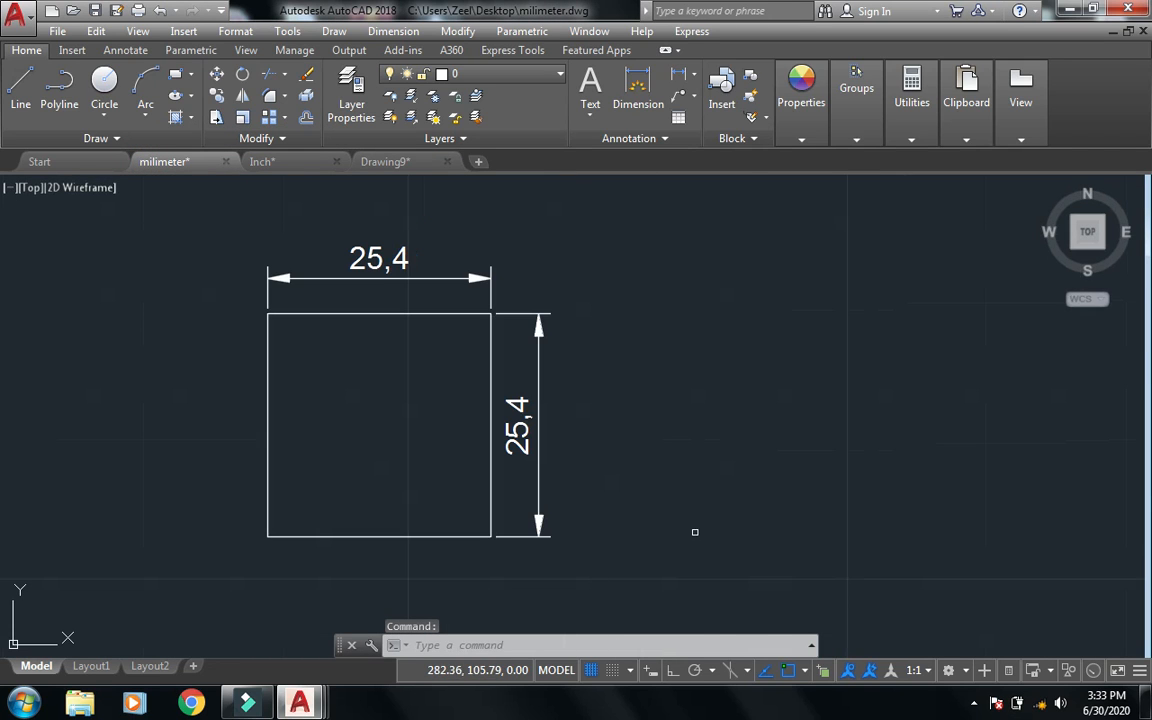
{"action": "scroll", "coordinate": [730, 589], "scroll_direction": "down", "scroll_amount": 1}
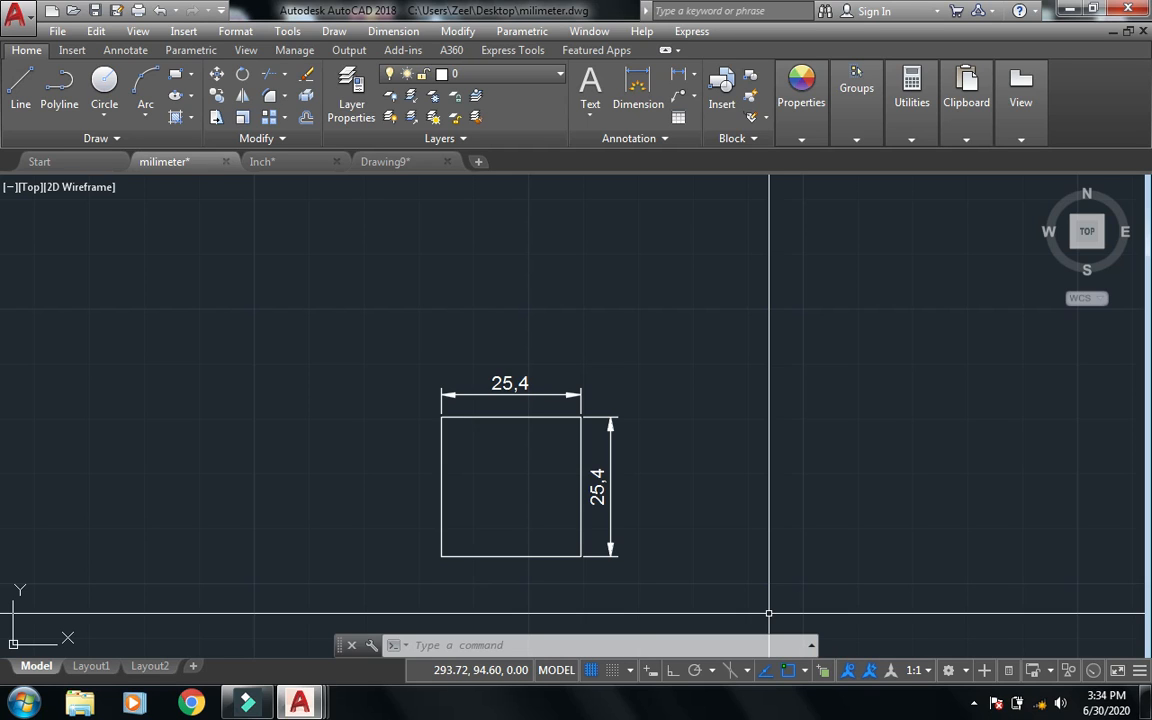
- Set the milimeter drawing's length type to Engineering and its insertion scale units to Inches
{"action": "type", "text": "l"}
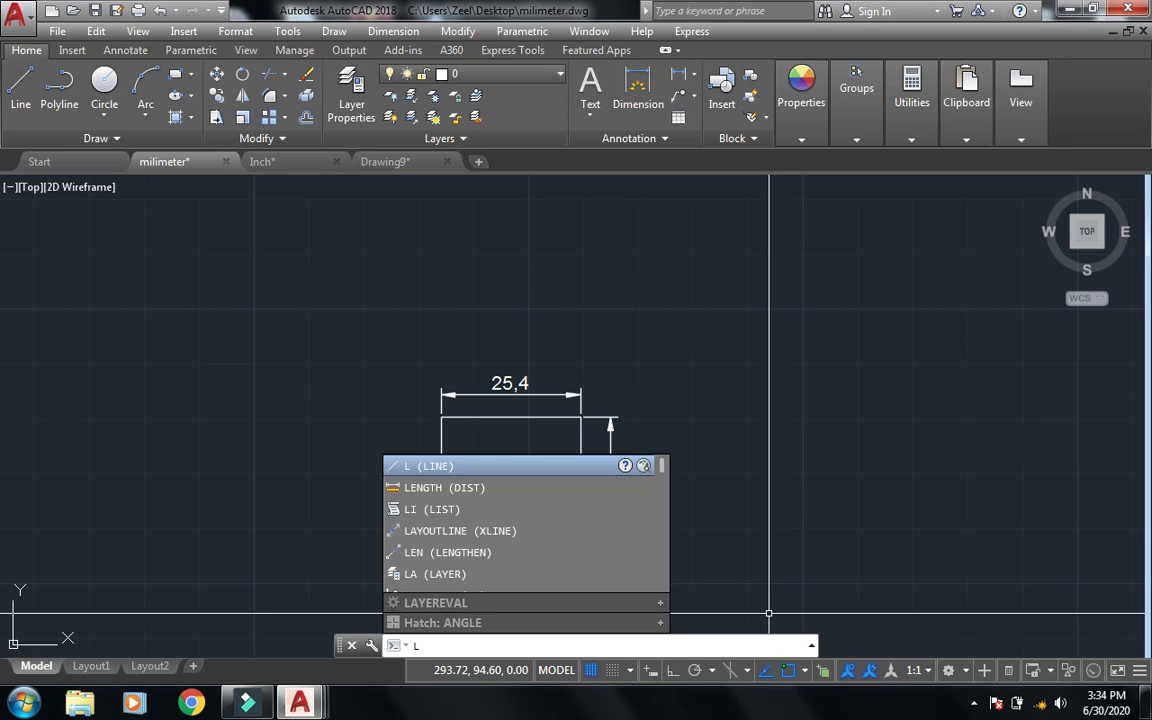
{"action": "key", "text": "BackSpace"}
{"action": "type", "text": "units"}
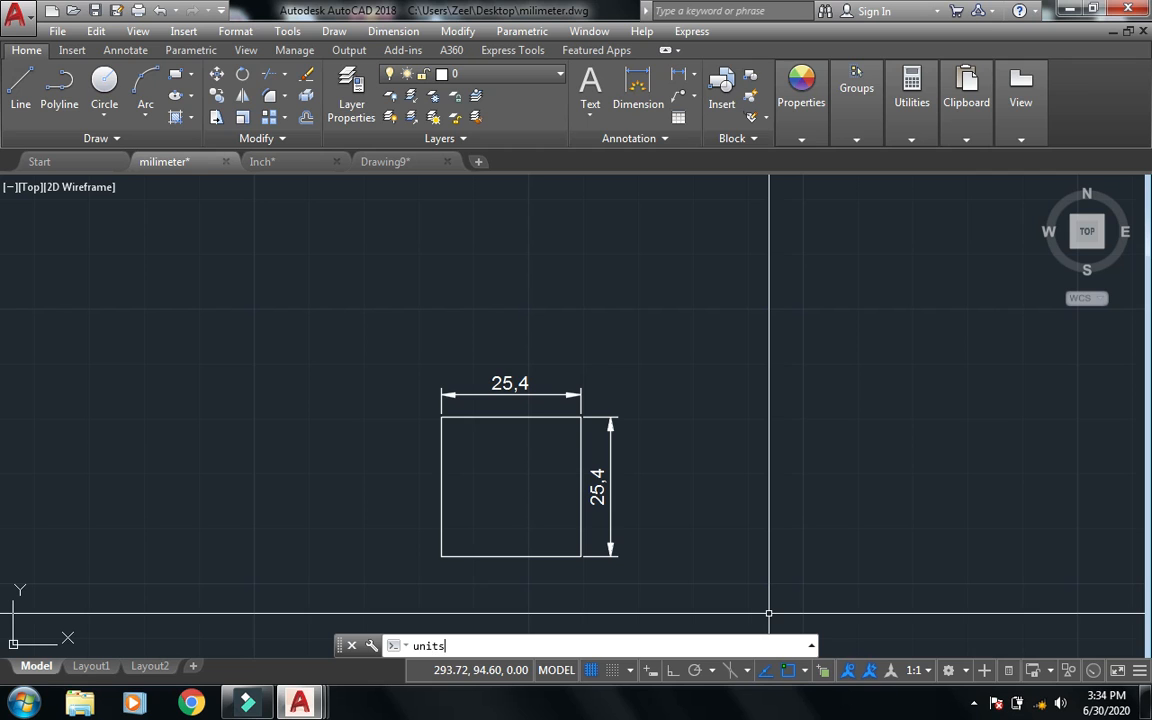
{"action": "key", "text": "Return"}
{"action": "left_click", "coordinate": [489, 270]}
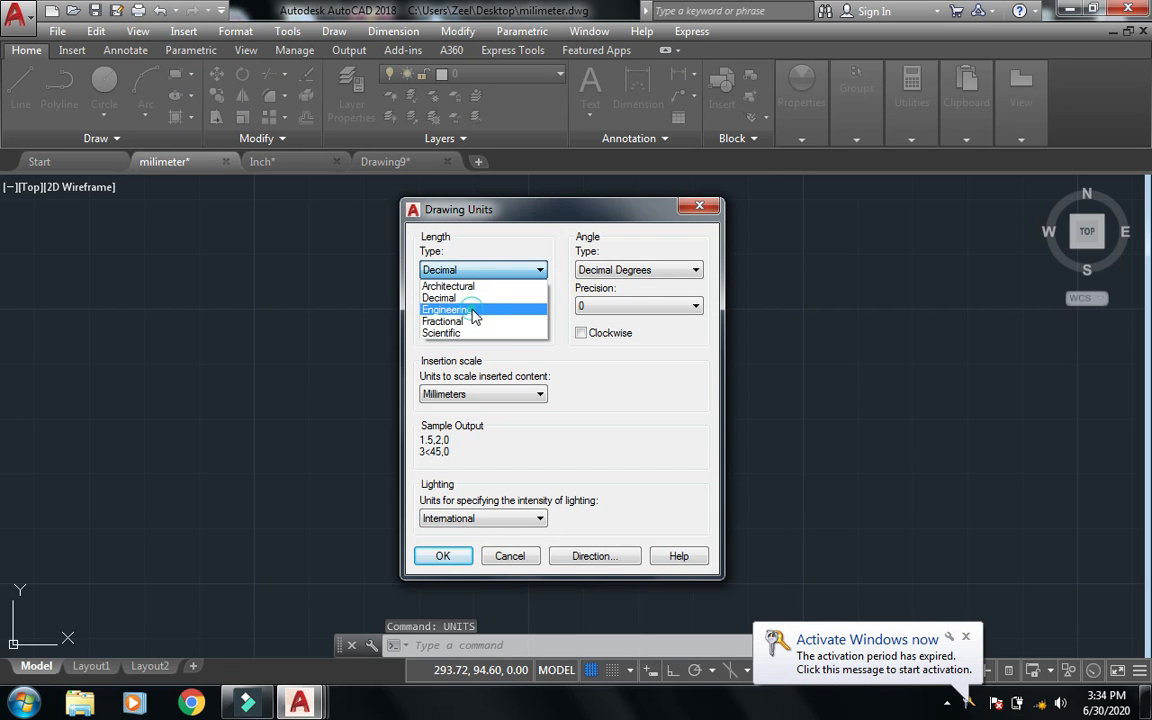
{"action": "left_click", "coordinate": [475, 310]}
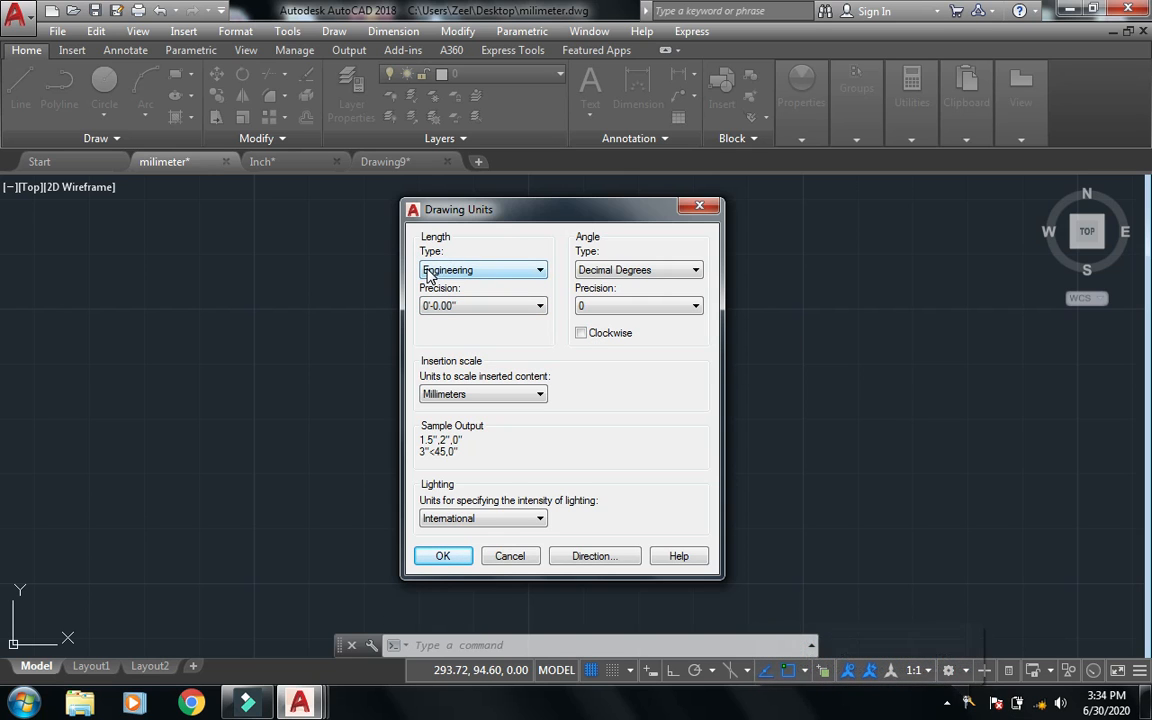
{"action": "left_click", "coordinate": [540, 396]}
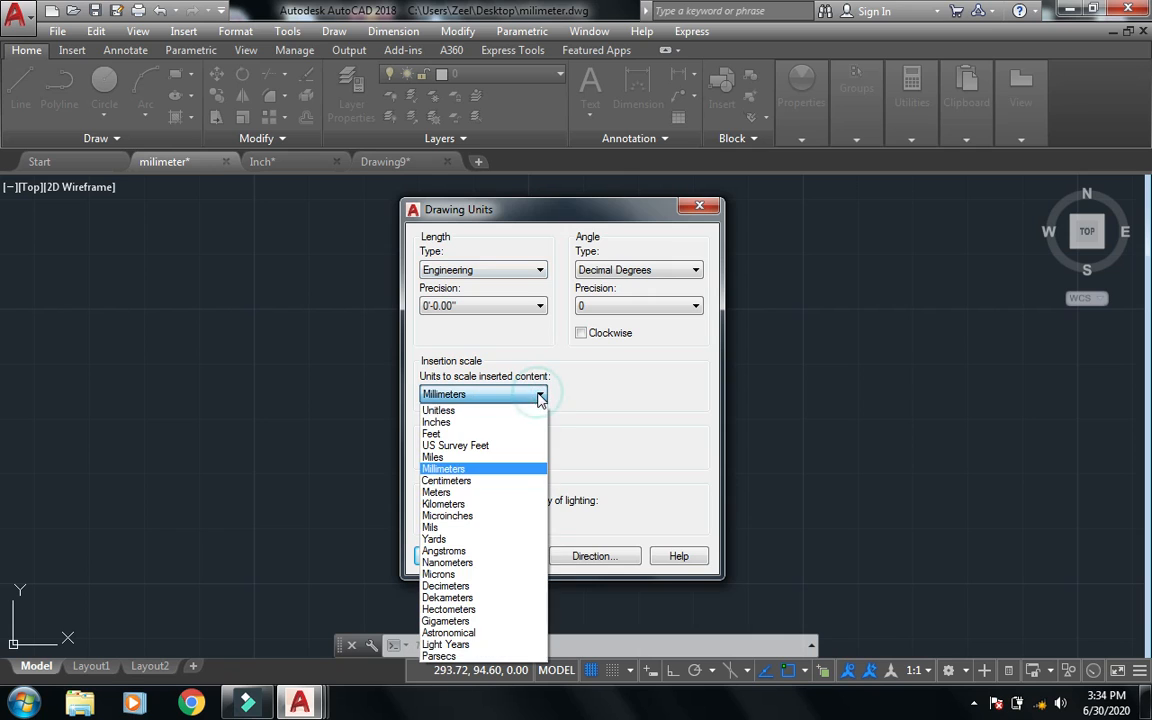
{"action": "left_click", "coordinate": [440, 423]}
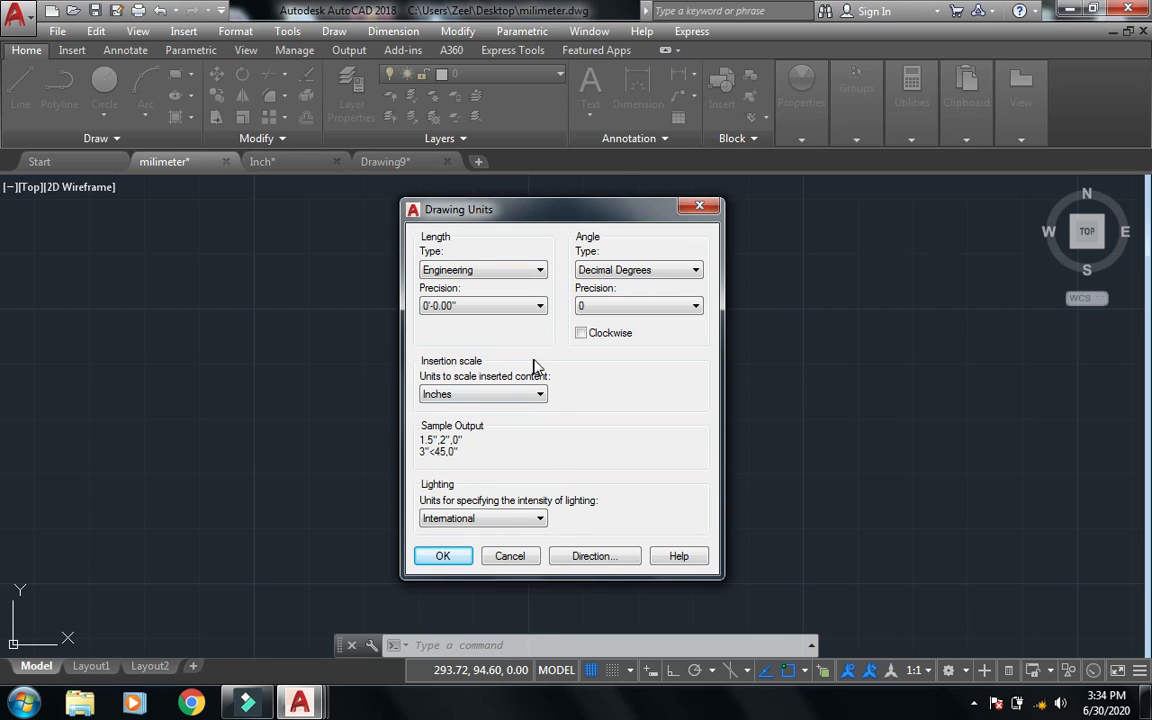
{"action": "left_click", "coordinate": [452, 557]}
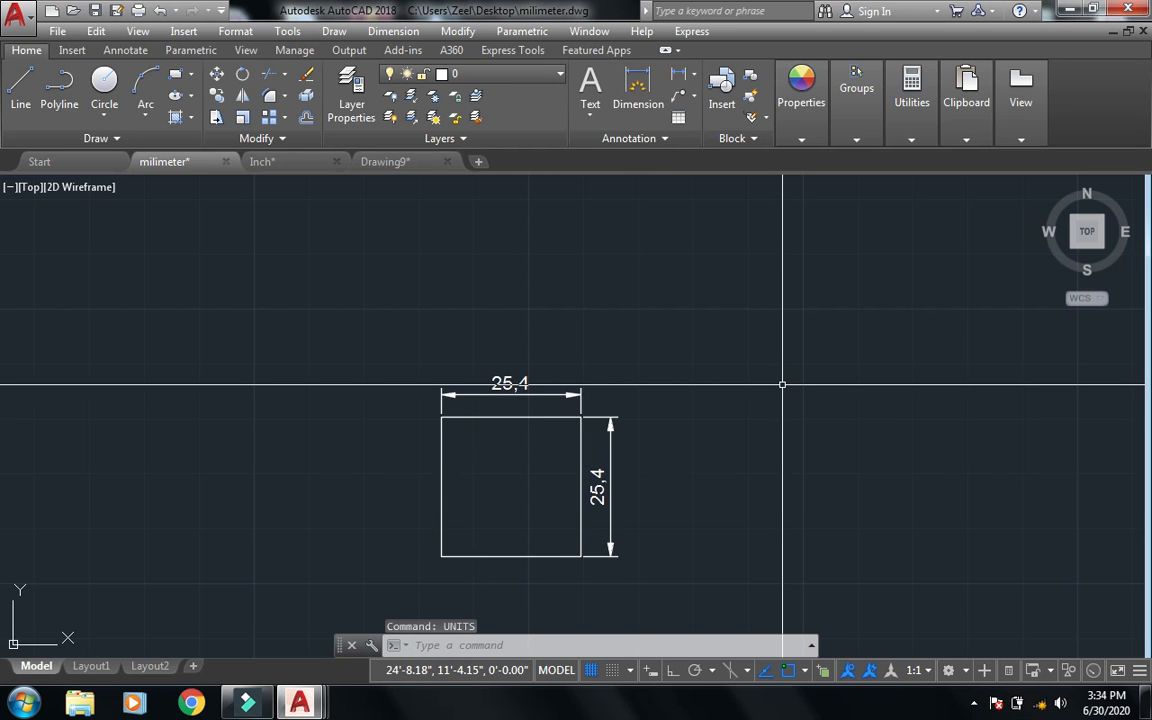
{"action": "type", "text": "sc"}
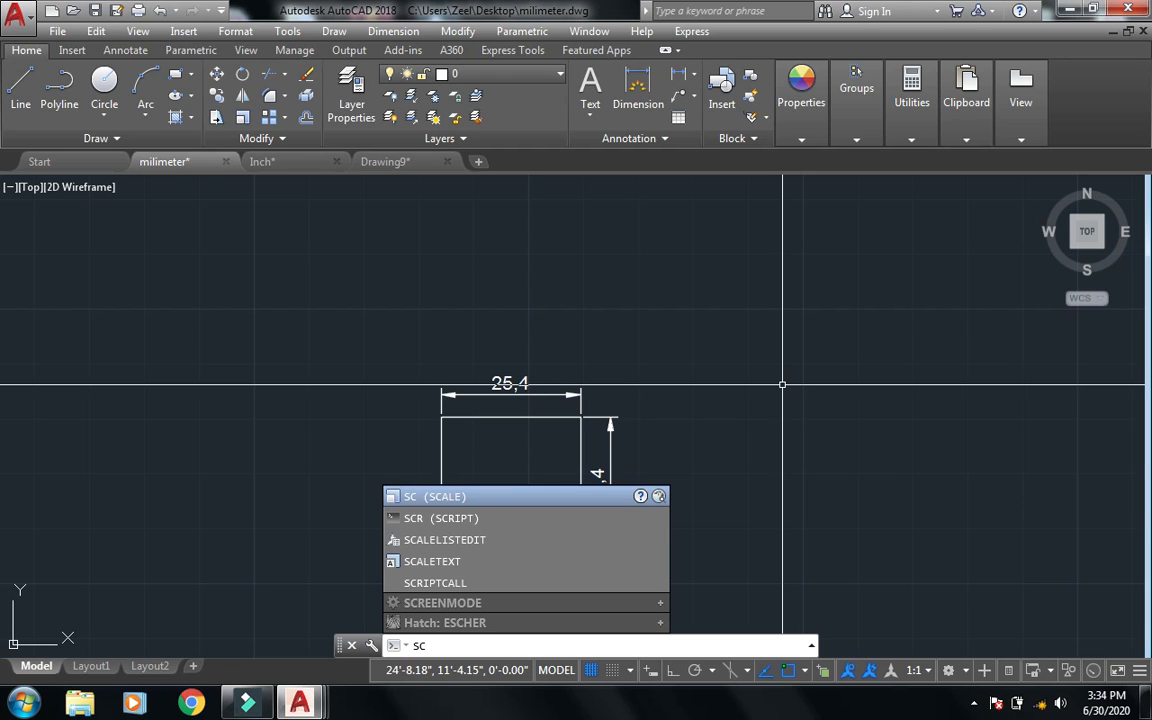
{"action": "key", "text": "Return"}
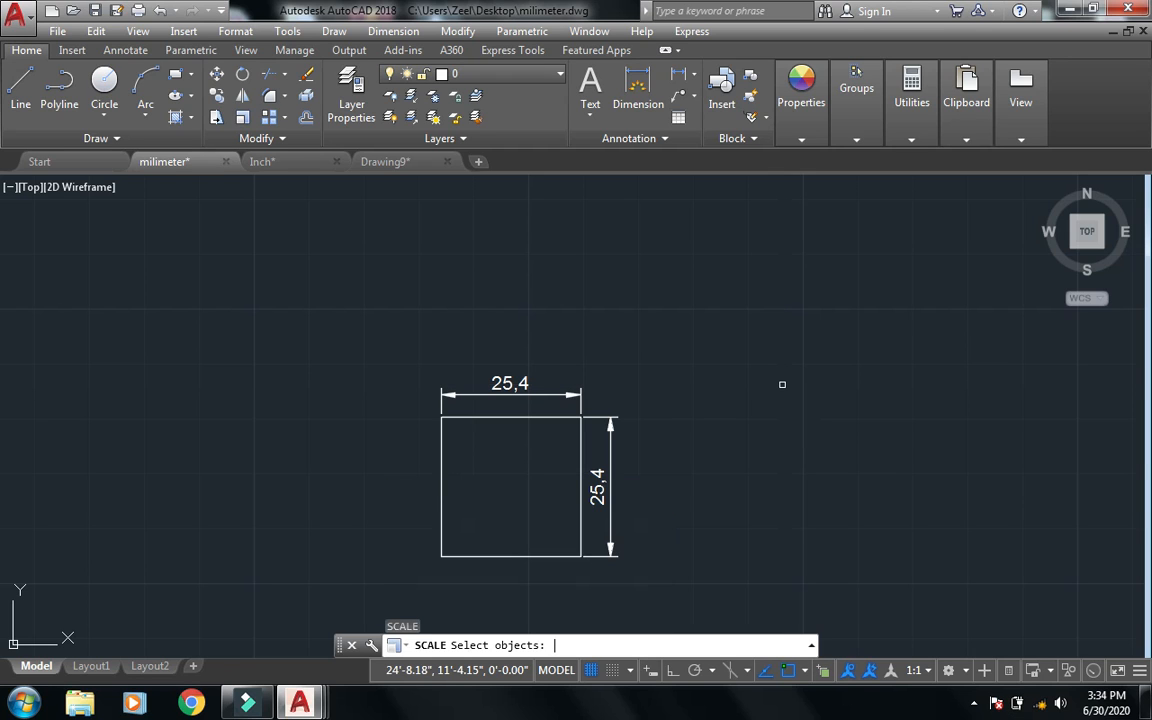
{"action": "type", "text": "all"}
{"action": "key", "text": "Return"}
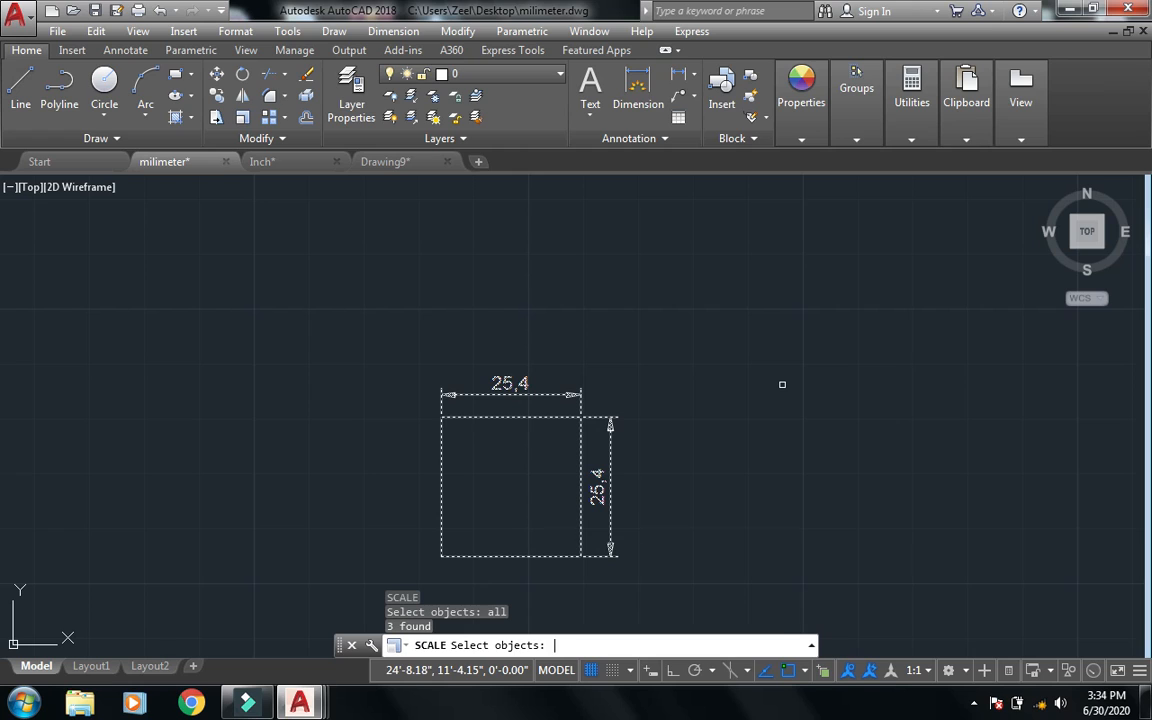
{"action": "key", "text": "Return"}
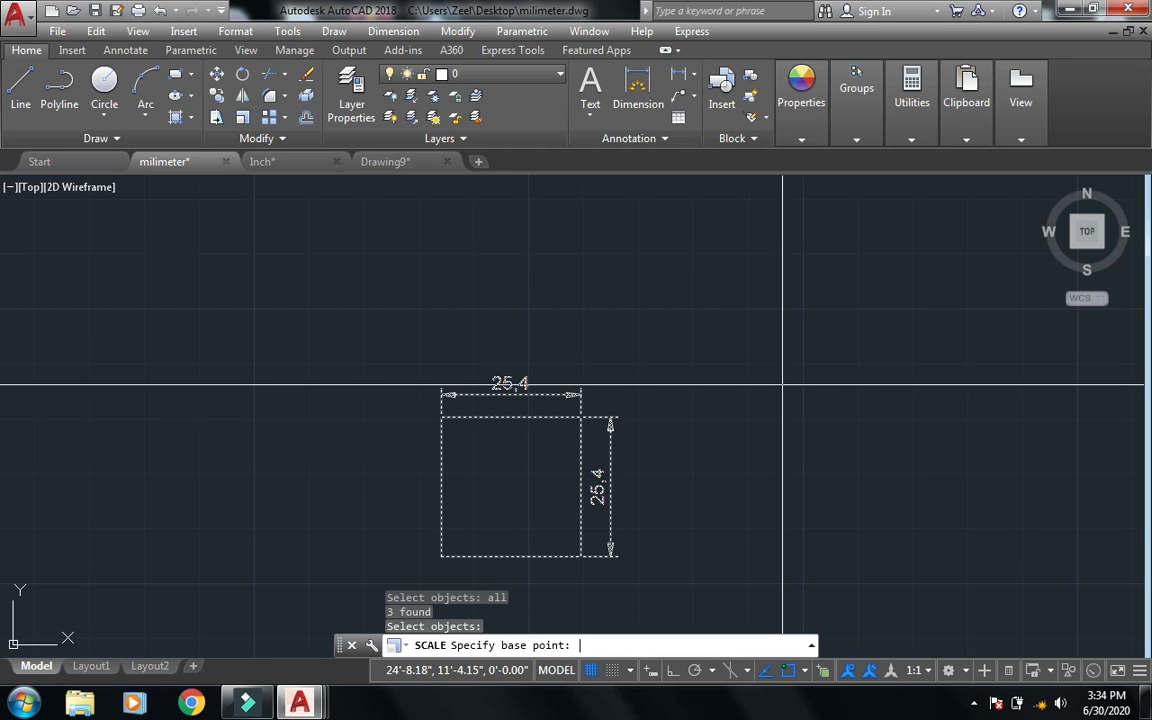
{"action": "type", "text": "0,0"}
{"action": "key", "text": "Return"}
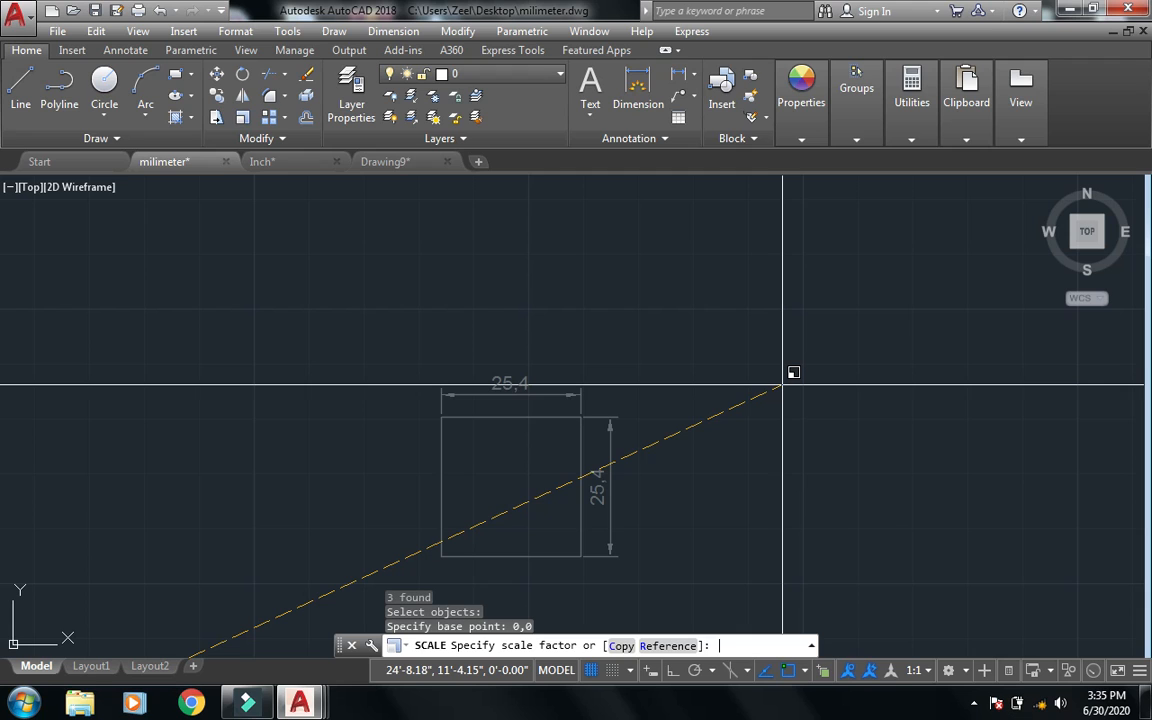
{"action": "key", "text": "Escape"}
{"action": "key", "text": "Escape"}
{"action": "key", "text": "Escape"}
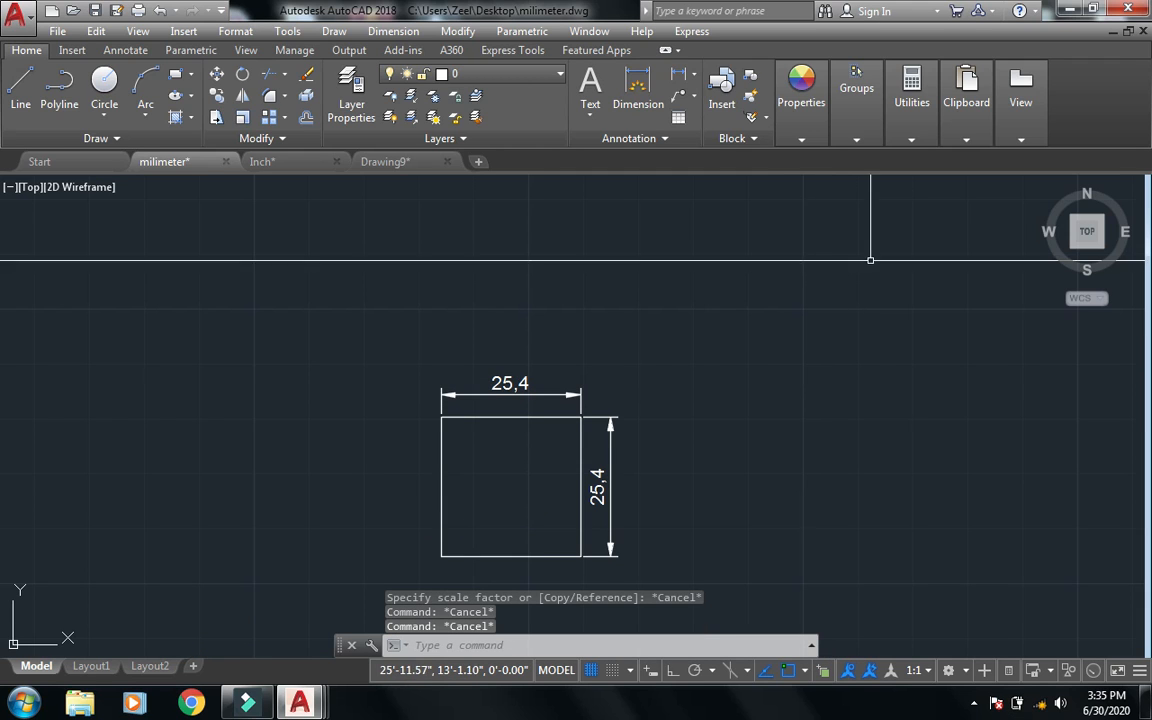
- Open the QuickCalc calculator and choose Length as the units type for the conversion
{"action": "left_click", "coordinate": [914, 141]}
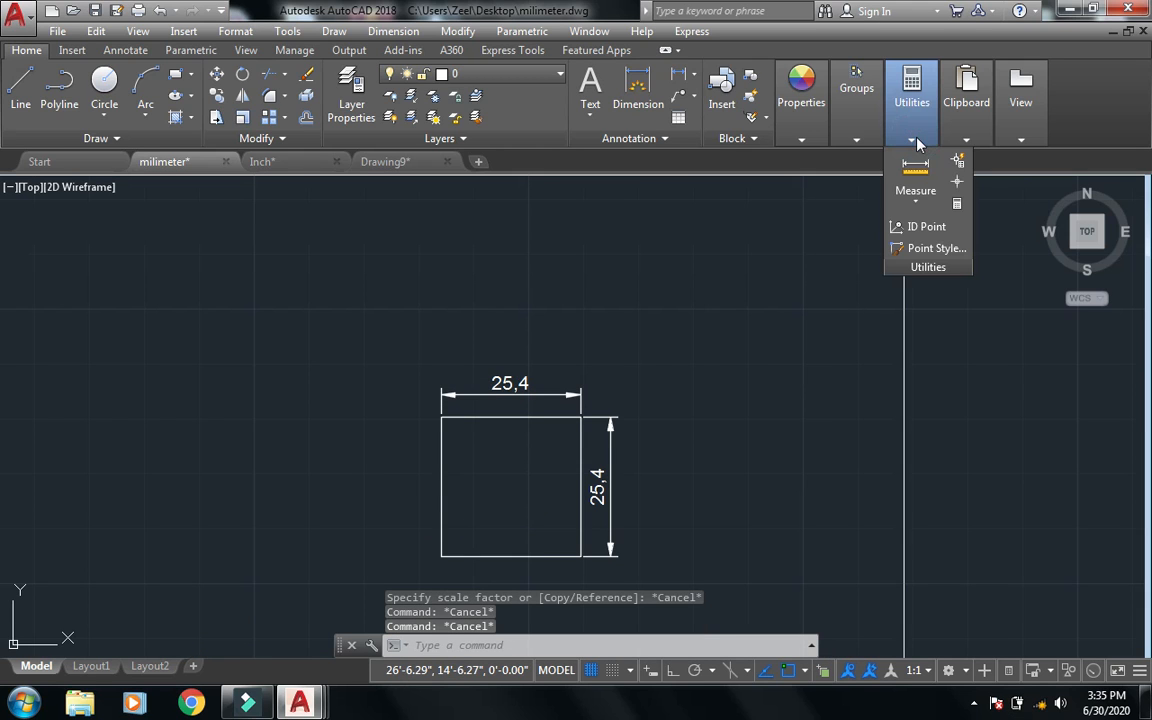
{"action": "left_click", "coordinate": [957, 204]}
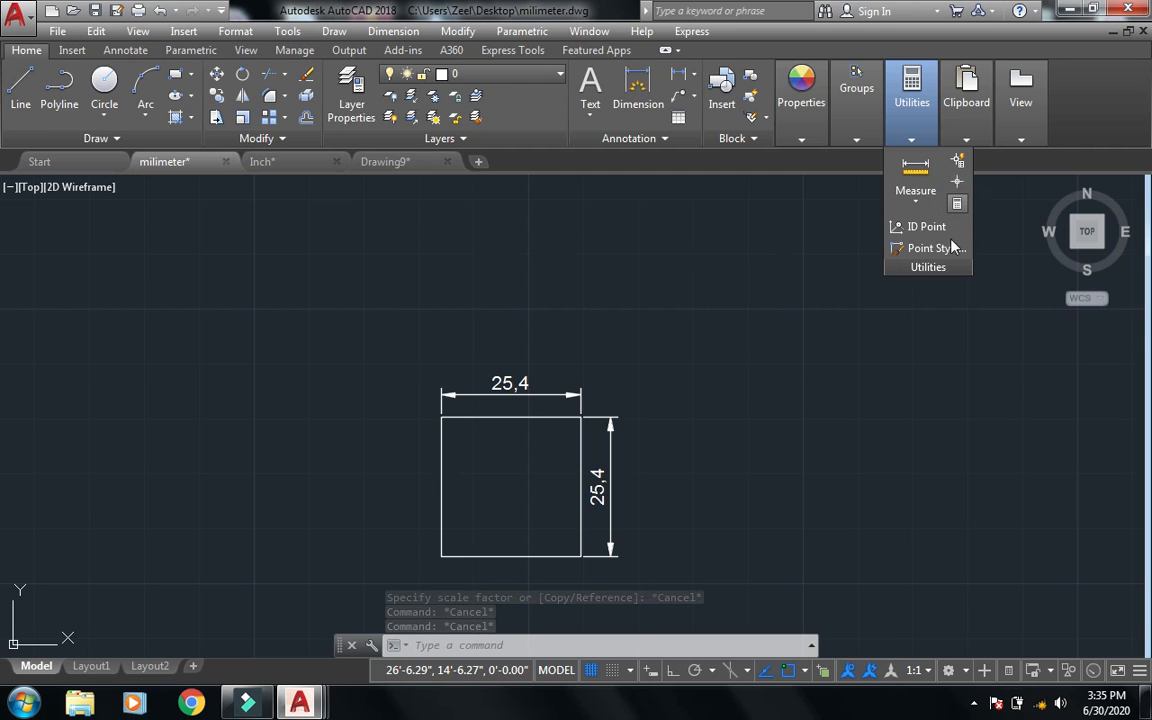
{"action": "left_click", "coordinate": [54, 68]}
{"action": "type", "text": "ca"}
{"action": "key", "text": "Return"}
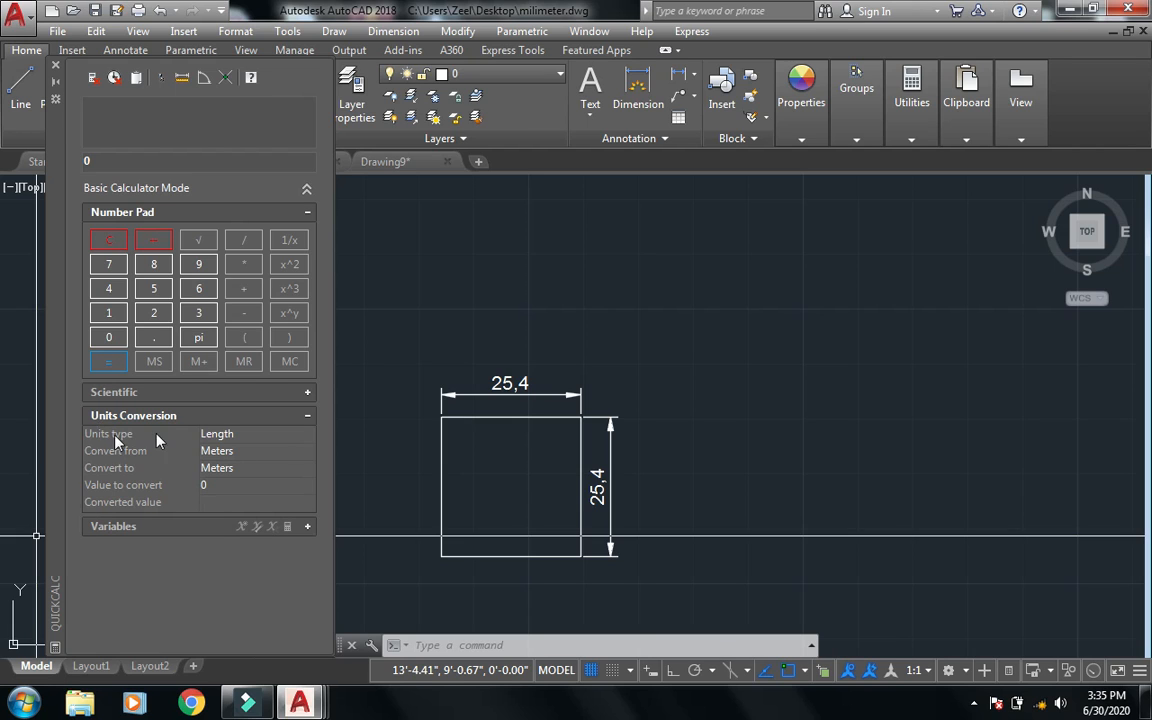
{"action": "left_click", "coordinate": [260, 431]}
{"action": "left_click", "coordinate": [260, 431]}
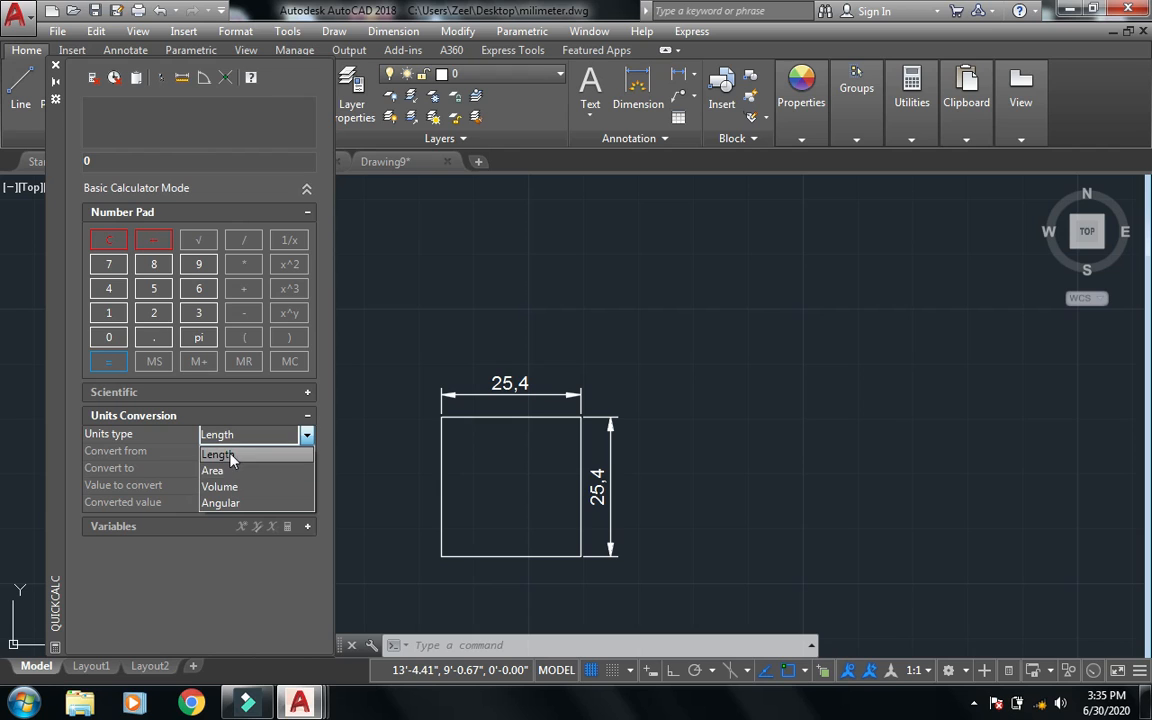
{"action": "left_click", "coordinate": [230, 456]}
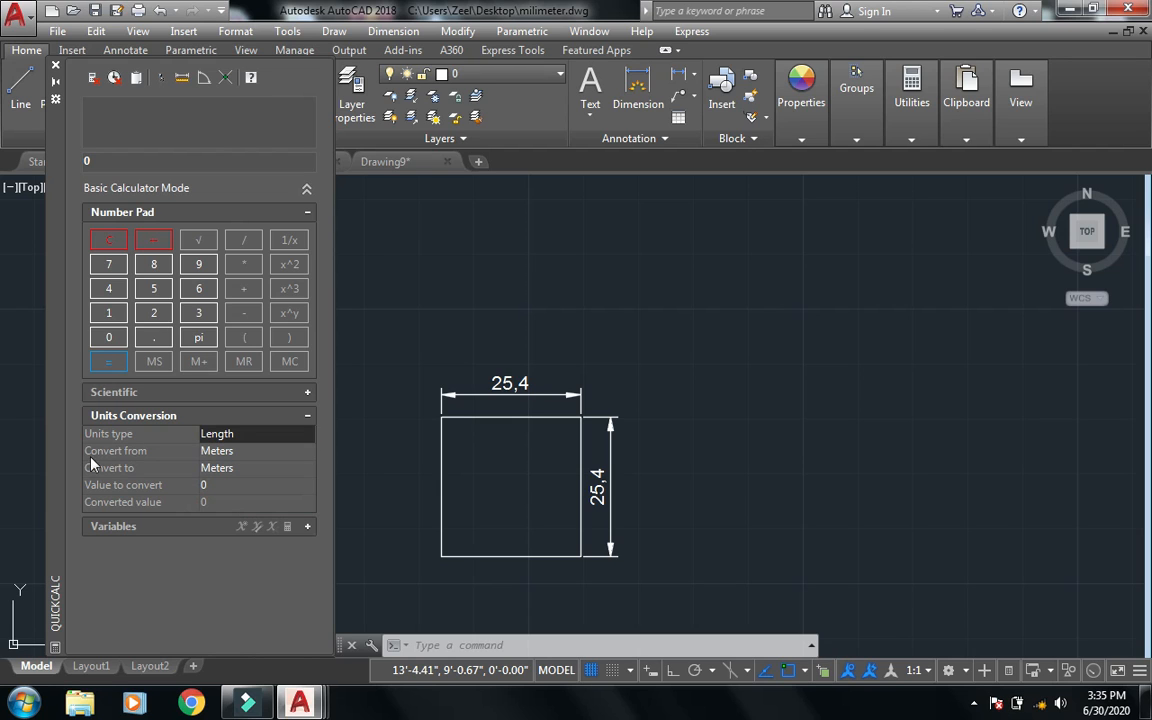
- Set the units conversion from Millimeters to Inches and enter 1 as the value to convert
{"action": "left_click", "coordinate": [239, 451]}
{"action": "left_click", "coordinate": [283, 451]}
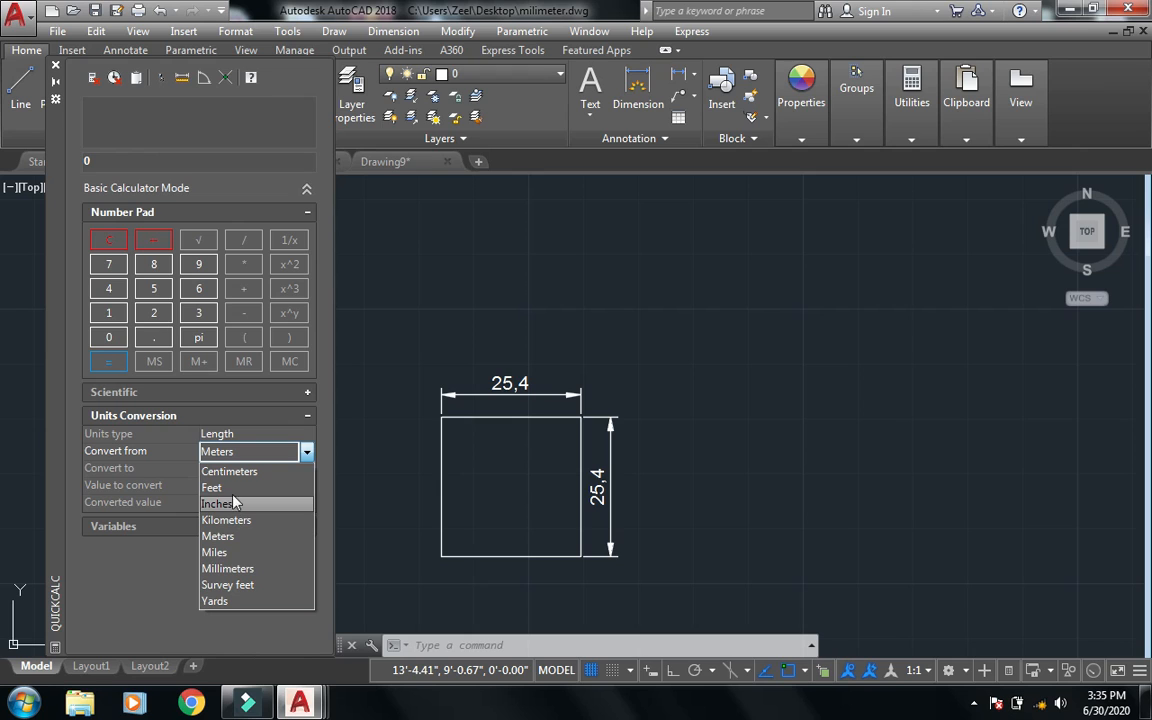
{"action": "left_click", "coordinate": [257, 568]}
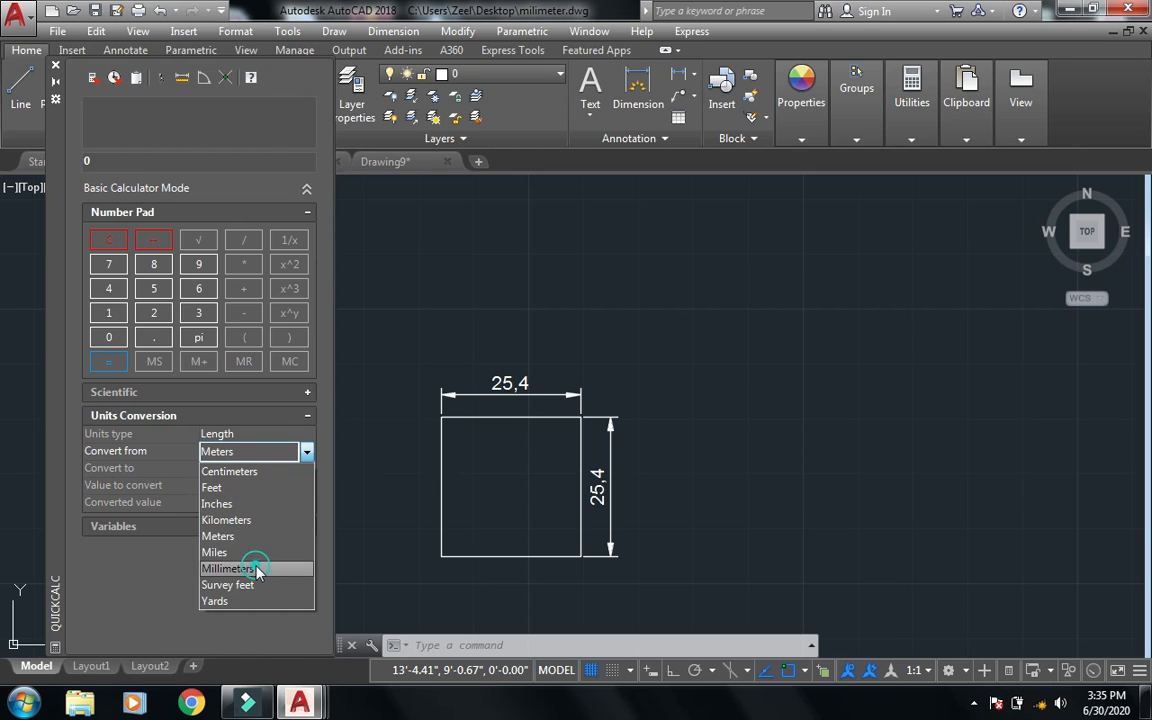
{"action": "left_click", "coordinate": [244, 467]}
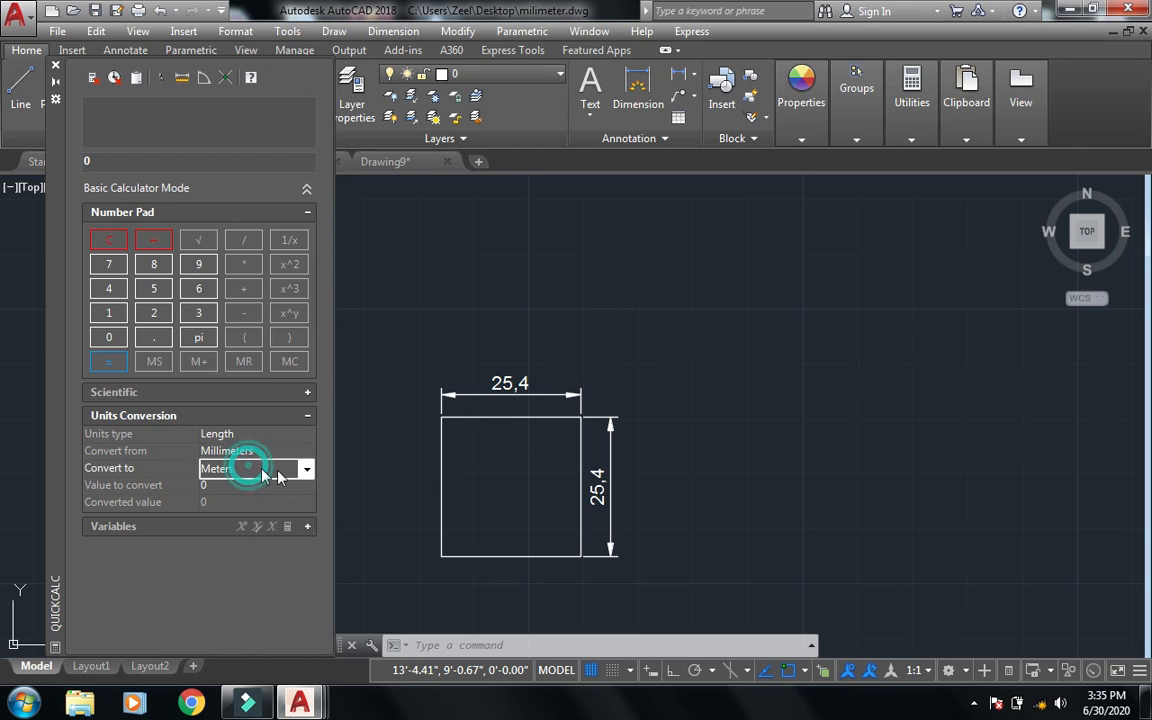
{"action": "left_click", "coordinate": [306, 469]}
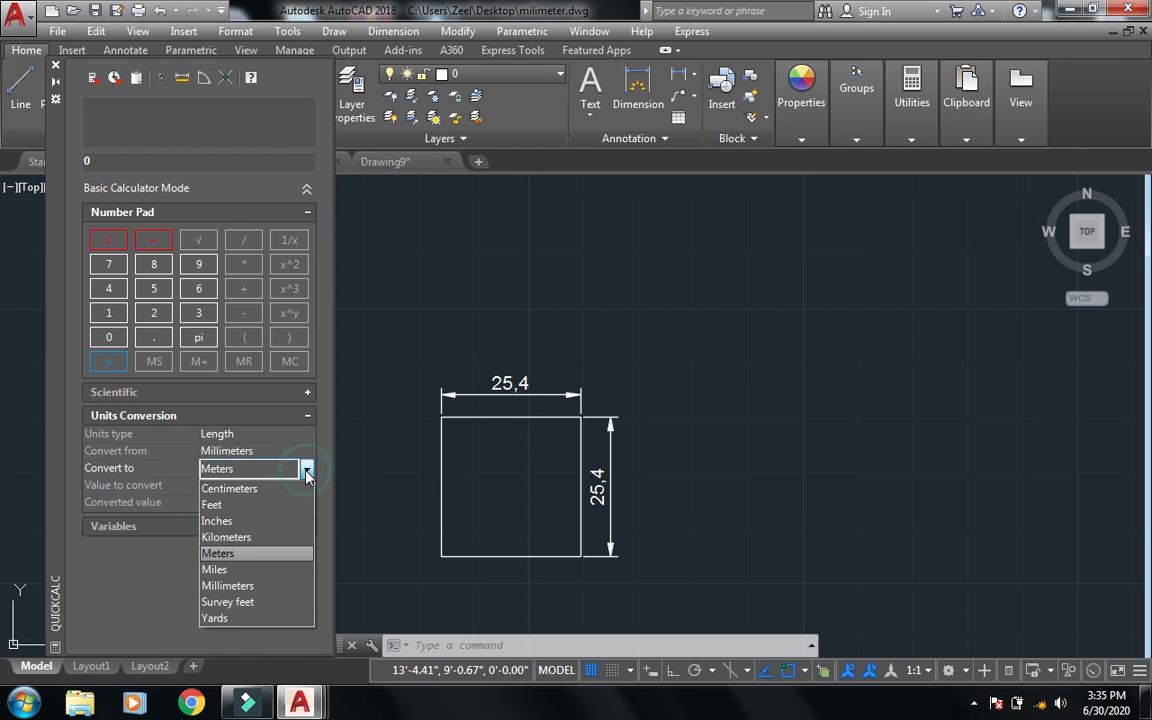
{"action": "left_click", "coordinate": [229, 528]}
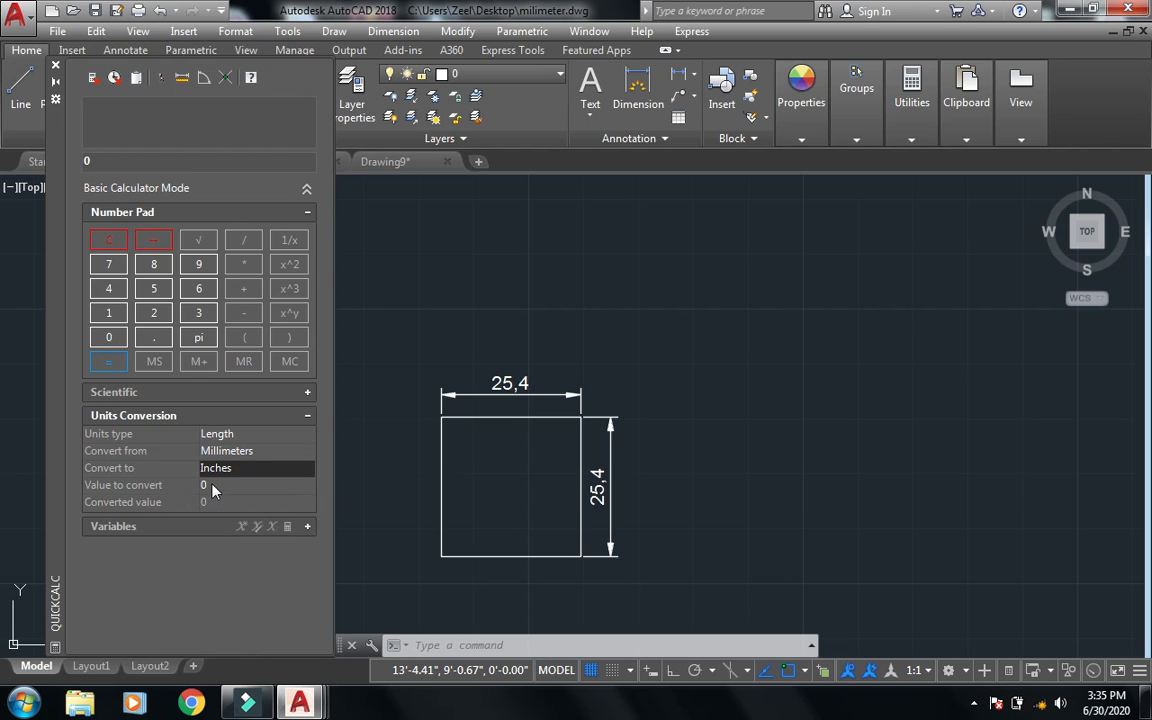
{"action": "left_click", "coordinate": [210, 485]}
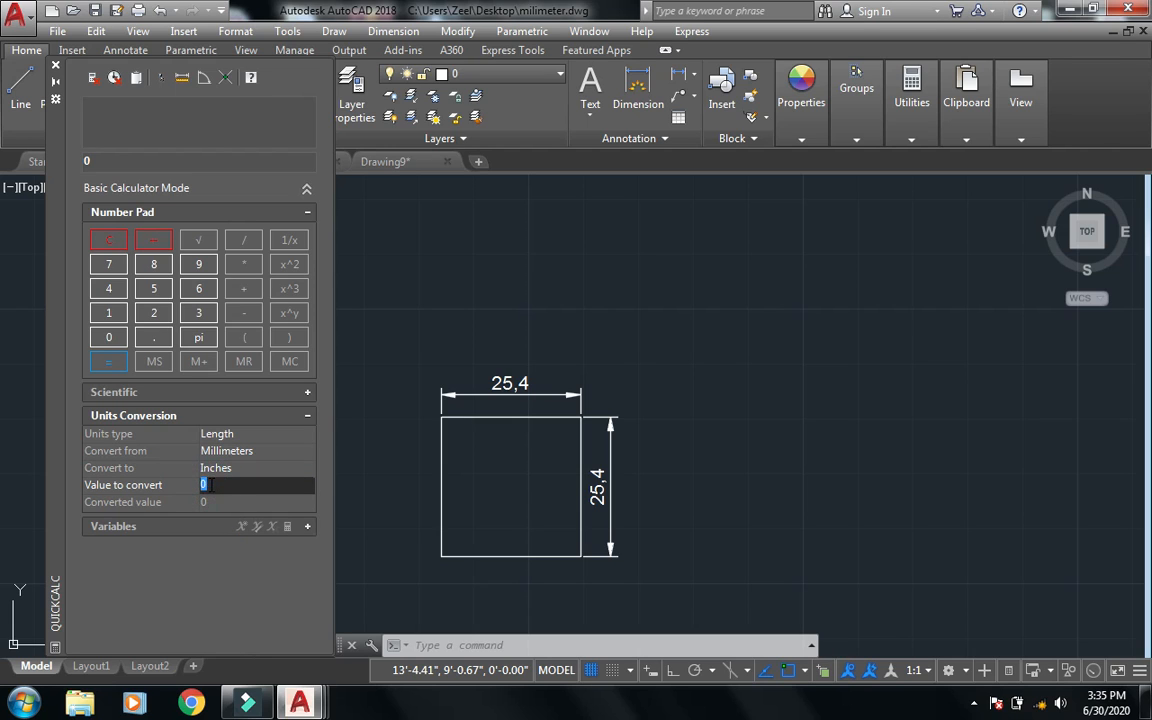
{"action": "type", "text": "1"}
{"action": "key", "text": "Return"}
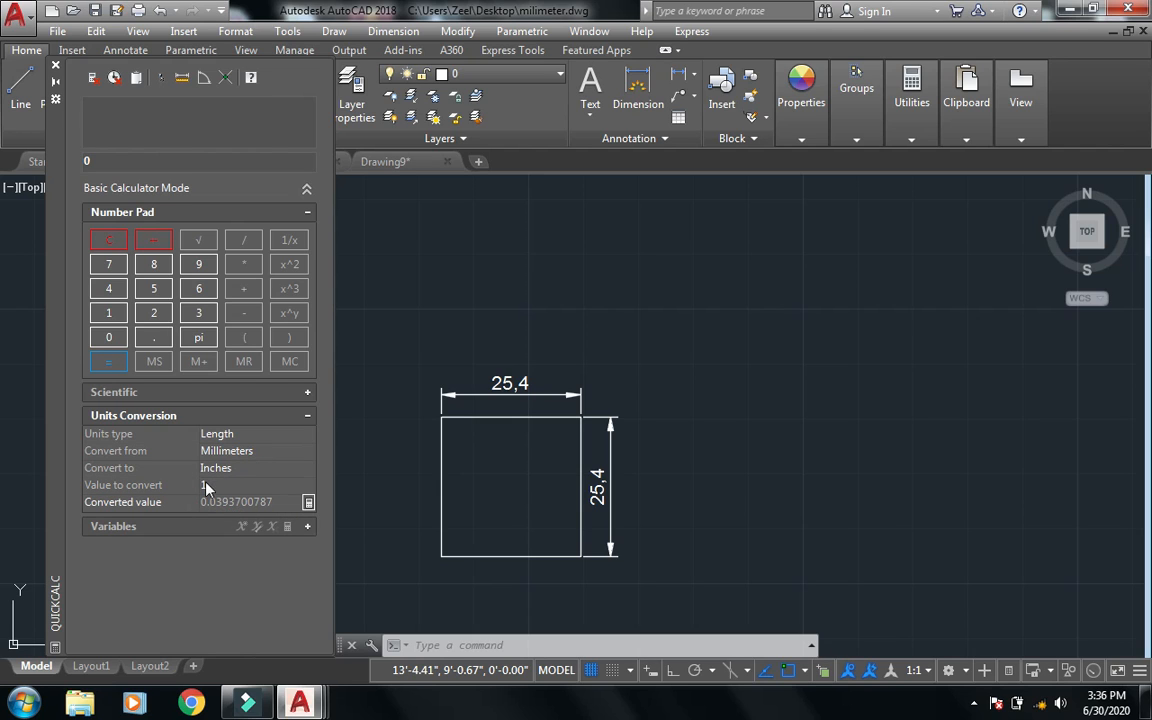
- Send the converted value to the calculator's input line, copy it, and close the calculator
{"action": "left_click", "coordinate": [307, 502]}
{"action": "left_click_drag", "start_coordinate": [160, 163], "coordinate": [69, 175]}
{"action": "key", "text": "ctrl+c"}
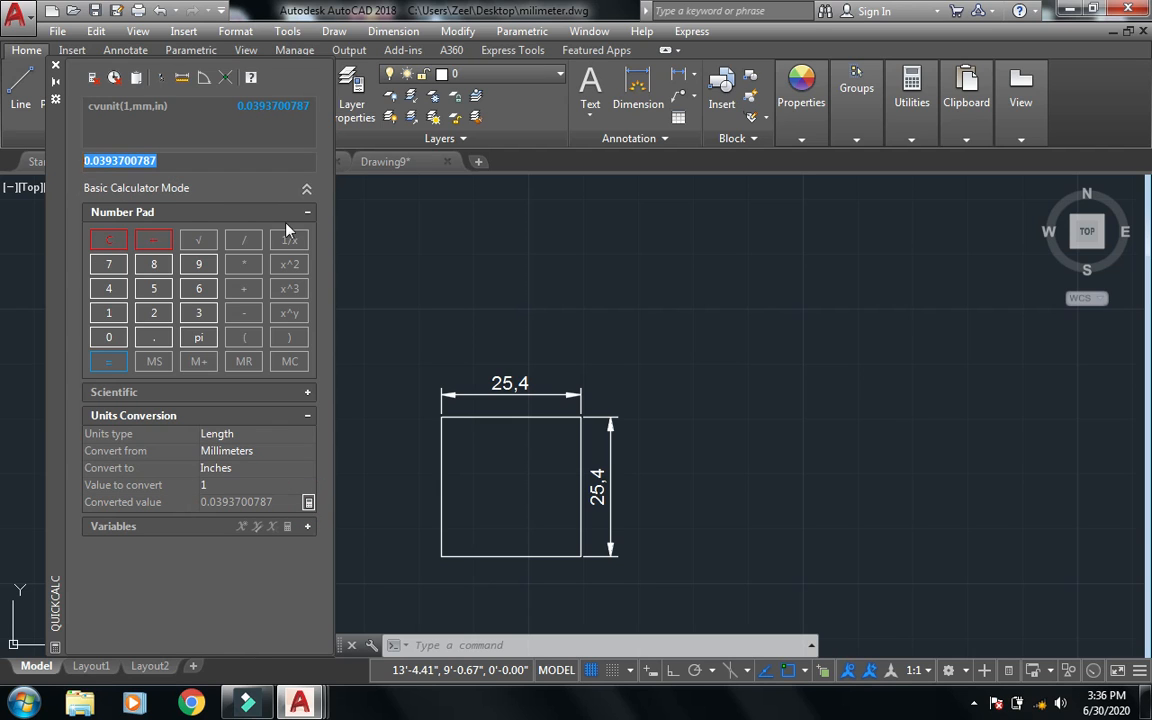
{"action": "left_click", "coordinate": [560, 295]}
{"action": "left_click", "coordinate": [559, 295]}
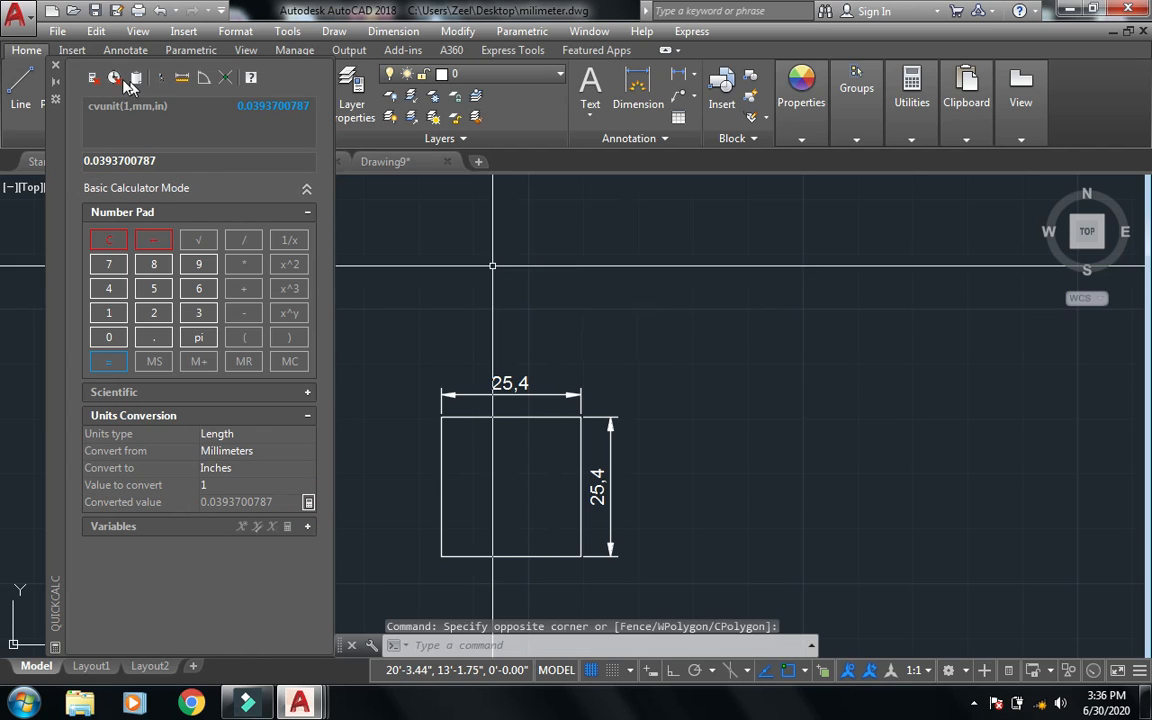
{"action": "left_click", "coordinate": [55, 66]}
{"action": "key", "text": "Escape"}
{"action": "key", "text": "Escape"}
{"action": "key", "text": "Escape"}
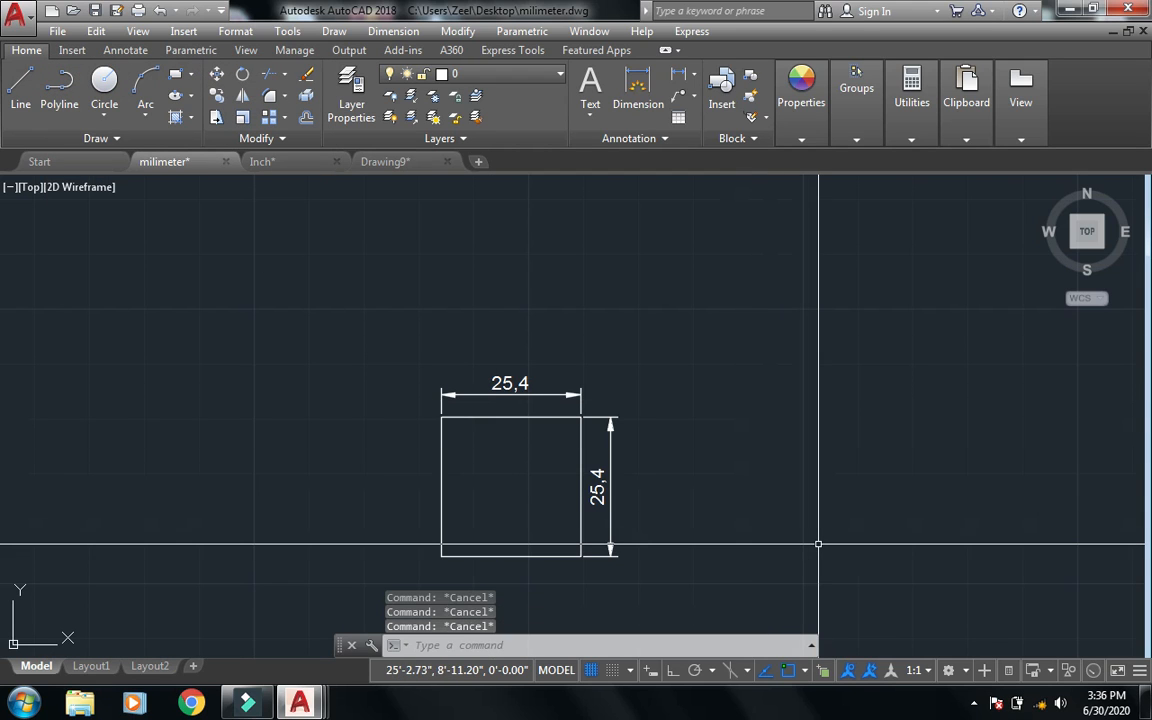
- Scale all objects about the square's lower-left corner, pasting the copied 0.0393700787 as the scale factor
{"action": "type", "text": "sc"}
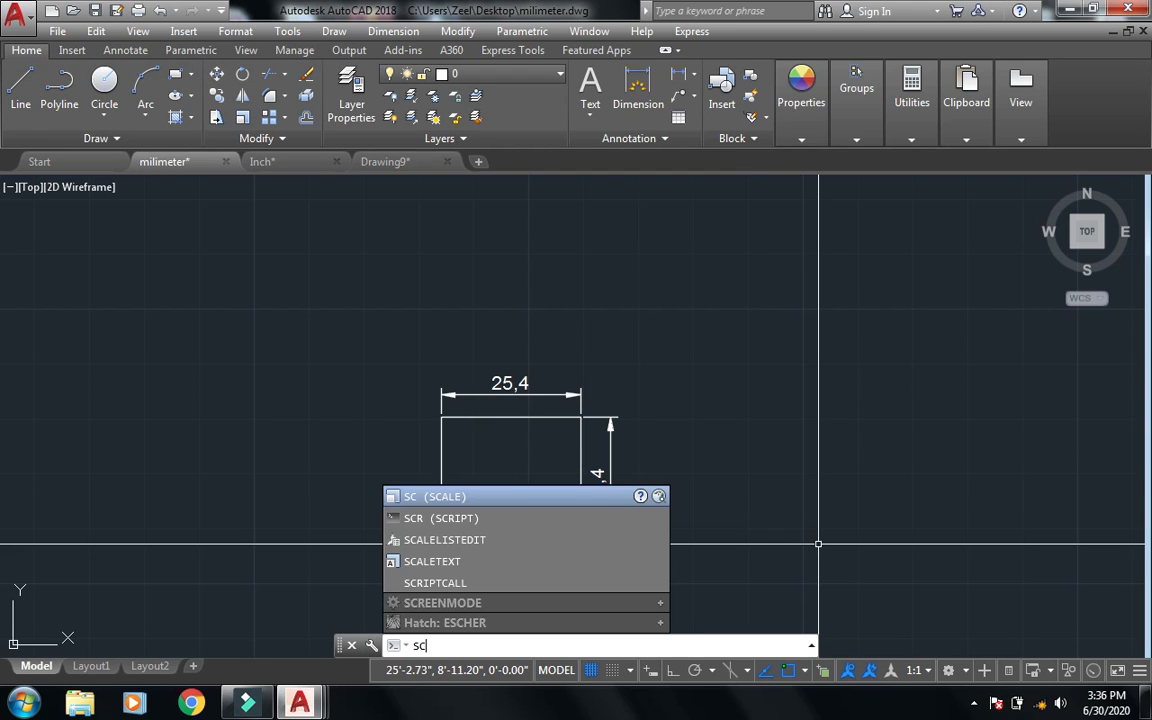
{"action": "type", "text": "al"}
{"action": "key", "text": "Return"}
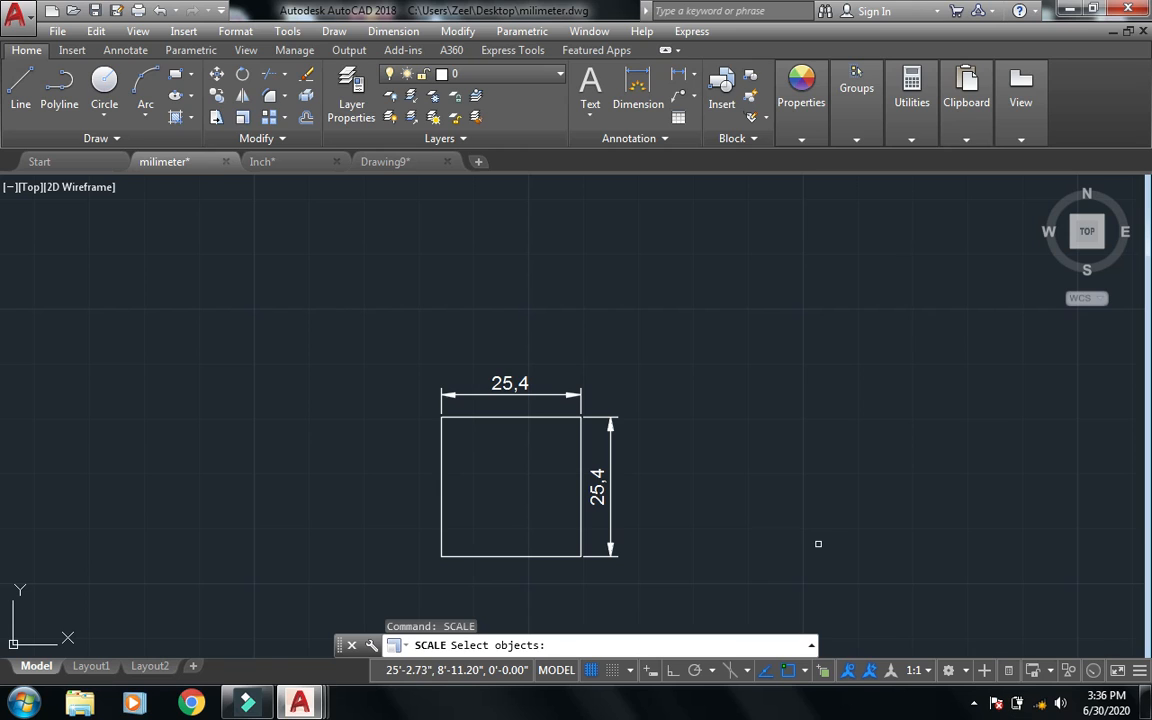
{"action": "type", "text": "all"}
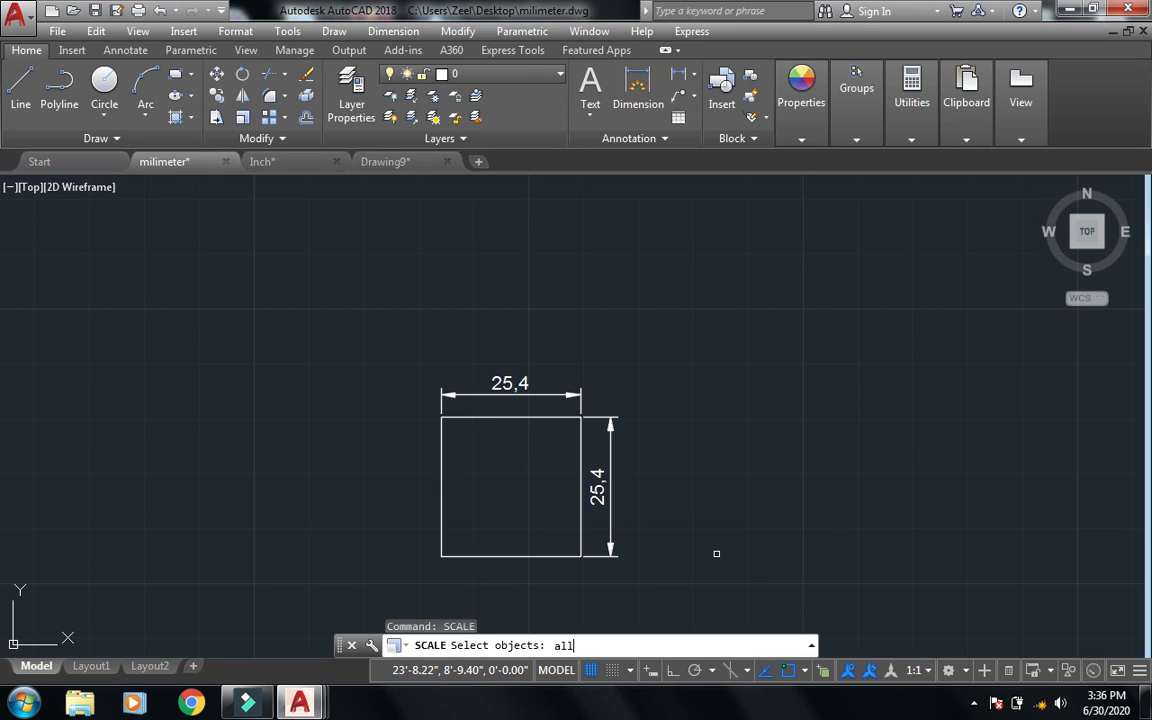
{"action": "key", "text": "Return"}
{"action": "key", "text": "Return"}
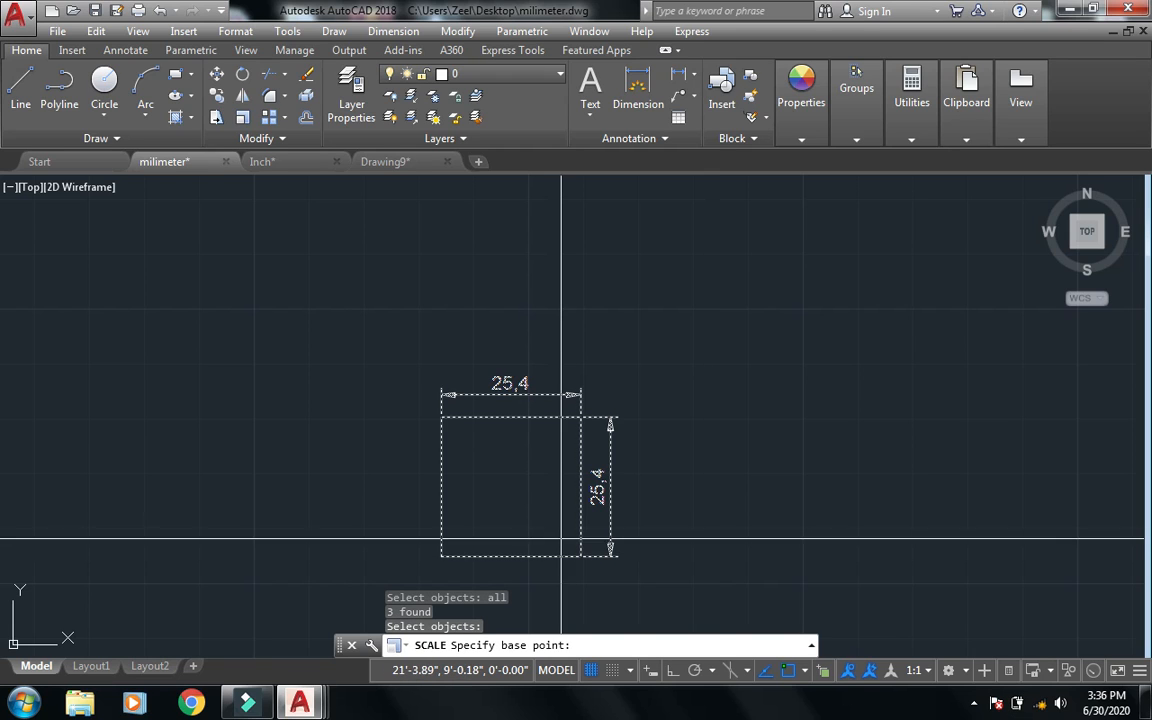
{"action": "left_click", "coordinate": [441, 556]}
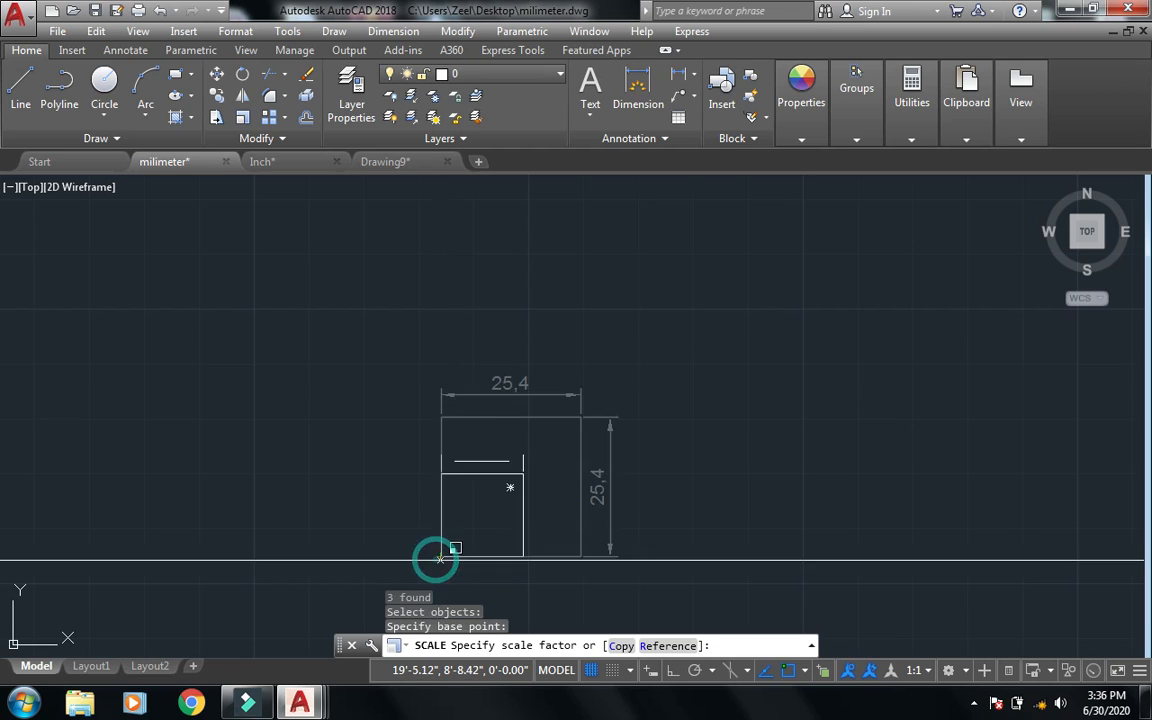
{"action": "right_click", "coordinate": [720, 647]}
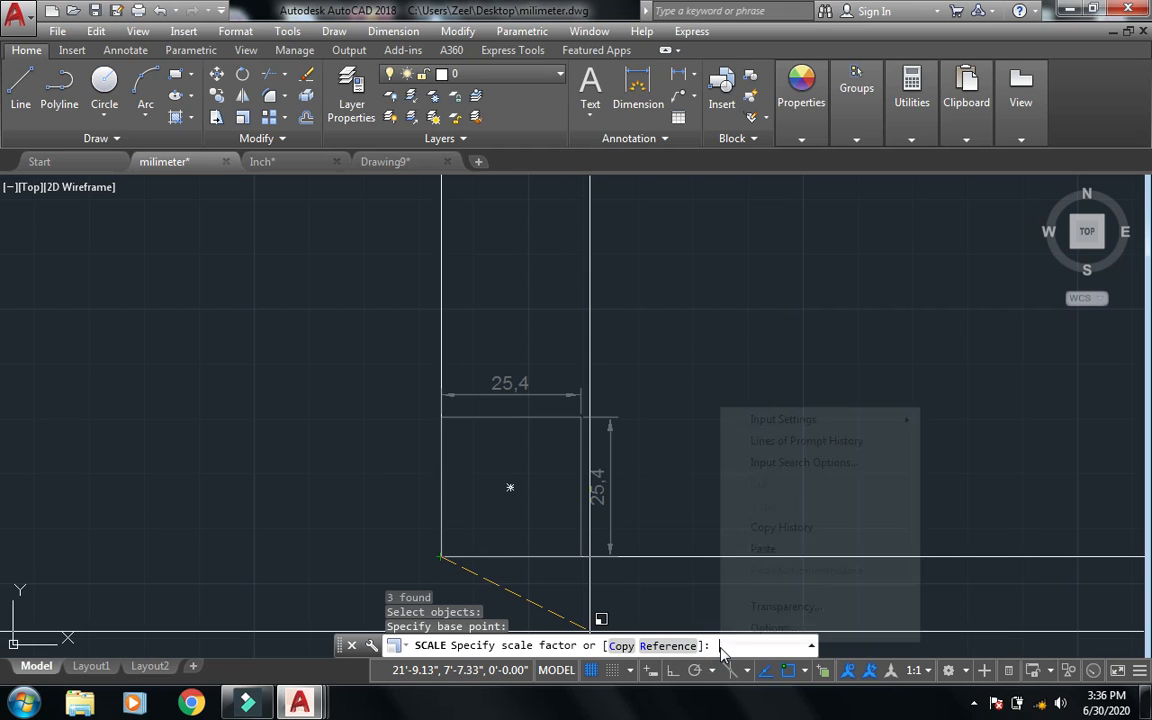
{"action": "left_click", "coordinate": [784, 548]}
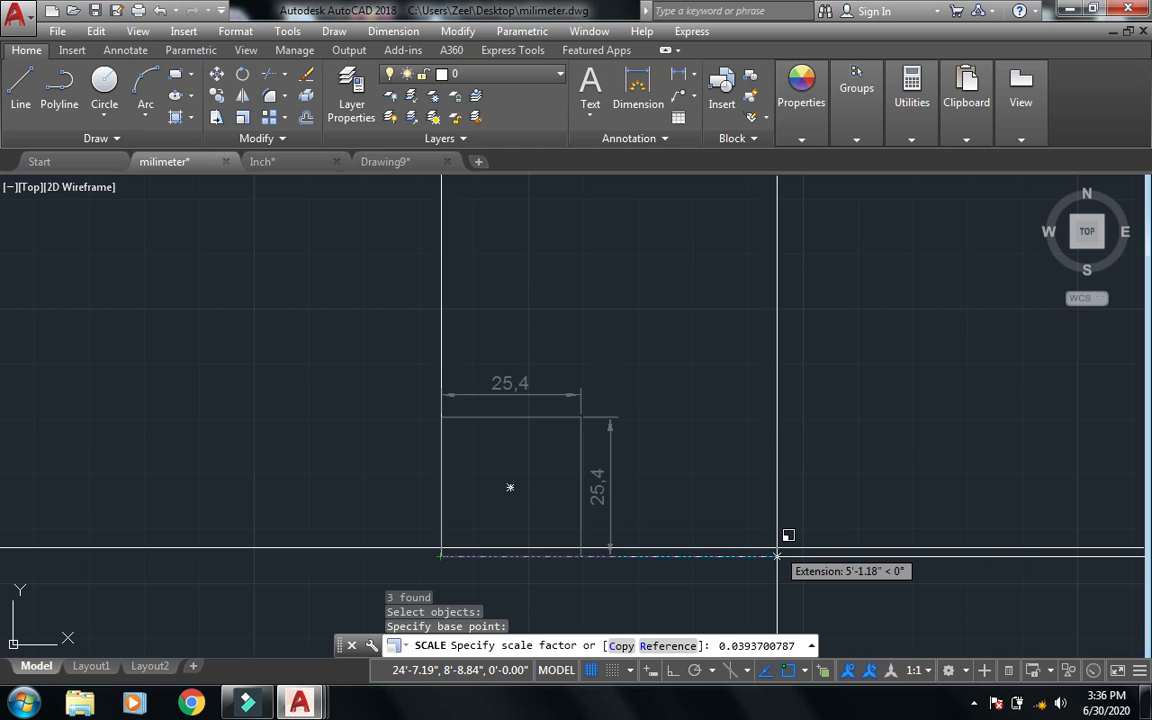
{"action": "key", "text": "Return"}
- Zoom to the drawing's extents and measure the scaled square from its lower-left to its upper-right corner
{"action": "type", "text": "z ZOOM"}
{"action": "key", "text": "Return"}
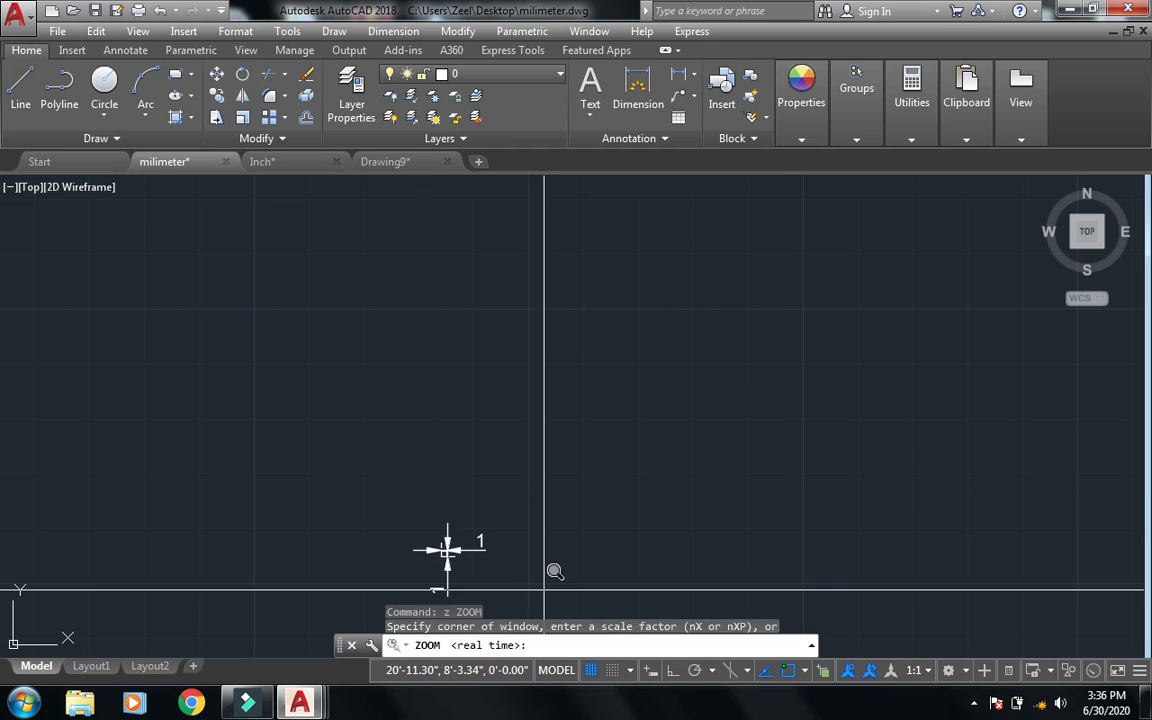
{"action": "type", "text": "e"}
{"action": "key", "text": "Return"}
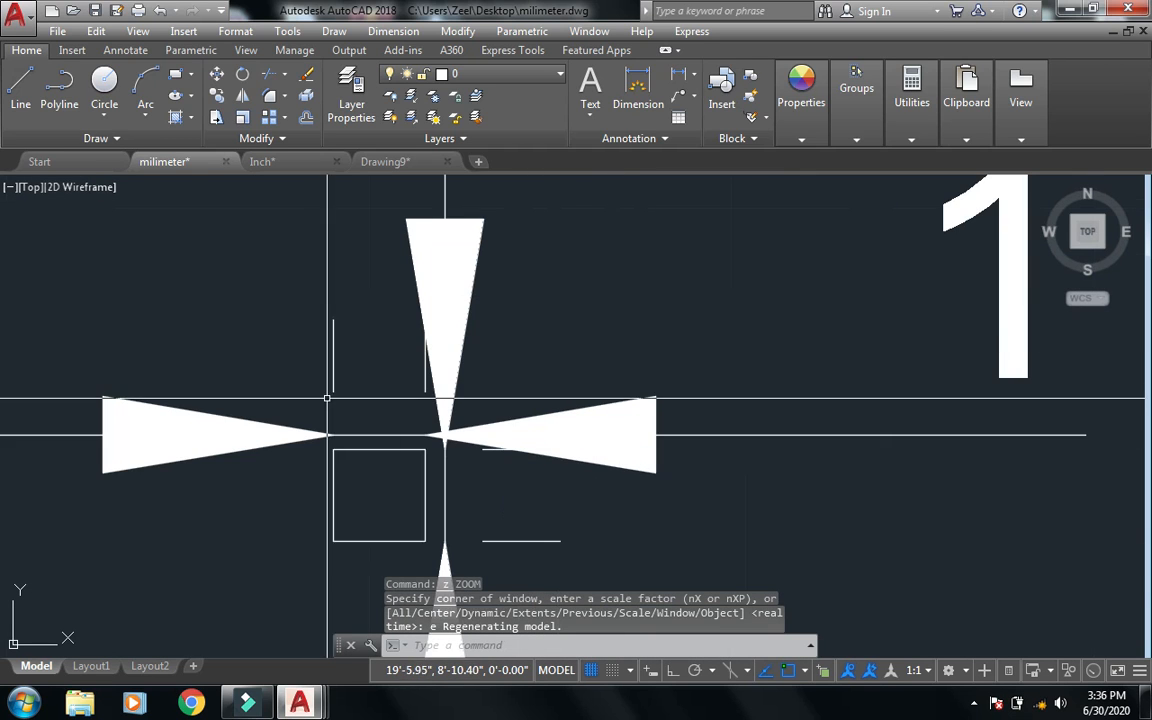
{"action": "type", "text": "di"}
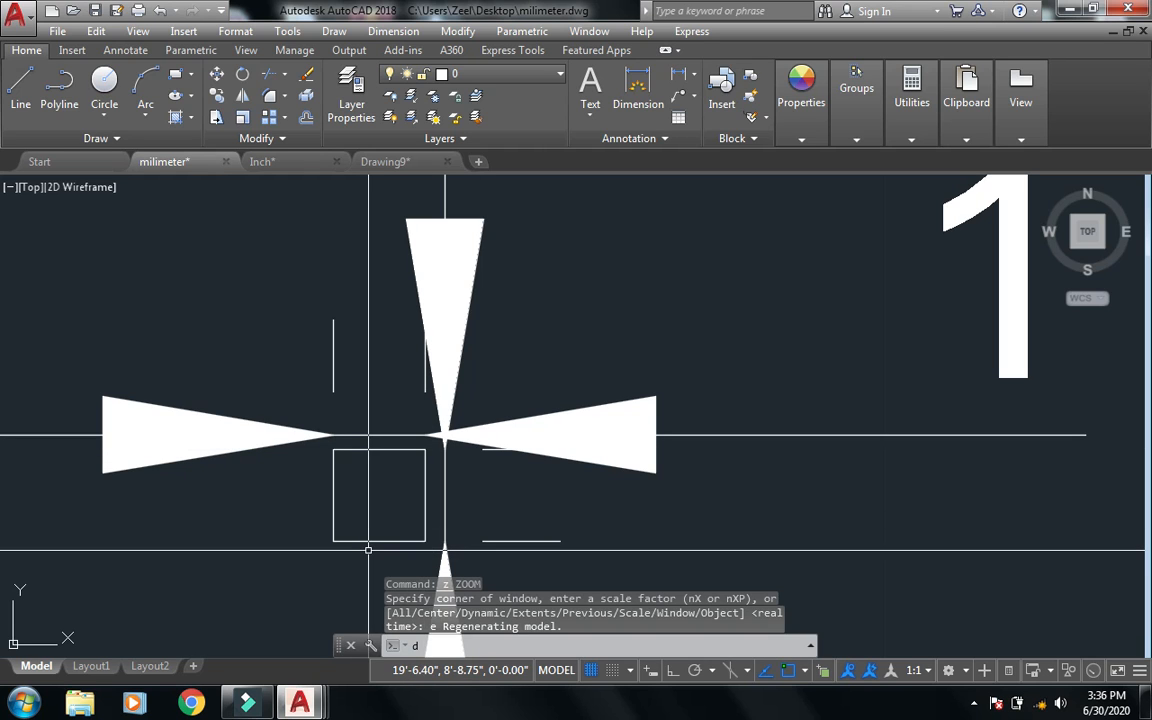
{"action": "key", "text": "Return"}
{"action": "left_click", "coordinate": [333, 541]}
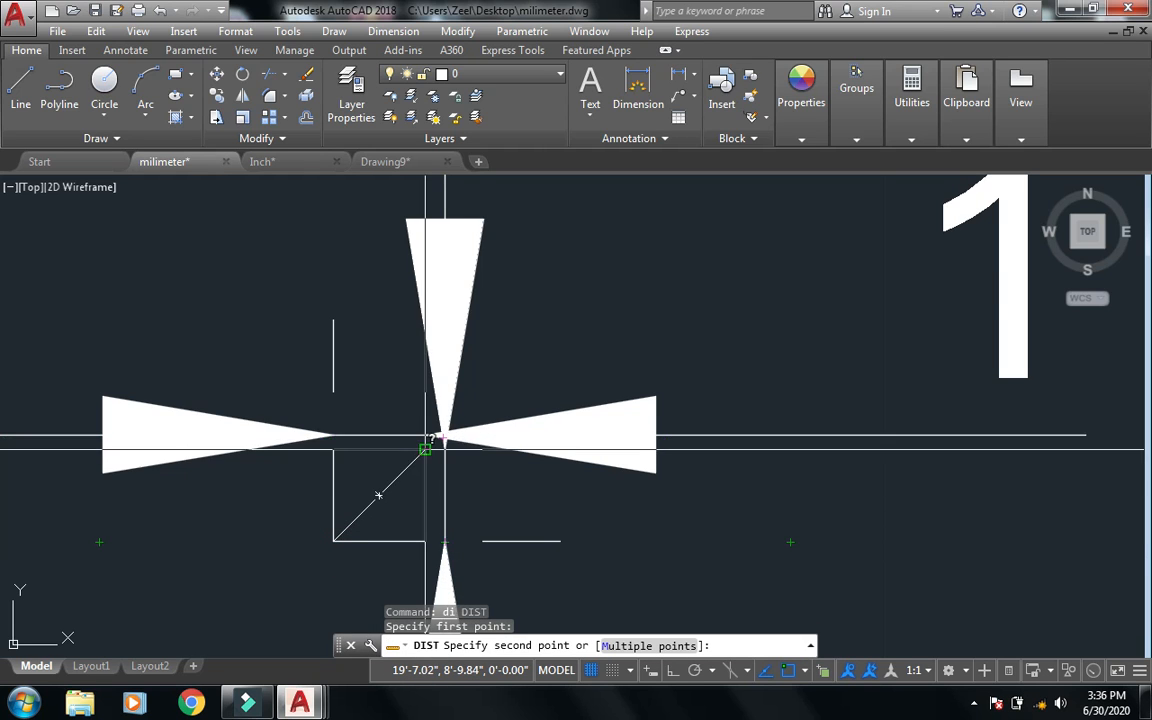
{"action": "left_click", "coordinate": [424, 450]}
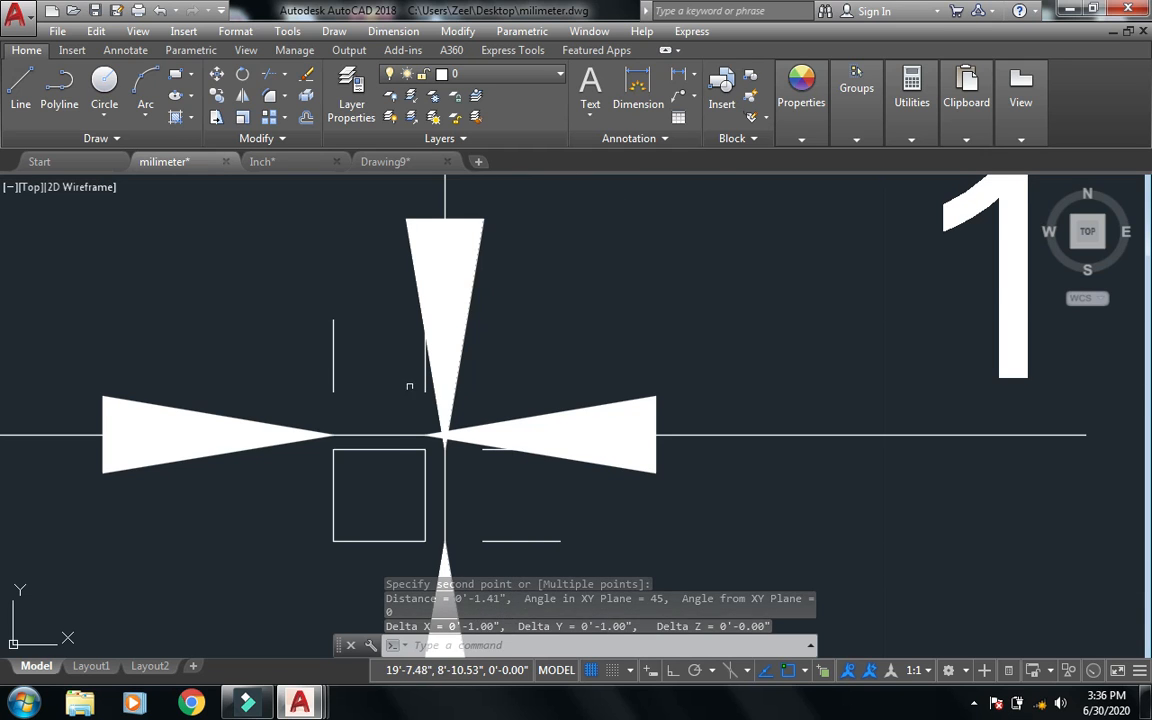
- List the properties of the square's horizontal dimension
{"action": "scroll", "coordinate": [498, 414], "scroll_direction": "down", "scroll_amount": 3}
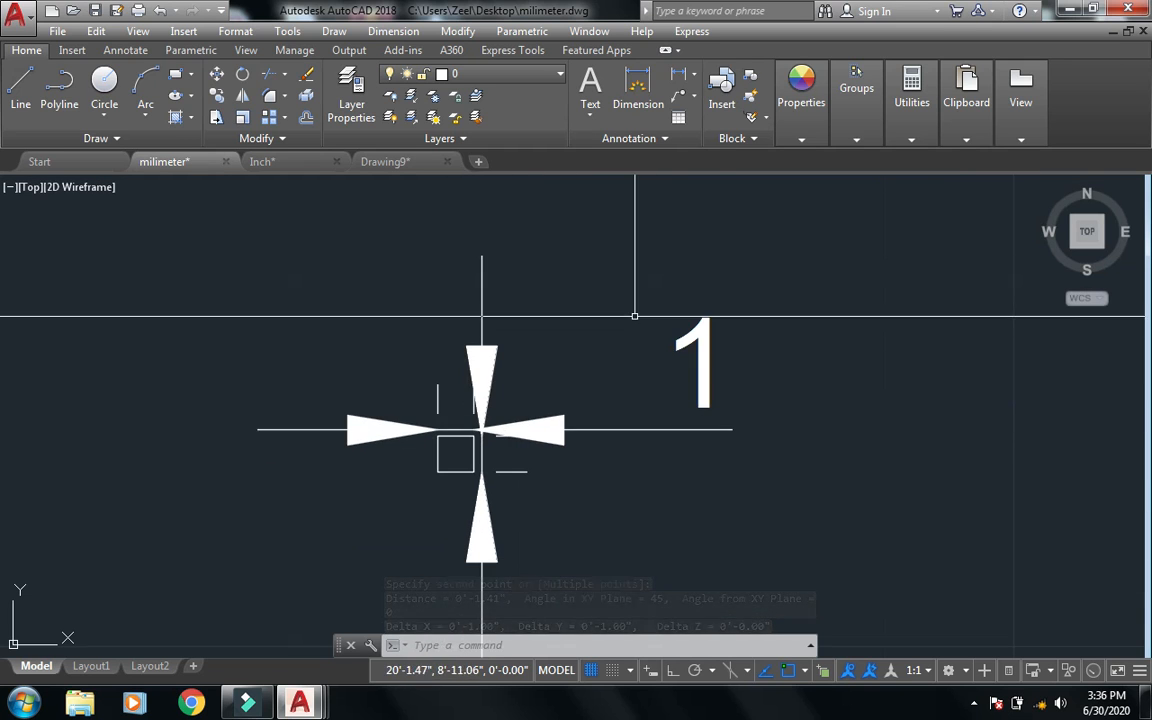
{"action": "type", "text": "d"}
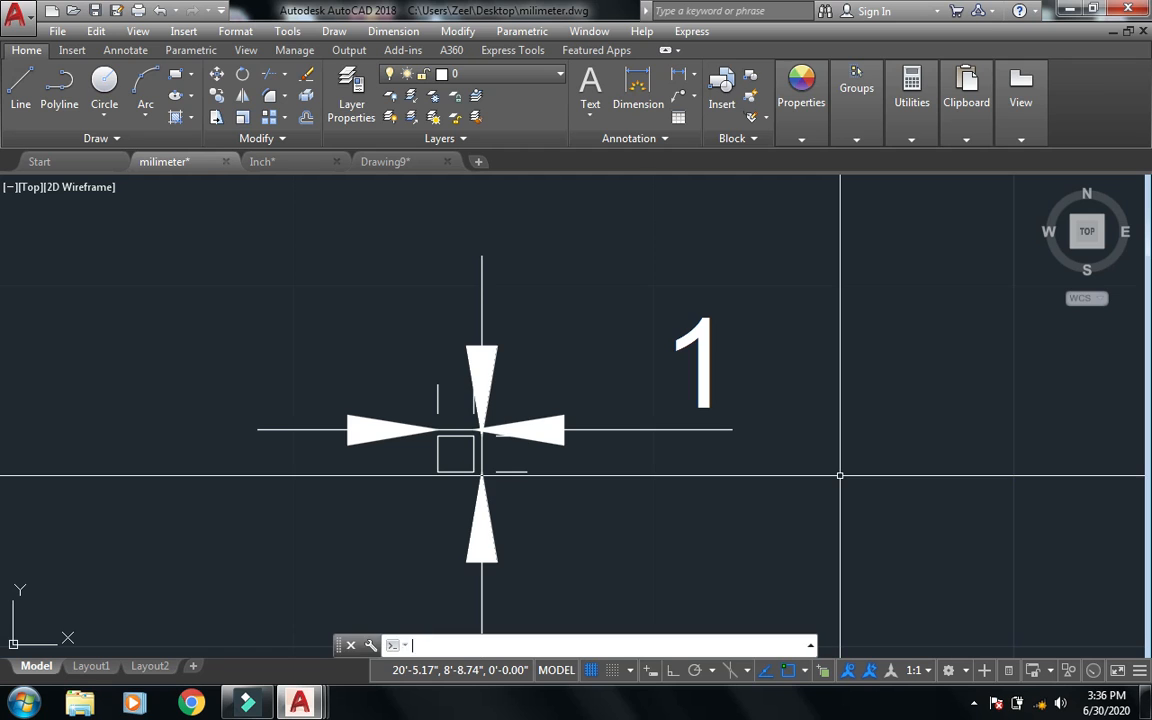
{"action": "key", "text": "Escape"}
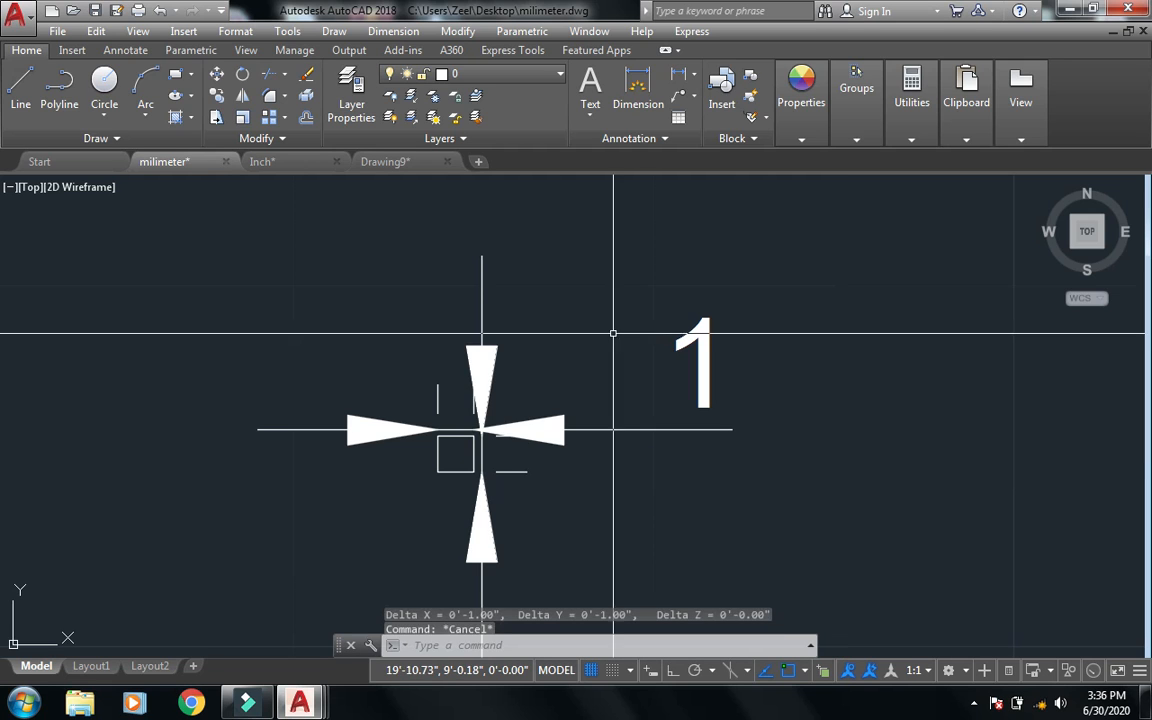
{"action": "left_click", "coordinate": [758, 291]}
{"action": "left_click", "coordinate": [599, 373]}
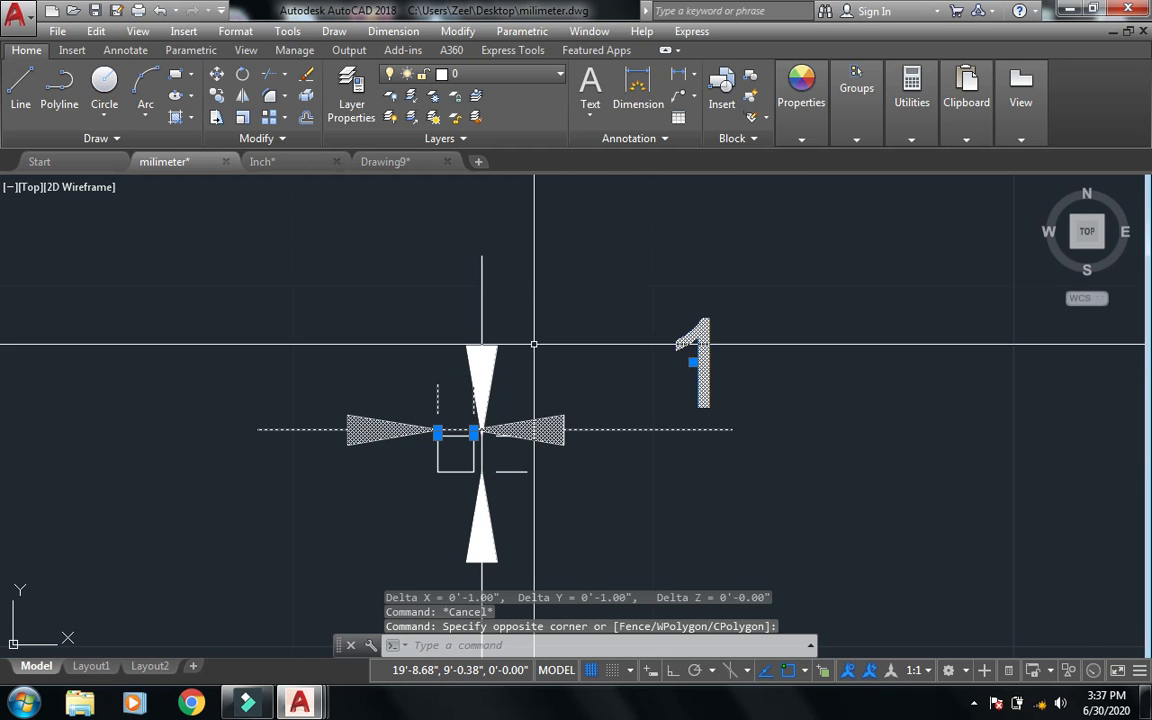
{"action": "type", "text": "li"}
{"action": "key", "text": "Return"}
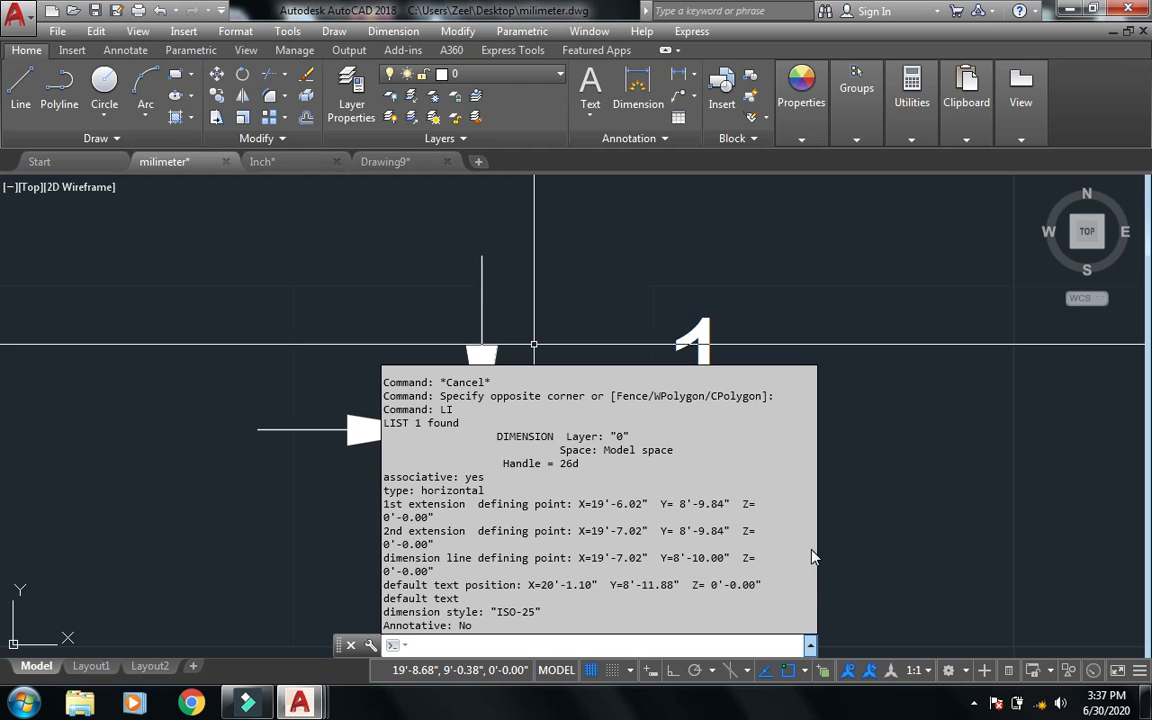
- Widen the command history, examine the listing for the dimension's style name, and dismiss it
{"action": "left_click_drag", "start_coordinate": [817, 549], "coordinate": [1002, 488]}
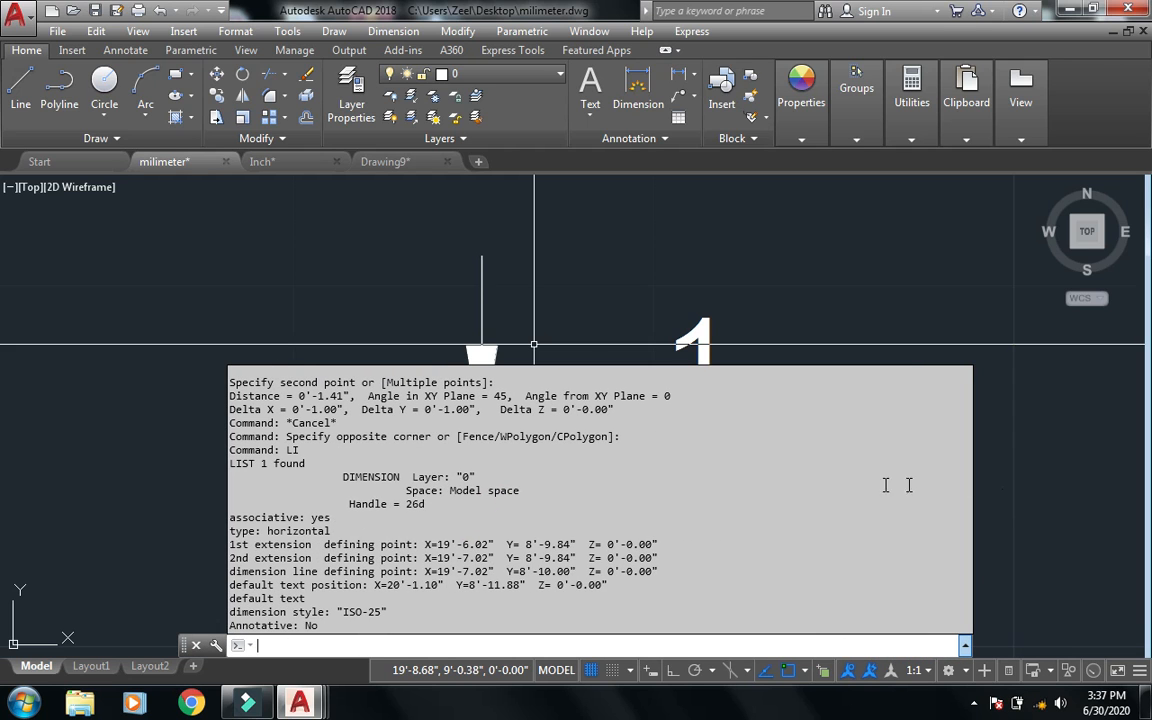
{"action": "left_click", "coordinate": [439, 458]}
{"action": "scroll", "coordinate": [420, 465], "scroll_direction": "up", "scroll_amount": 3}
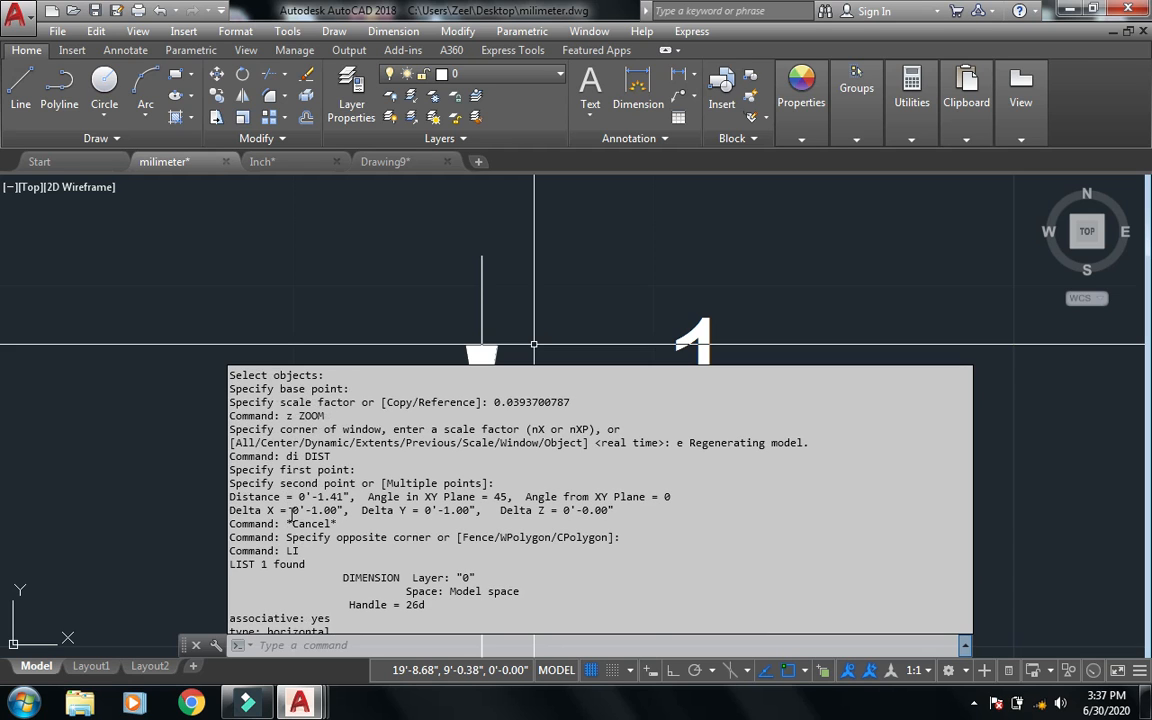
{"action": "scroll", "coordinate": [295, 516], "scroll_direction": "down", "scroll_amount": 3}
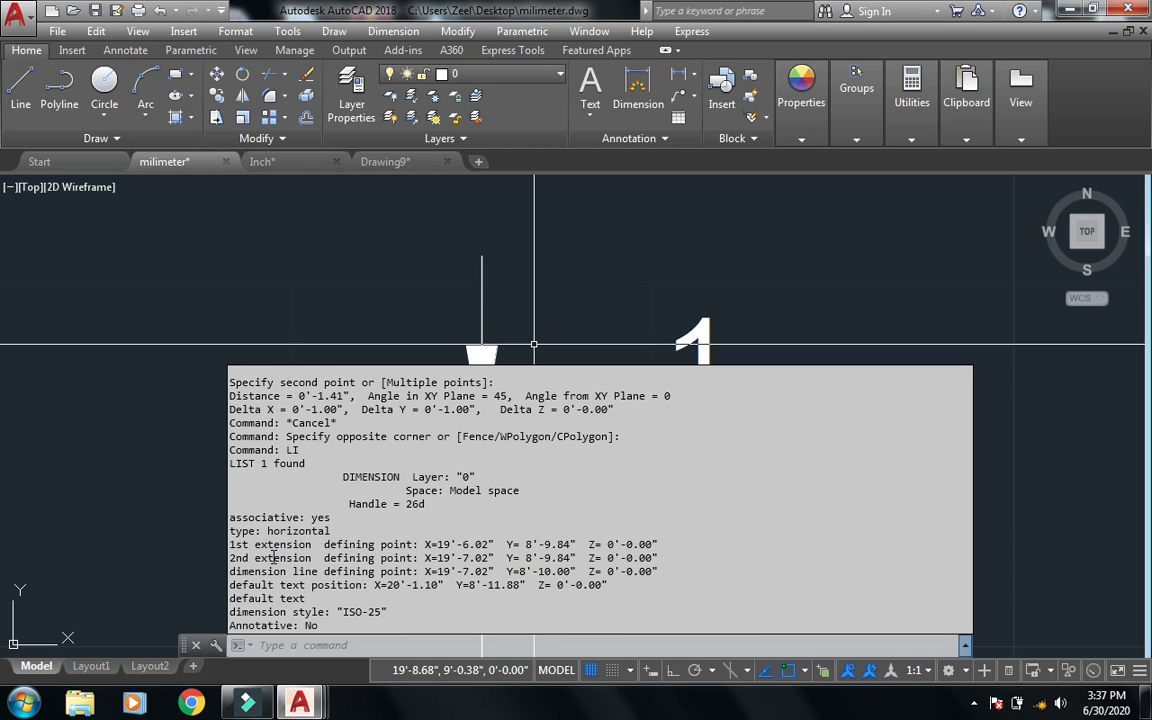
{"action": "left_click_drag", "start_coordinate": [338, 612], "coordinate": [388, 611]}
{"action": "left_click", "coordinate": [860, 212]}
{"action": "key", "text": "Escape"}
{"action": "key", "text": "Escape"}
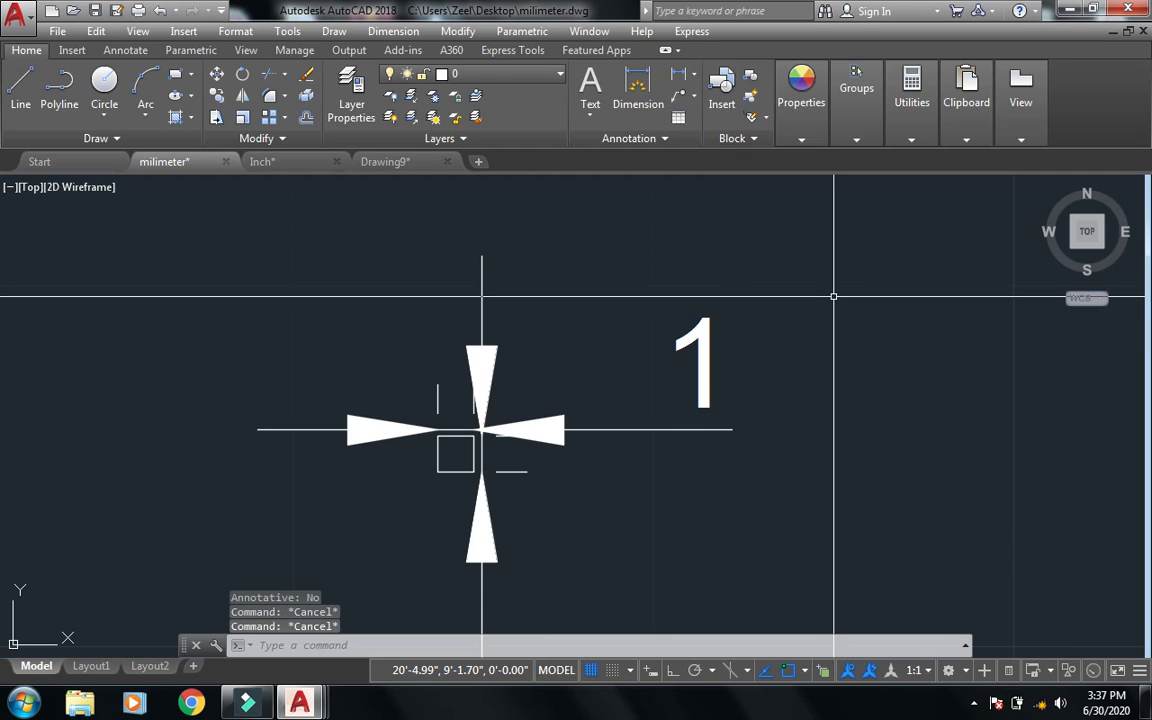
- Set the ISO-25 dimension style's primary linear unit format to Engineering and regenerate the drawing
{"action": "type", "text": "d"}
{"action": "key", "text": "Return"}
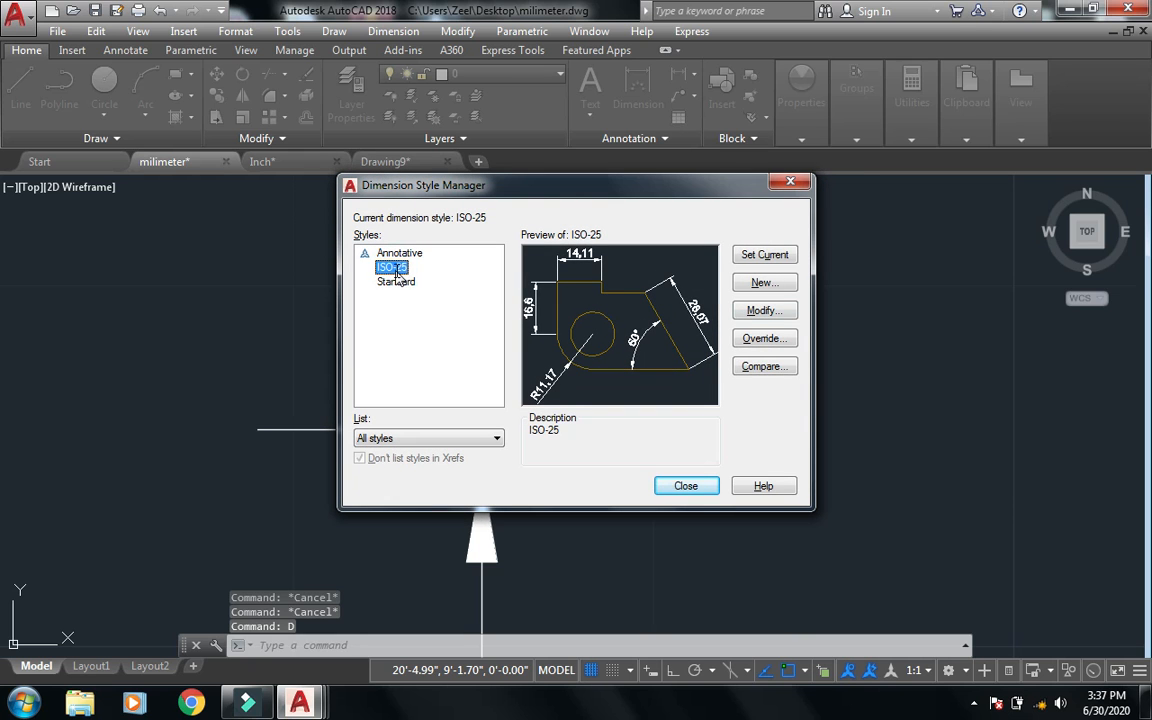
{"action": "left_click", "coordinate": [764, 311]}
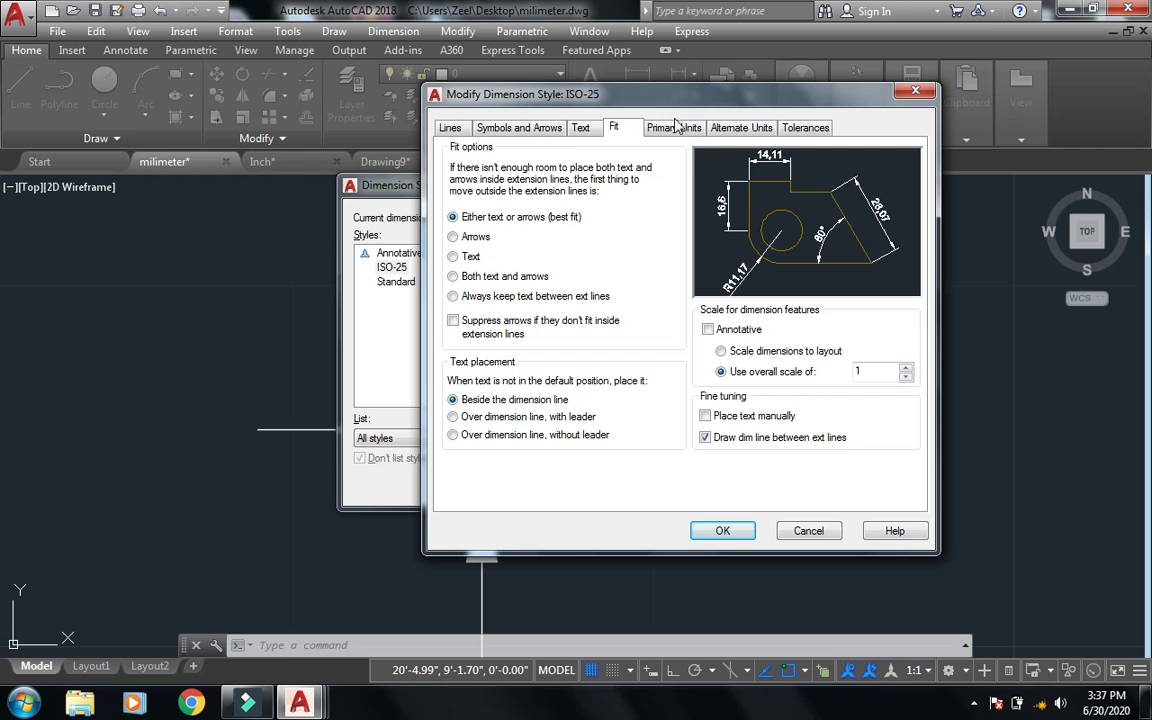
{"action": "left_click", "coordinate": [676, 130]}
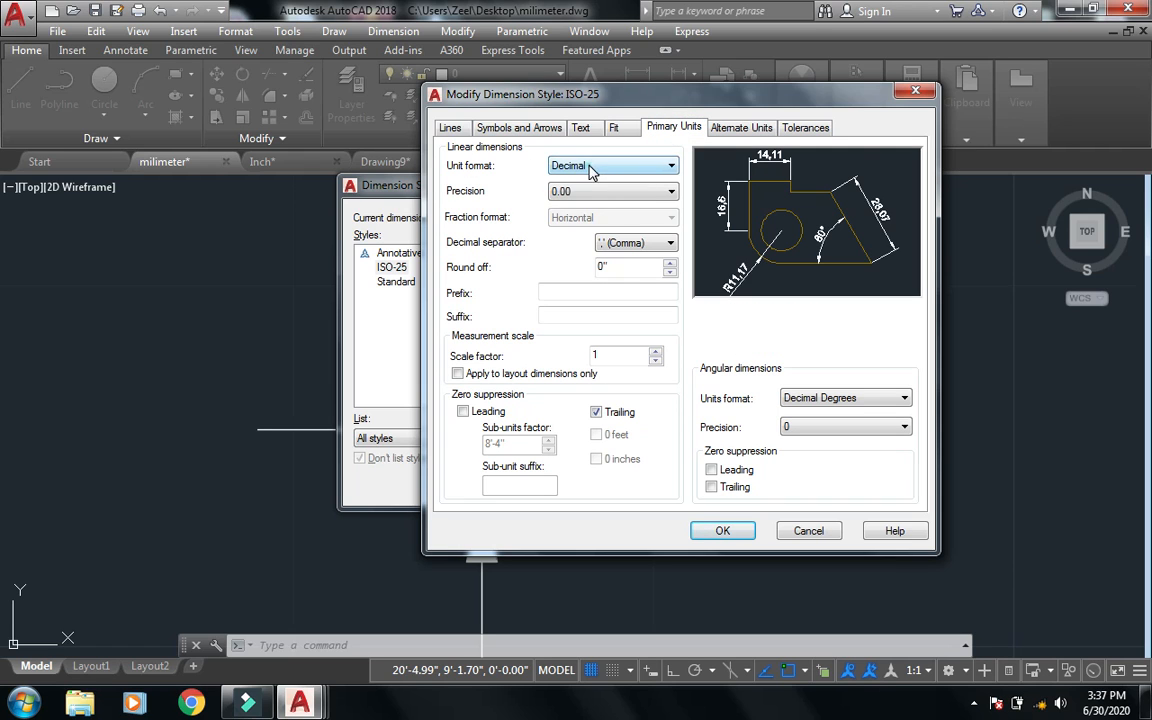
{"action": "left_click", "coordinate": [590, 167]}
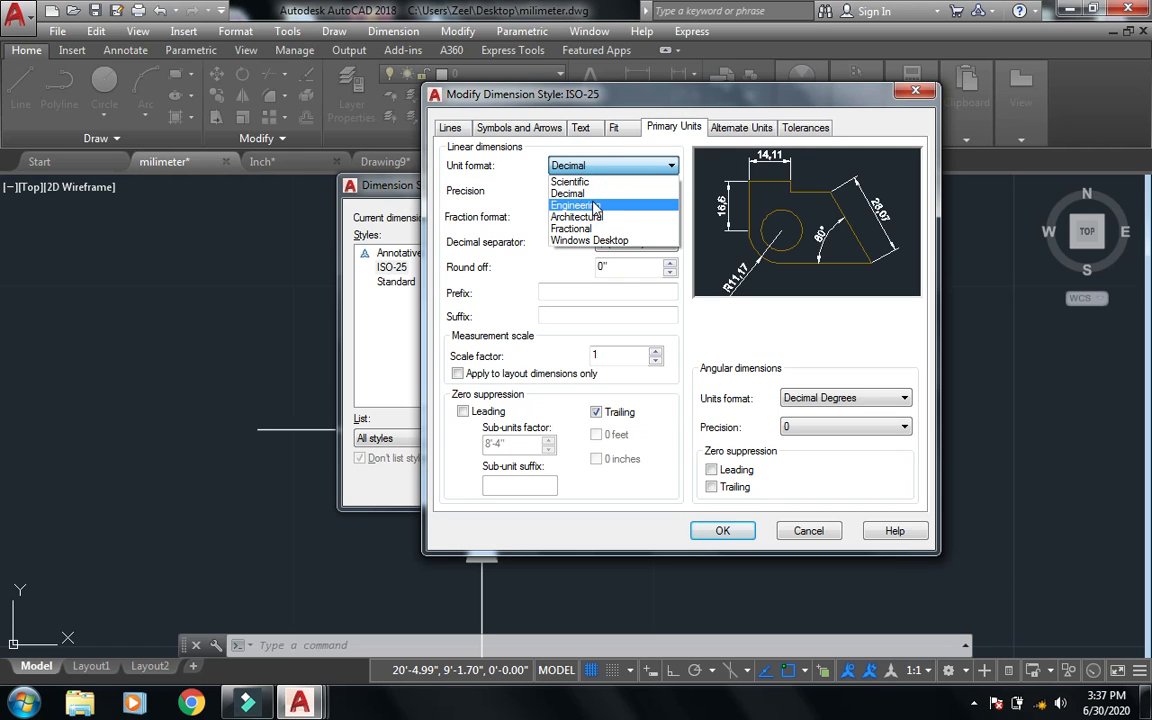
{"action": "left_click", "coordinate": [595, 206]}
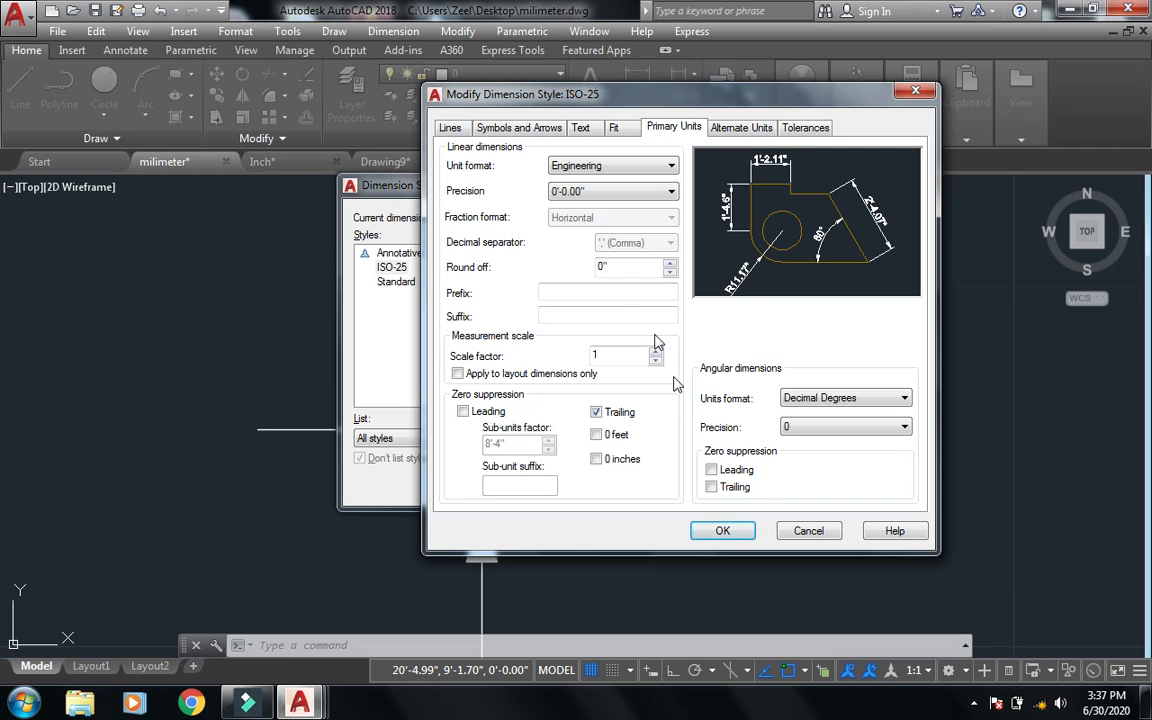
{"action": "left_click", "coordinate": [736, 531]}
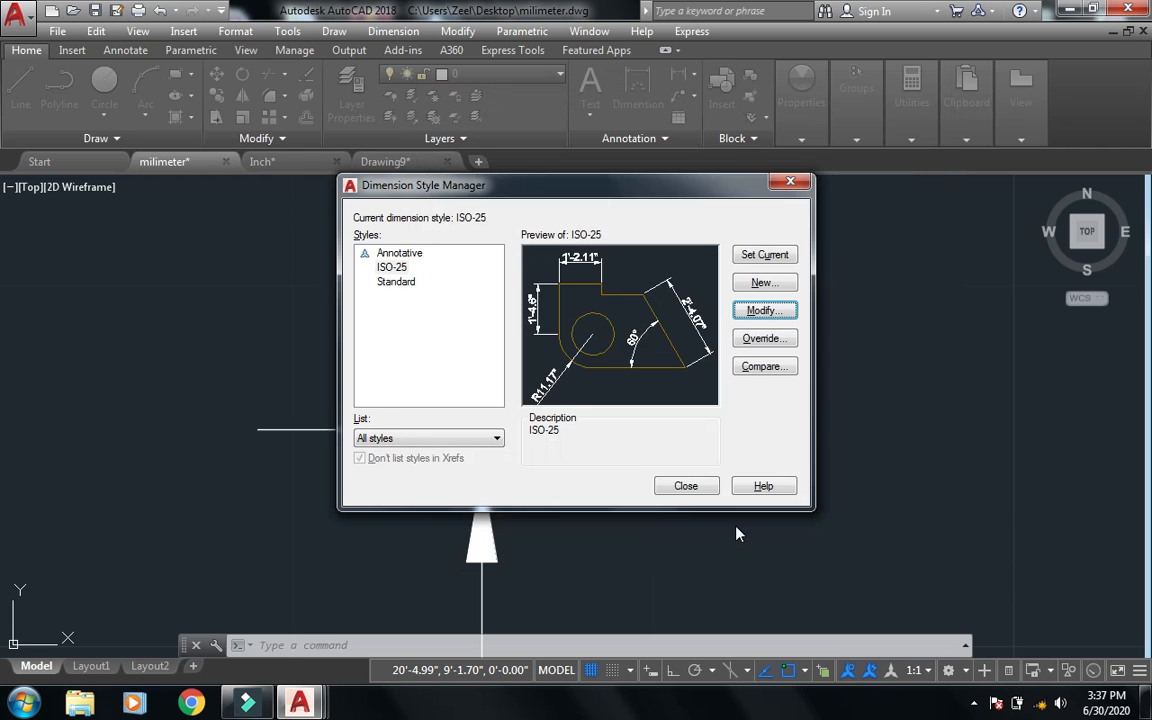
{"action": "left_click", "coordinate": [686, 487]}
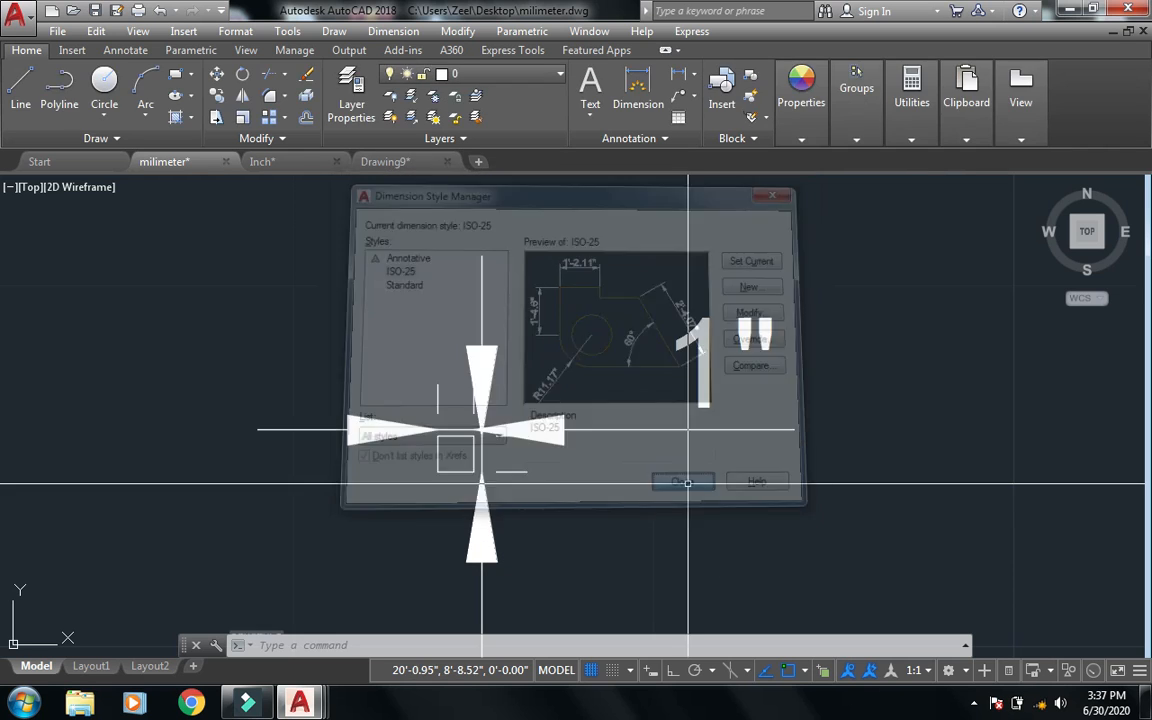
{"action": "type", "text": "rea"}
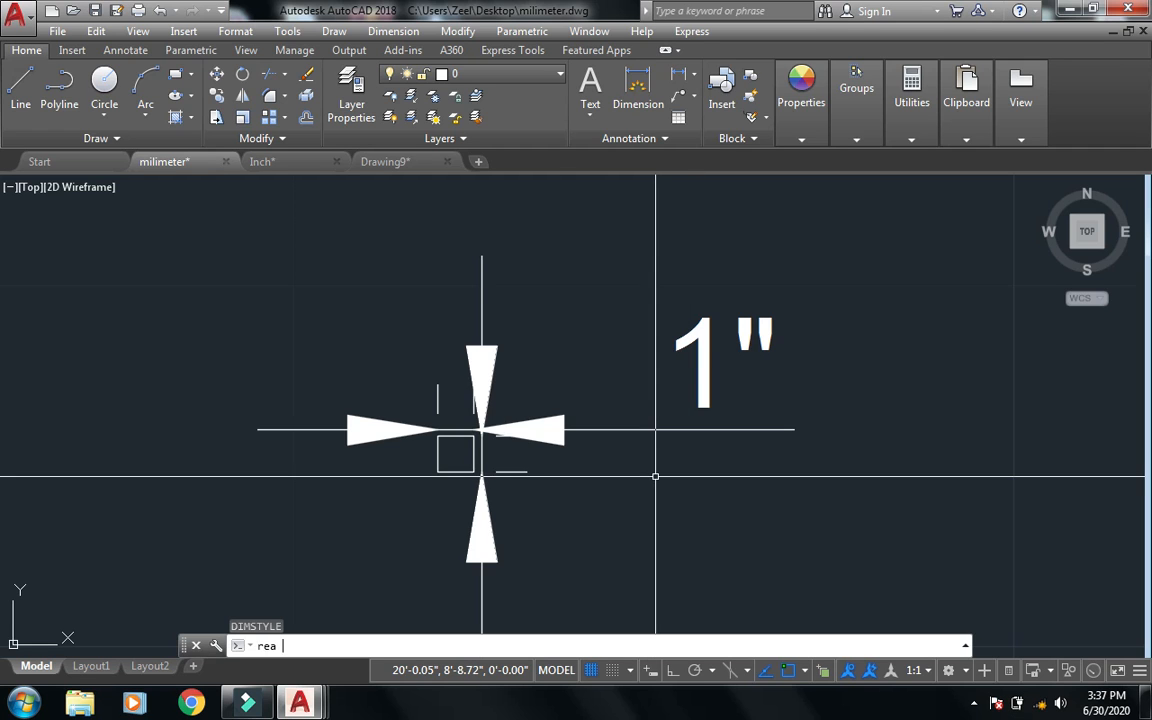
{"action": "key", "text": "Return"}
{"action": "scroll", "coordinate": [445, 446], "scroll_direction": "up", "scroll_amount": 2}
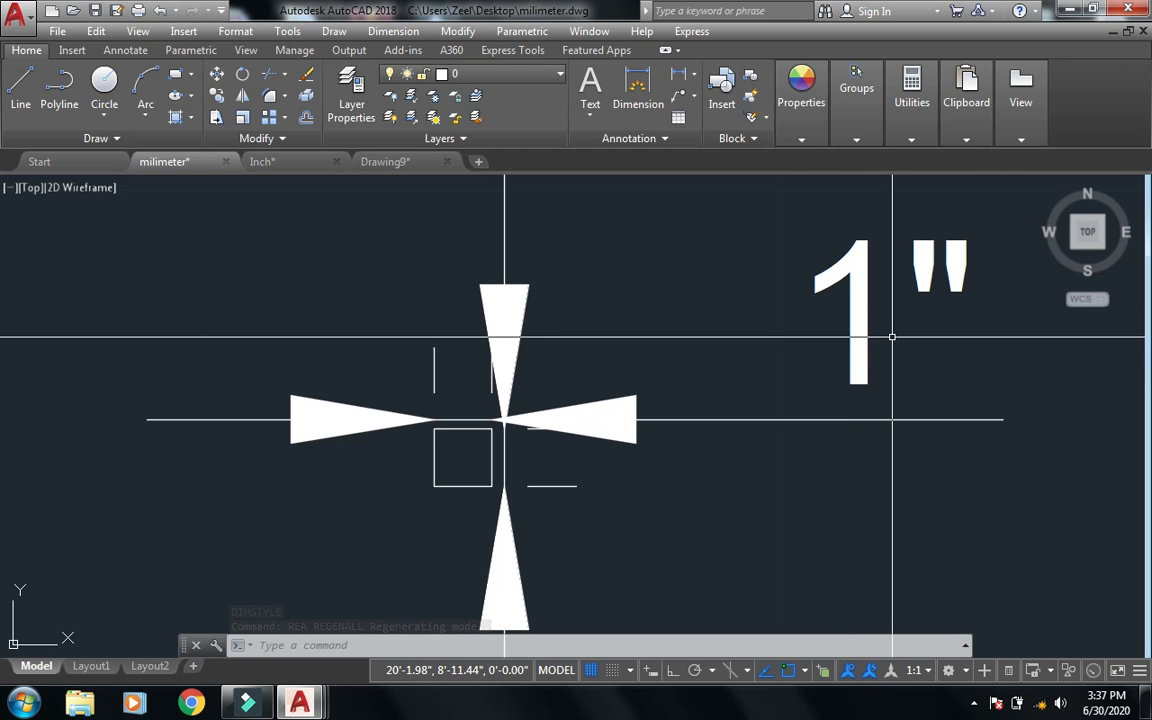
- Reduce the ISO-25 dimension style's overall scale to suit the one-inch square and save the millimeter drawing
{"action": "type", "text": "d"}
{"action": "key", "text": "Return"}
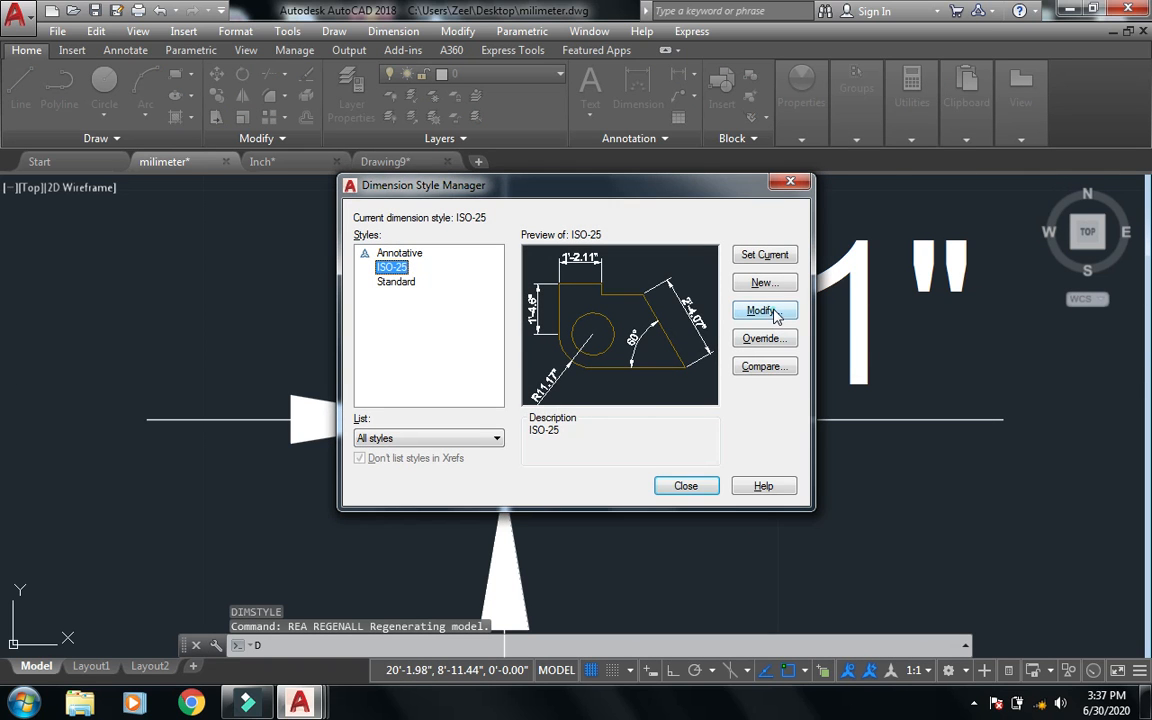
{"action": "left_click", "coordinate": [764, 311]}
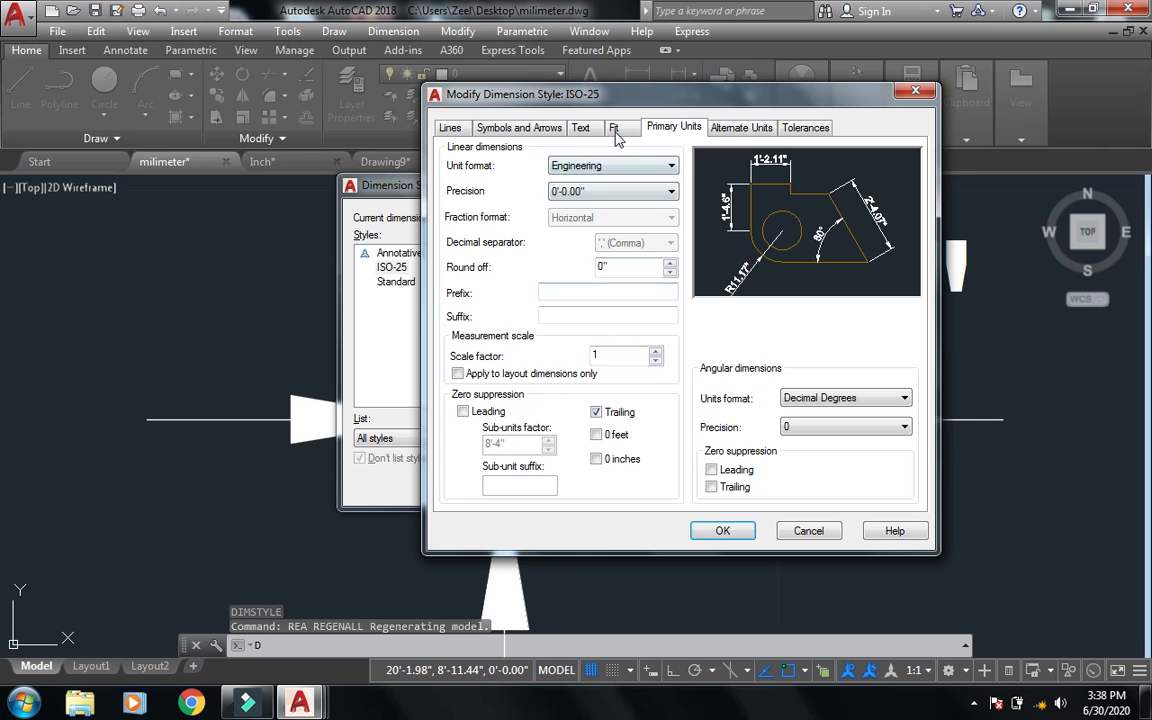
{"action": "left_click", "coordinate": [614, 128]}
{"action": "double_click", "coordinate": [872, 371]}
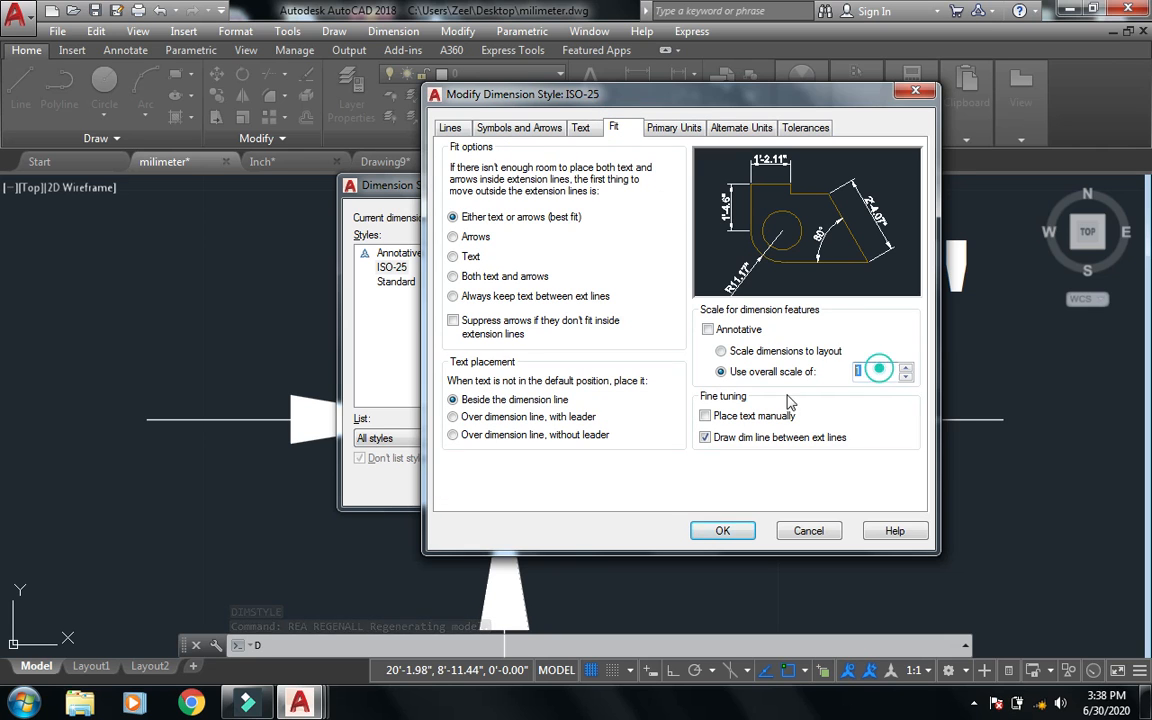
{"action": "left_click", "coordinate": [703, 530]}
{"action": "left_click", "coordinate": [690, 481]}
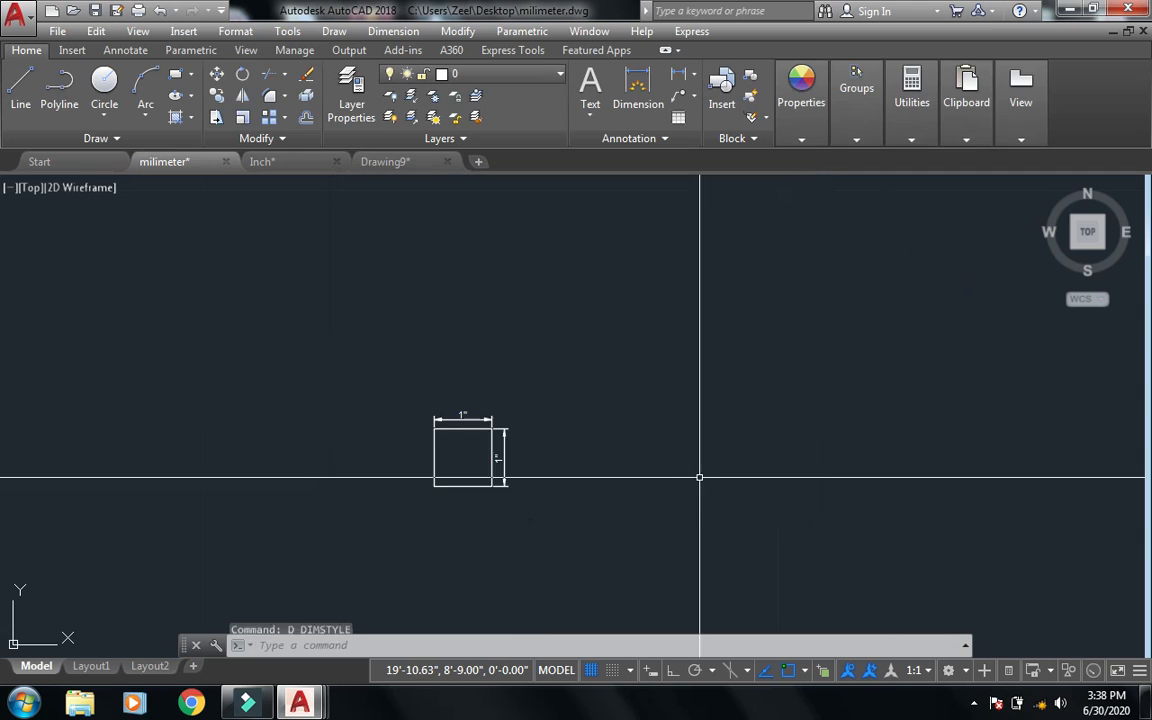
{"action": "scroll", "coordinate": [451, 467], "scroll_direction": "up", "scroll_amount": 4}
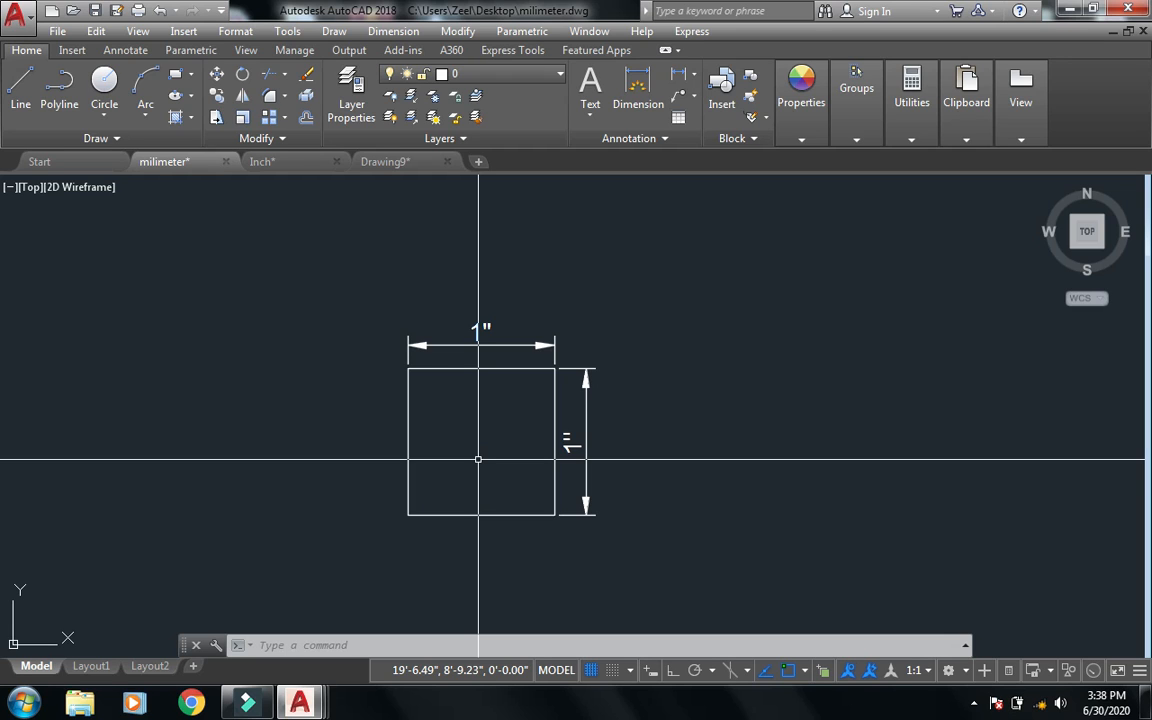
{"action": "key", "text": "ctrl+s"}
- In the Inch drawing, set the length units to Decimal with 0.00 precision and the insertion scale to Millimeters
{"action": "left_click", "coordinate": [291, 161]}
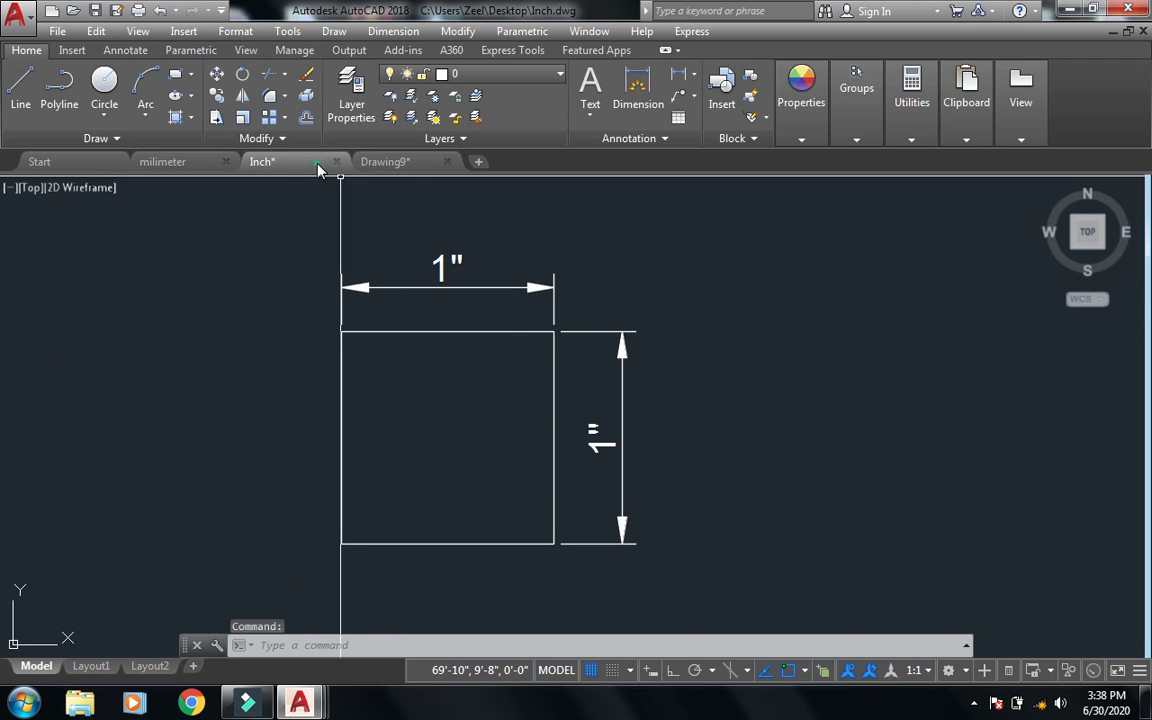
{"action": "scroll", "coordinate": [330, 416], "scroll_direction": "down", "scroll_amount": 2}
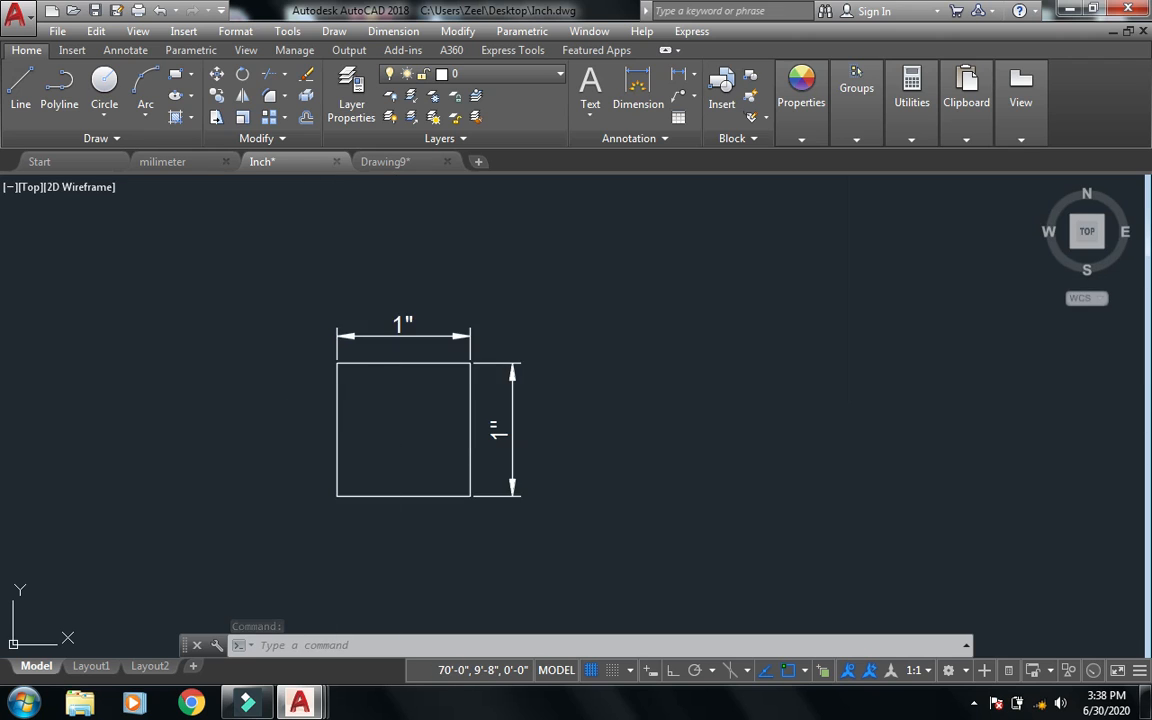
{"action": "middle_click_drag", "start_coordinate": [610, 305], "coordinate": [661, 349]}
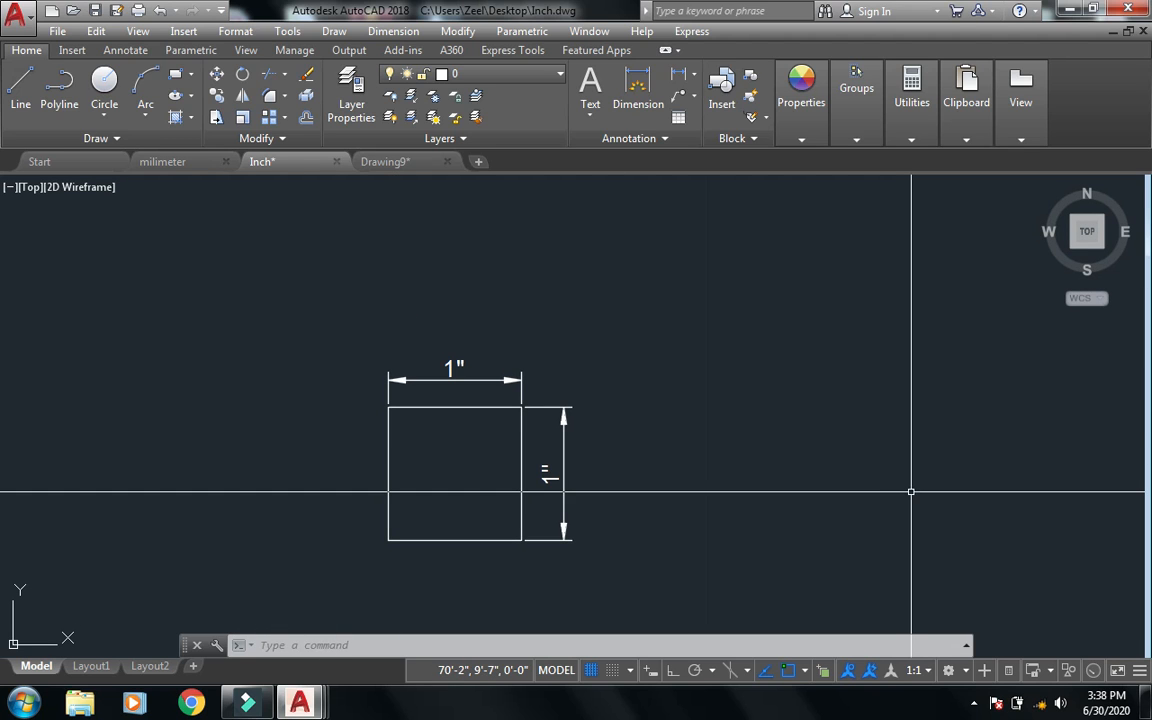
{"action": "type", "text": "u"}
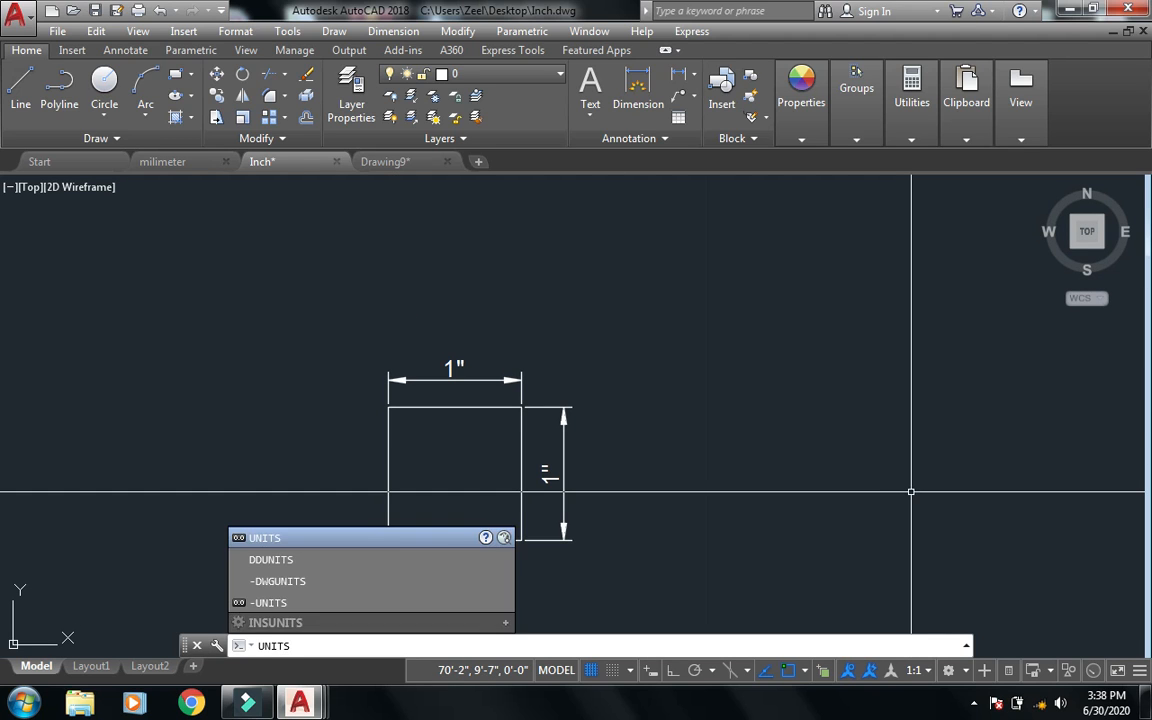
{"action": "key", "text": "Return"}
{"action": "left_click", "coordinate": [533, 270]}
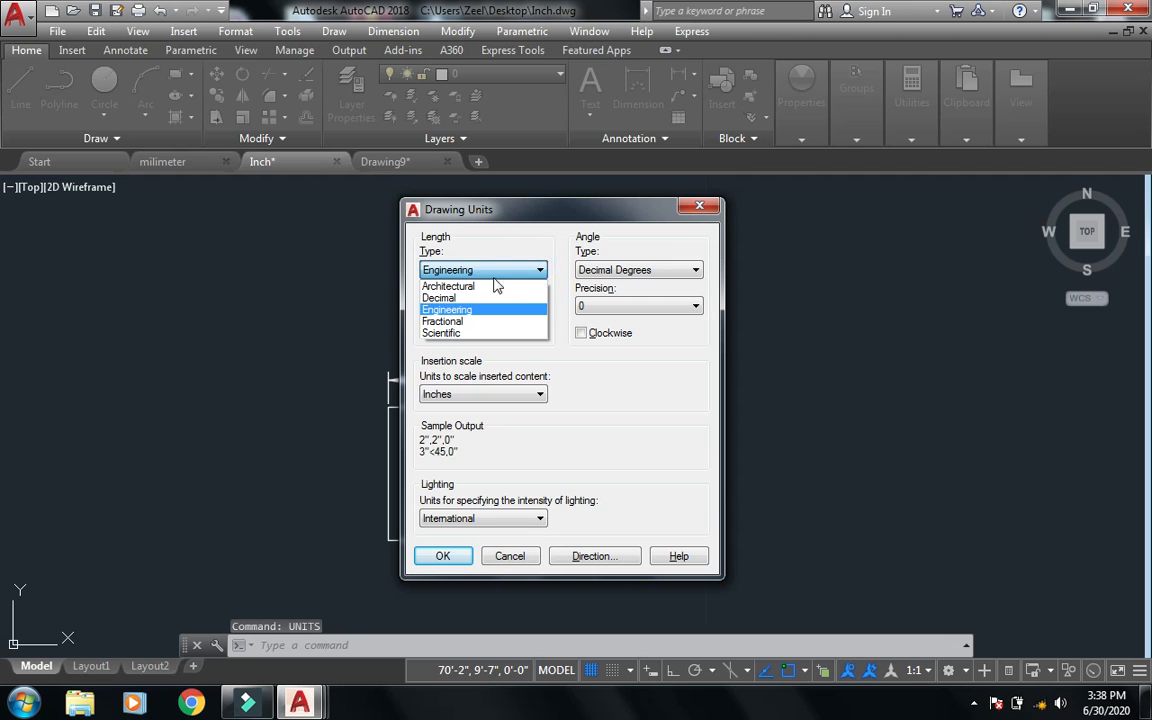
{"action": "left_click", "coordinate": [472, 301]}
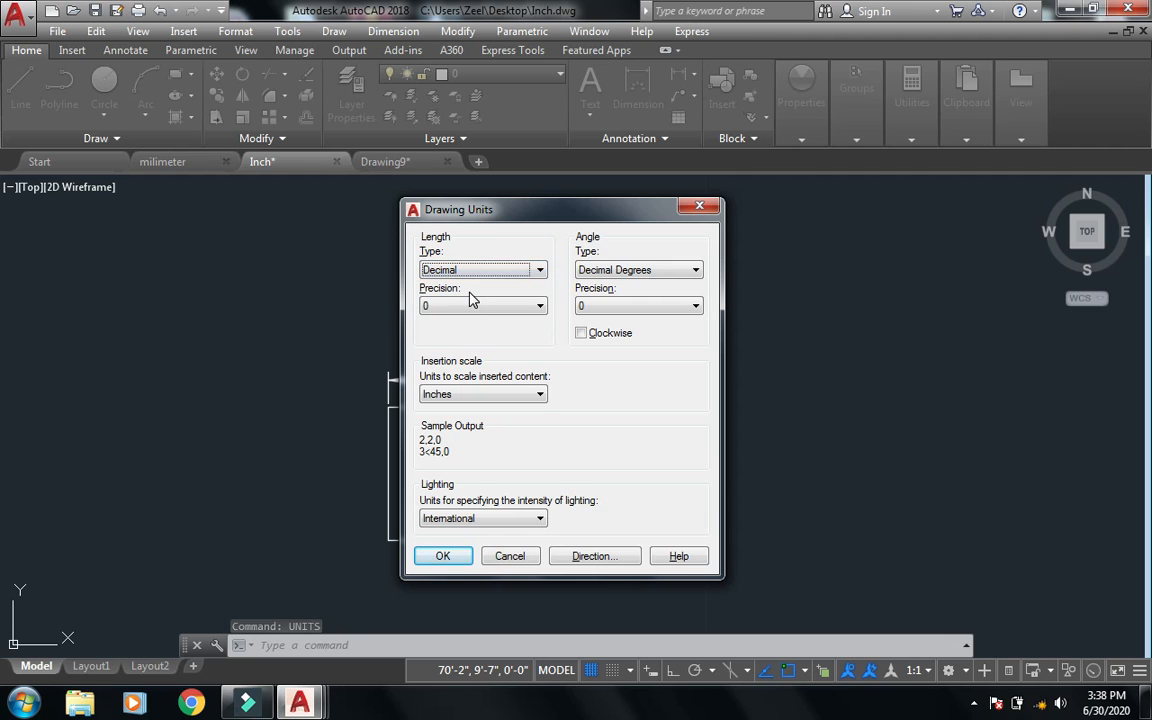
{"action": "left_click", "coordinate": [470, 306]}
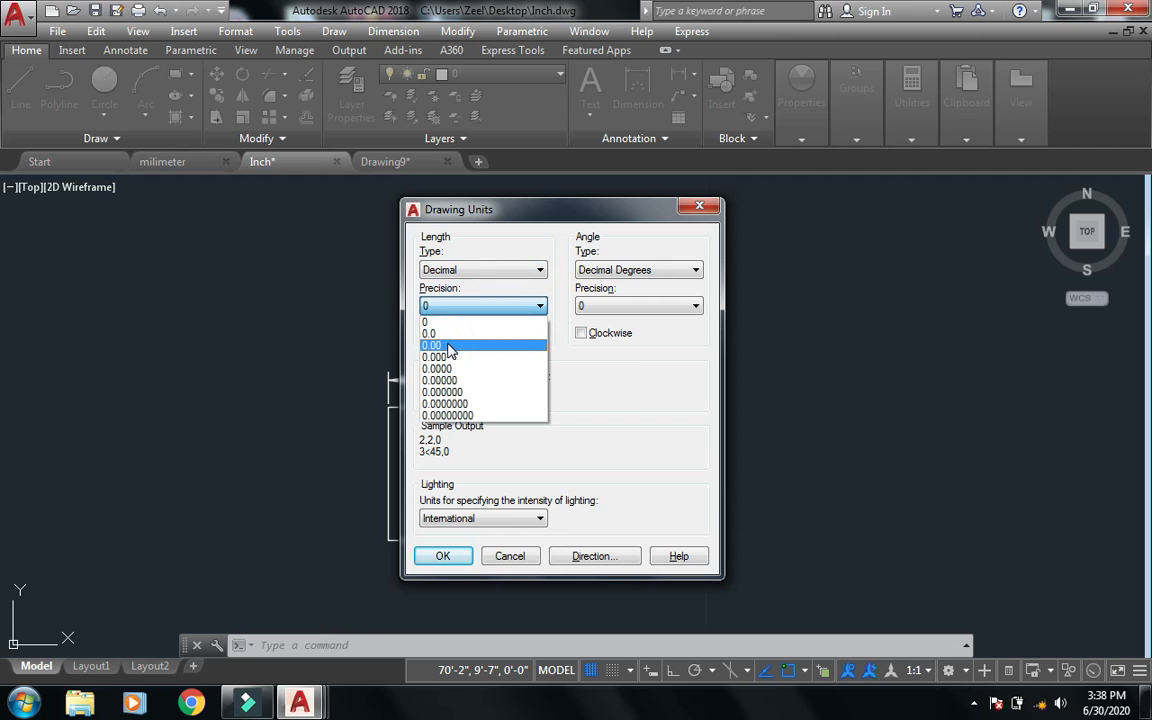
{"action": "left_click", "coordinate": [449, 347]}
{"action": "left_click", "coordinate": [505, 397]}
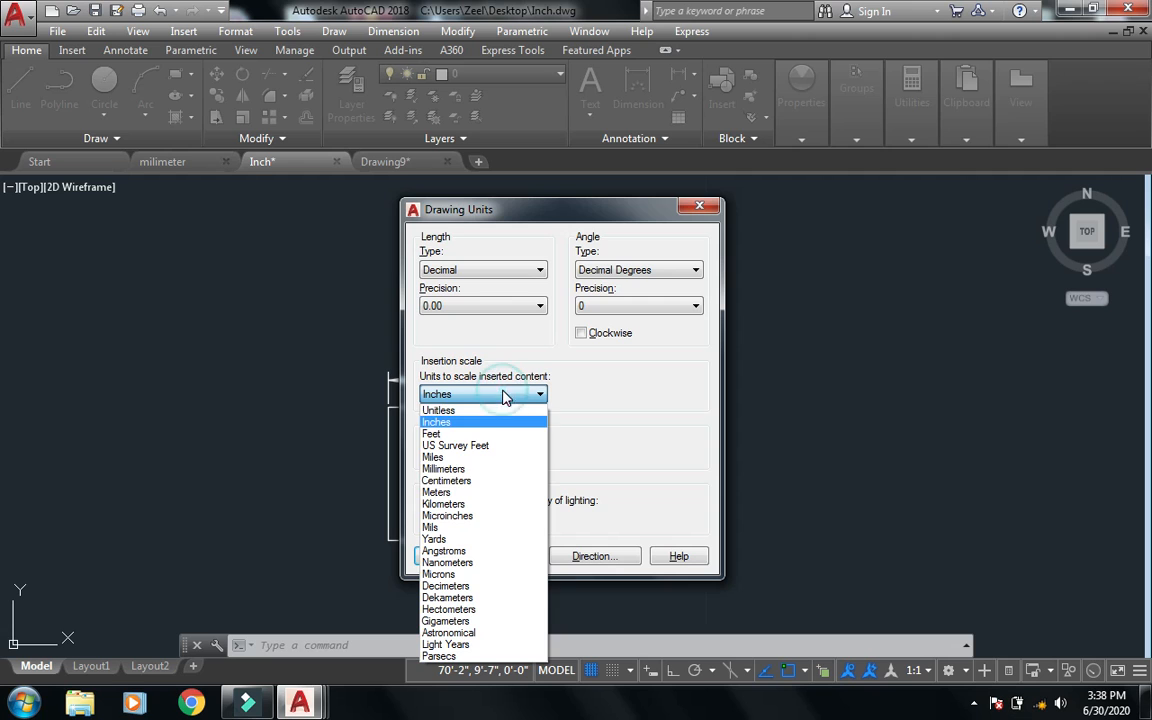
{"action": "left_click", "coordinate": [485, 470]}
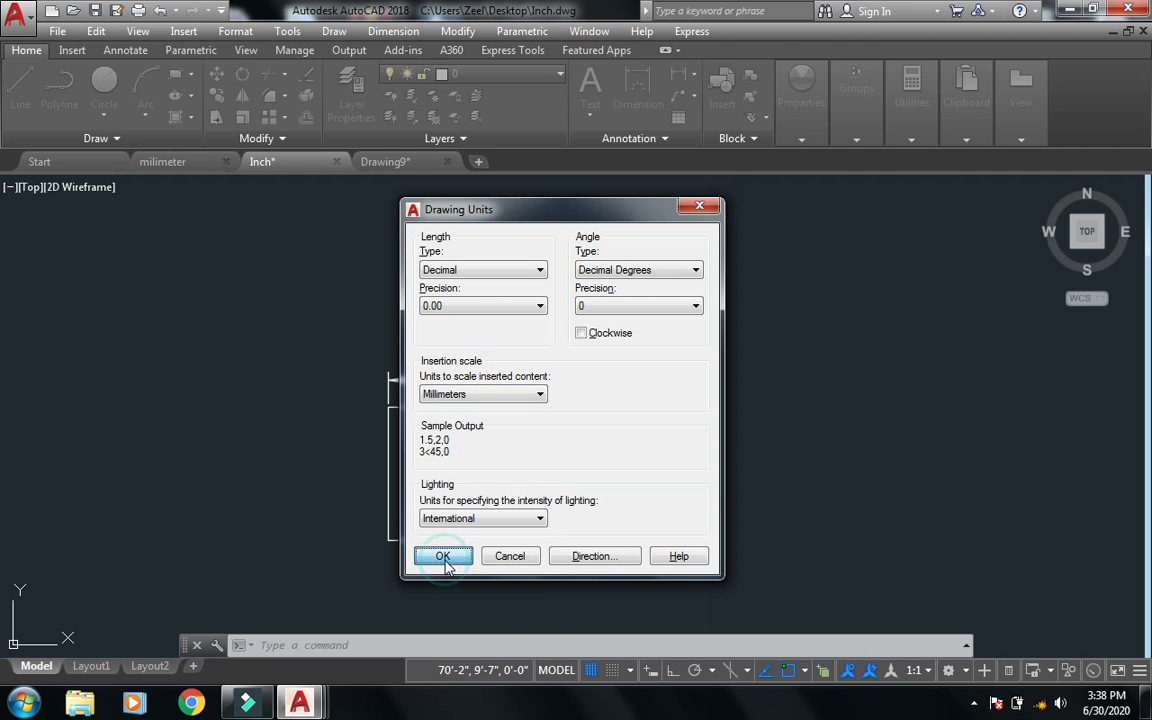
{"action": "left_click", "coordinate": [445, 560]}
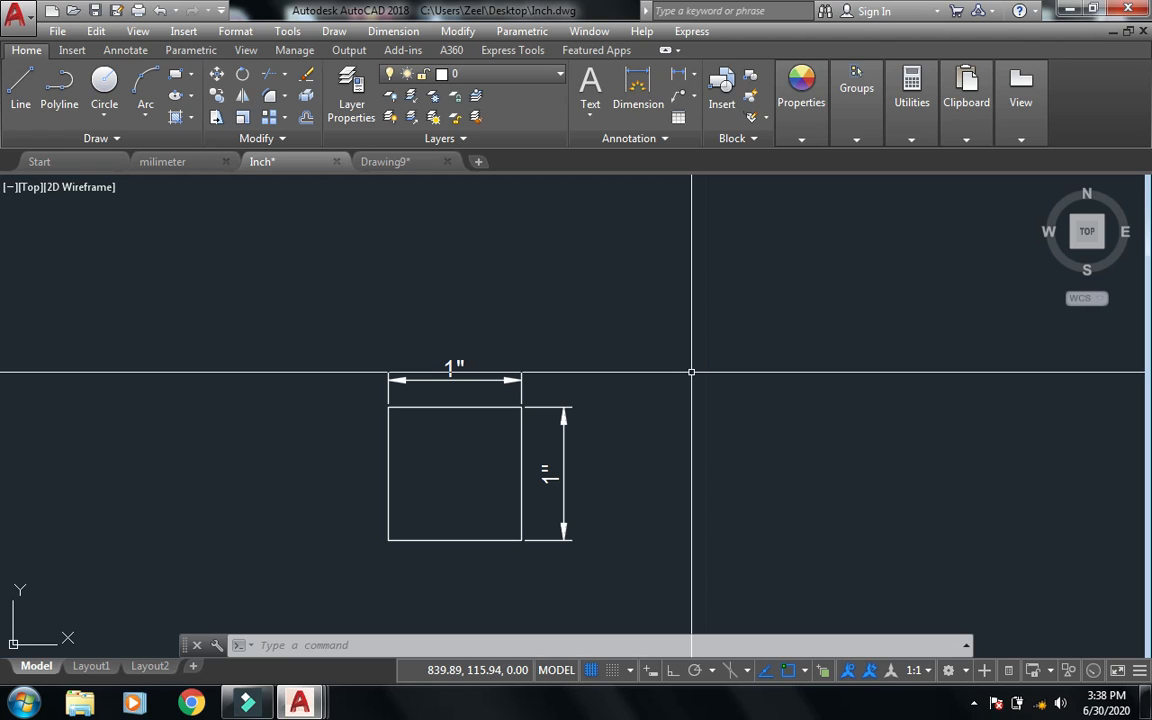
- Convert a value of 1 from Inches to Millimeters with the QuickCalc length units conversion
{"action": "mouse_move", "coordinate": [914, 110]}
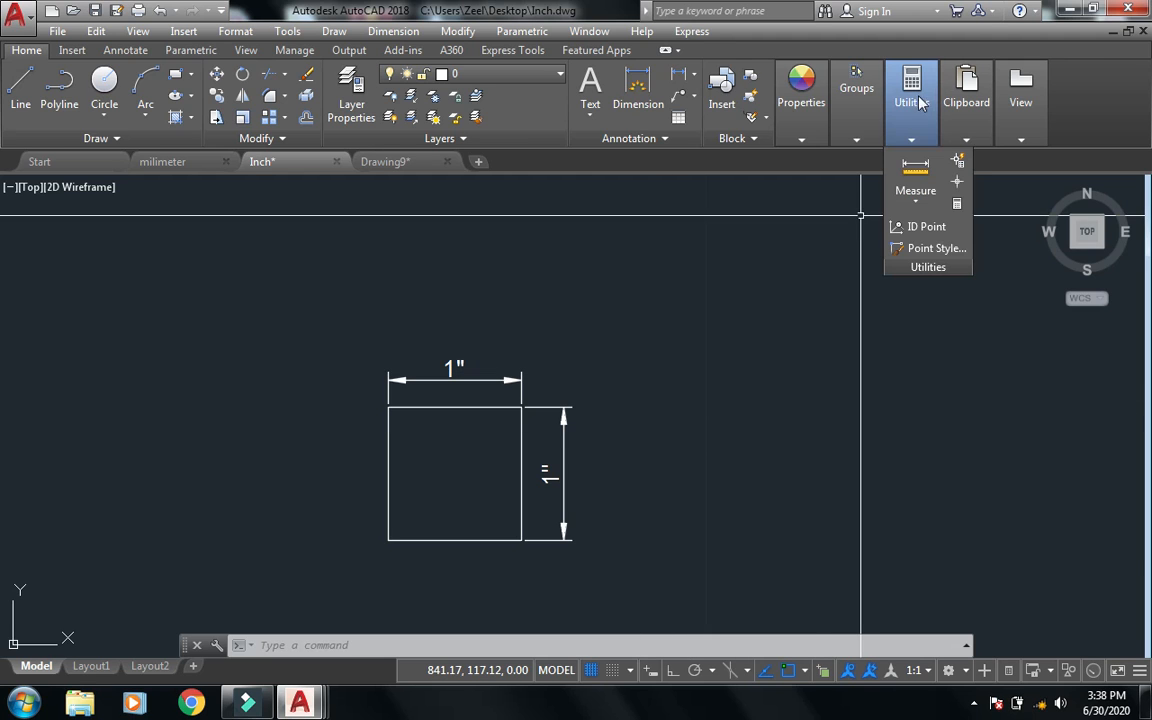
{"action": "left_click", "coordinate": [957, 203]}
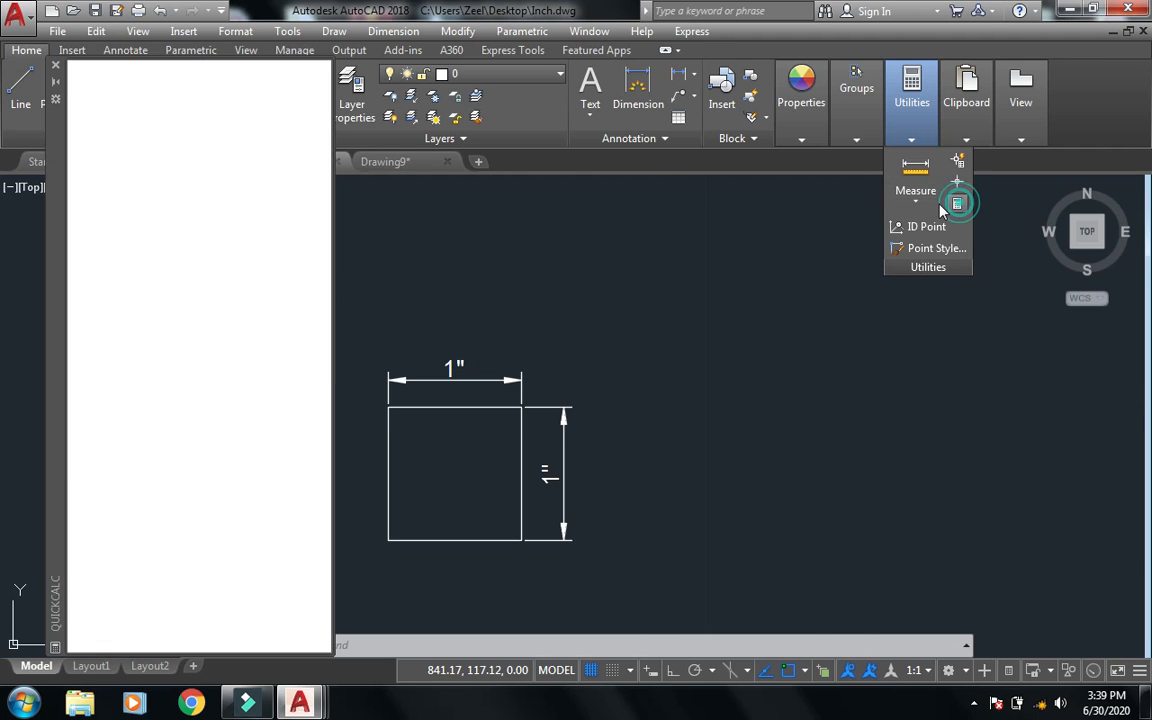
{"action": "left_click", "coordinate": [280, 451]}
{"action": "left_click", "coordinate": [305, 452]}
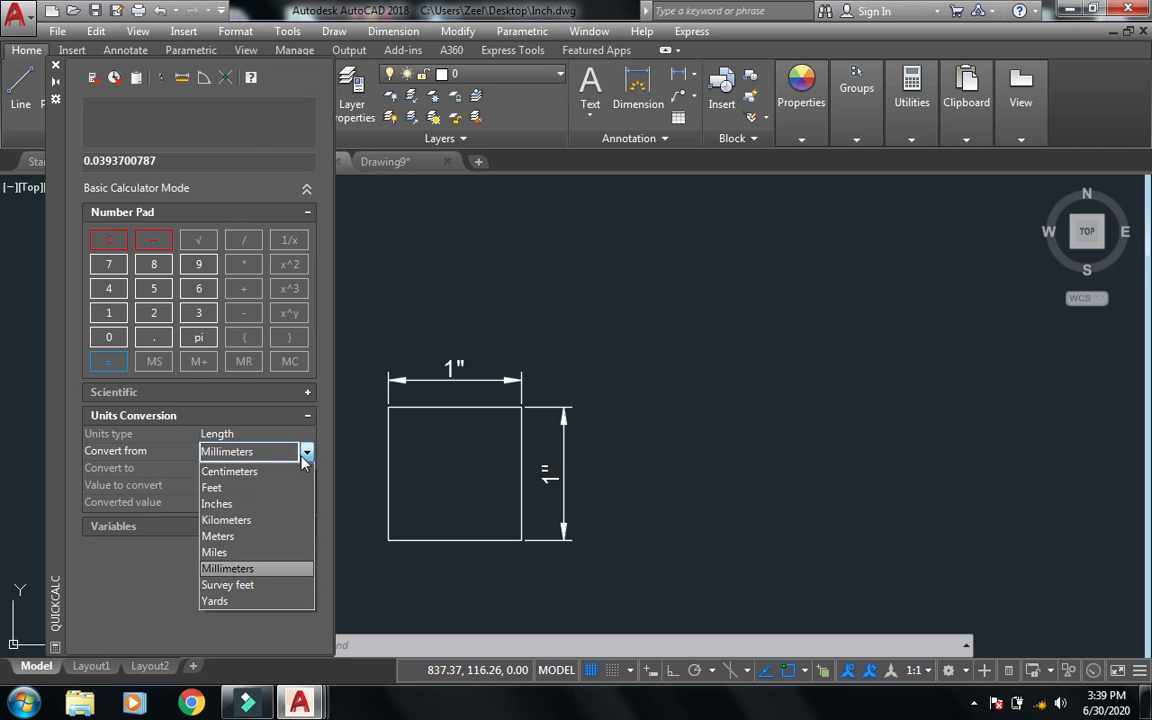
{"action": "left_click", "coordinate": [230, 504]}
{"action": "left_click", "coordinate": [283, 468]}
{"action": "left_click", "coordinate": [306, 468]}
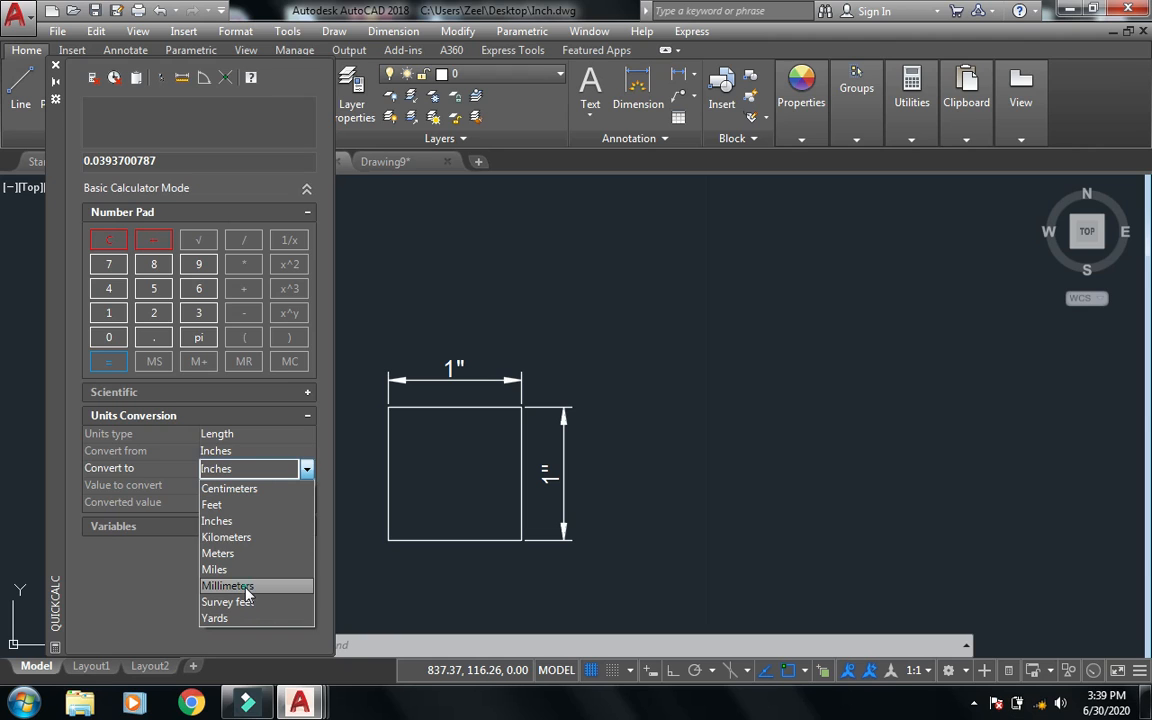
{"action": "left_click", "coordinate": [246, 586]}
{"action": "left_click", "coordinate": [290, 484]}
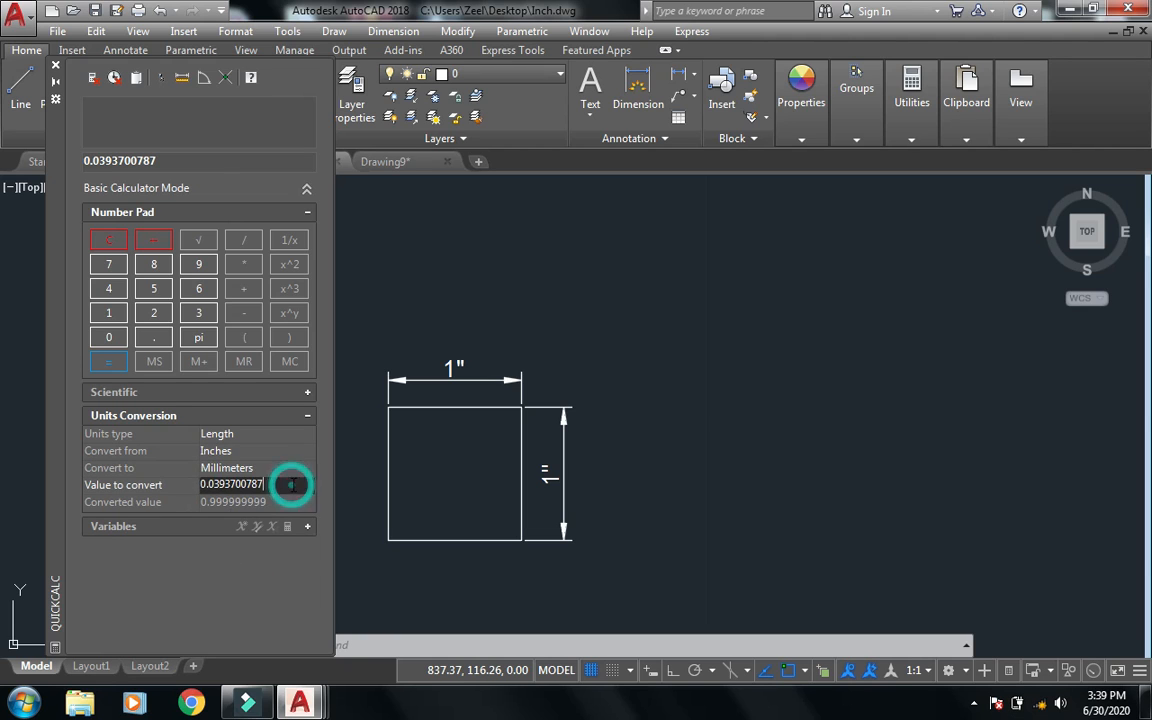
{"action": "type", "text": "1"}
{"action": "left_click", "coordinate": [273, 508]}
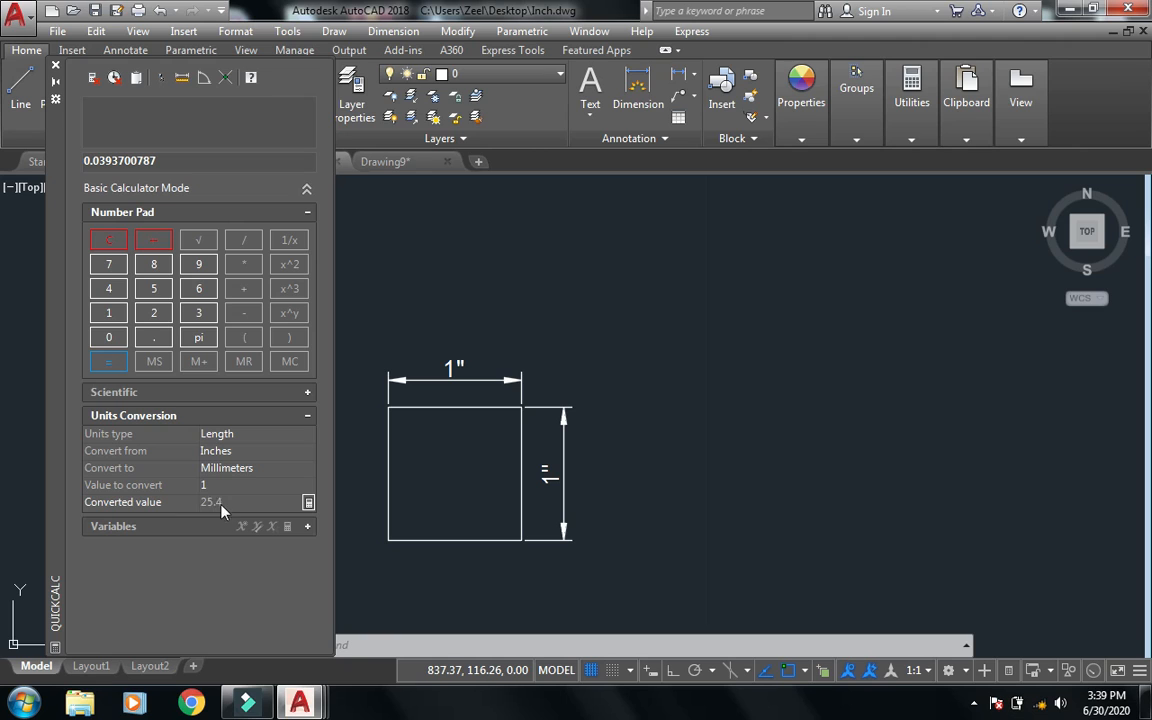
- Transfer the converted value to the calculator's input line, copy it to the clipboard and close QuickCalc
{"action": "left_click", "coordinate": [308, 503]}
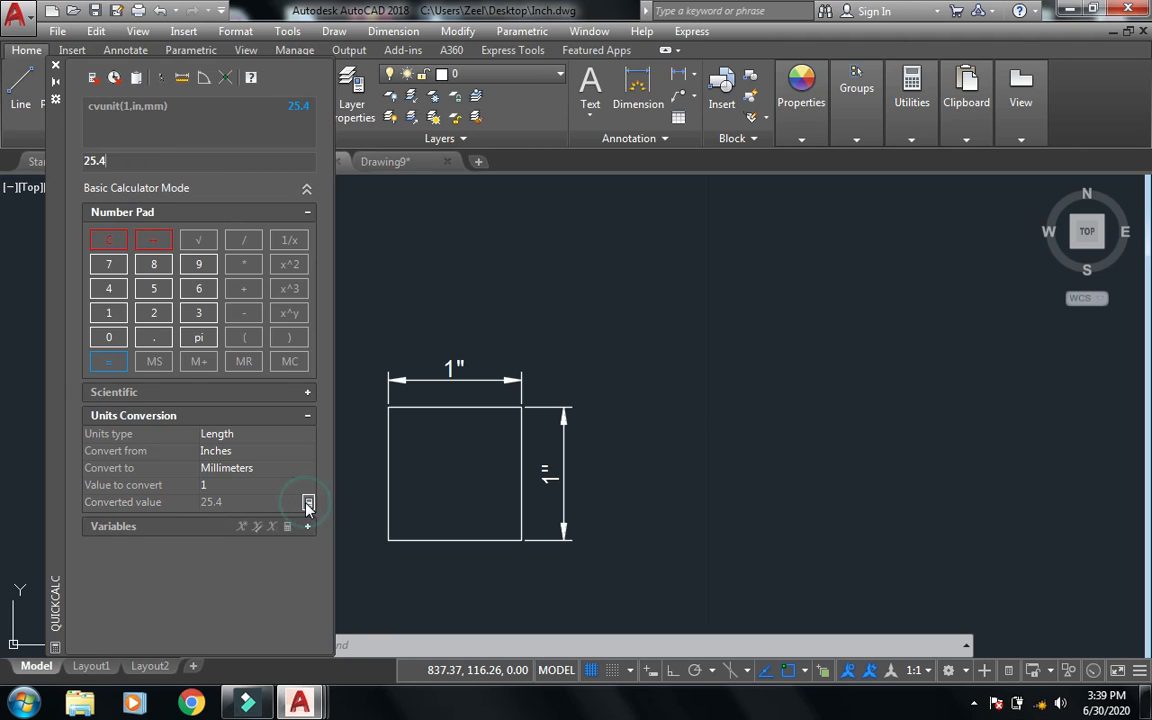
{"action": "double_click", "coordinate": [130, 160]}
{"action": "key", "text": "ctrl+c"}
{"action": "right_click", "coordinate": [90, 164]}
{"action": "left_click", "coordinate": [155, 226]}
{"action": "left_click", "coordinate": [55, 66]}
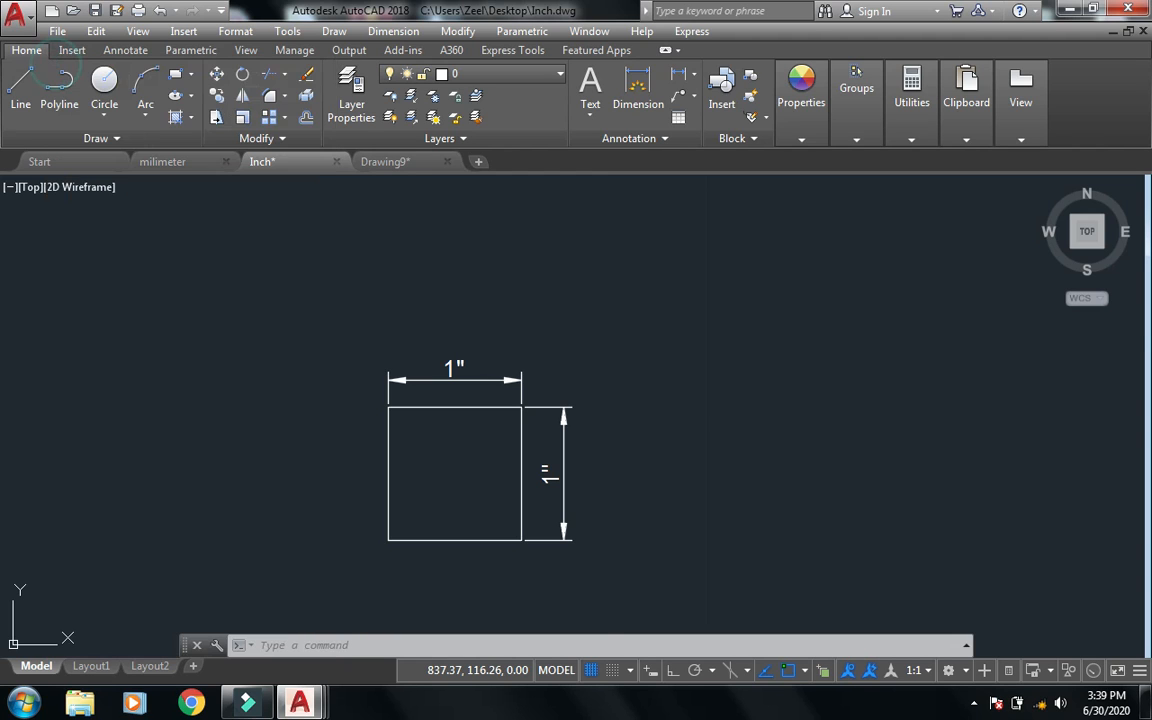
{"action": "key", "text": "Escape"}
{"action": "key", "text": "Escape"}
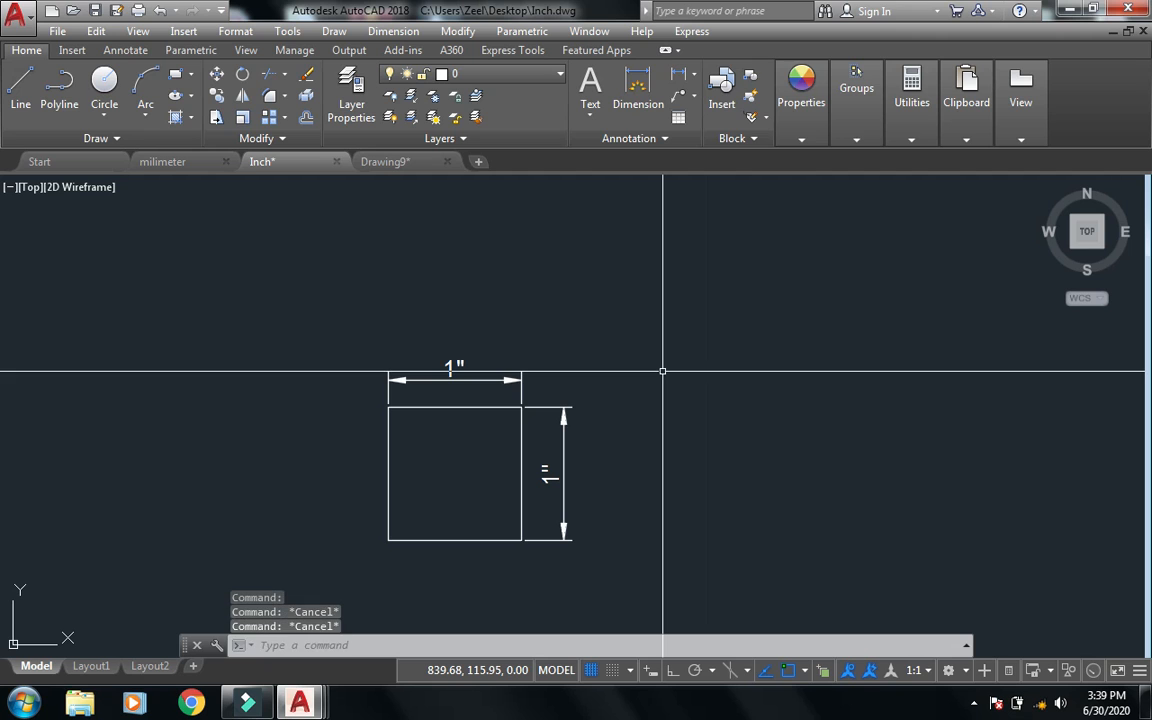
- Check the Inch drawing's length type, precision and insertion scale in the drawing units settings
{"action": "type", "text": "units"}
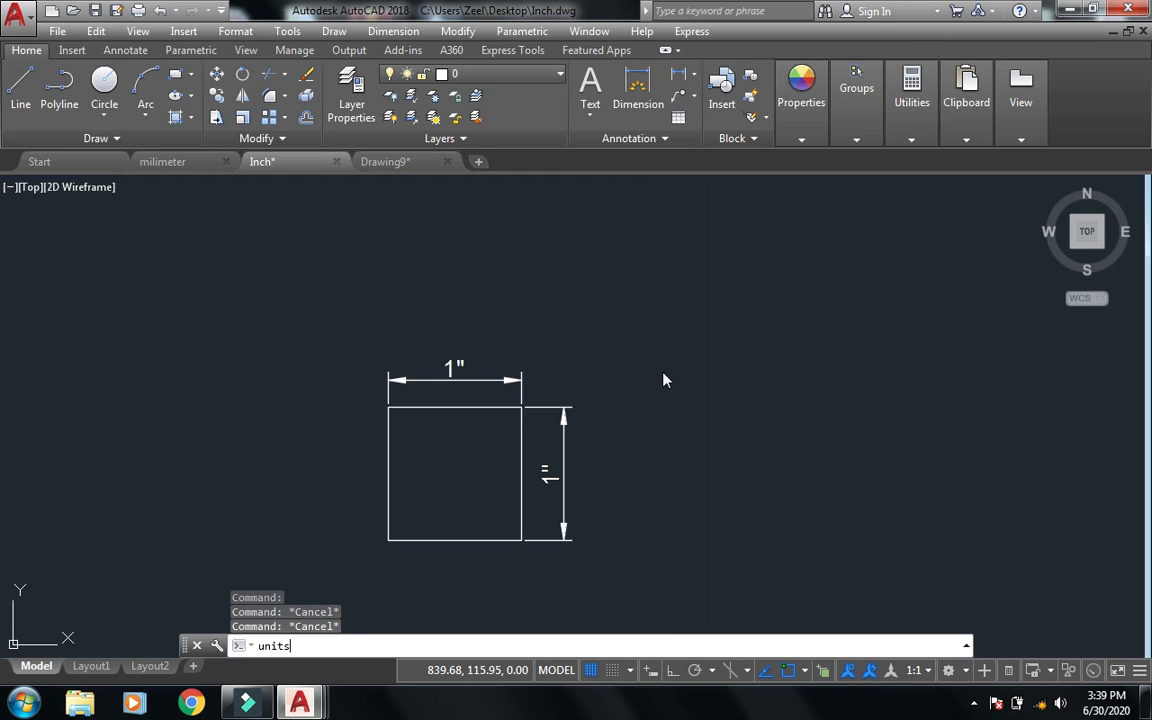
{"action": "key", "text": "Return"}
{"action": "left_click", "coordinate": [444, 556]}
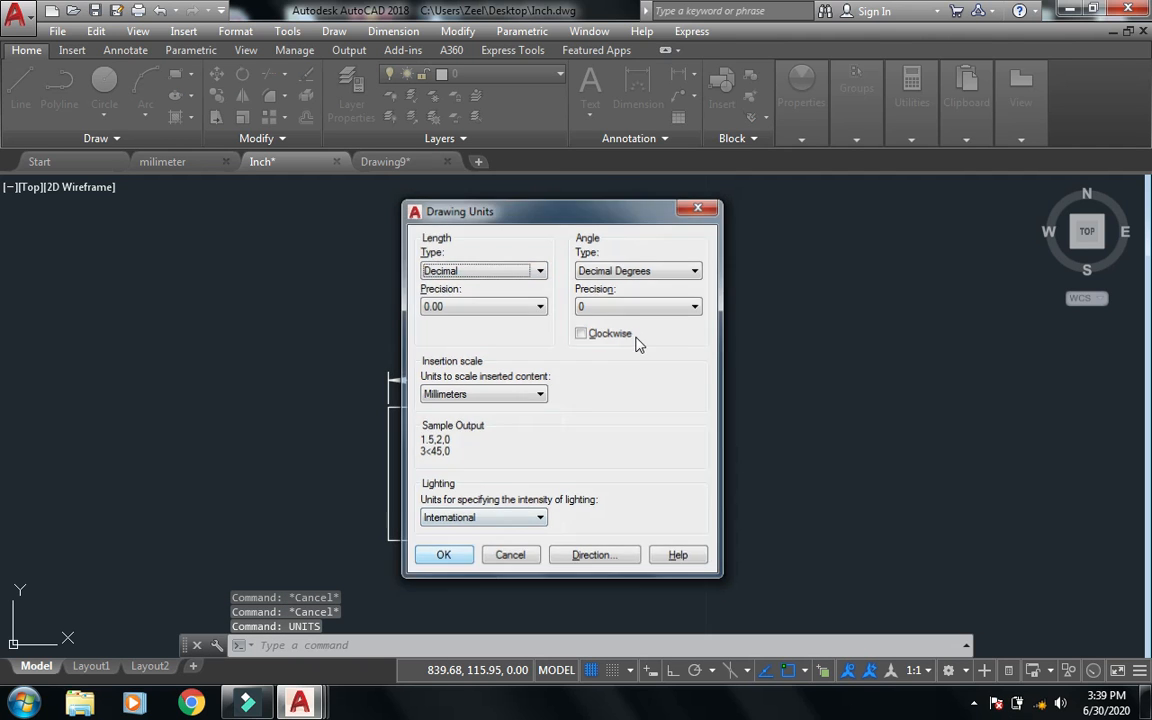
{"action": "key", "text": "Escape"}
- Scale the square and both of its dimensions by the copied factor 25.4 from the square's lower-left corner
{"action": "type", "text": "sc"}
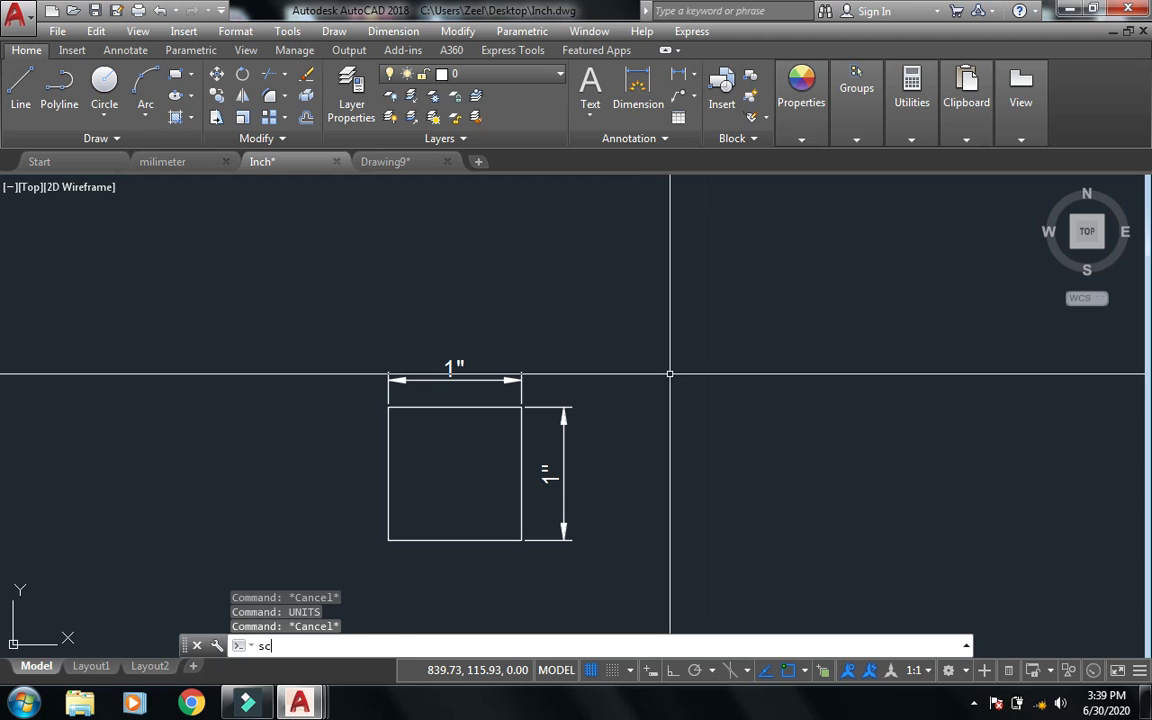
{"action": "key", "text": "Return"}
{"action": "left_click", "coordinate": [689, 291]}
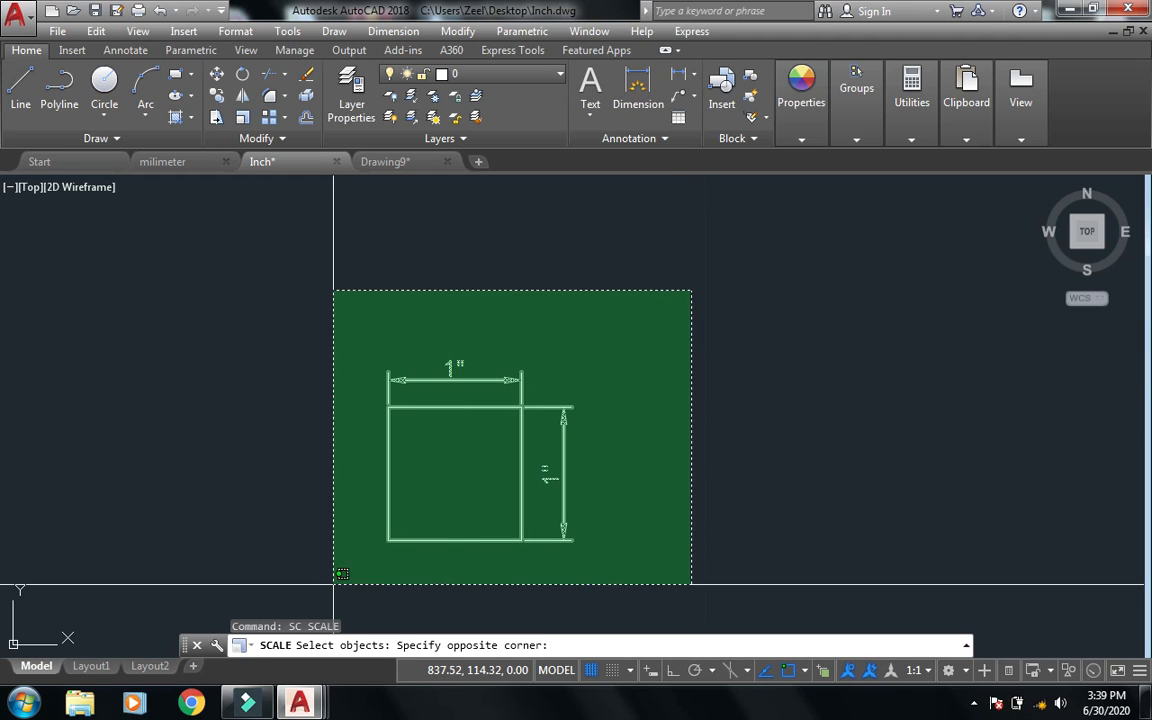
{"action": "left_click", "coordinate": [268, 602]}
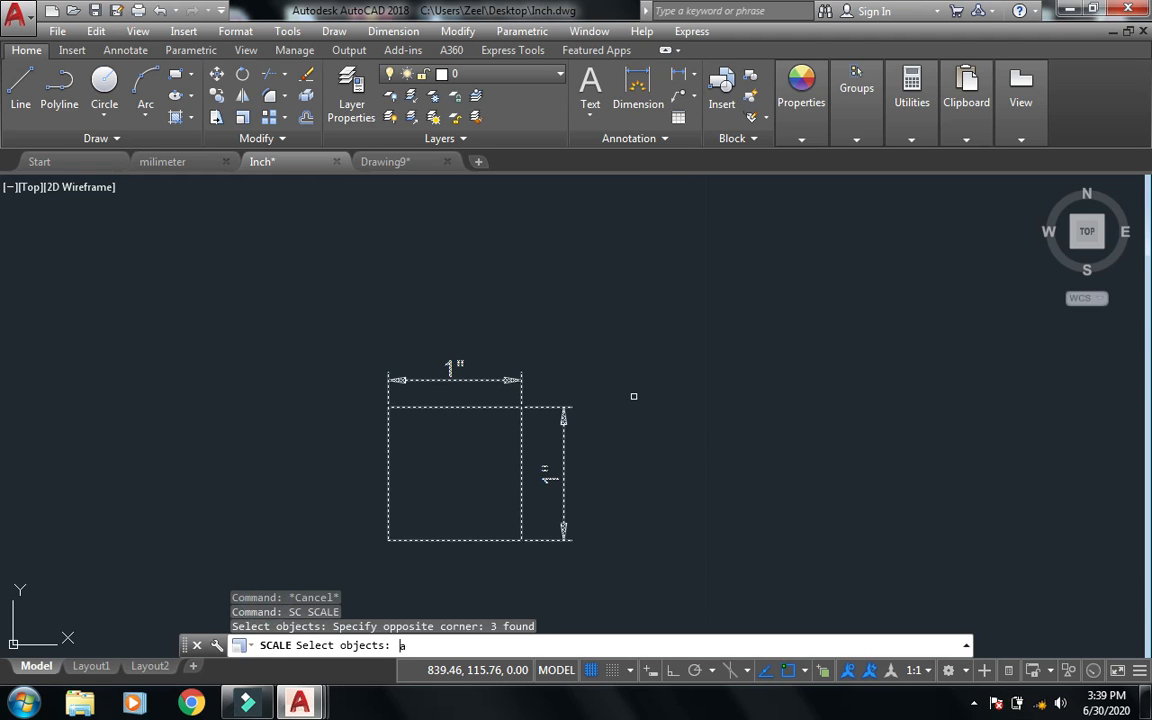
{"action": "key", "text": "Return"}
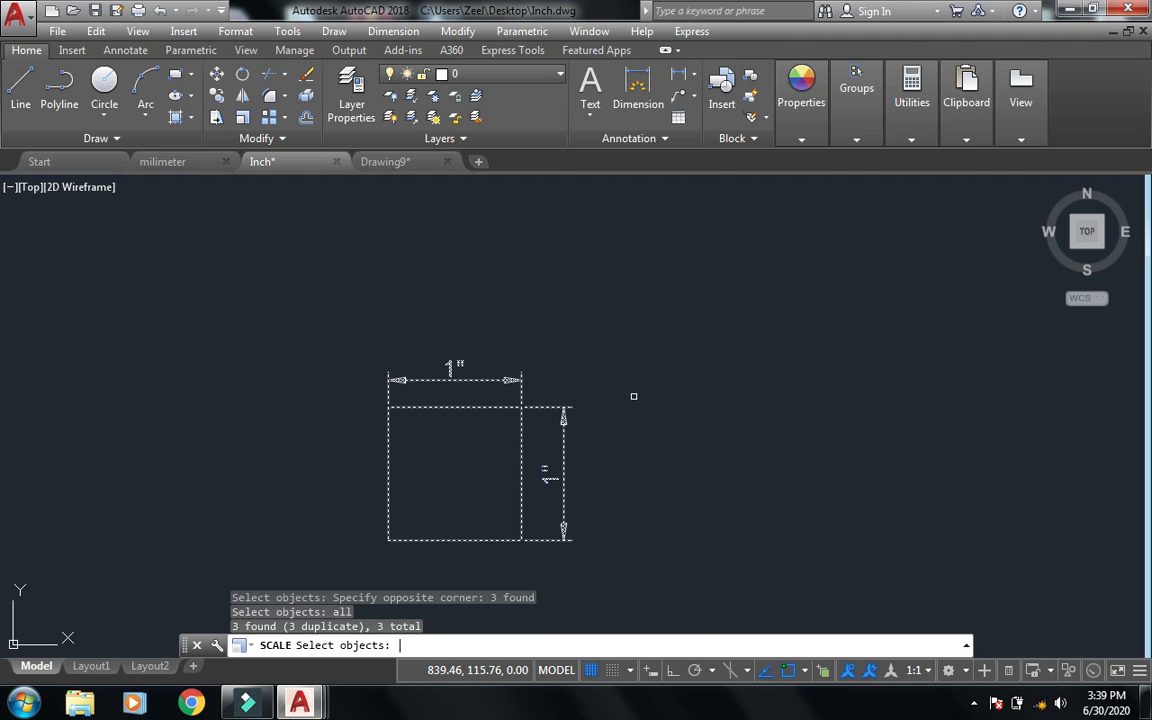
{"action": "key", "text": "Return"}
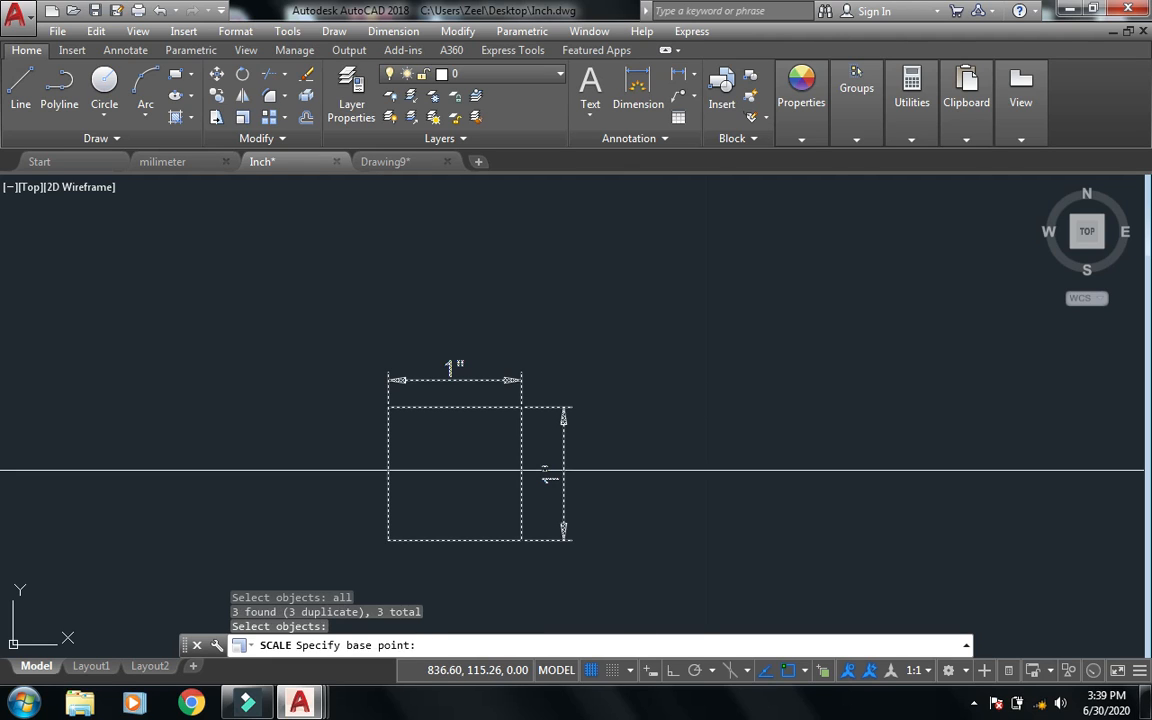
{"action": "left_click", "coordinate": [388, 540]}
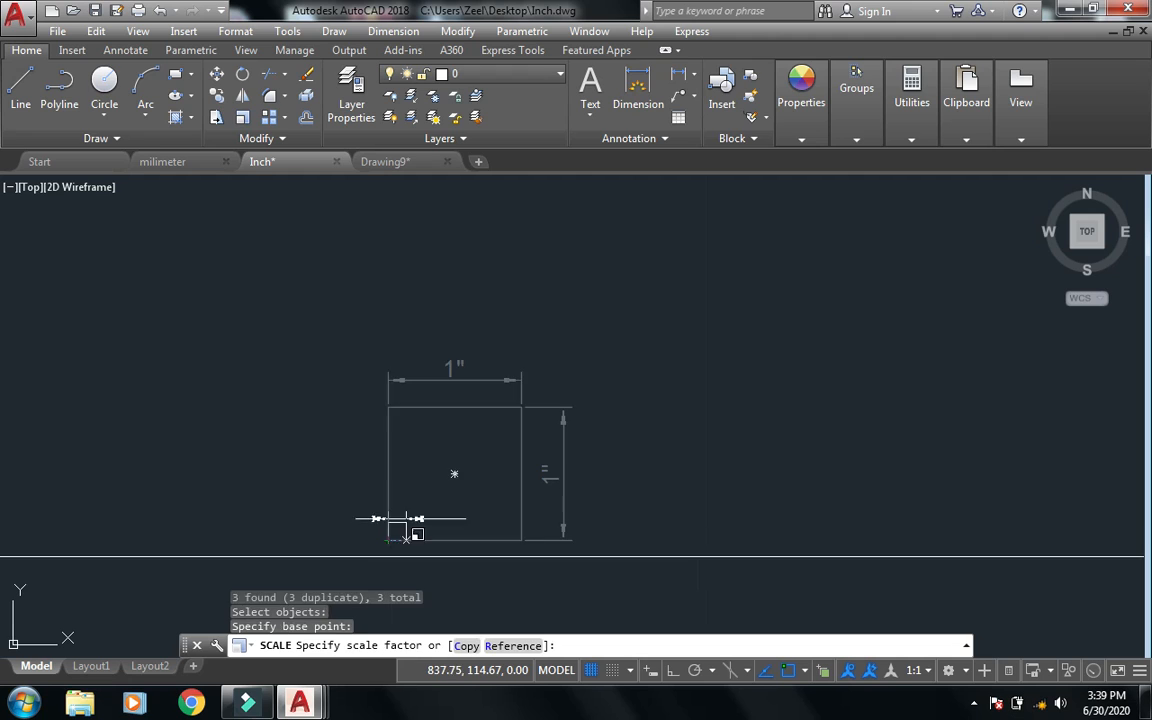
{"action": "right_click", "coordinate": [604, 646]}
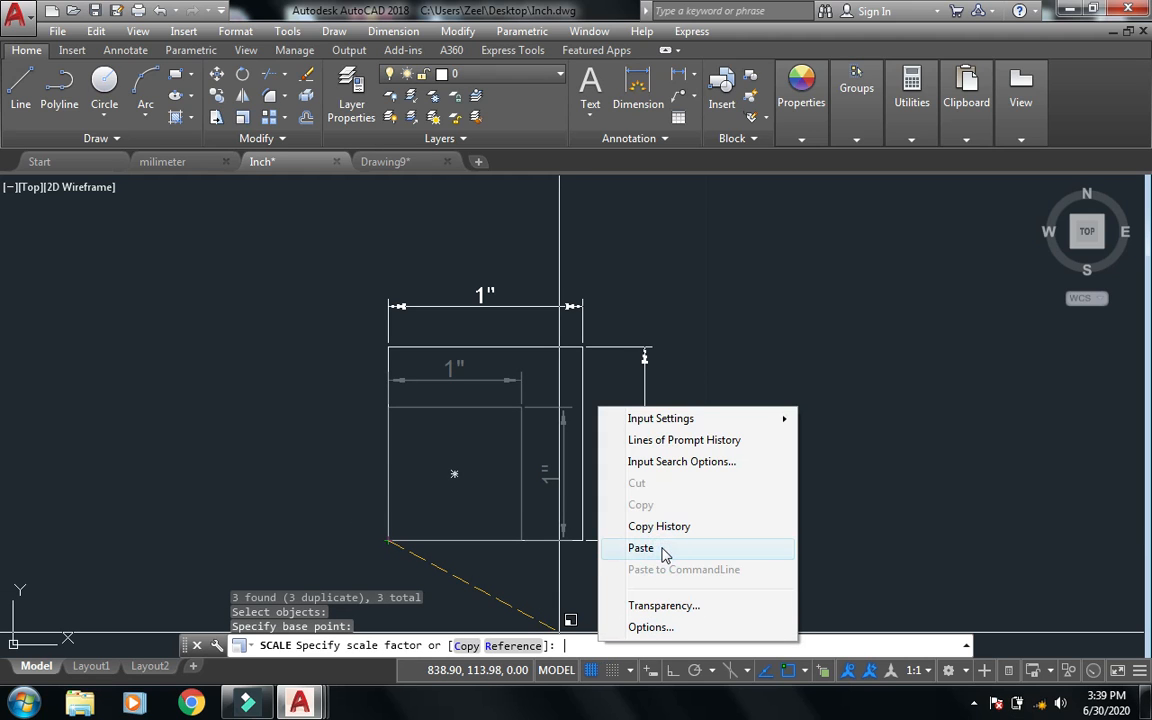
{"action": "left_click", "coordinate": [641, 548]}
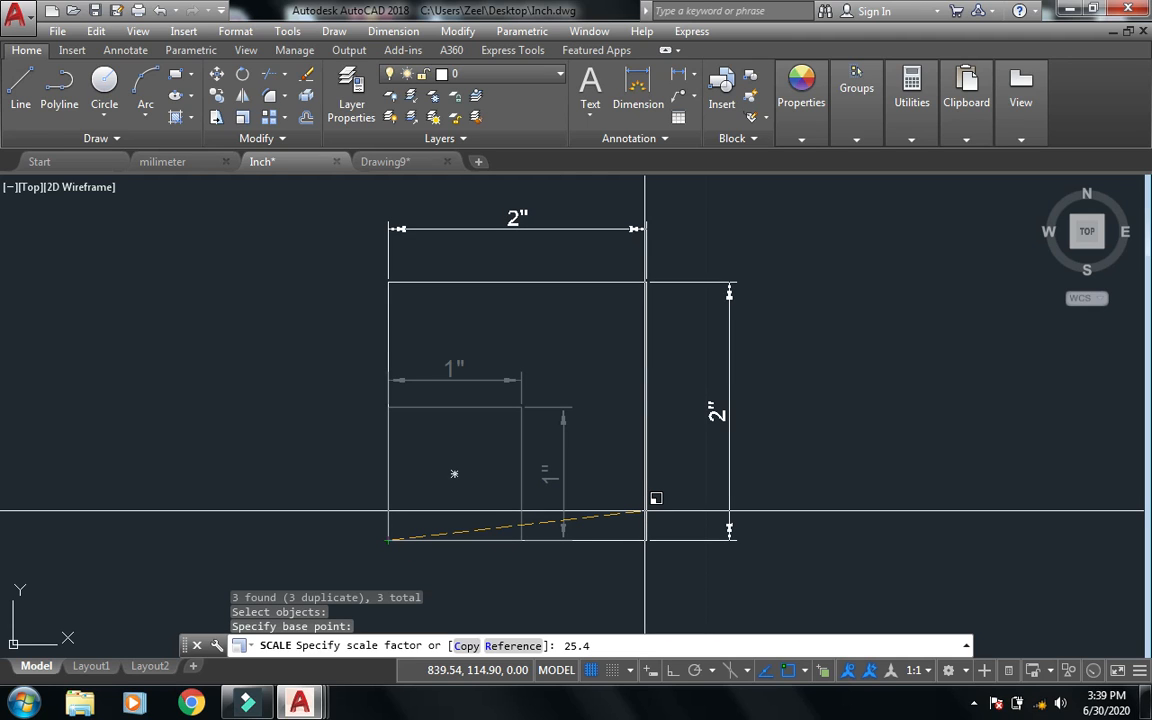
{"action": "key", "text": "Return"}
{"action": "type", "text": "z"}
{"action": "key", "text": "Return"}
{"action": "type", "text": "e"}
{"action": "key", "text": "Return"}
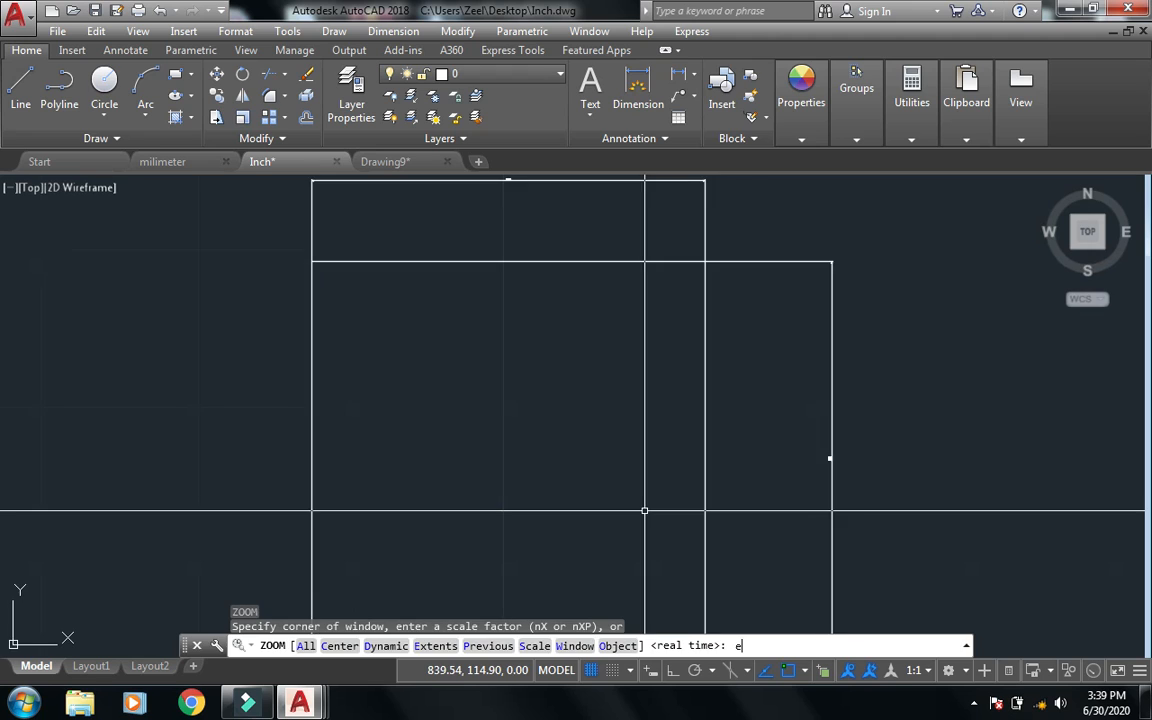
{"action": "scroll", "coordinate": [540, 376], "scroll_direction": "down", "scroll_amount": 2}
{"action": "scroll", "coordinate": [490, 300], "scroll_direction": "up", "scroll_amount": 6}
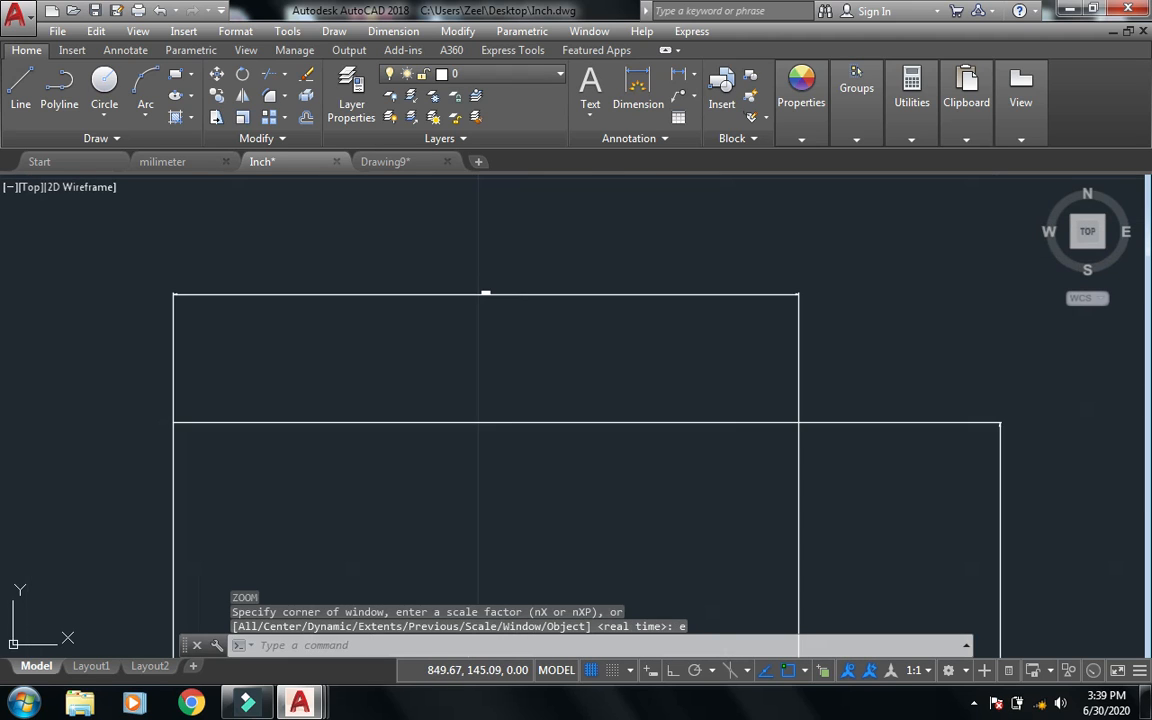
{"action": "scroll", "coordinate": [424, 290], "scroll_direction": "down", "scroll_amount": 5}
{"action": "type", "text": "s"}
{"action": "key", "text": "Return"}
{"action": "mouse_move", "coordinate": [851, 255]}
{"action": "left_mouse_down"}
{"action": "mouse_move", "coordinate": [735, 317]}
{"action": "mouse_move", "coordinate": [840, 264]}
{"action": "left_mouse_up"}
{"action": "left_click", "coordinate": [766, 299]}
{"action": "left_click", "coordinate": [711, 319]}
{"action": "key", "text": "Return"}
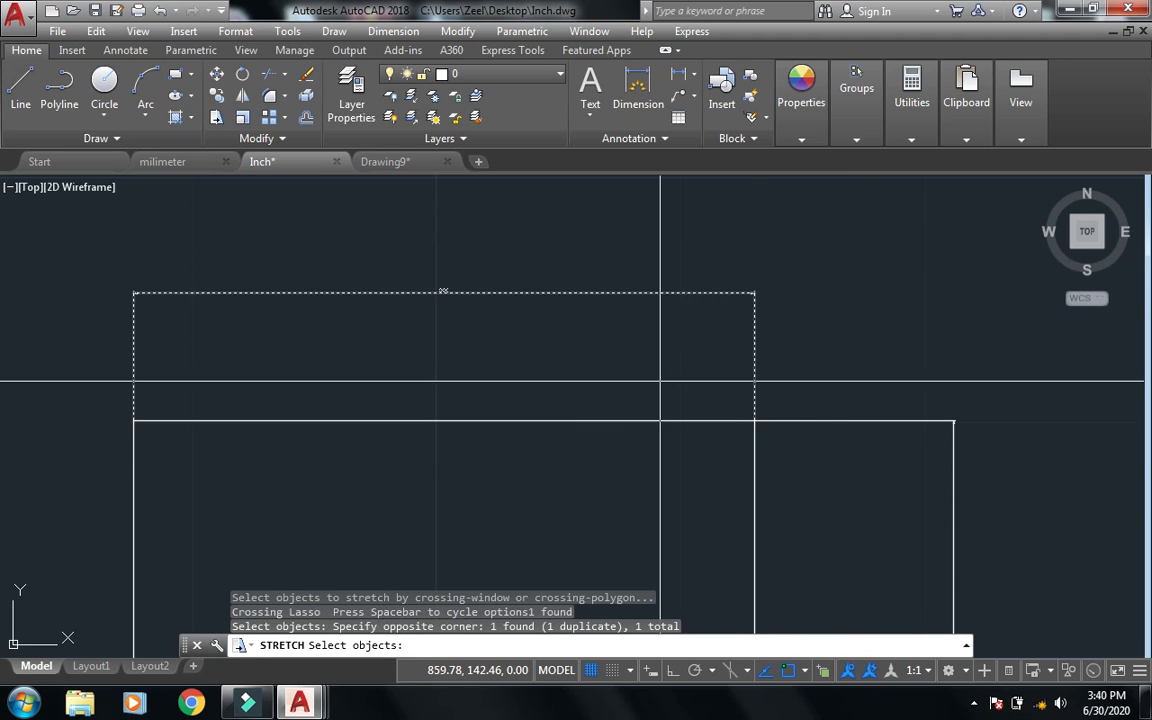
{"action": "left_click", "coordinate": [632, 465]}
{"action": "key", "text": "Escape"}
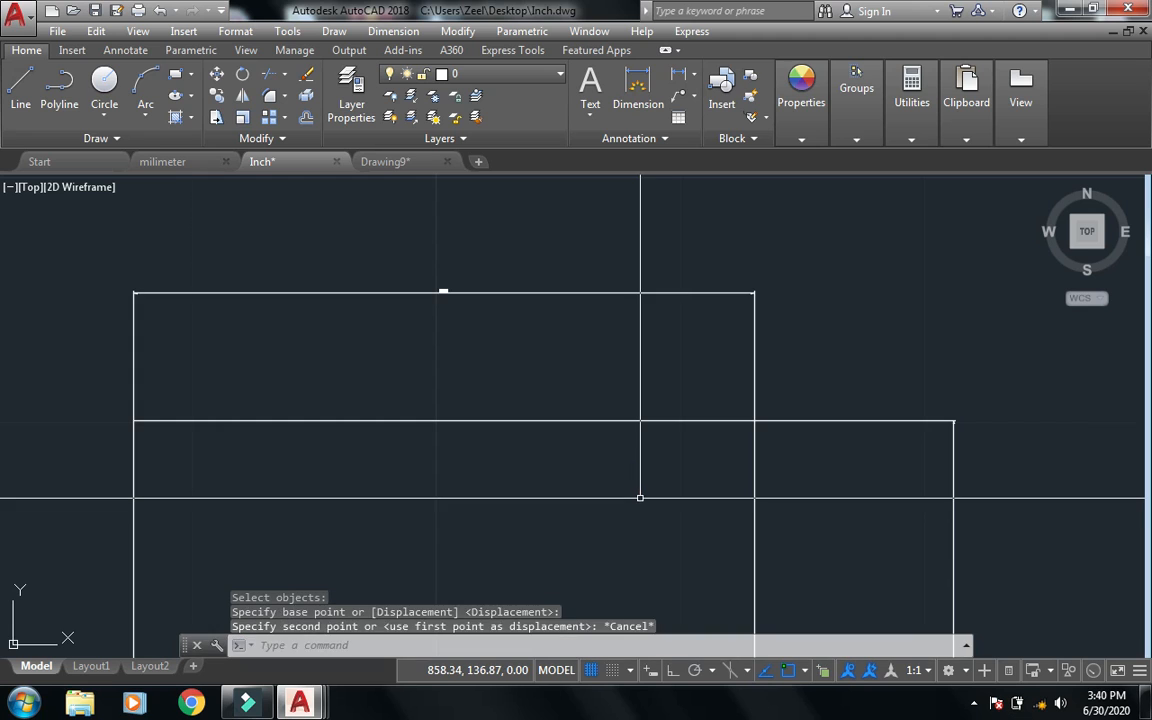
- Measure the length of the scaled square's top edge between its two corners
{"action": "type", "text": "di"}
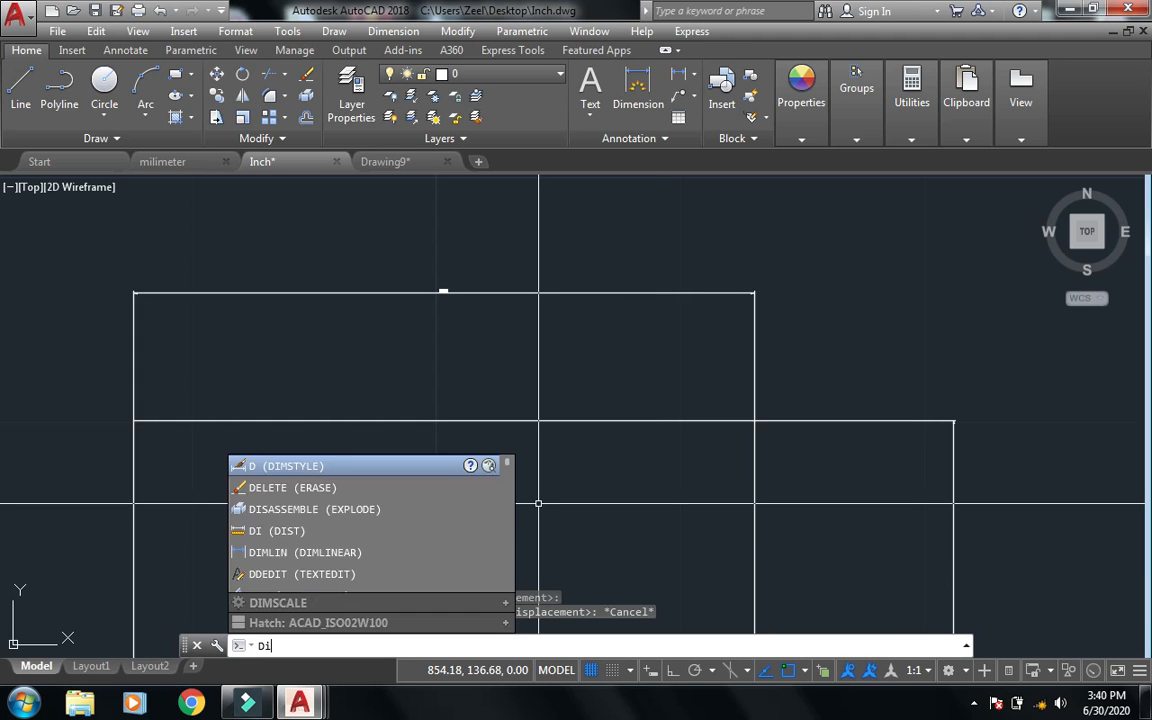
{"action": "key", "text": "Return"}
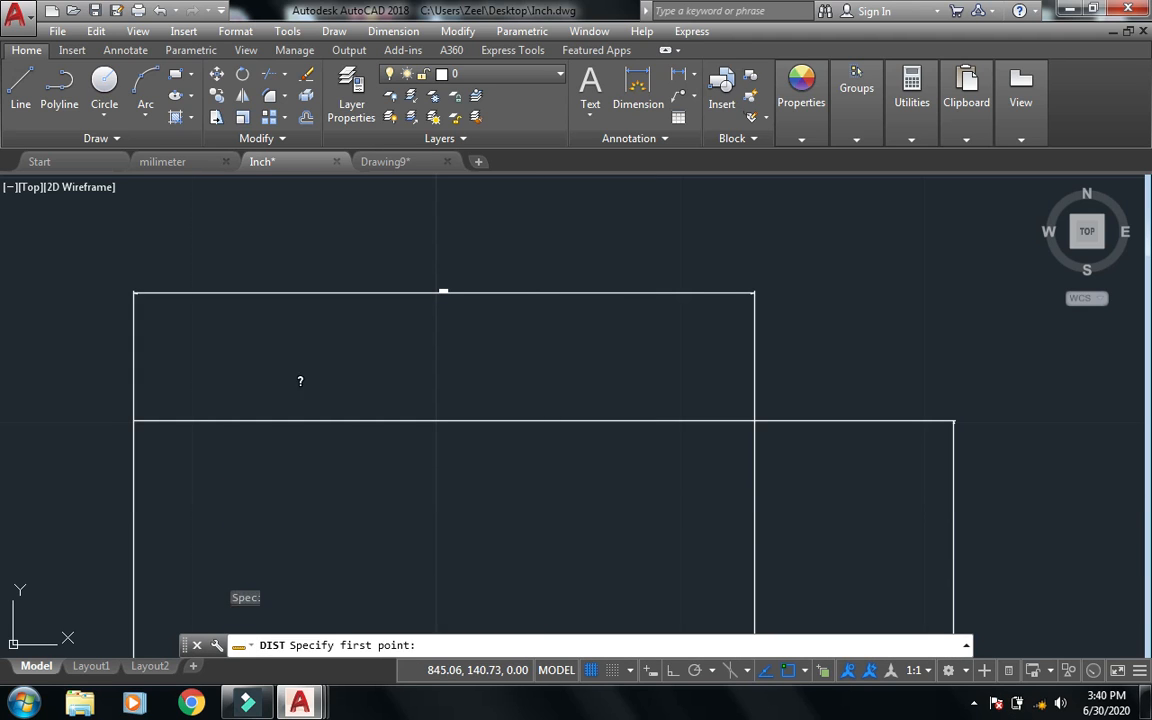
{"action": "left_click", "coordinate": [222, 410]}
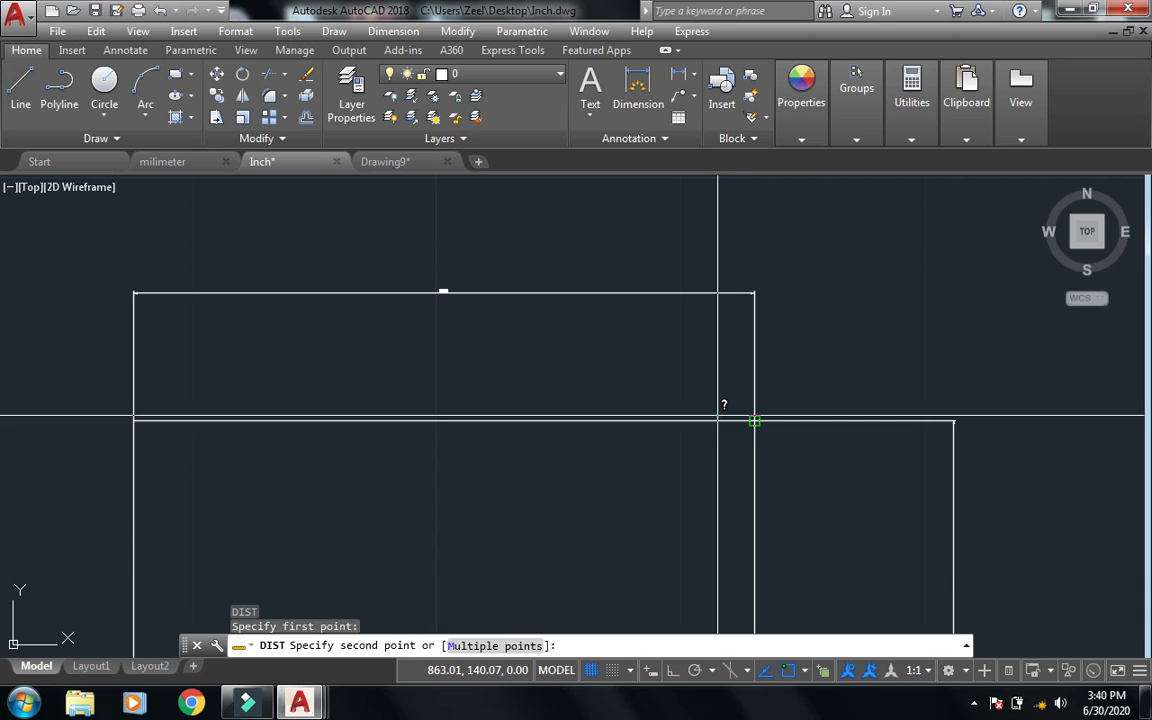
{"action": "left_click", "coordinate": [740, 412]}
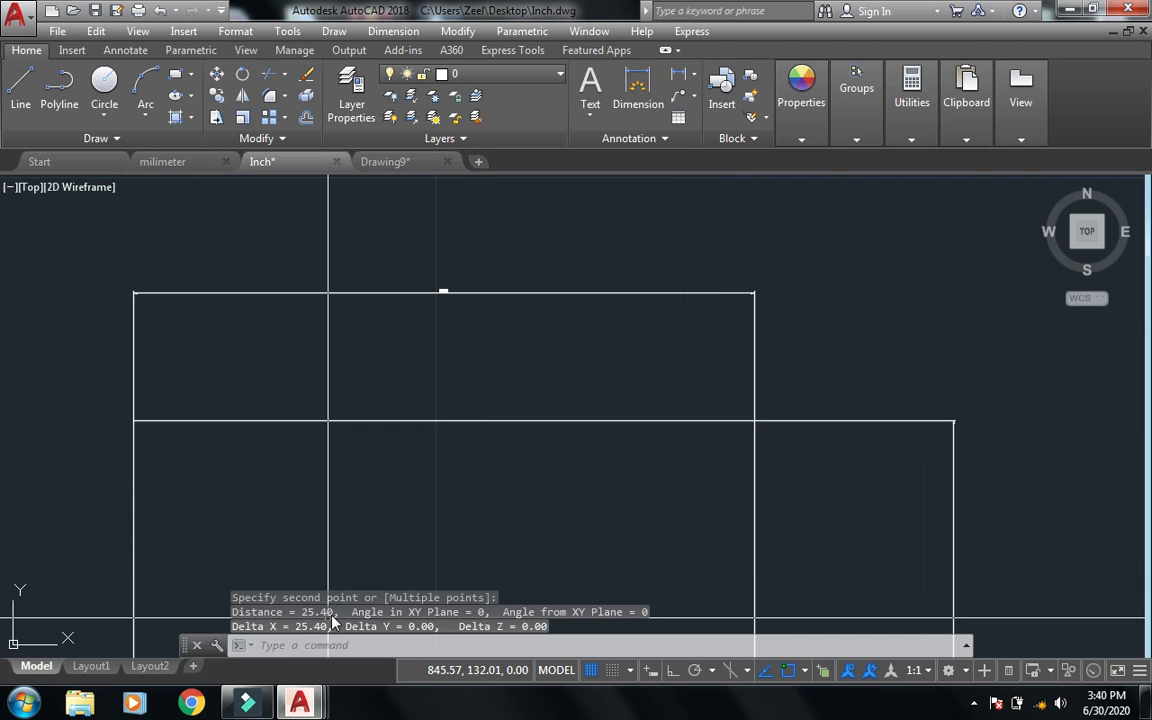
- Set the ISO-25 dimension style's primary linear unit format to Decimal with 0.00 precision
{"action": "scroll", "coordinate": [582, 251], "scroll_direction": "up", "scroll_amount": 5}
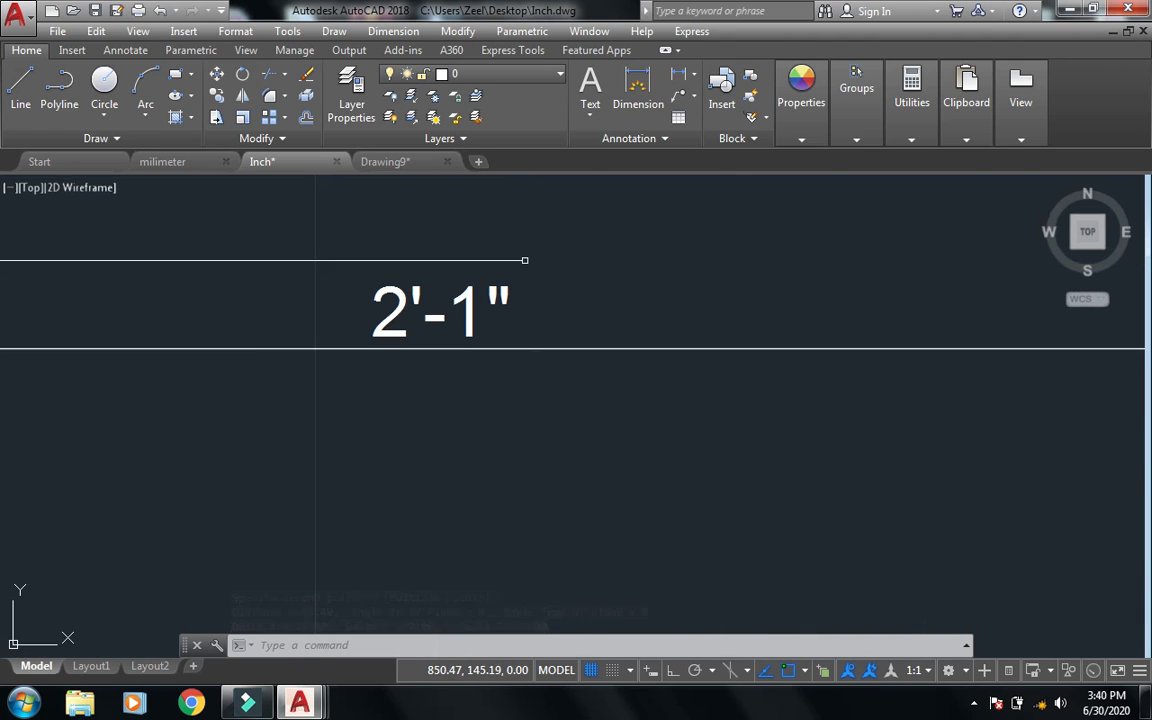
{"action": "type", "text": "d"}
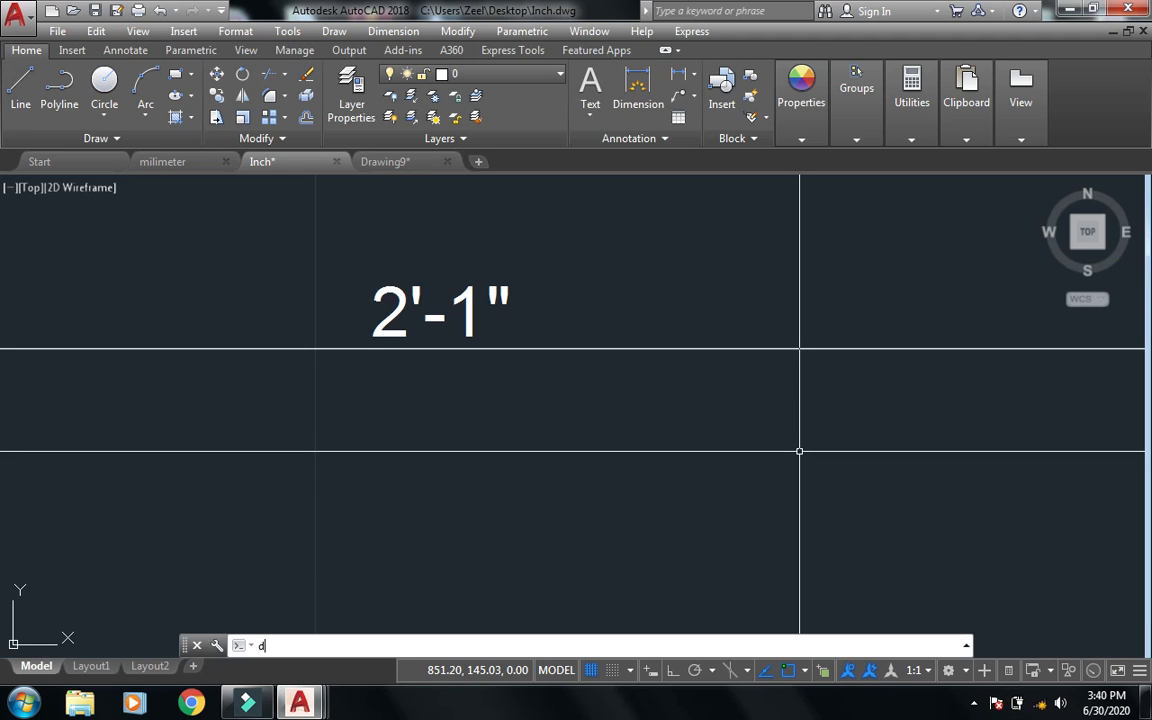
{"action": "key", "text": "Return"}
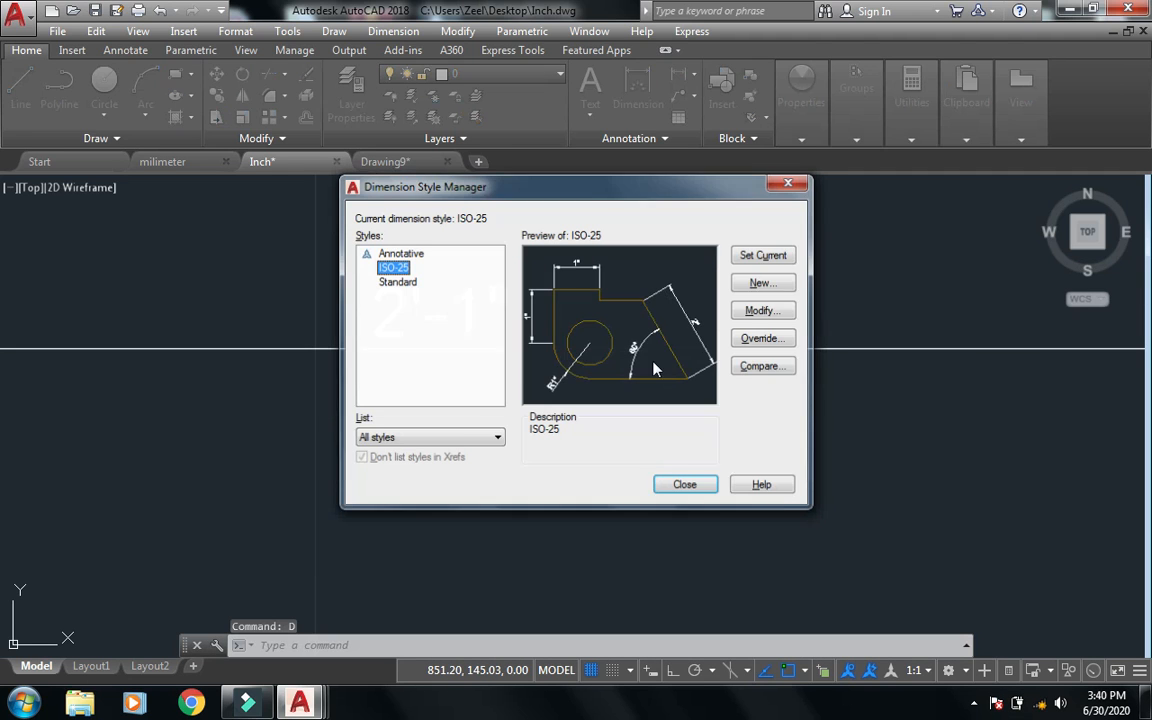
{"action": "left_click", "coordinate": [781, 313]}
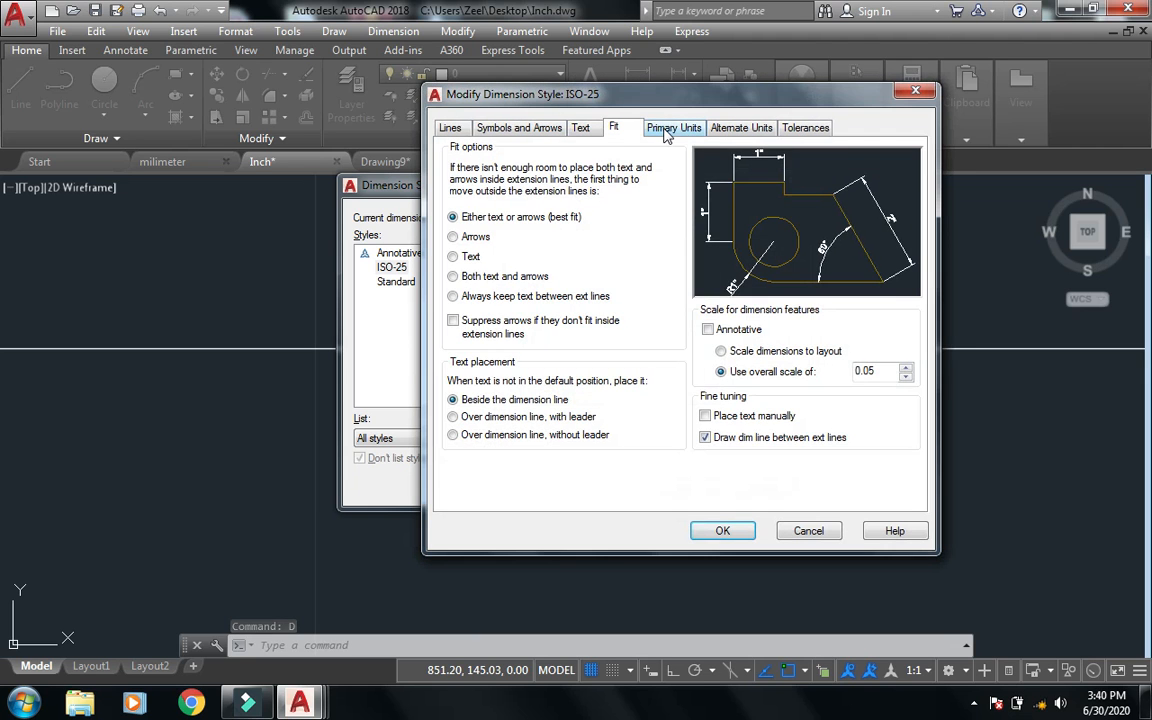
{"action": "left_click", "coordinate": [667, 129]}
{"action": "left_click", "coordinate": [595, 166]}
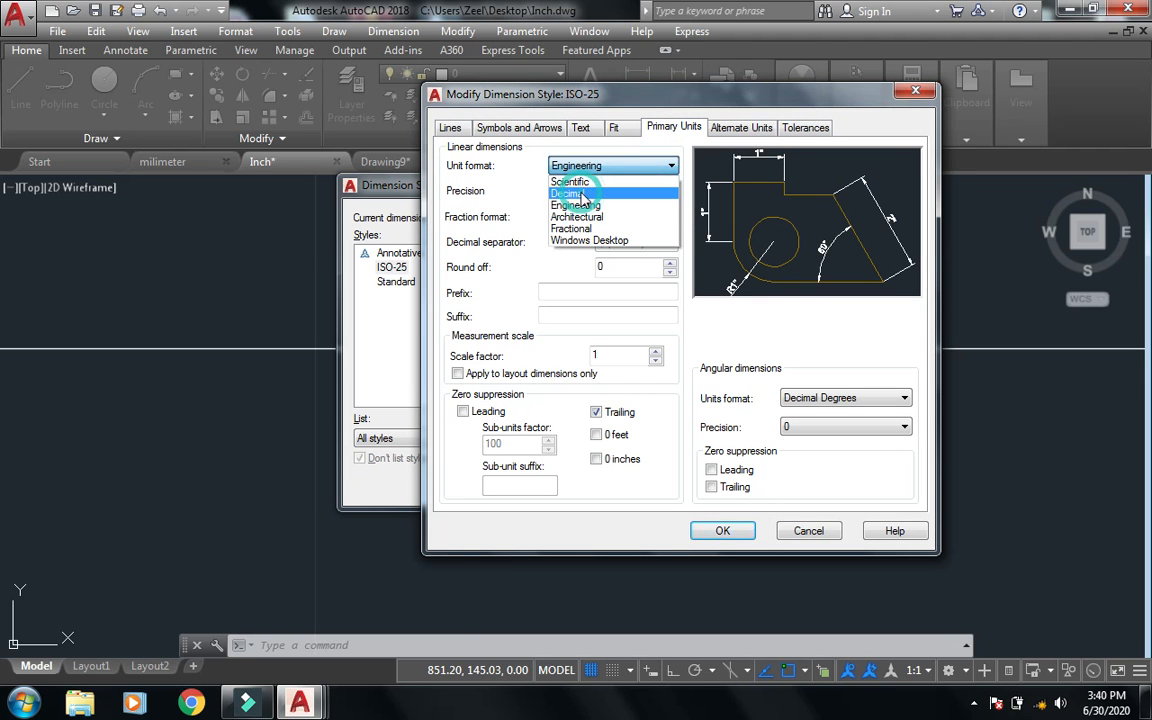
{"action": "left_click", "coordinate": [583, 194]}
{"action": "left_click", "coordinate": [592, 192]}
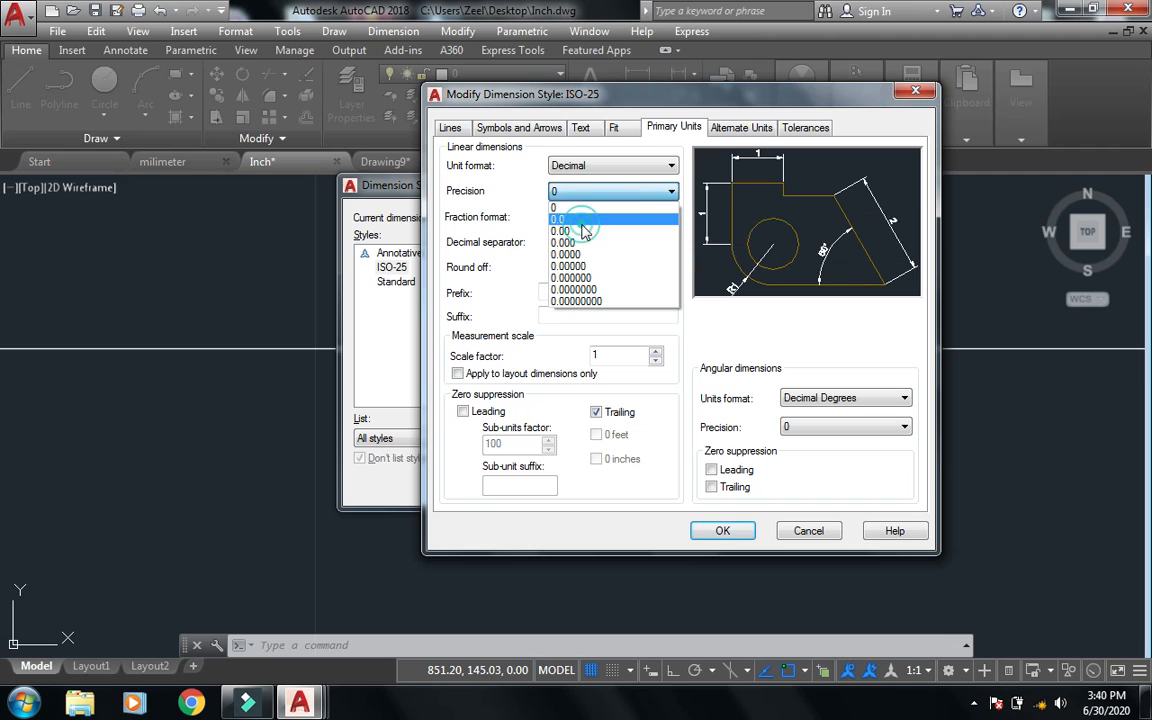
{"action": "left_click", "coordinate": [584, 231]}
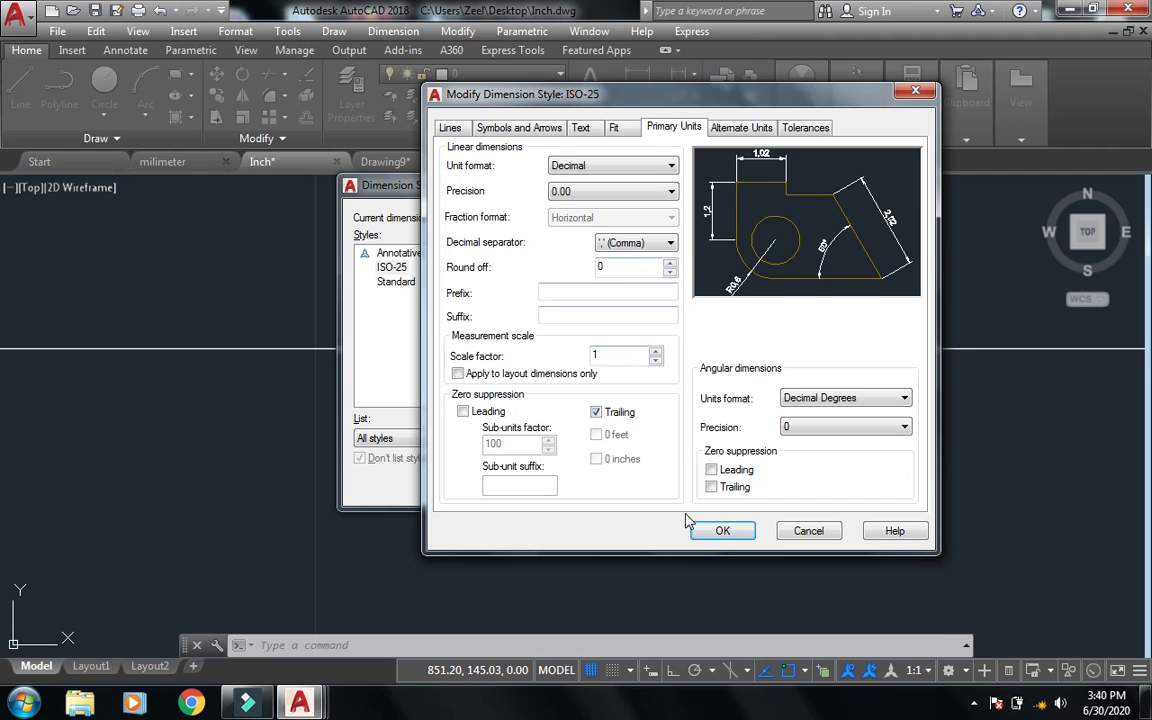
{"action": "left_click", "coordinate": [722, 530]}
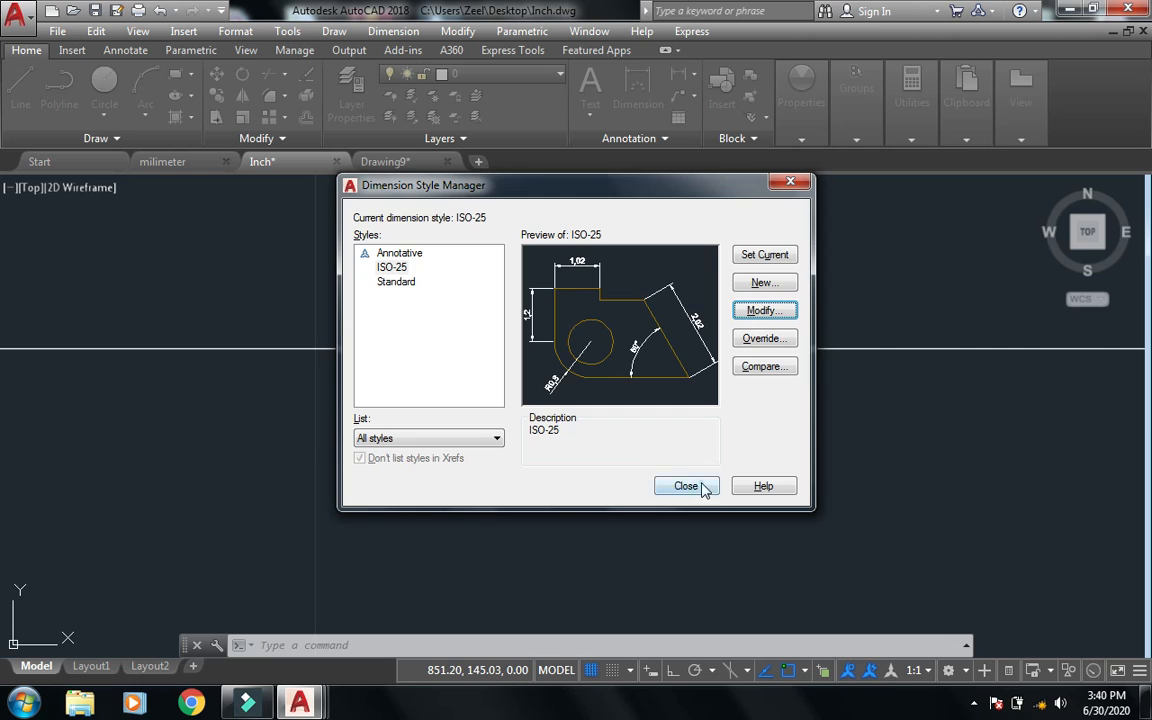
- Stretch the vertical dimension on the square's right side so its dimension line sits closer to the square
{"action": "left_click", "coordinate": [686, 485]}
{"action": "type", "text": "z"}
{"action": "key", "text": "Return"}
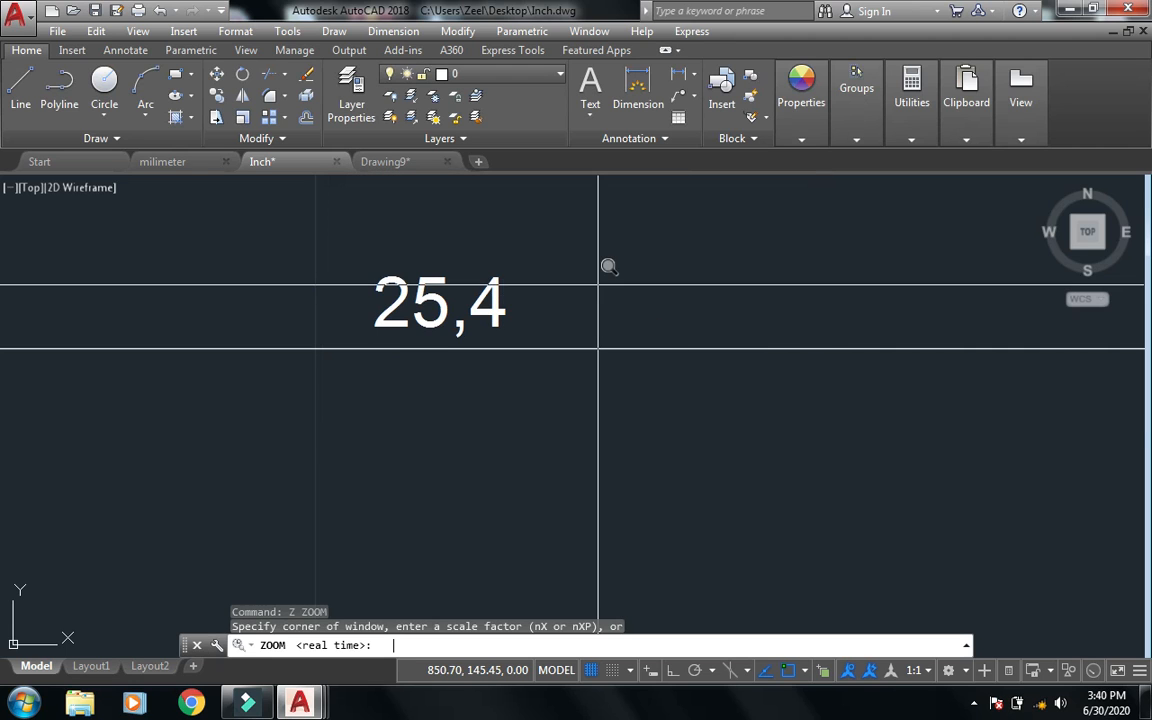
{"action": "type", "text": "e"}
{"action": "key", "text": "Return"}
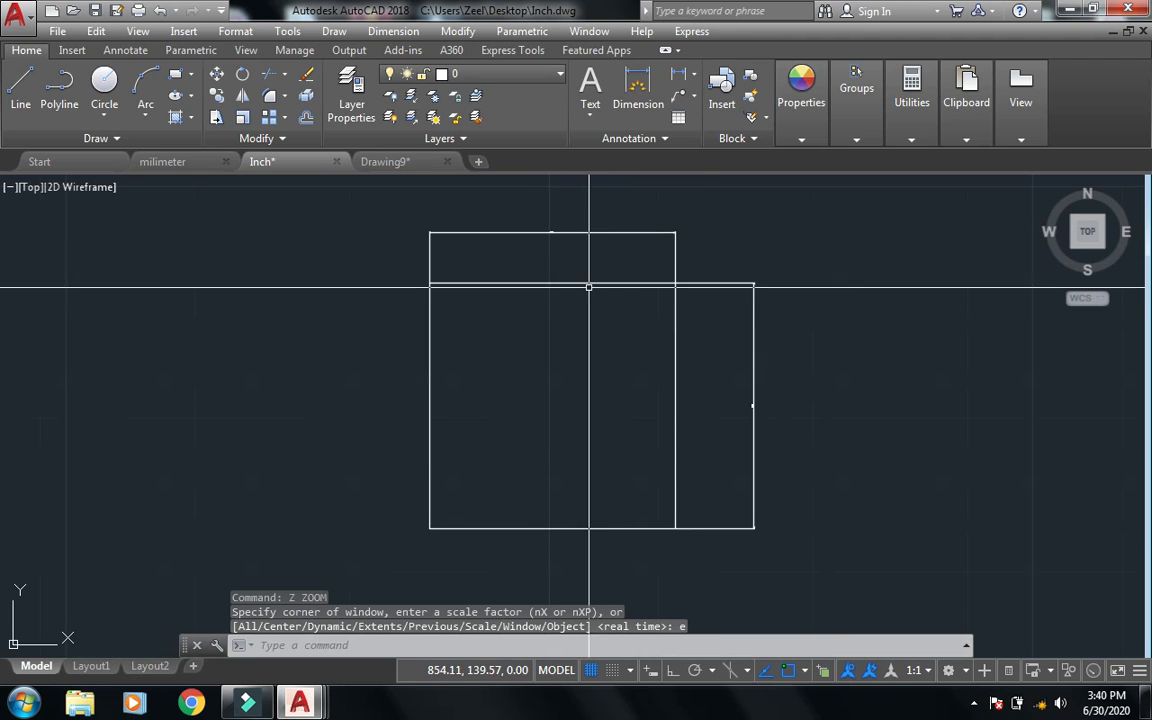
{"action": "type", "text": "s"}
{"action": "key", "text": "Return"}
{"action": "left_click", "coordinate": [772, 253]}
{"action": "left_click", "coordinate": [735, 308]}
{"action": "key", "text": "Return"}
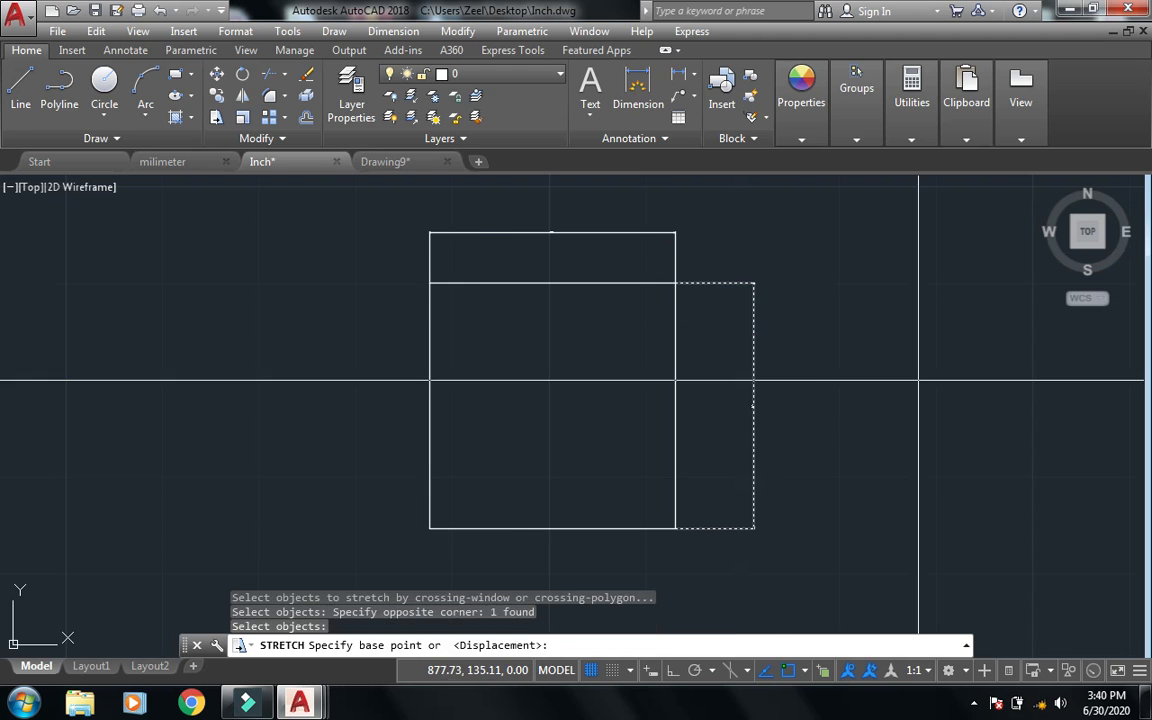
{"action": "left_click", "coordinate": [941, 383]}
{"action": "left_click", "coordinate": [922, 403]}
- Set the overall scale for dimension features of the ISO-25 dimension style to 1
{"action": "type", "text": "d"}
{"action": "key", "text": "Return"}
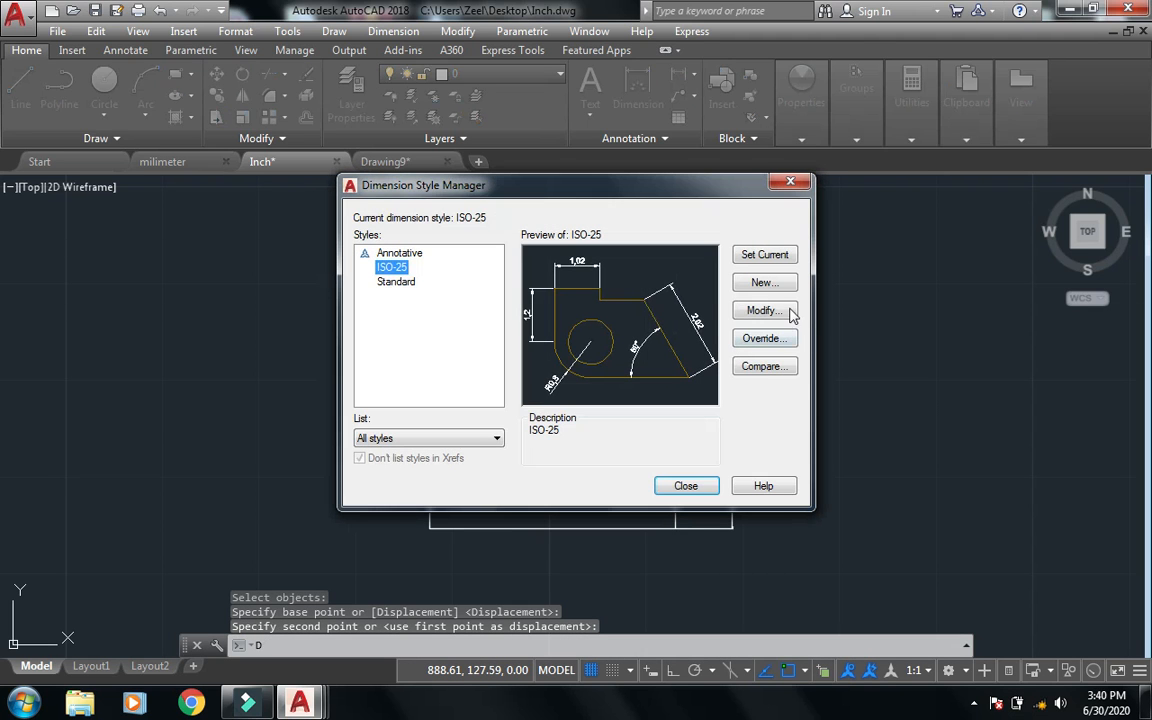
{"action": "left_click", "coordinate": [762, 310]}
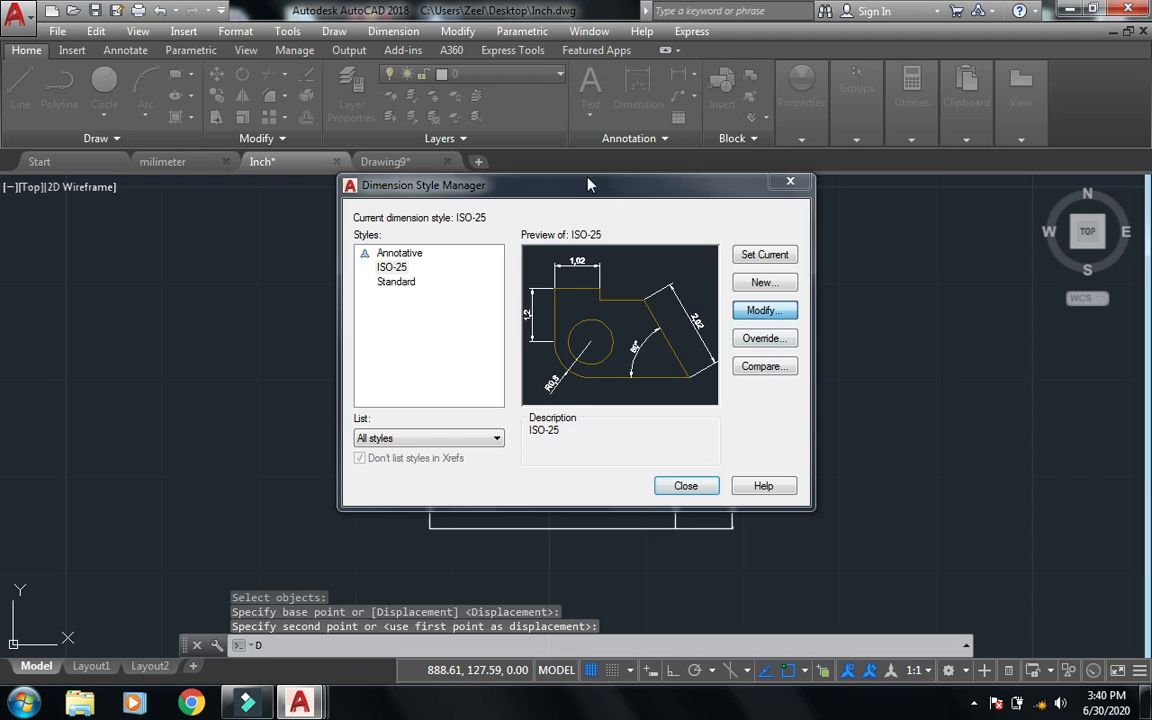
{"action": "left_click", "coordinate": [613, 127]}
{"action": "double_click", "coordinate": [864, 371]}
{"action": "type", "text": "1"}
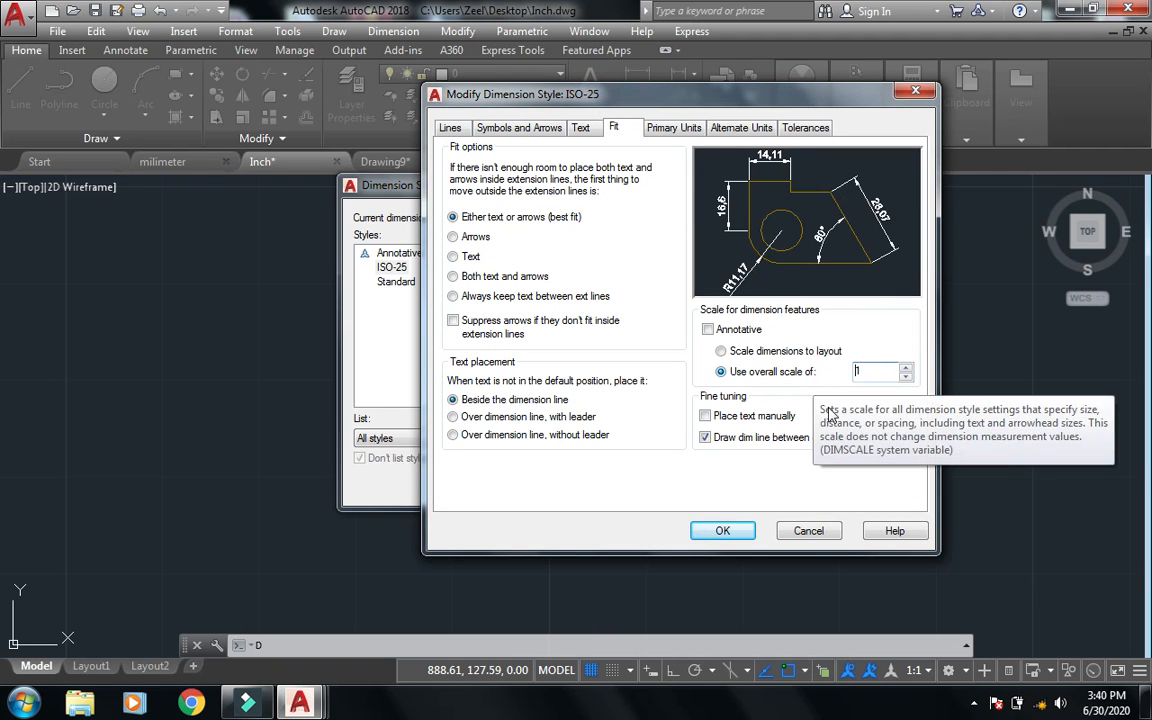
{"action": "left_click", "coordinate": [700, 533]}
{"action": "left_click", "coordinate": [676, 483]}
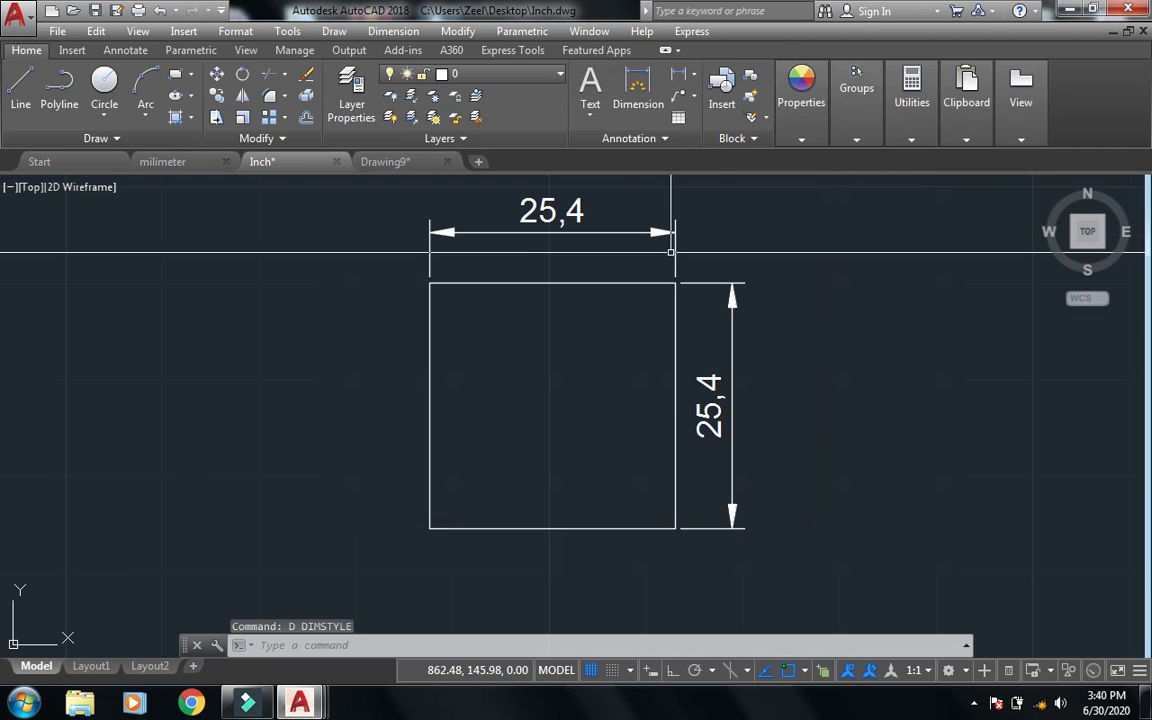
- Examine the text and arrowheads of the square's top and right dimensions up close
{"action": "middle_click_drag", "start_coordinate": [553, 253], "coordinate": [551, 309]}
{"action": "type", "text": "z"}
{"action": "key", "text": "Return"}
{"action": "left_click", "coordinate": [396, 243]}
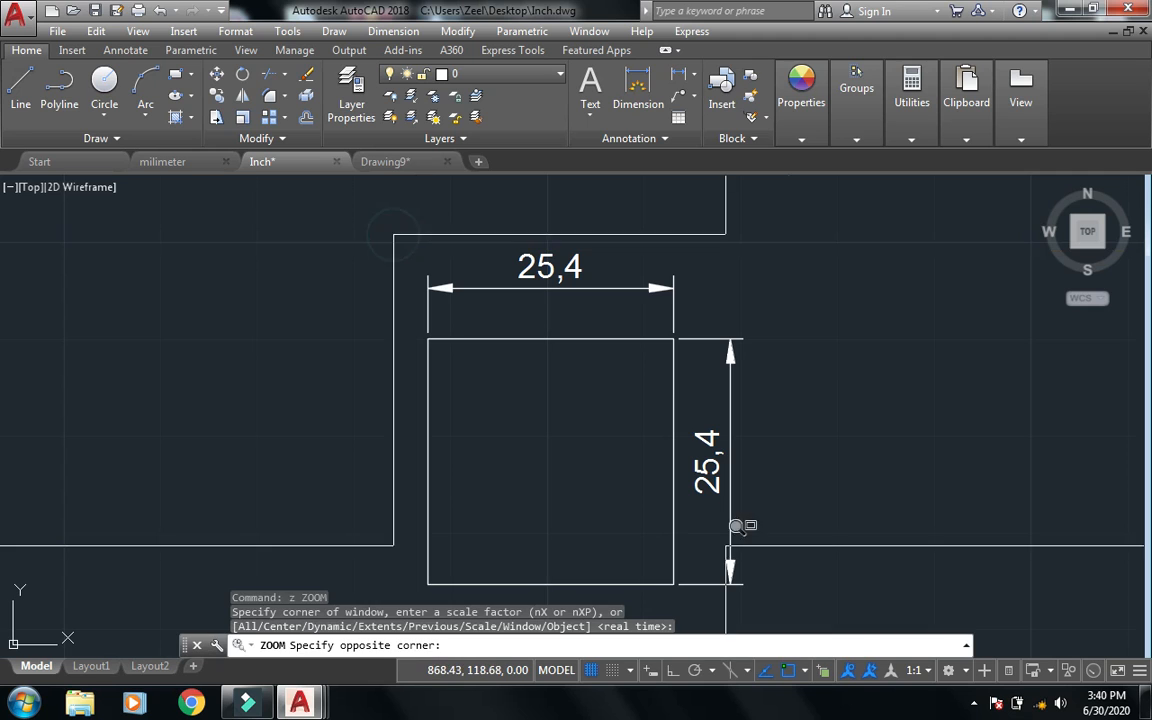
{"action": "left_click", "coordinate": [800, 597]}
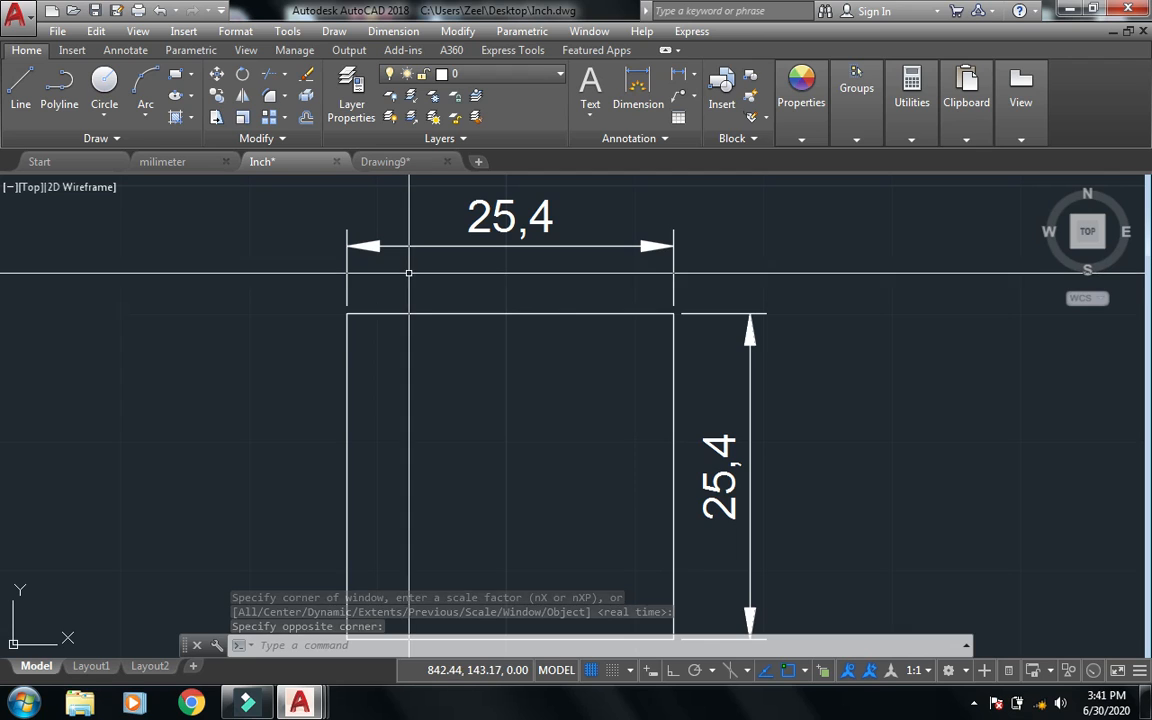
{"action": "scroll", "coordinate": [430, 277], "scroll_direction": "down", "scroll_amount": 2}
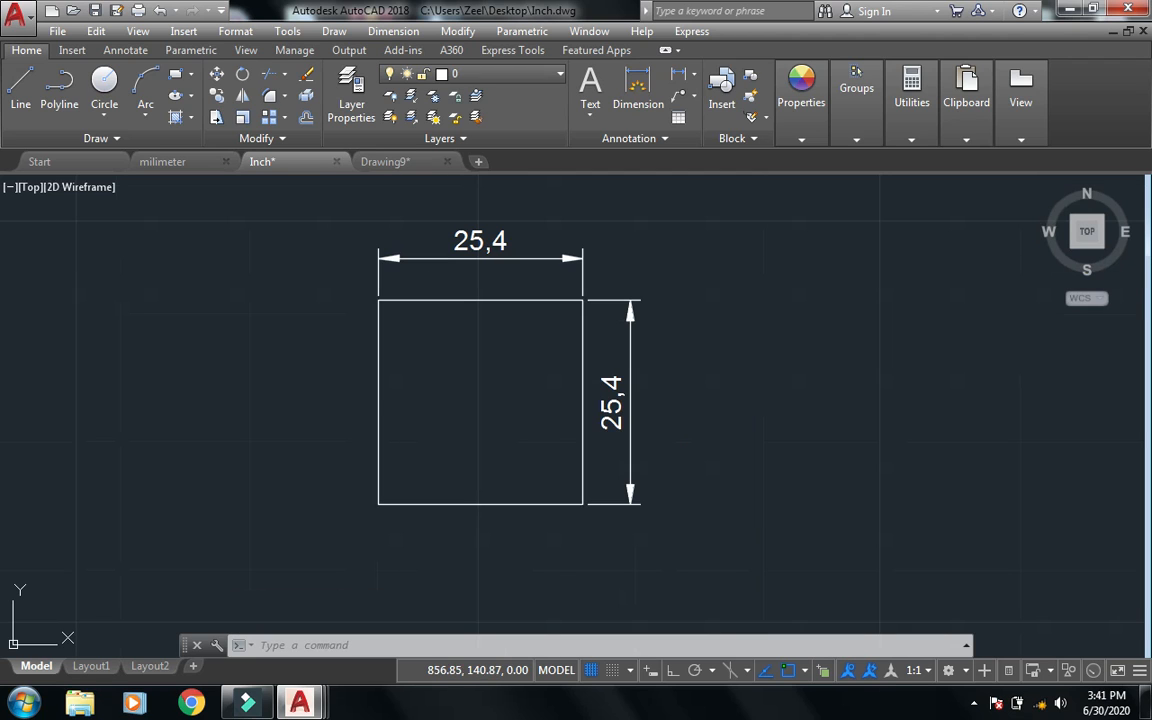